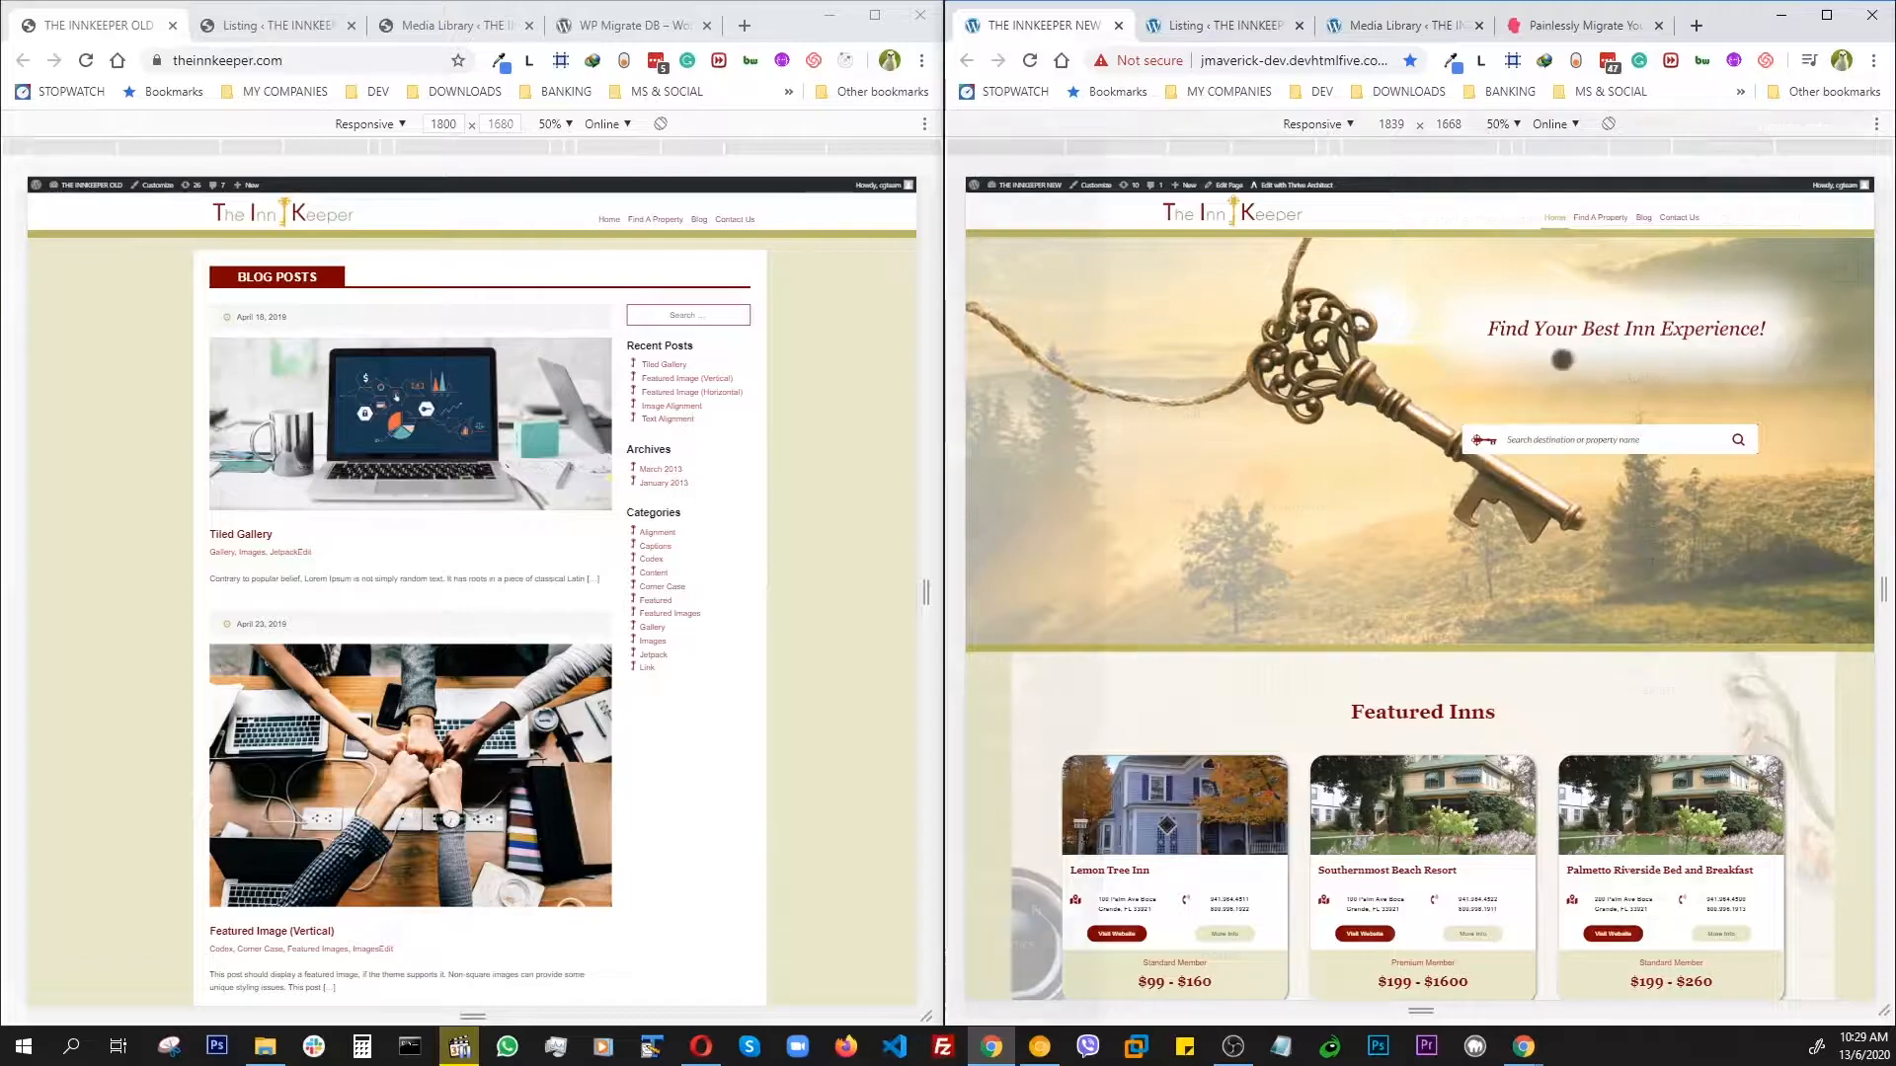
# Step: Compare the listings and media library of the new INNKEEPER site with those of the old site
pyautogui.hotkey('ctrl', 'Tab')
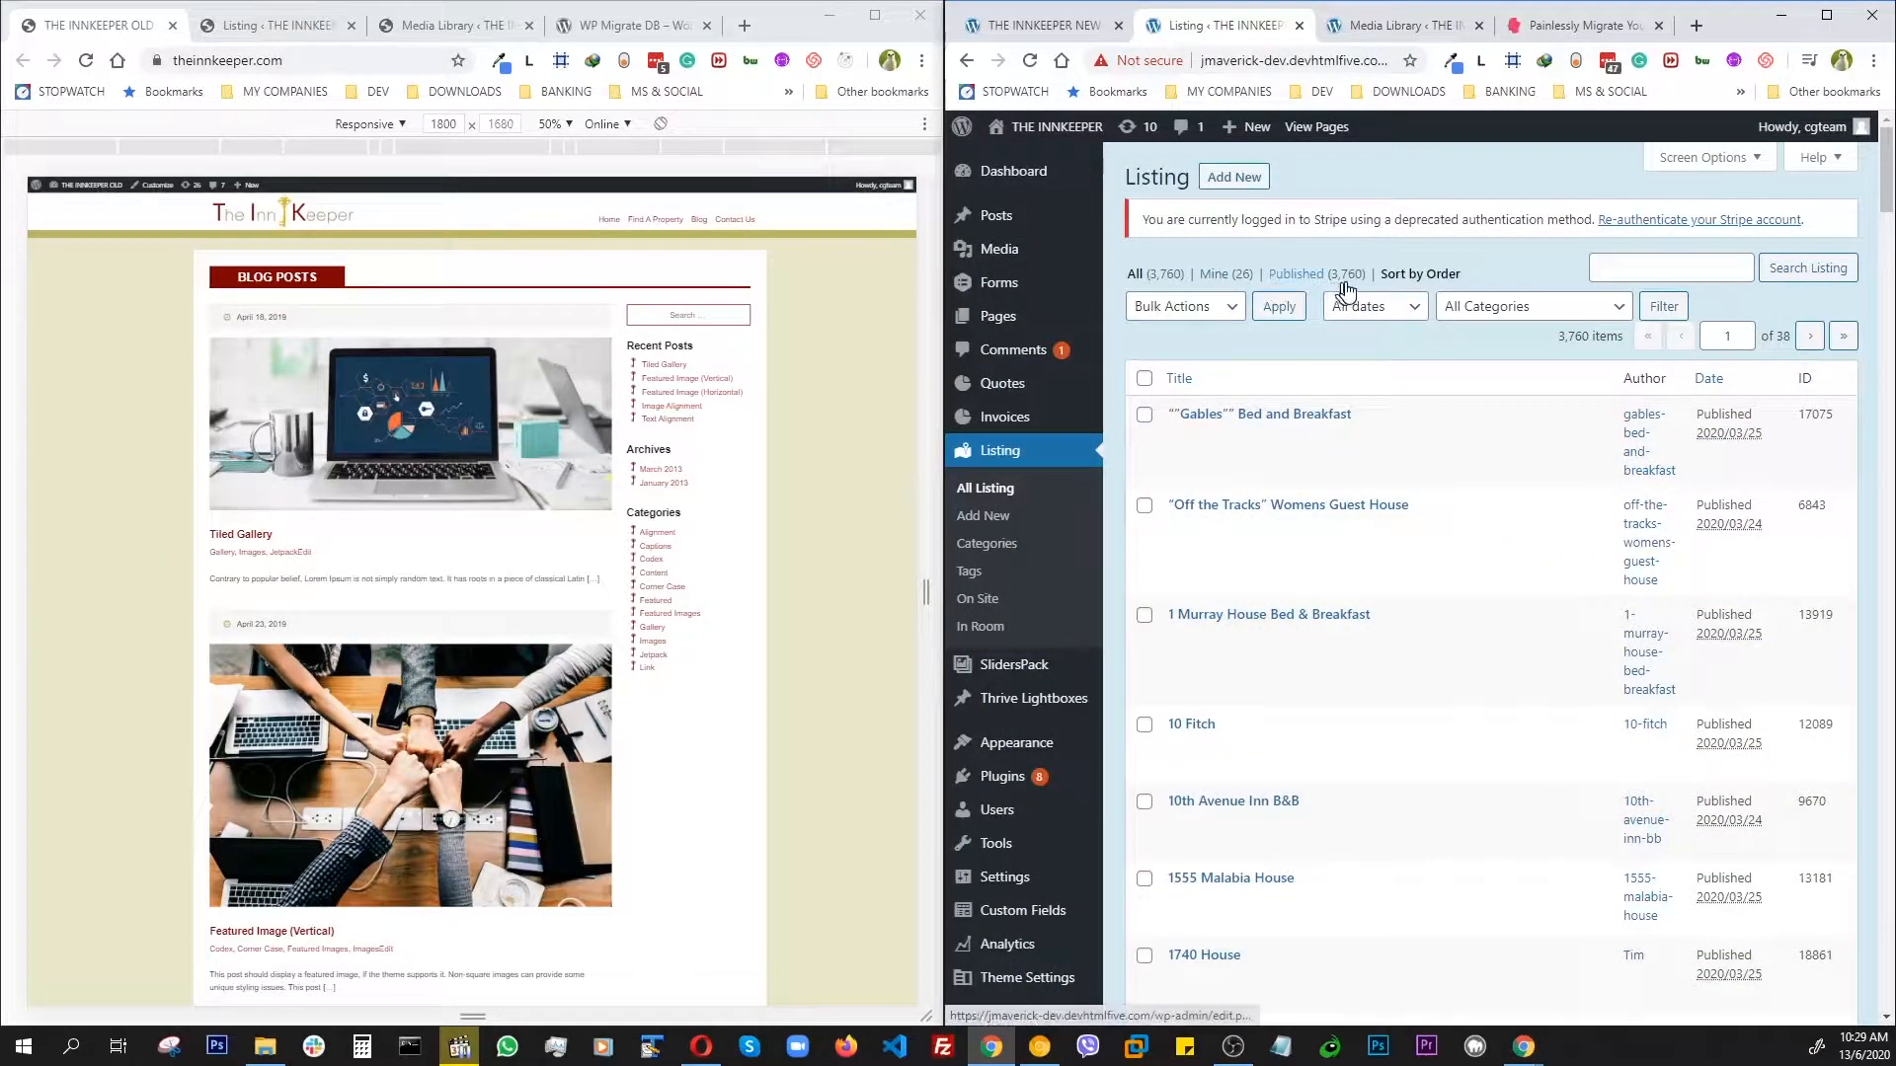
pyautogui.click(1399, 31)
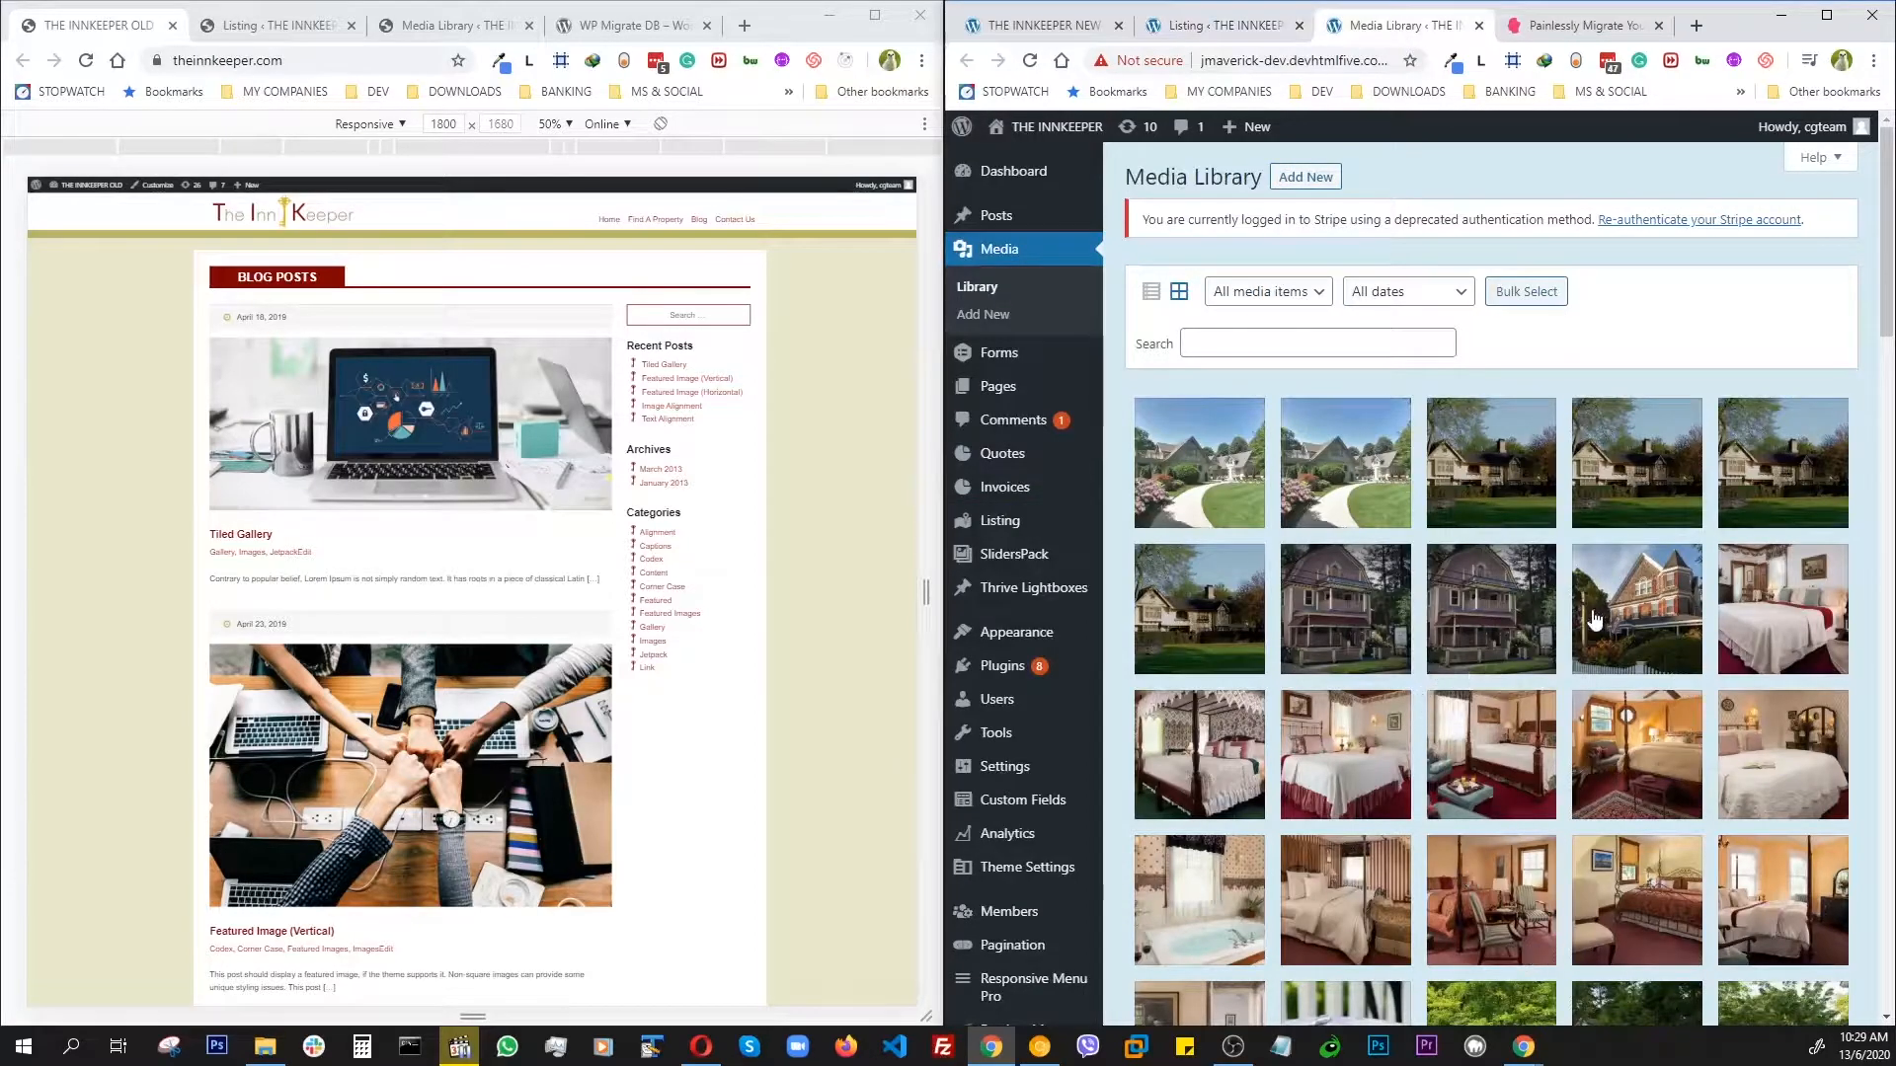
pyautogui.click(275, 28)
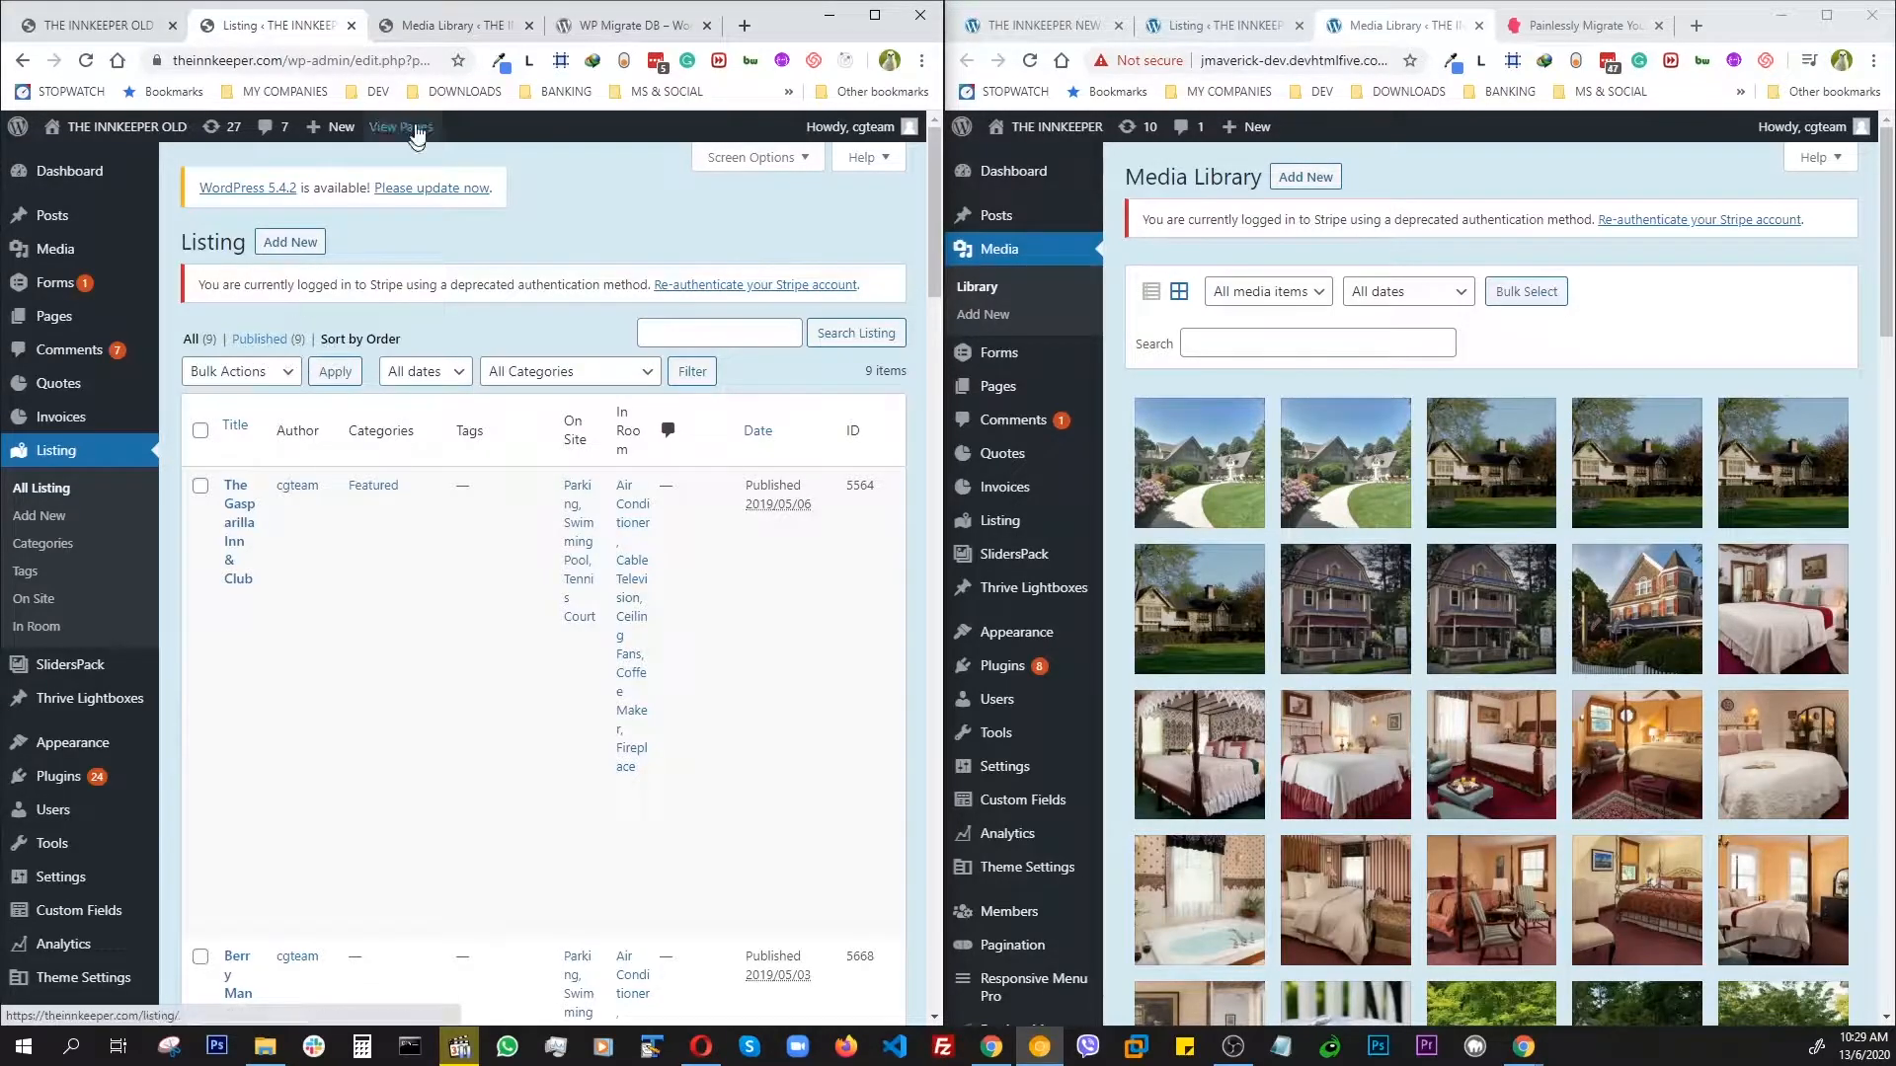
pyautogui.click(452, 28)
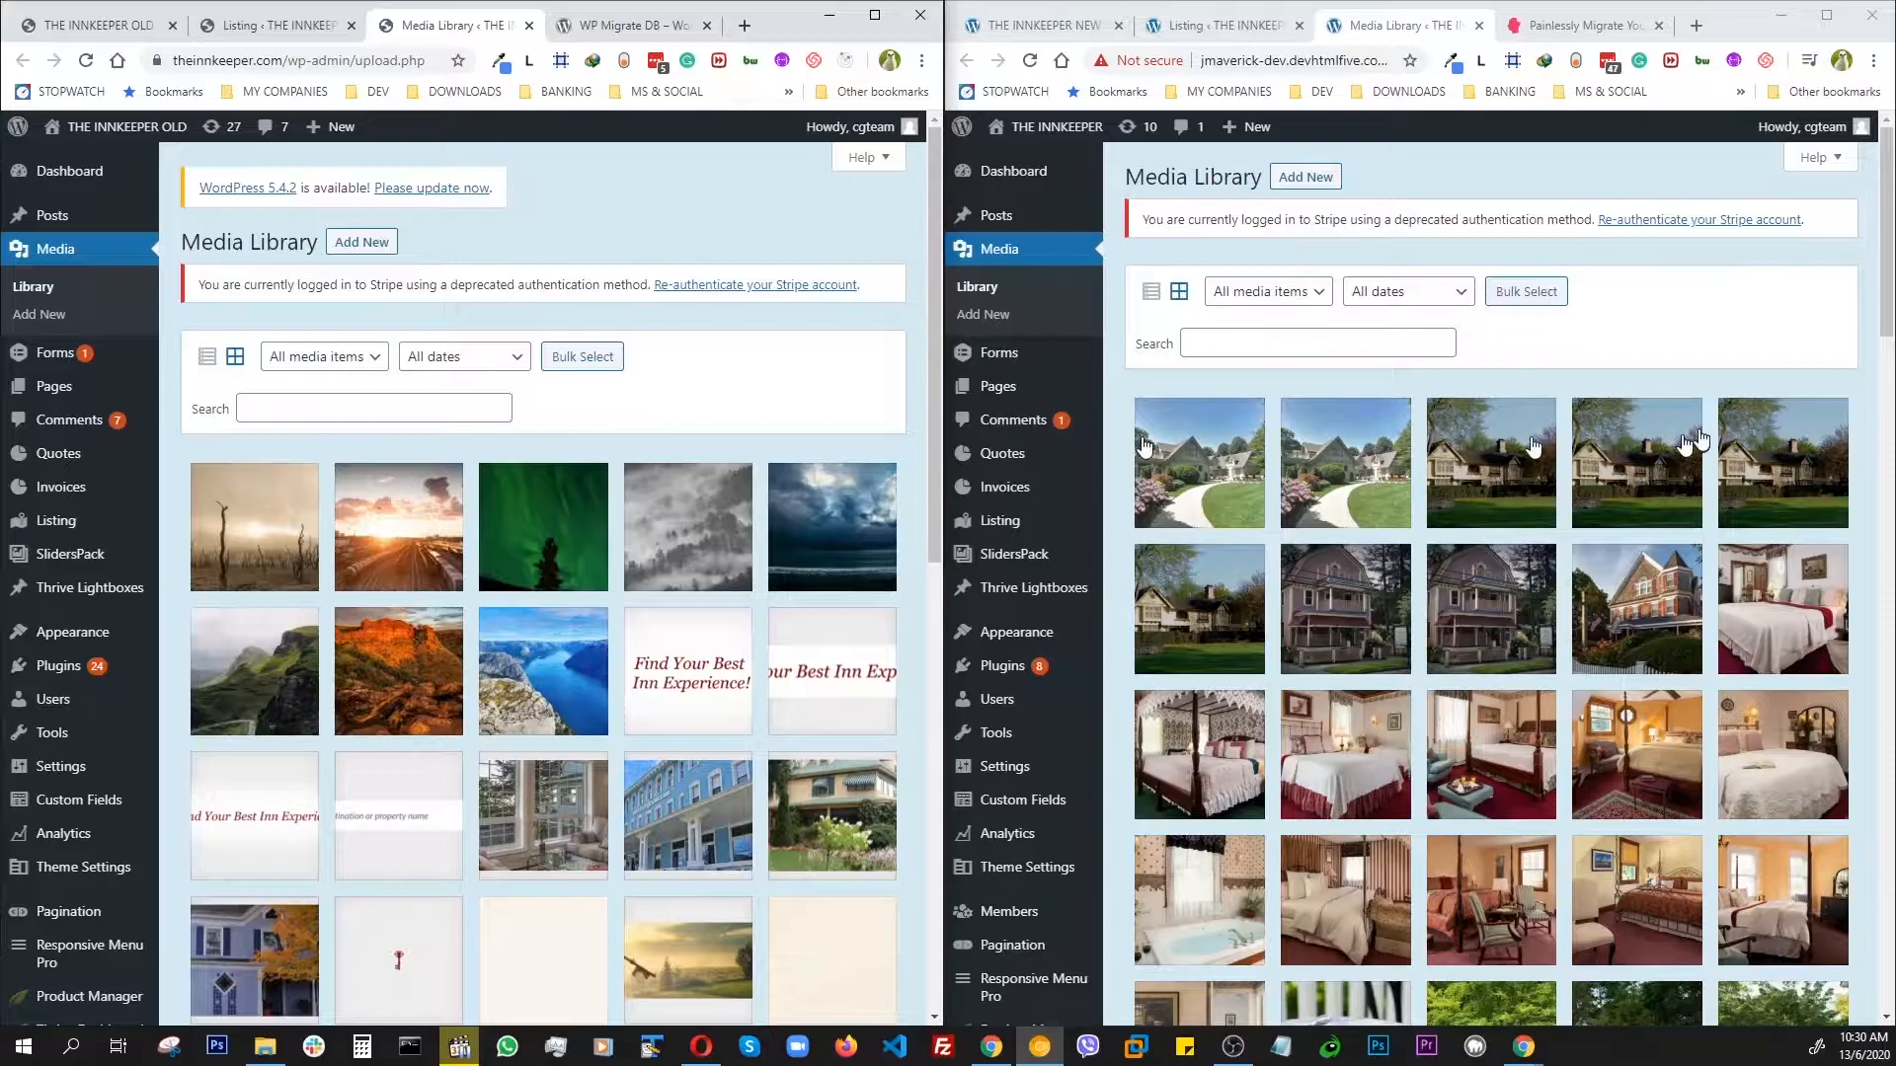
# Step: View the WP Migrate DB and WP Migrate DB Pro product pages, ending on both sites' home pages
pyautogui.click(640, 28)
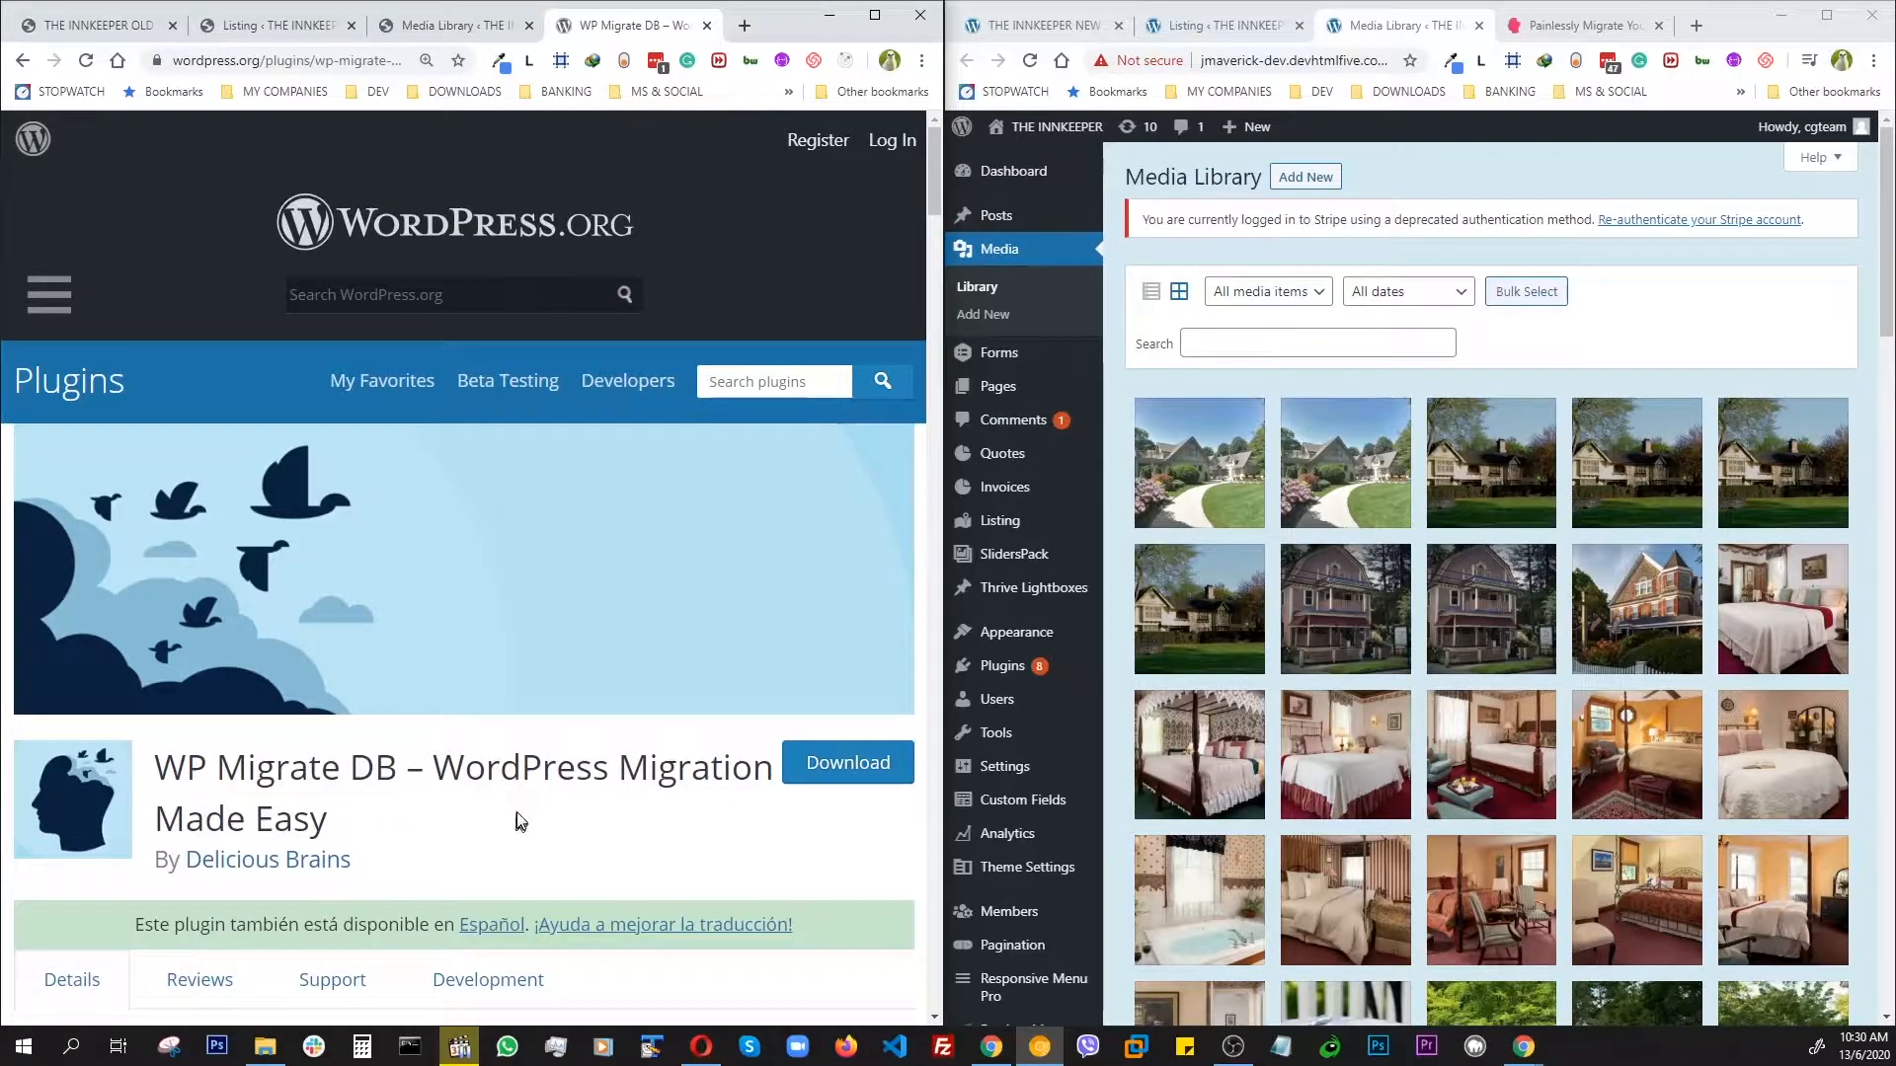
pyautogui.click(1553, 30)
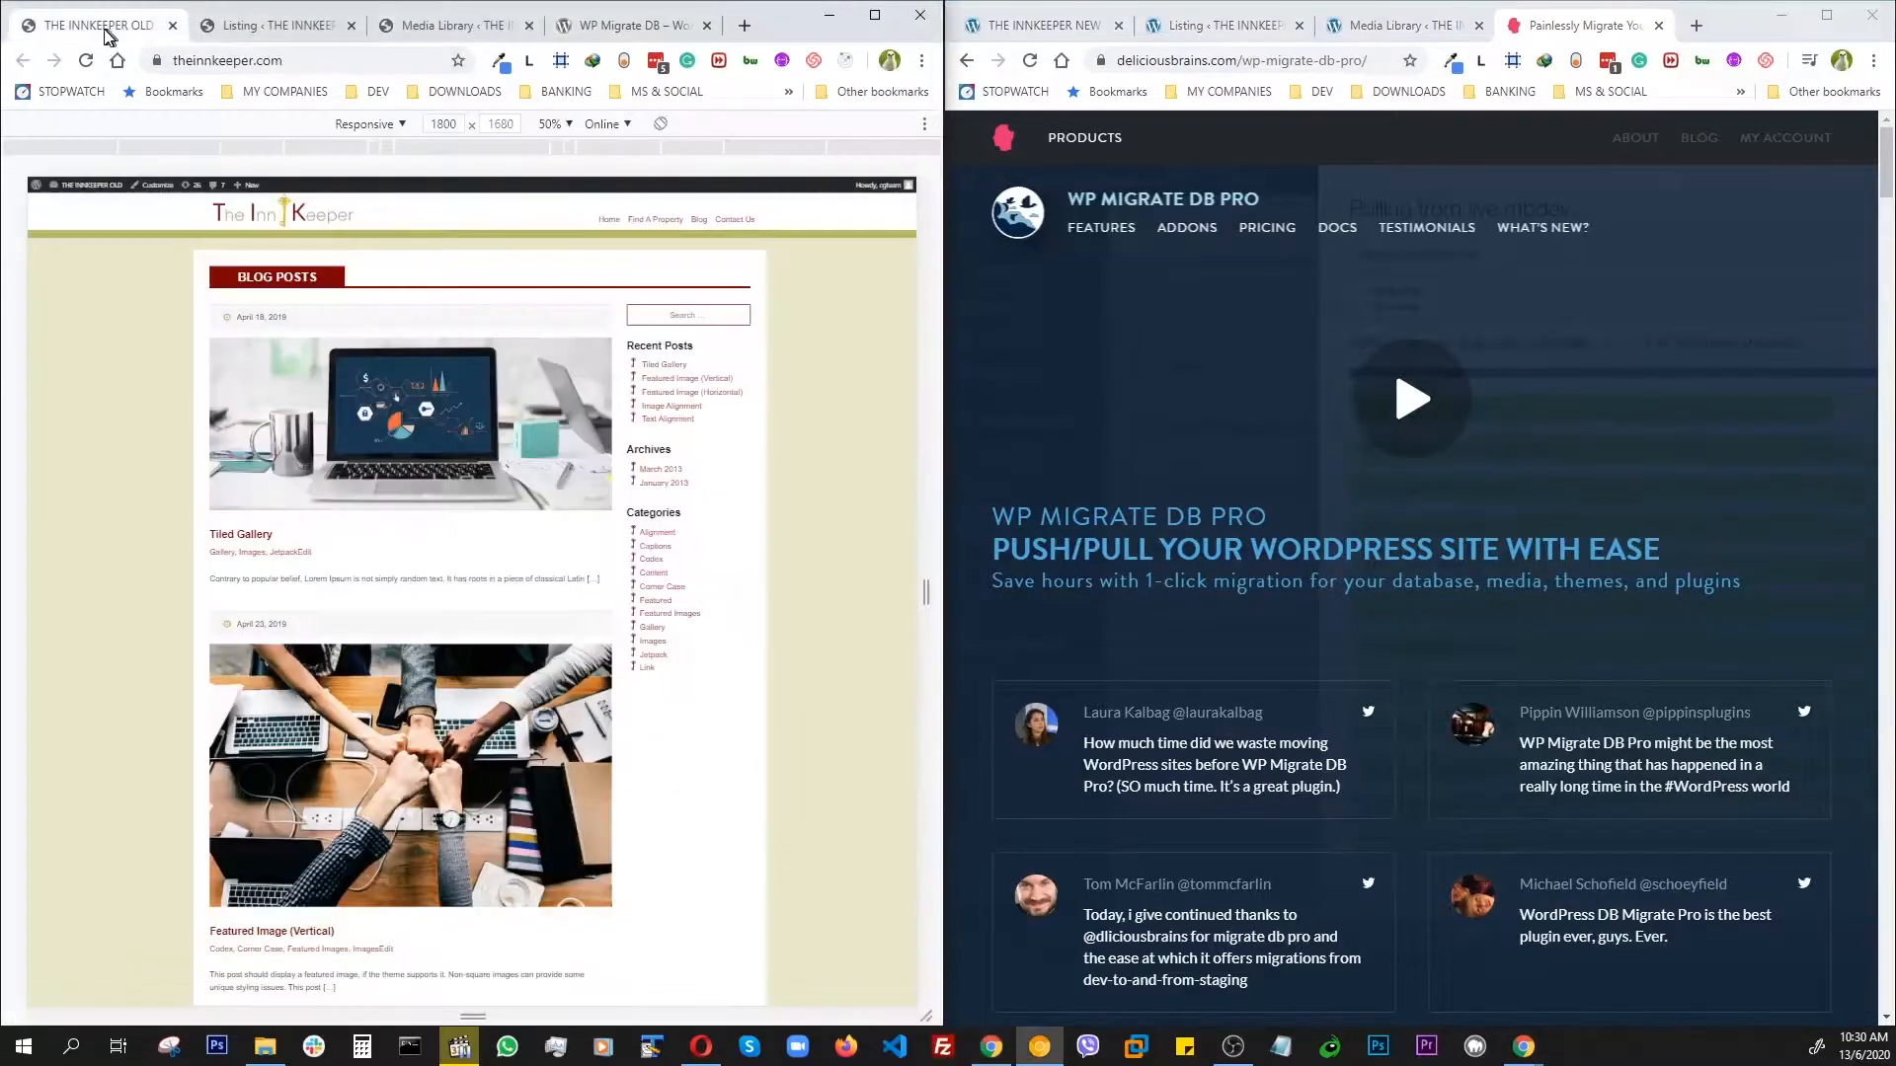
pyautogui.click(104, 28)
pyautogui.click(1027, 27)
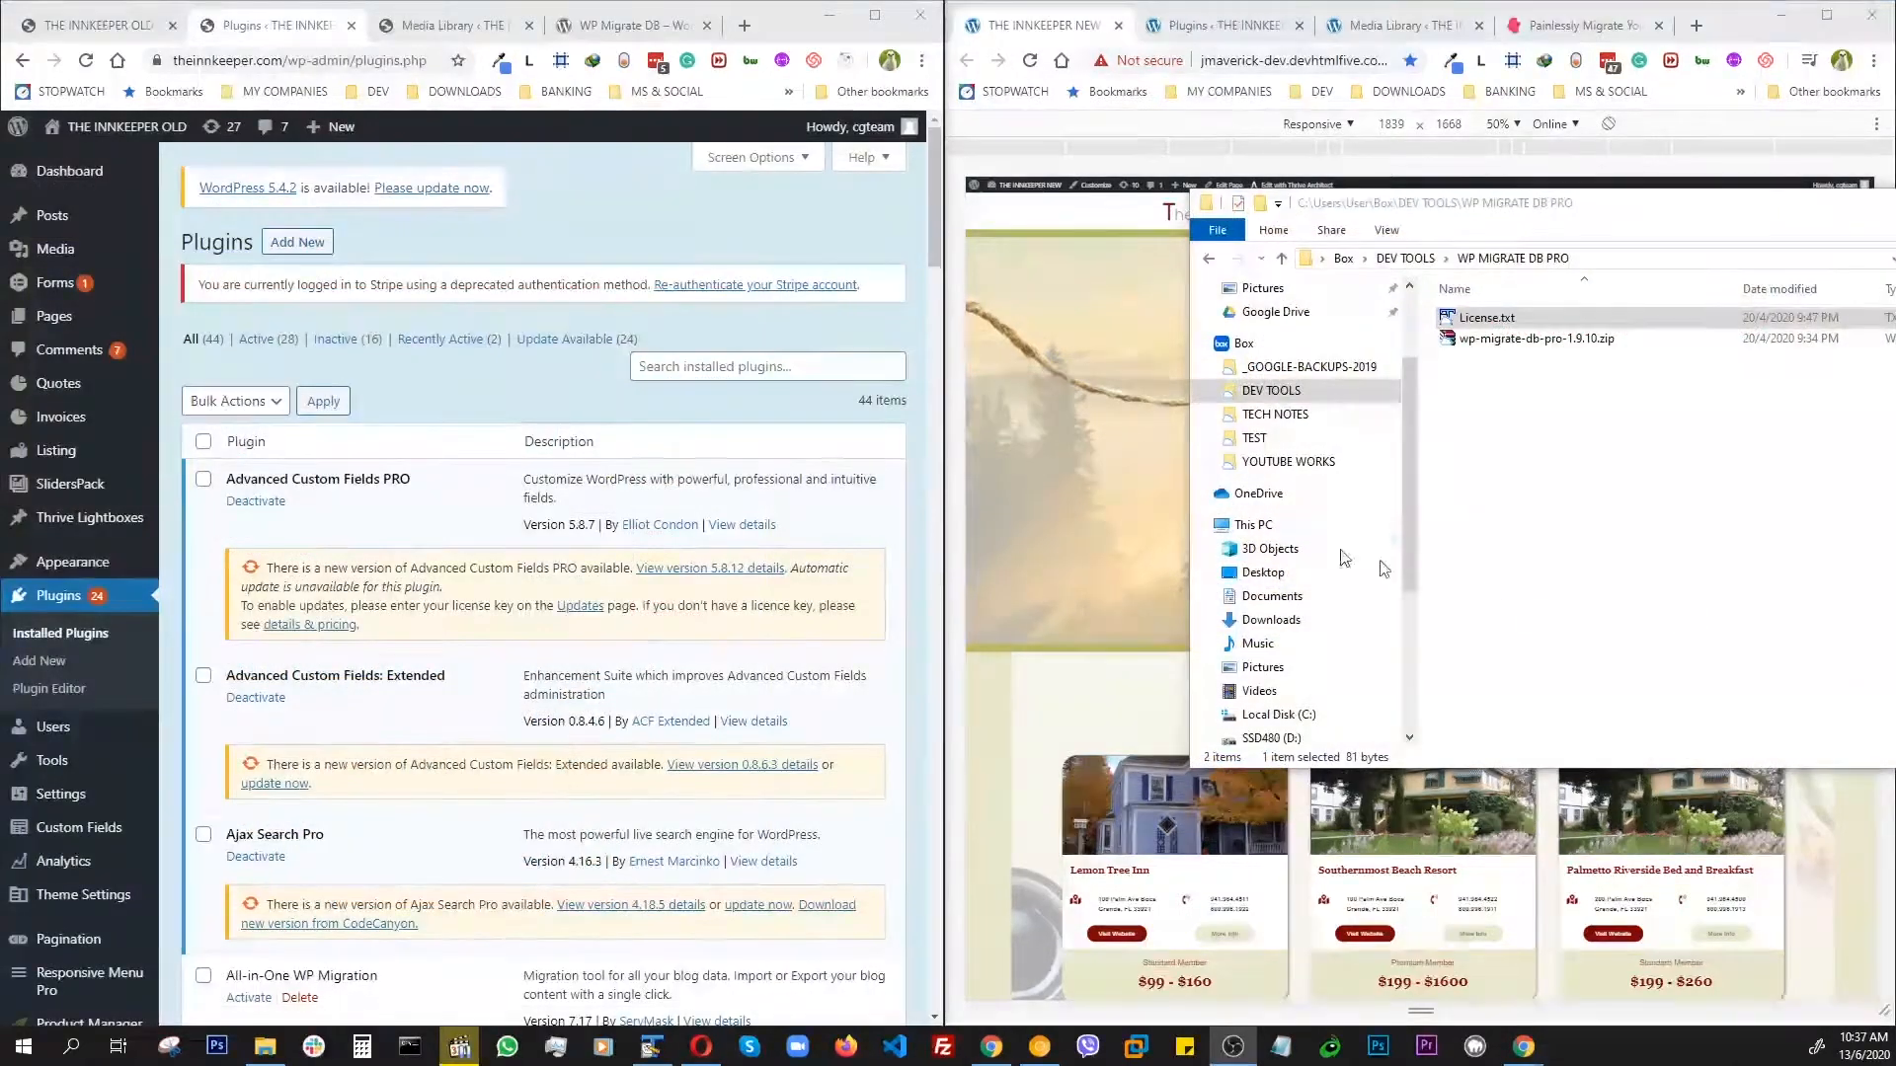
# Step: Upload wp-migrate-db-pro-1.9.10.zip to the old site as a new plugin, install it and activate it
pyautogui.moveTo(1429, 213); pyautogui.dragTo(1204, 188)
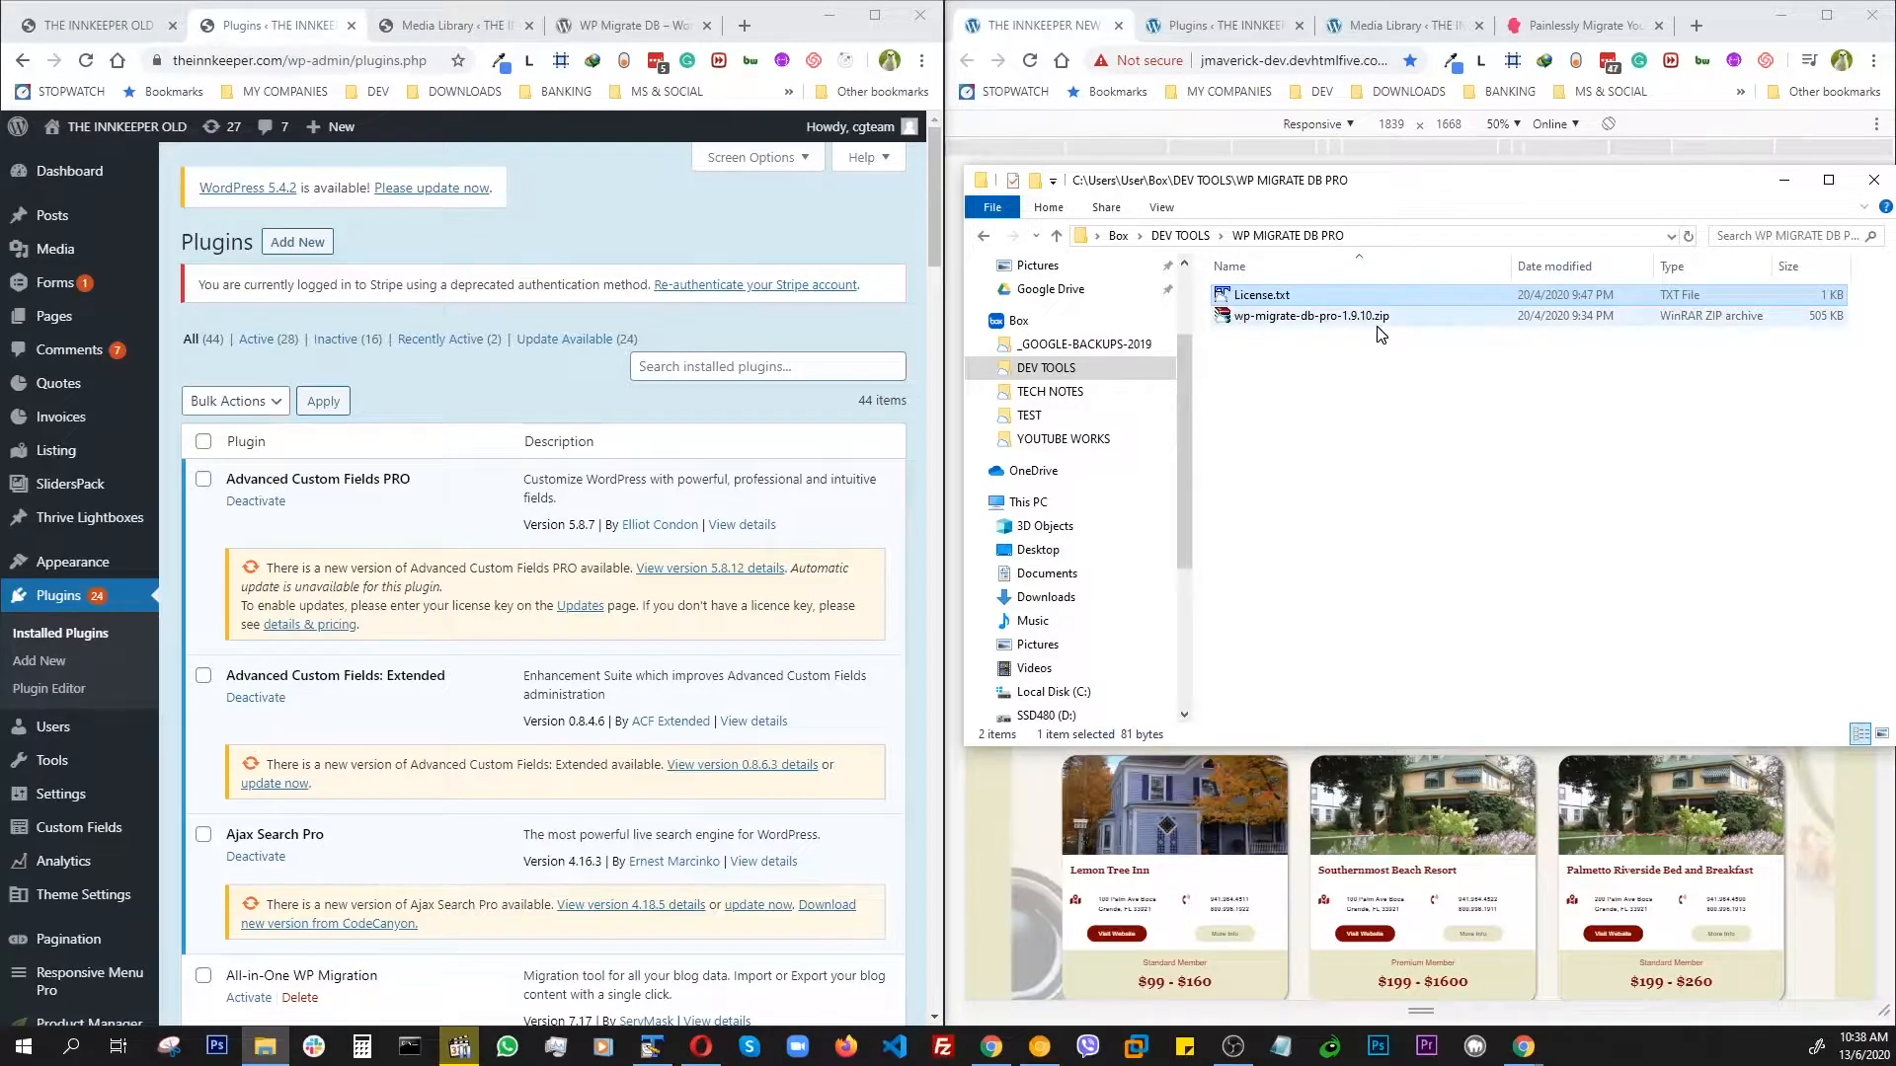
pyautogui.click(560, 237)
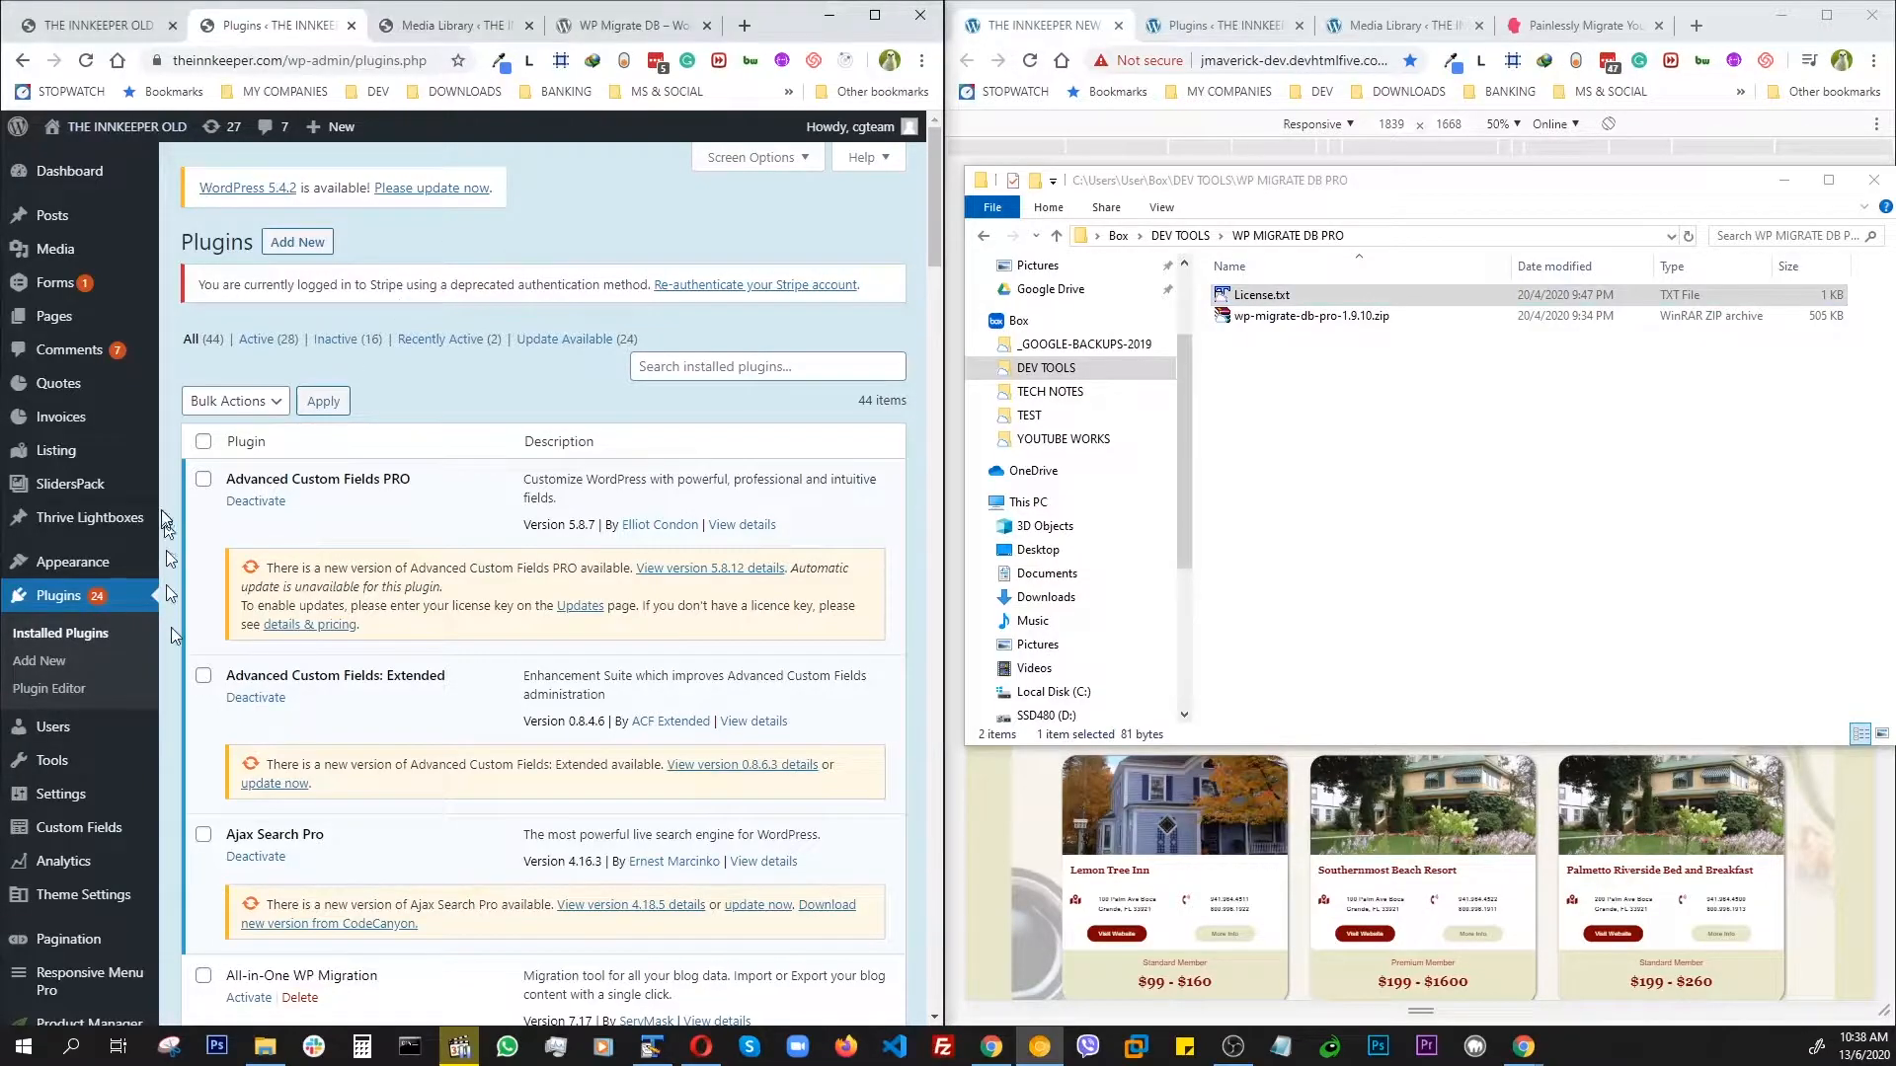
pyautogui.click(288, 245)
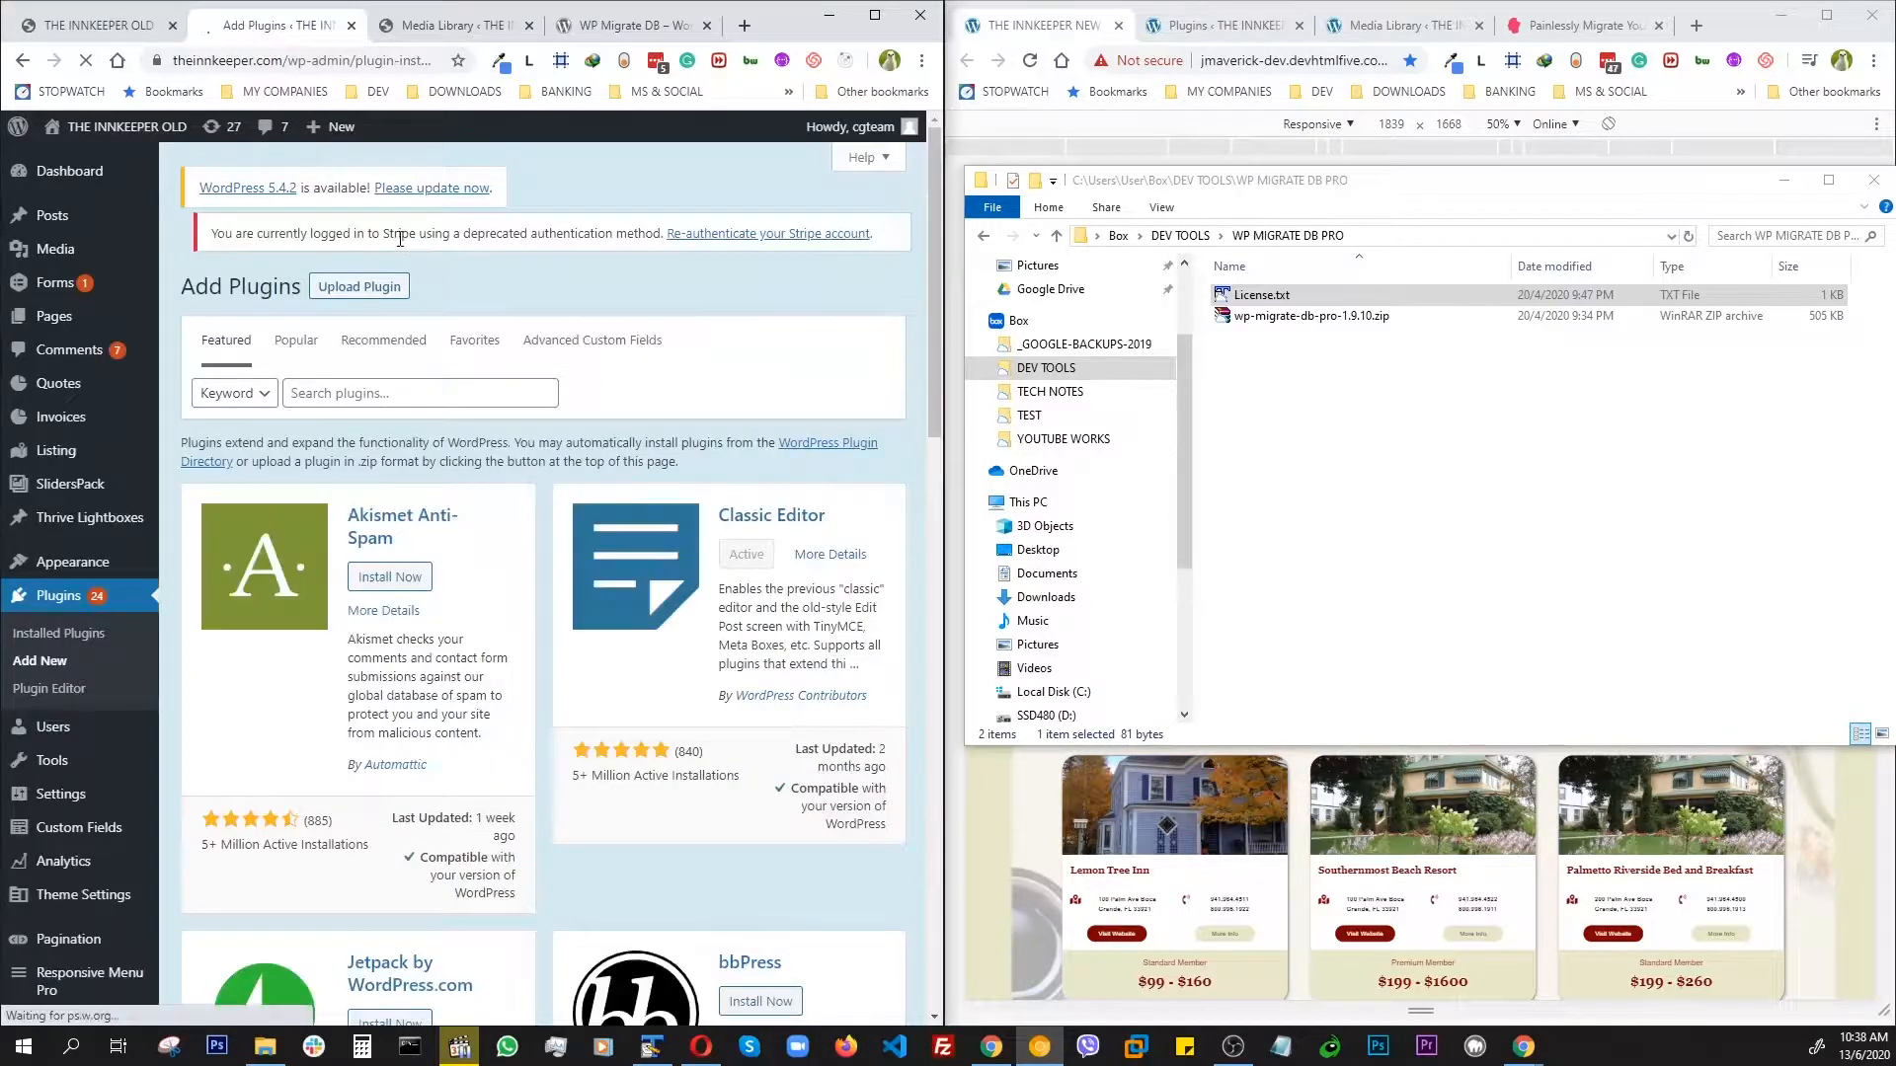
pyautogui.click(360, 246)
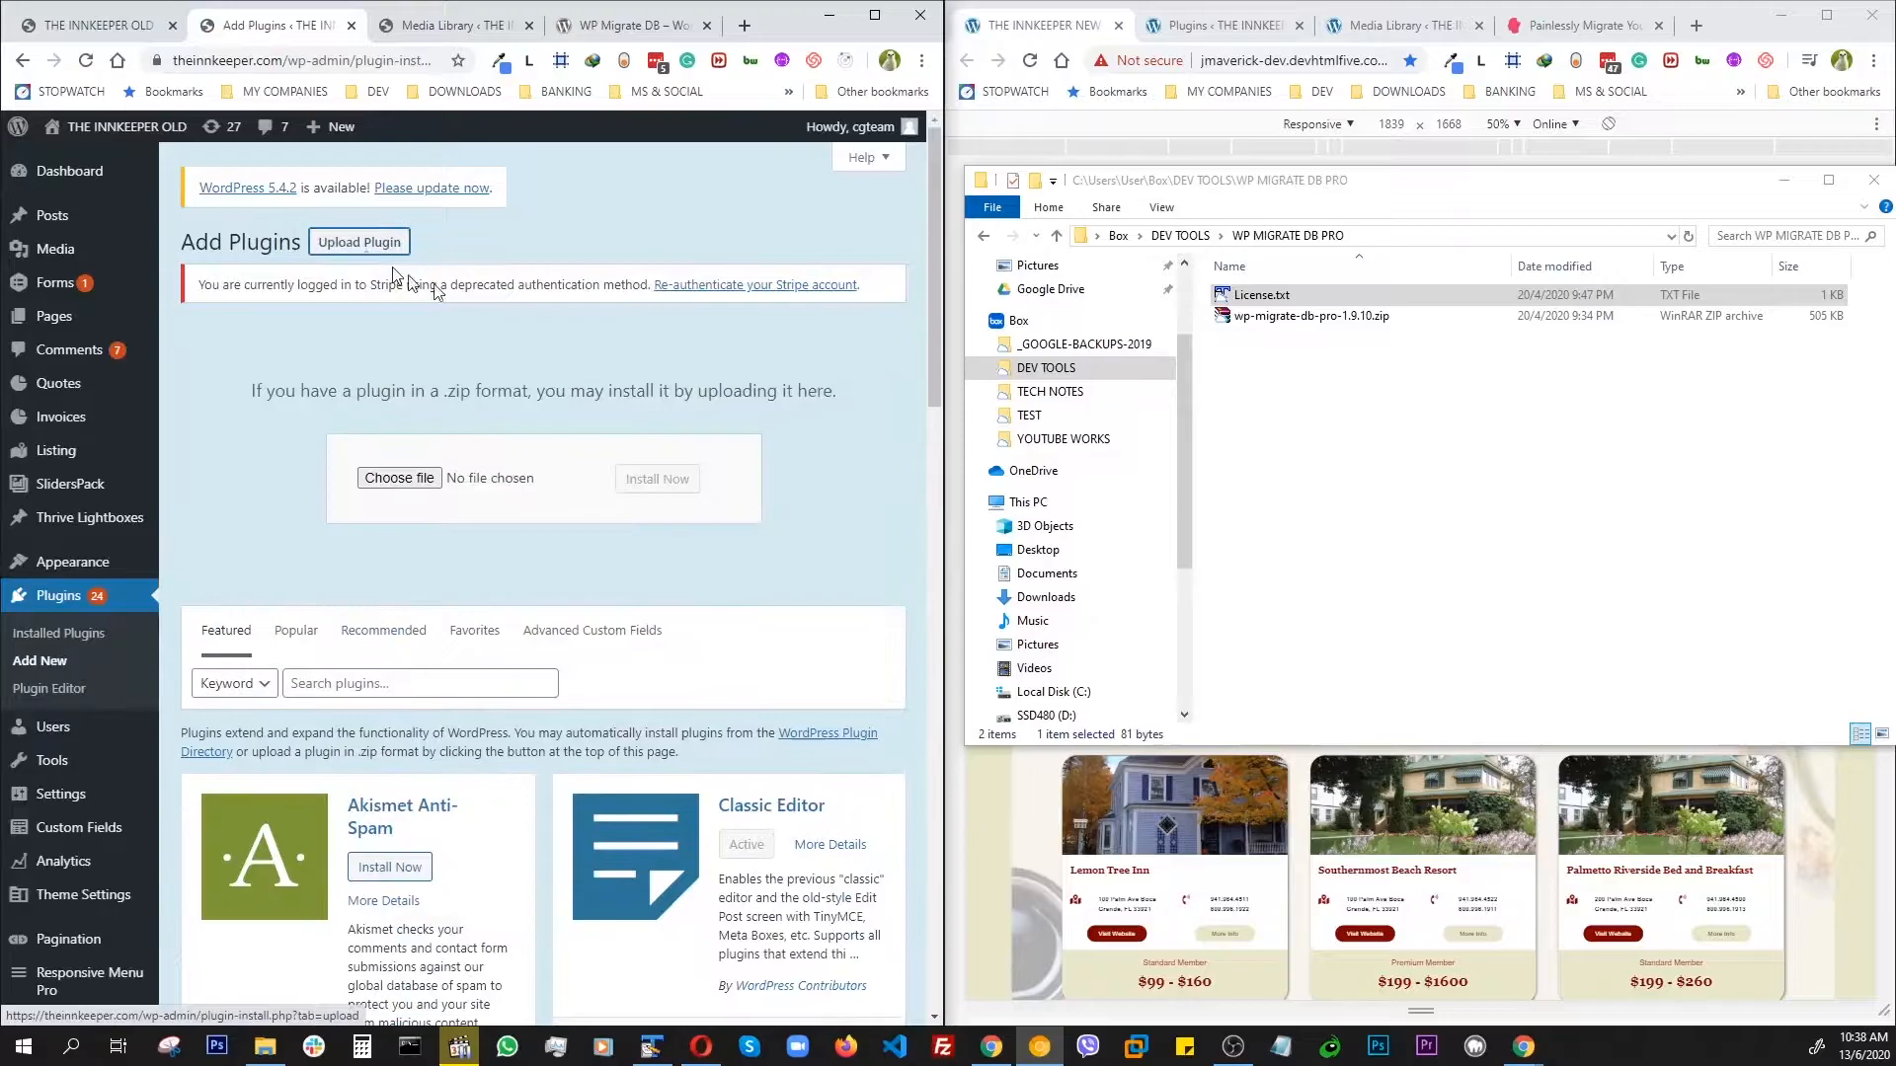
pyautogui.moveTo(1251, 326); pyautogui.dragTo(415, 484)
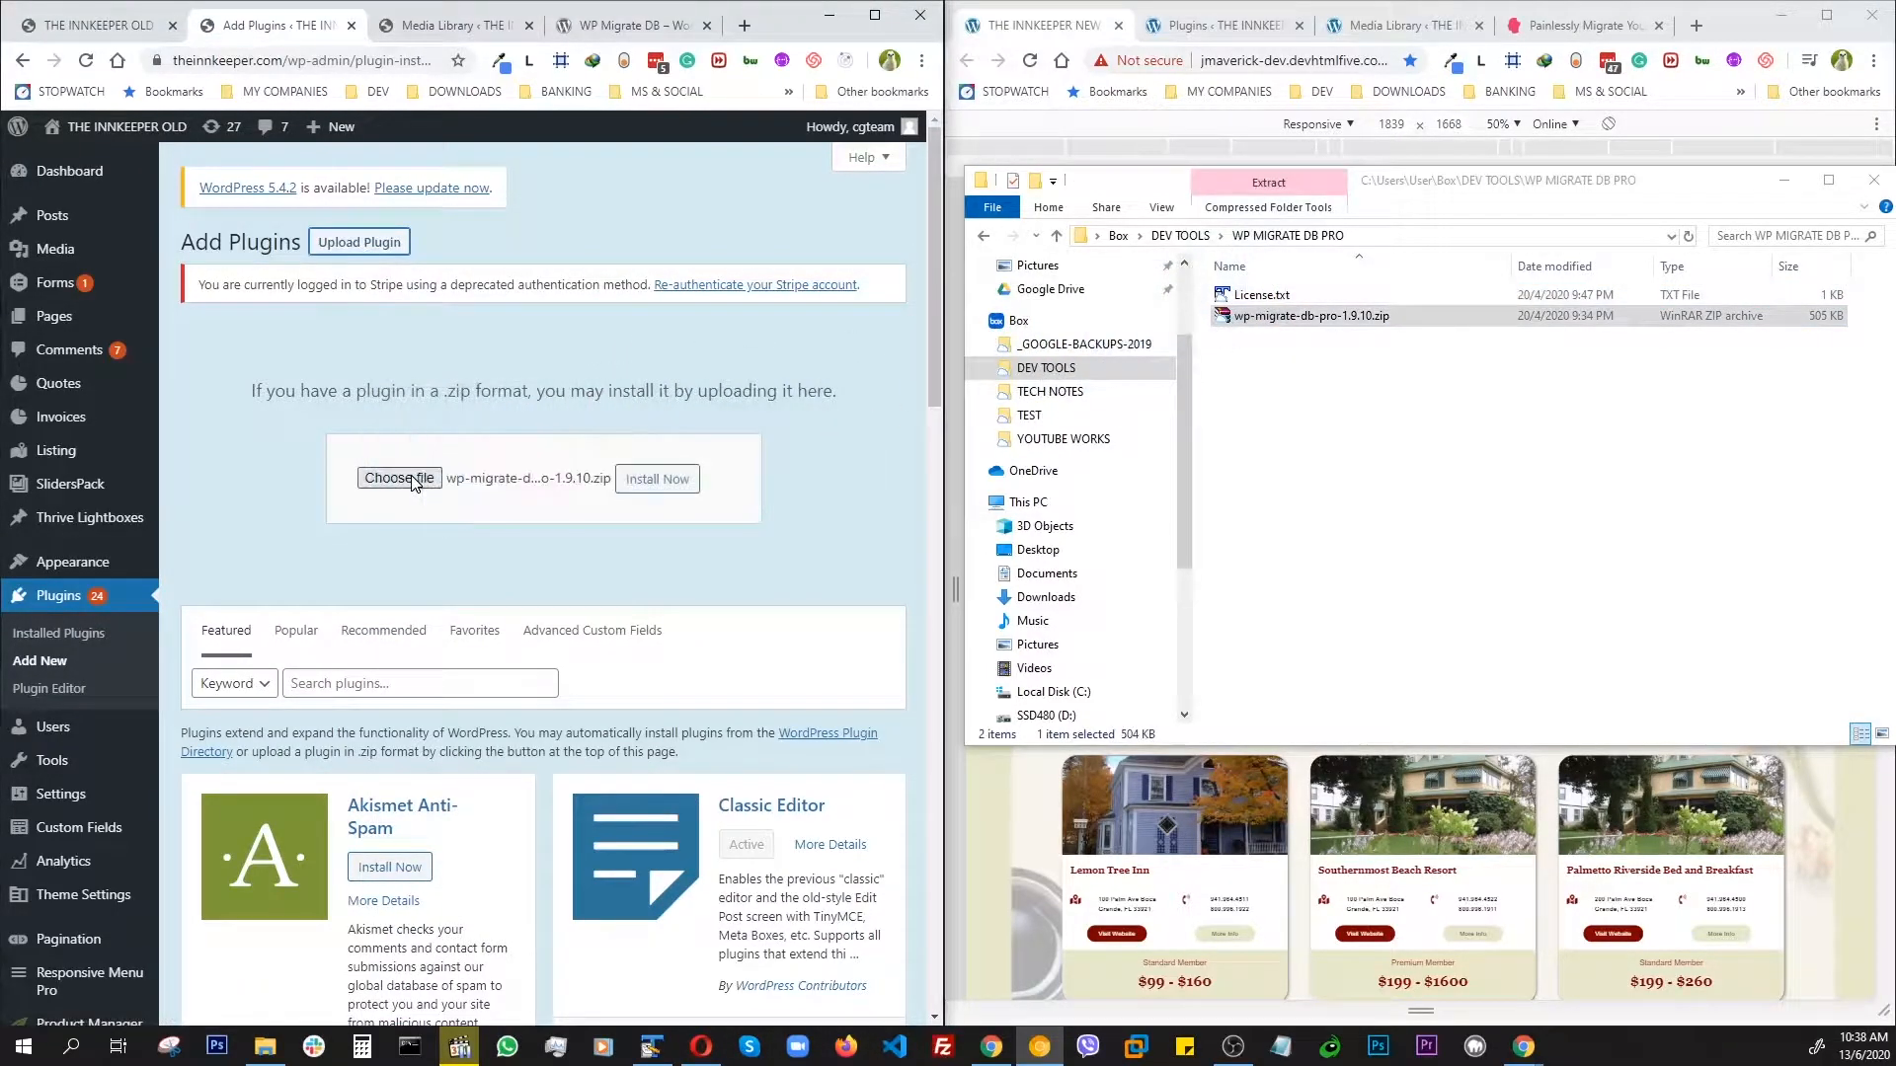
pyautogui.click(658, 488)
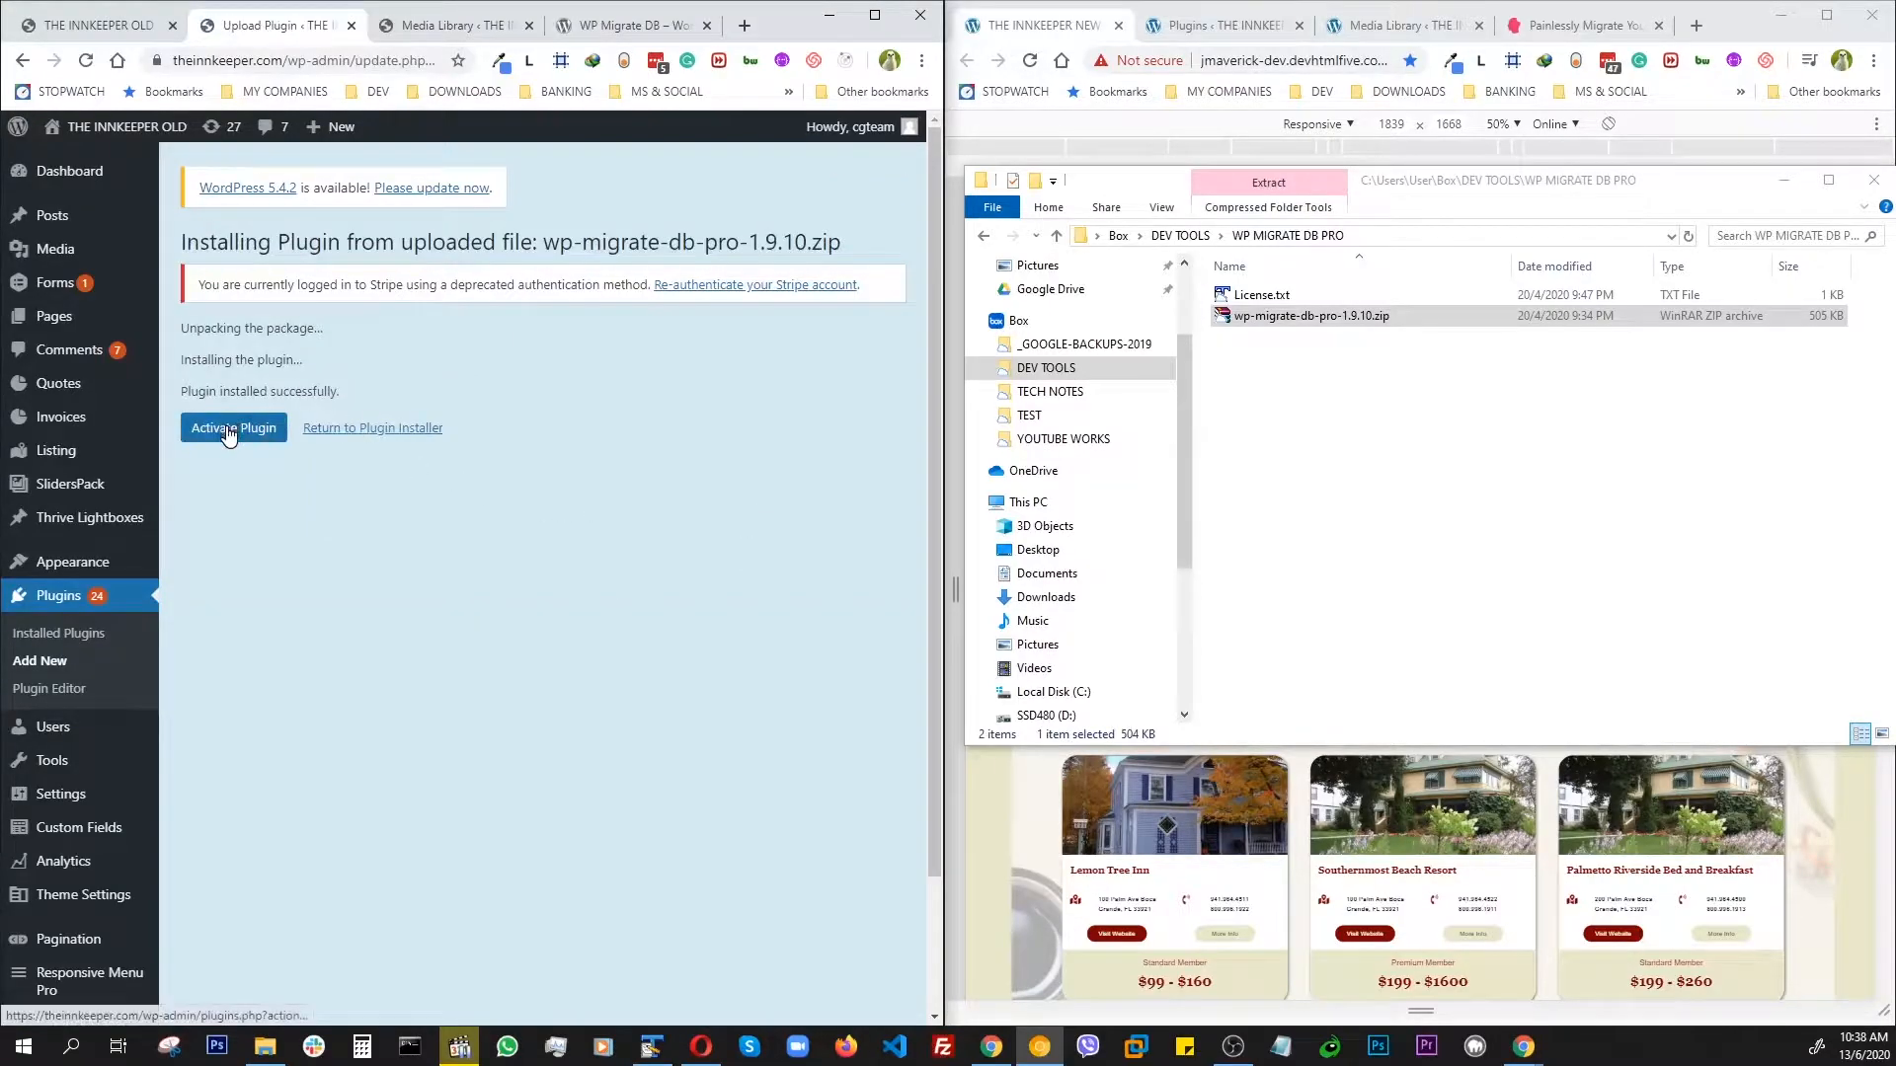
pyautogui.click(228, 431)
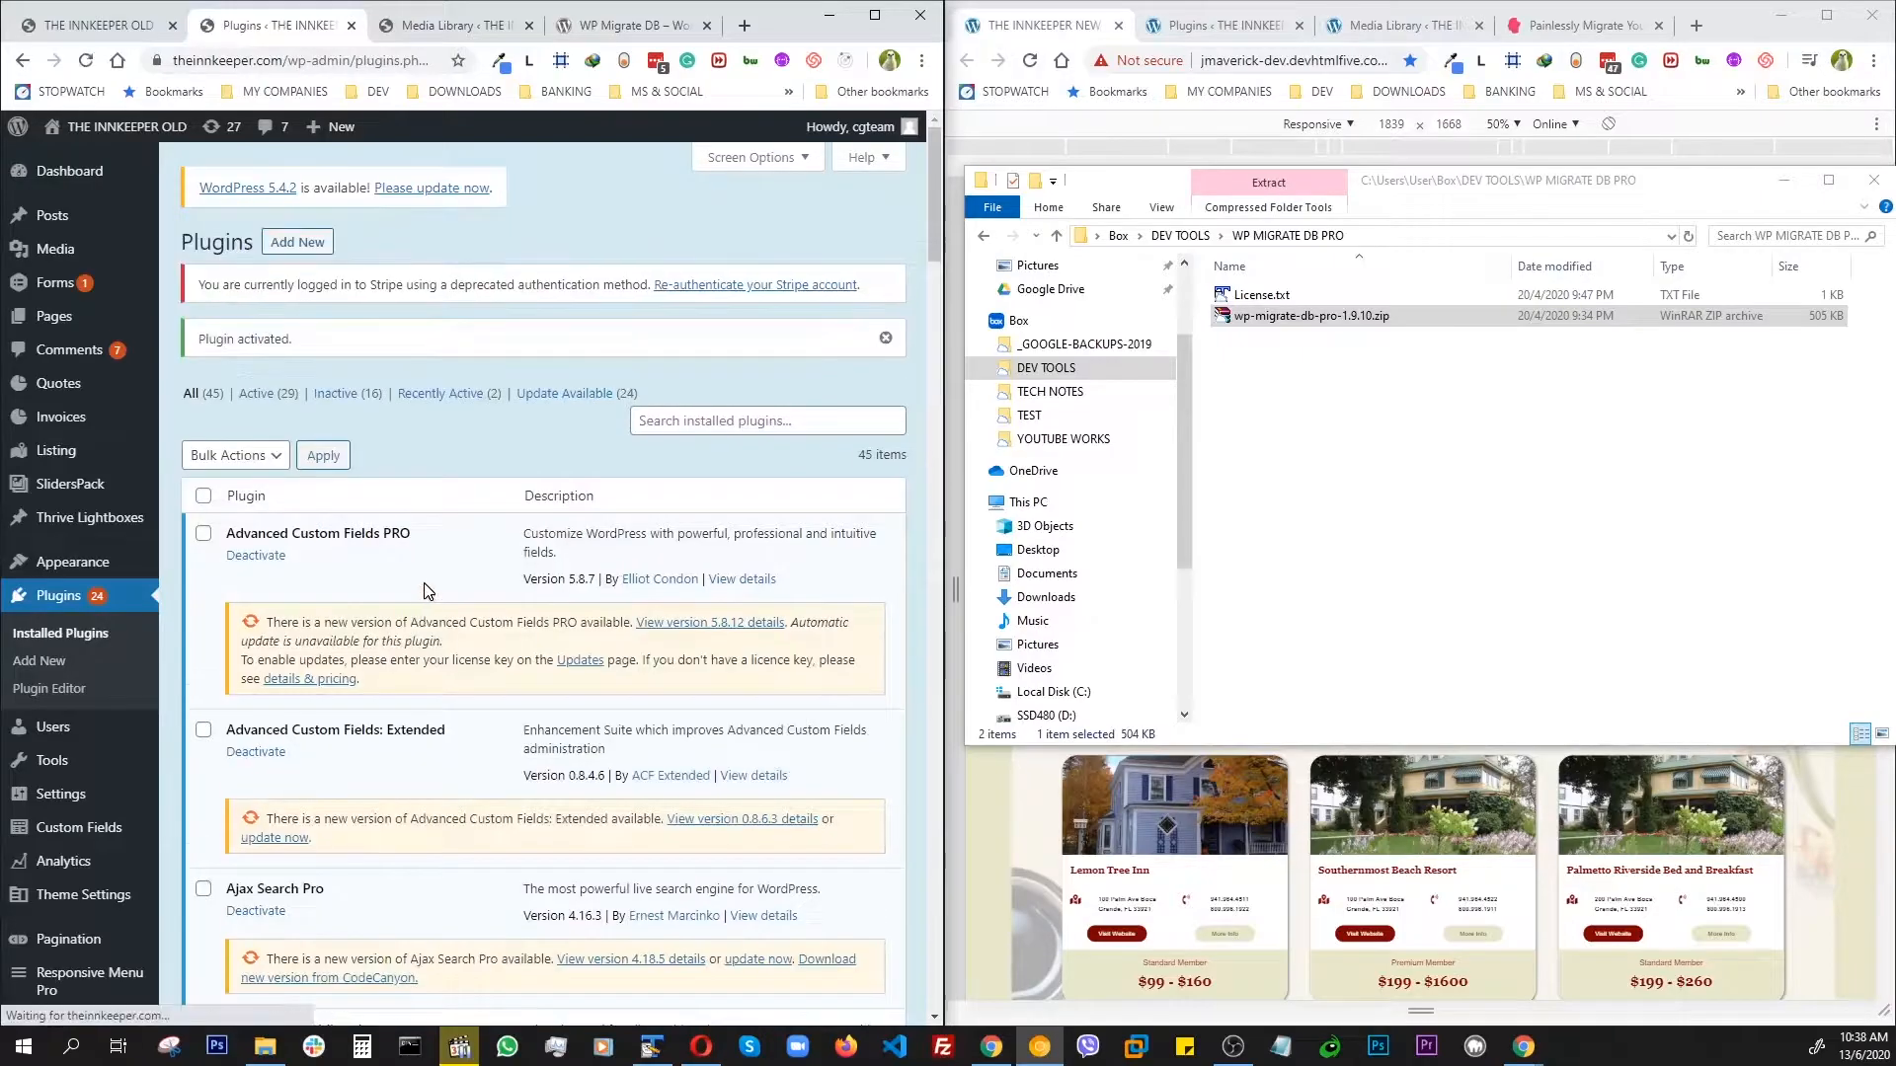
# Step: Open the Migrate DB Pro tool on the old site and widen its browser window
pyautogui.scroll(-3, 130, 632)
pyautogui.moveTo(128, 629)
pyautogui.scroll(-2, 128, 629)
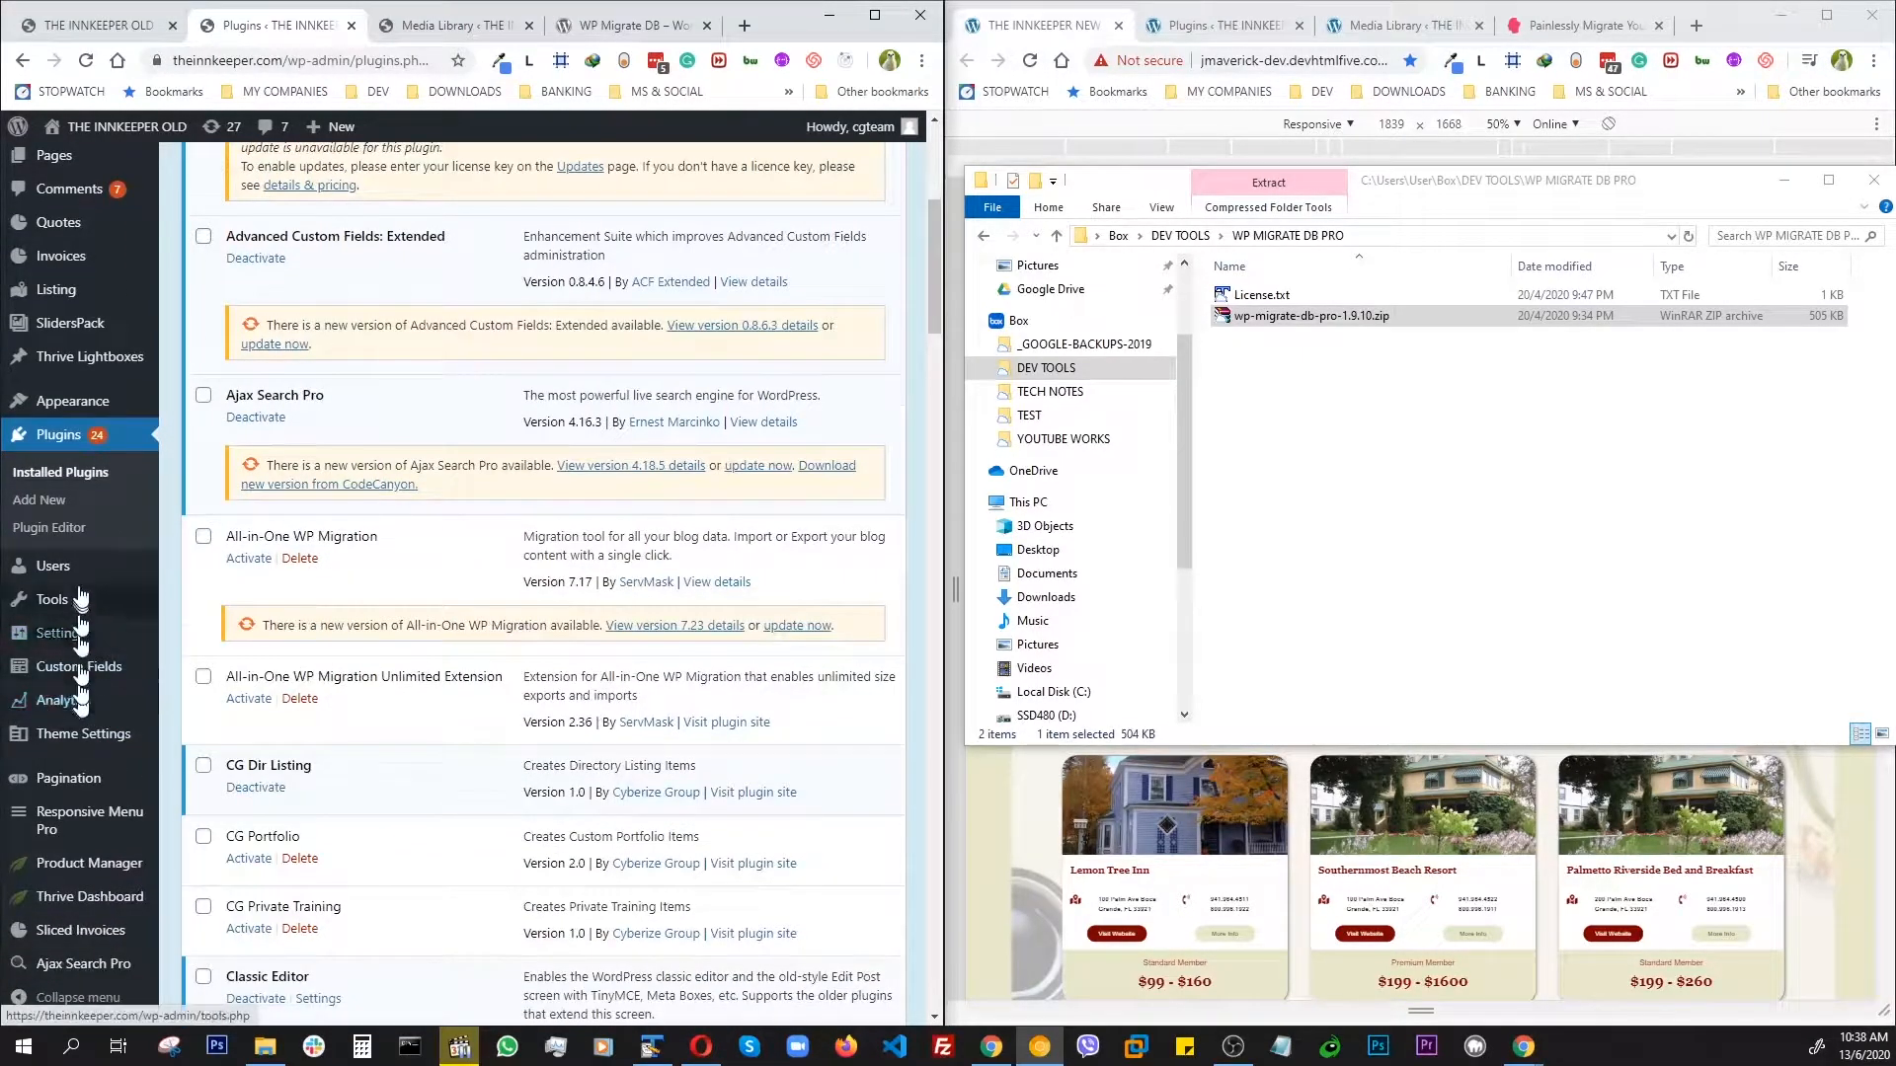
pyautogui.moveTo(60, 609)
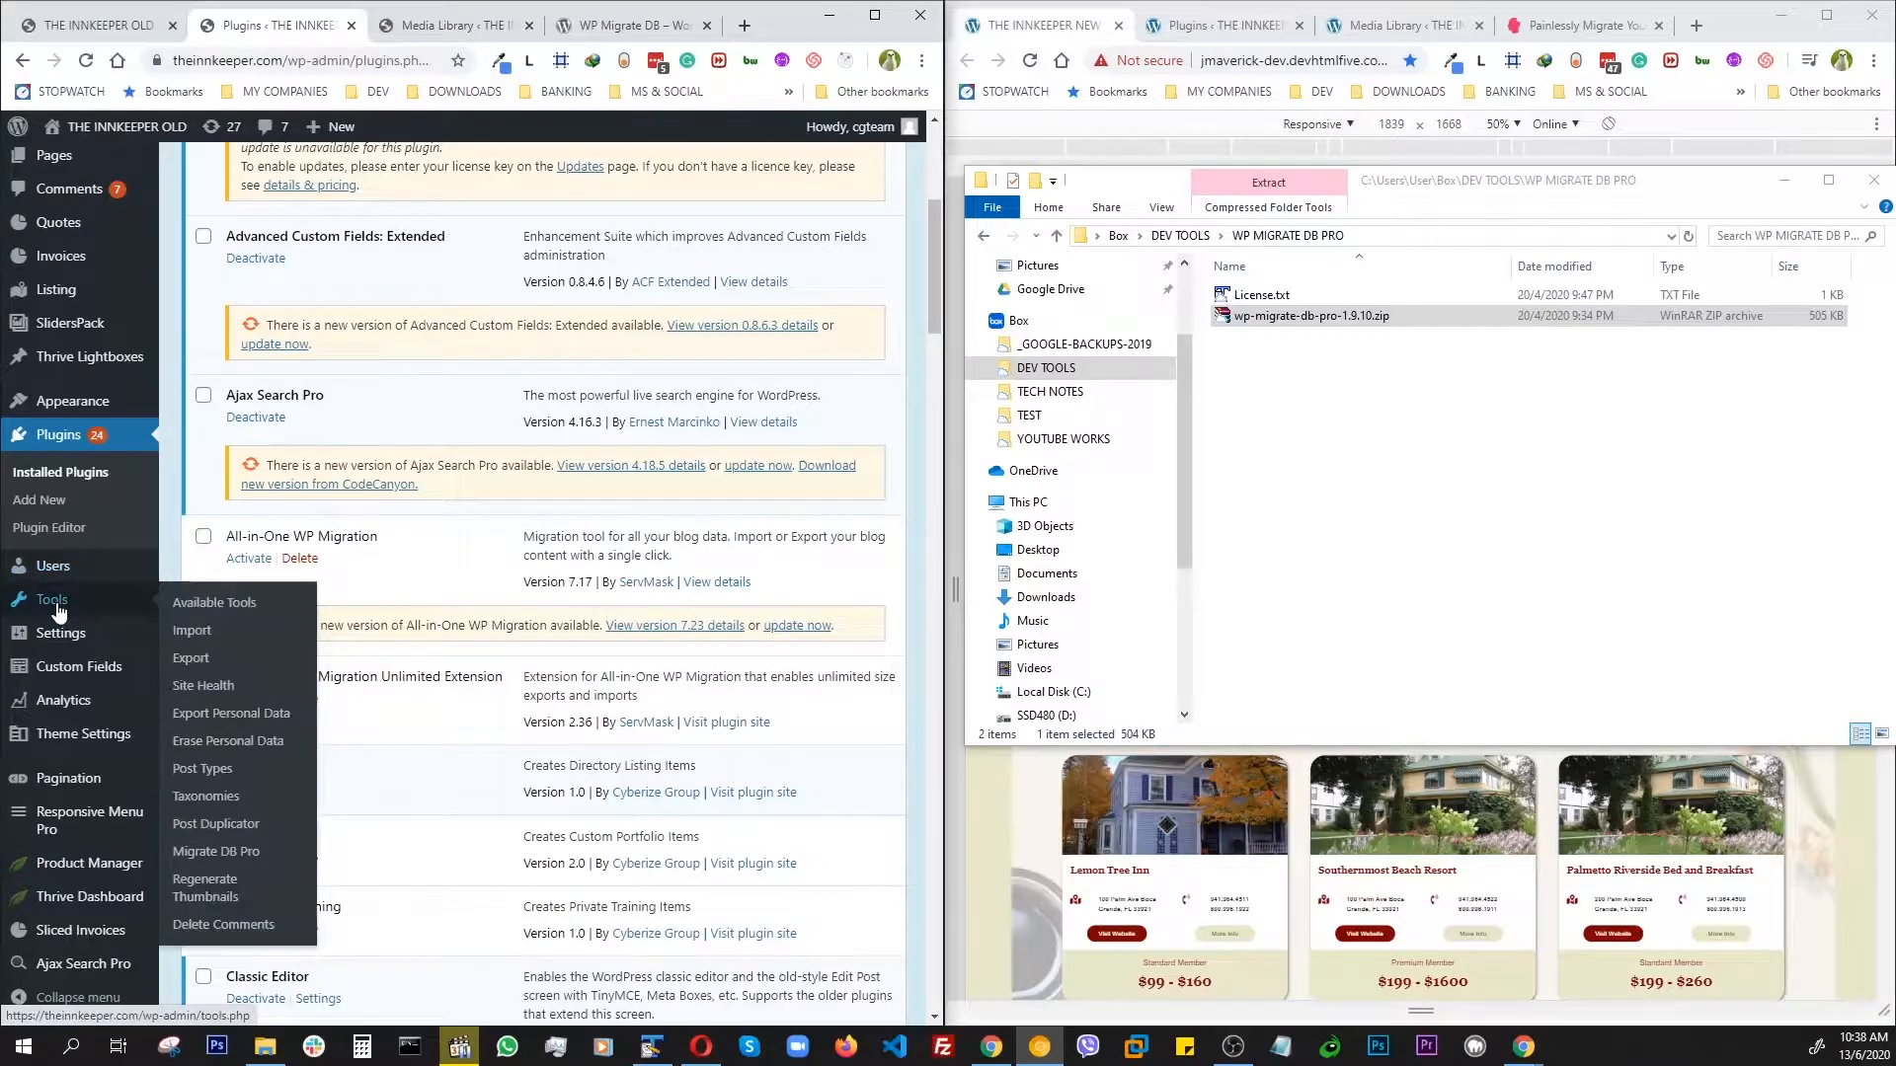
pyautogui.click(223, 849)
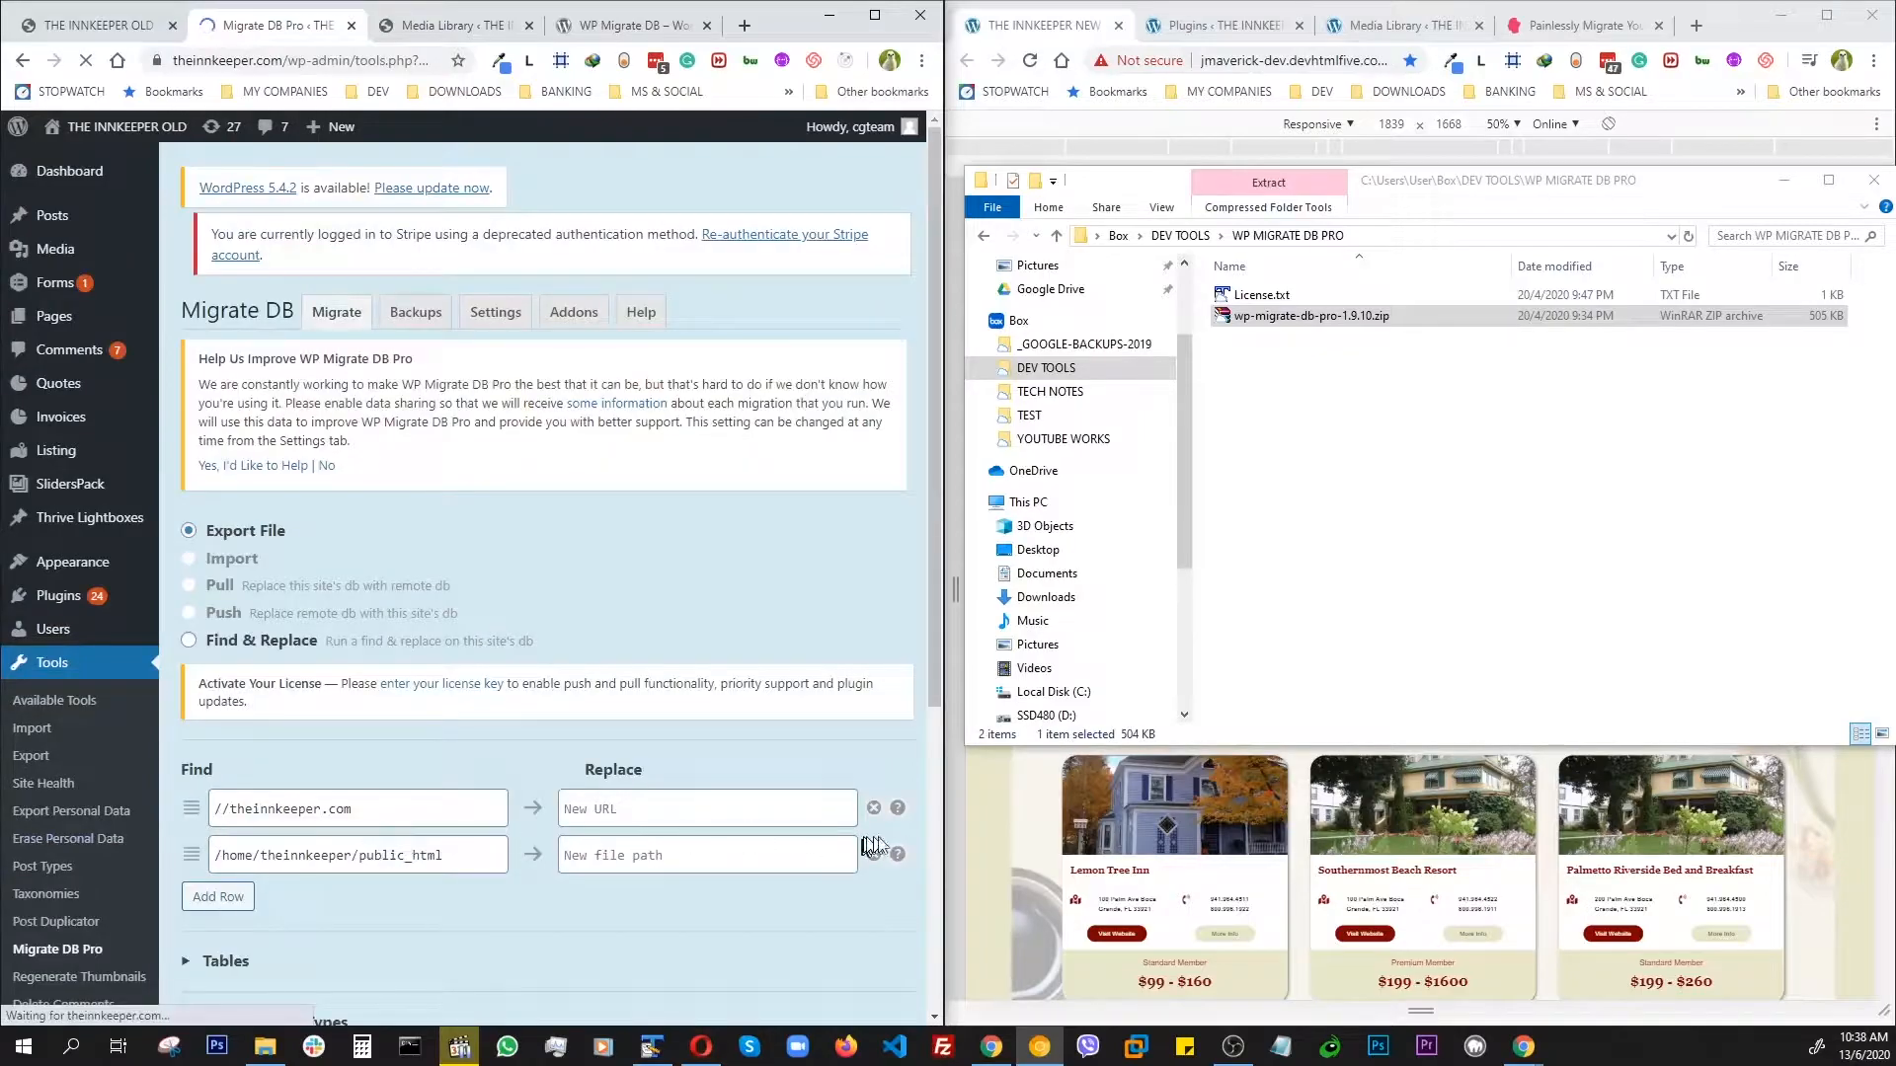
pyautogui.moveTo(945, 843); pyautogui.dragTo(1136, 843)
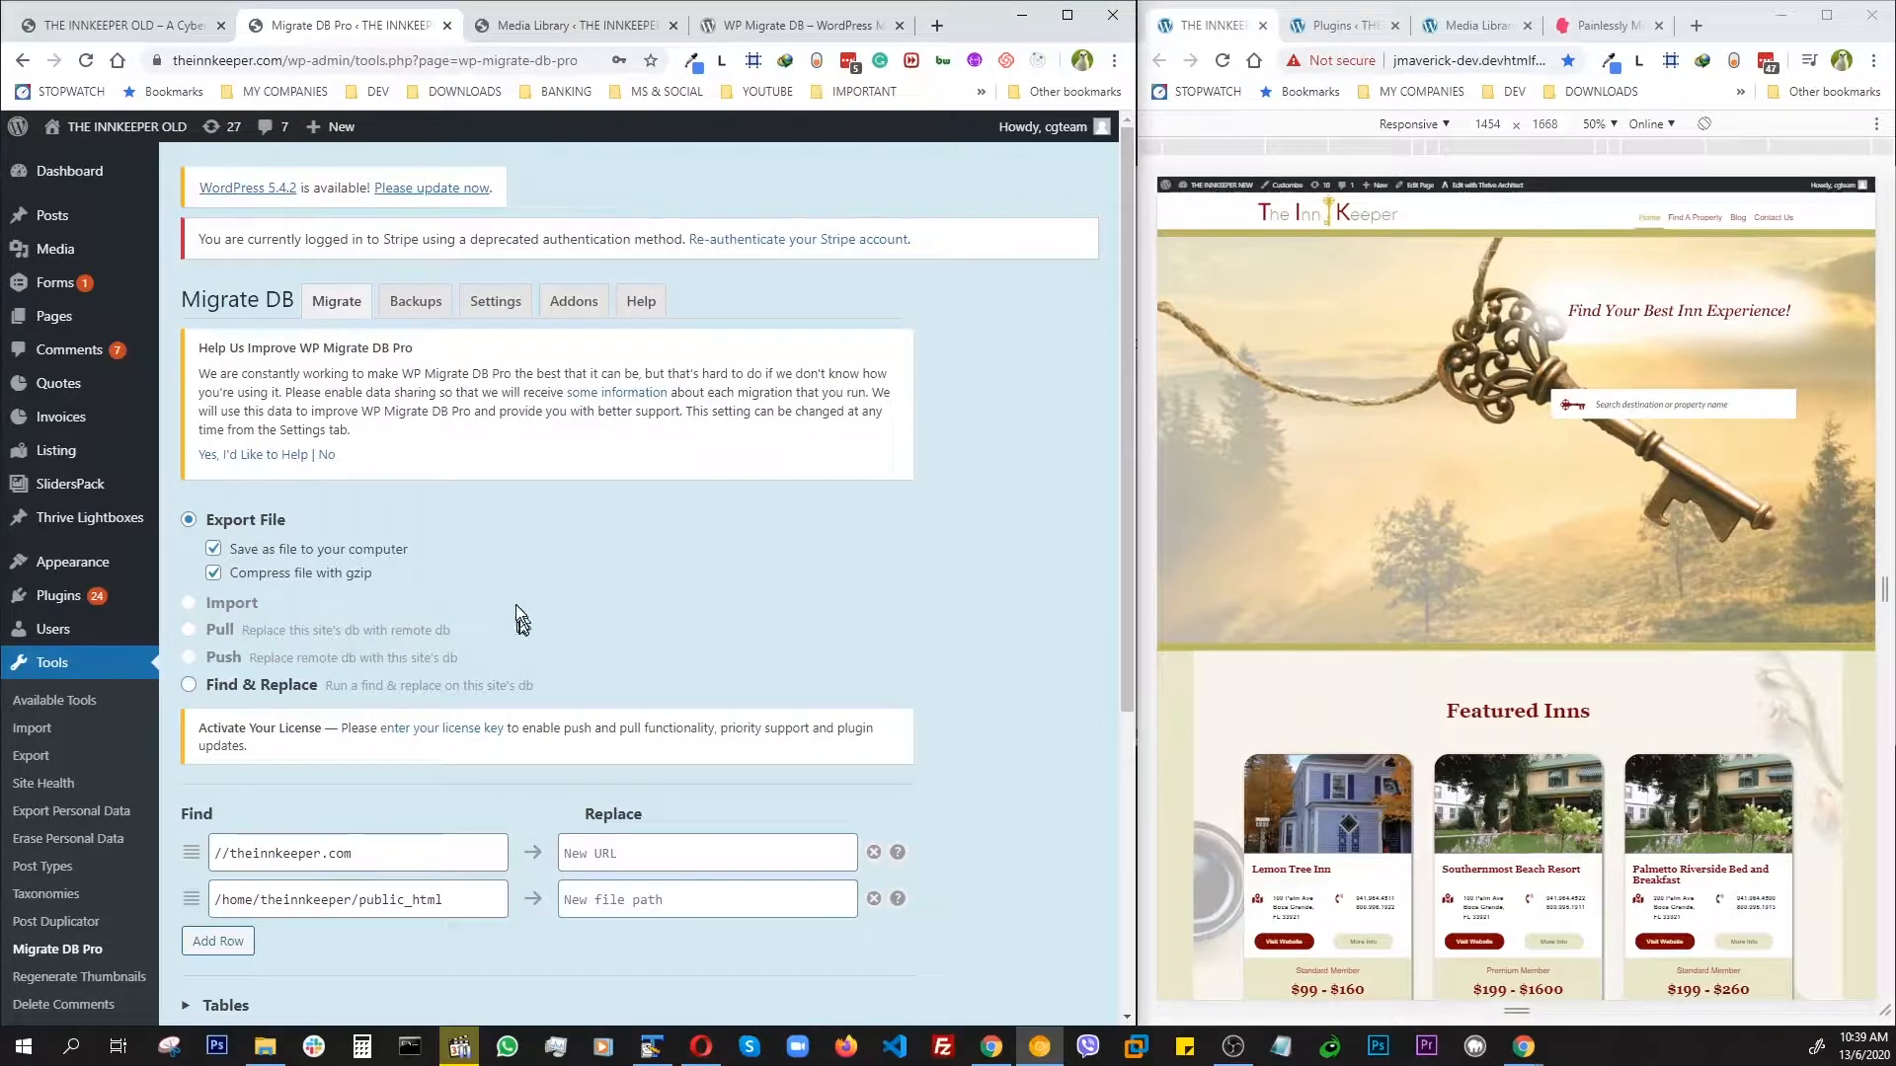
# Step: Review the available Migrate DB Pro add-ons and the migration options on the old site
pyautogui.click(576, 308)
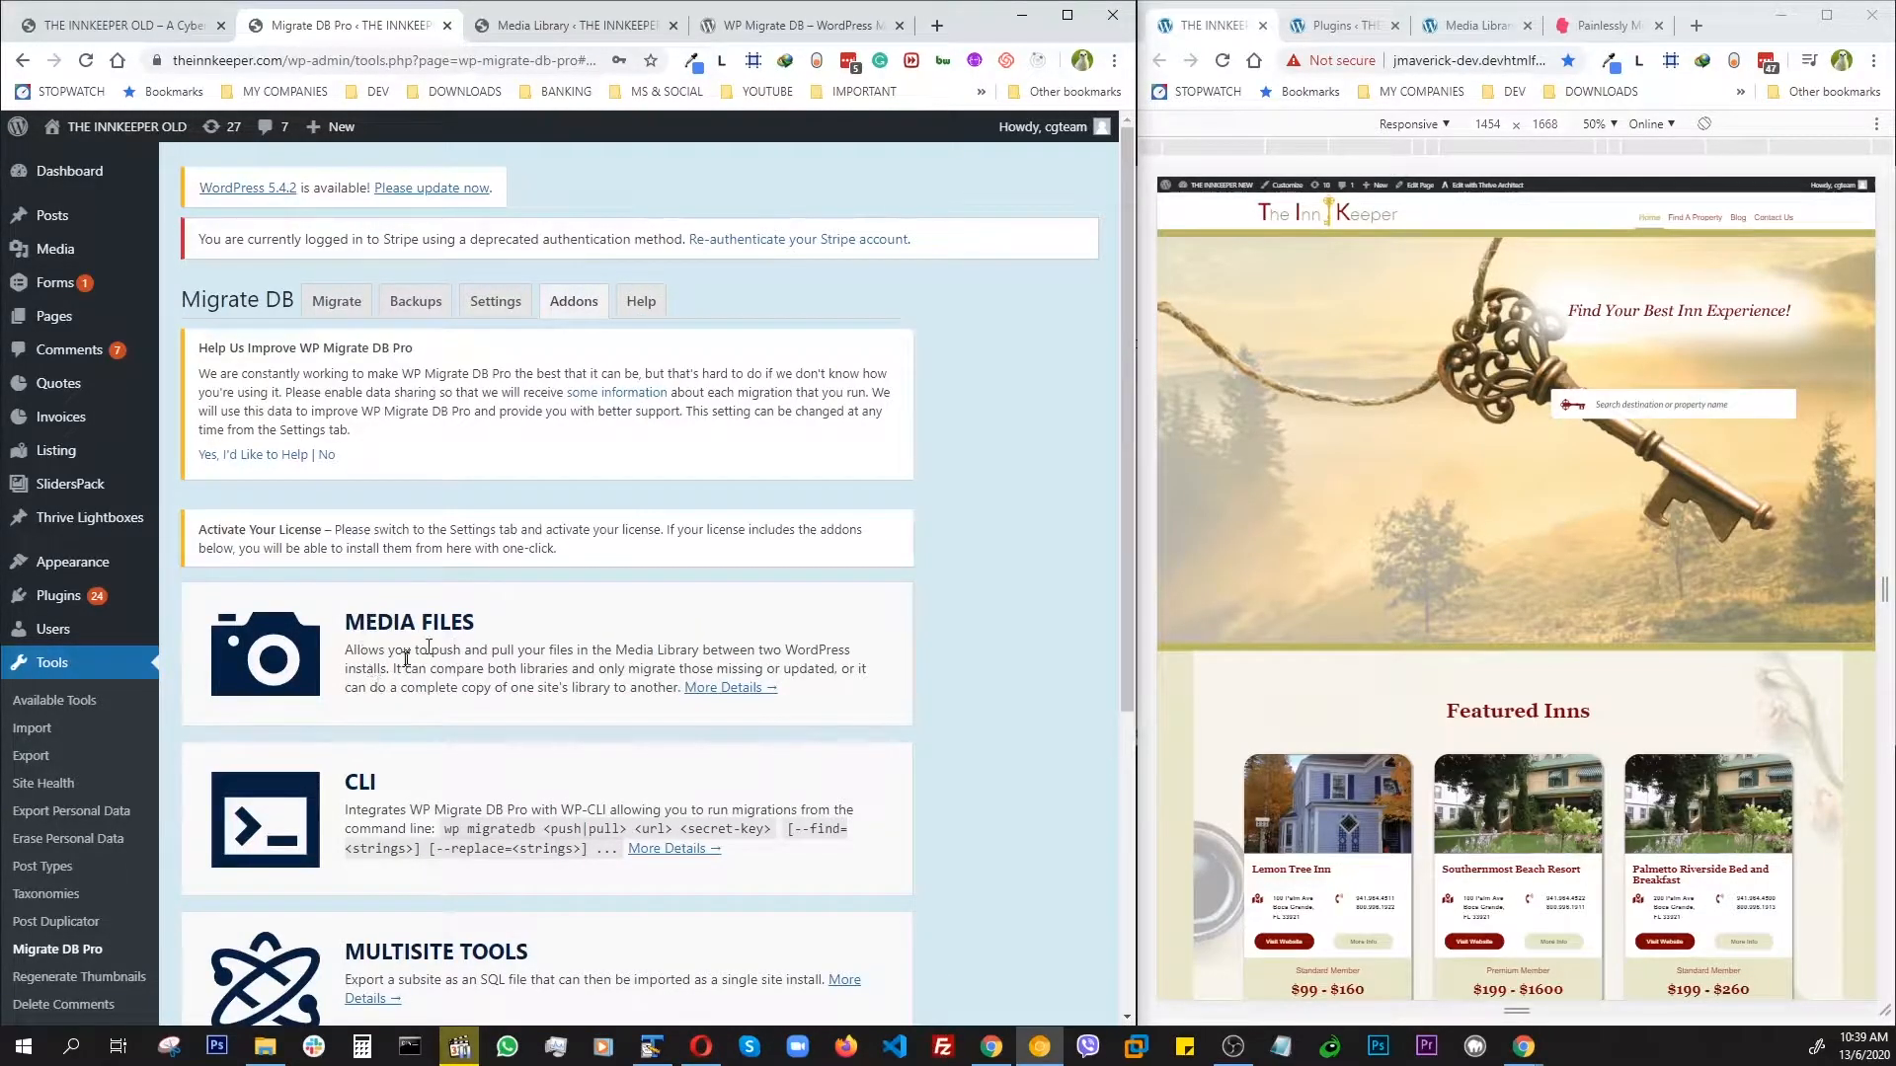
pyautogui.scroll(-3, 587, 691)
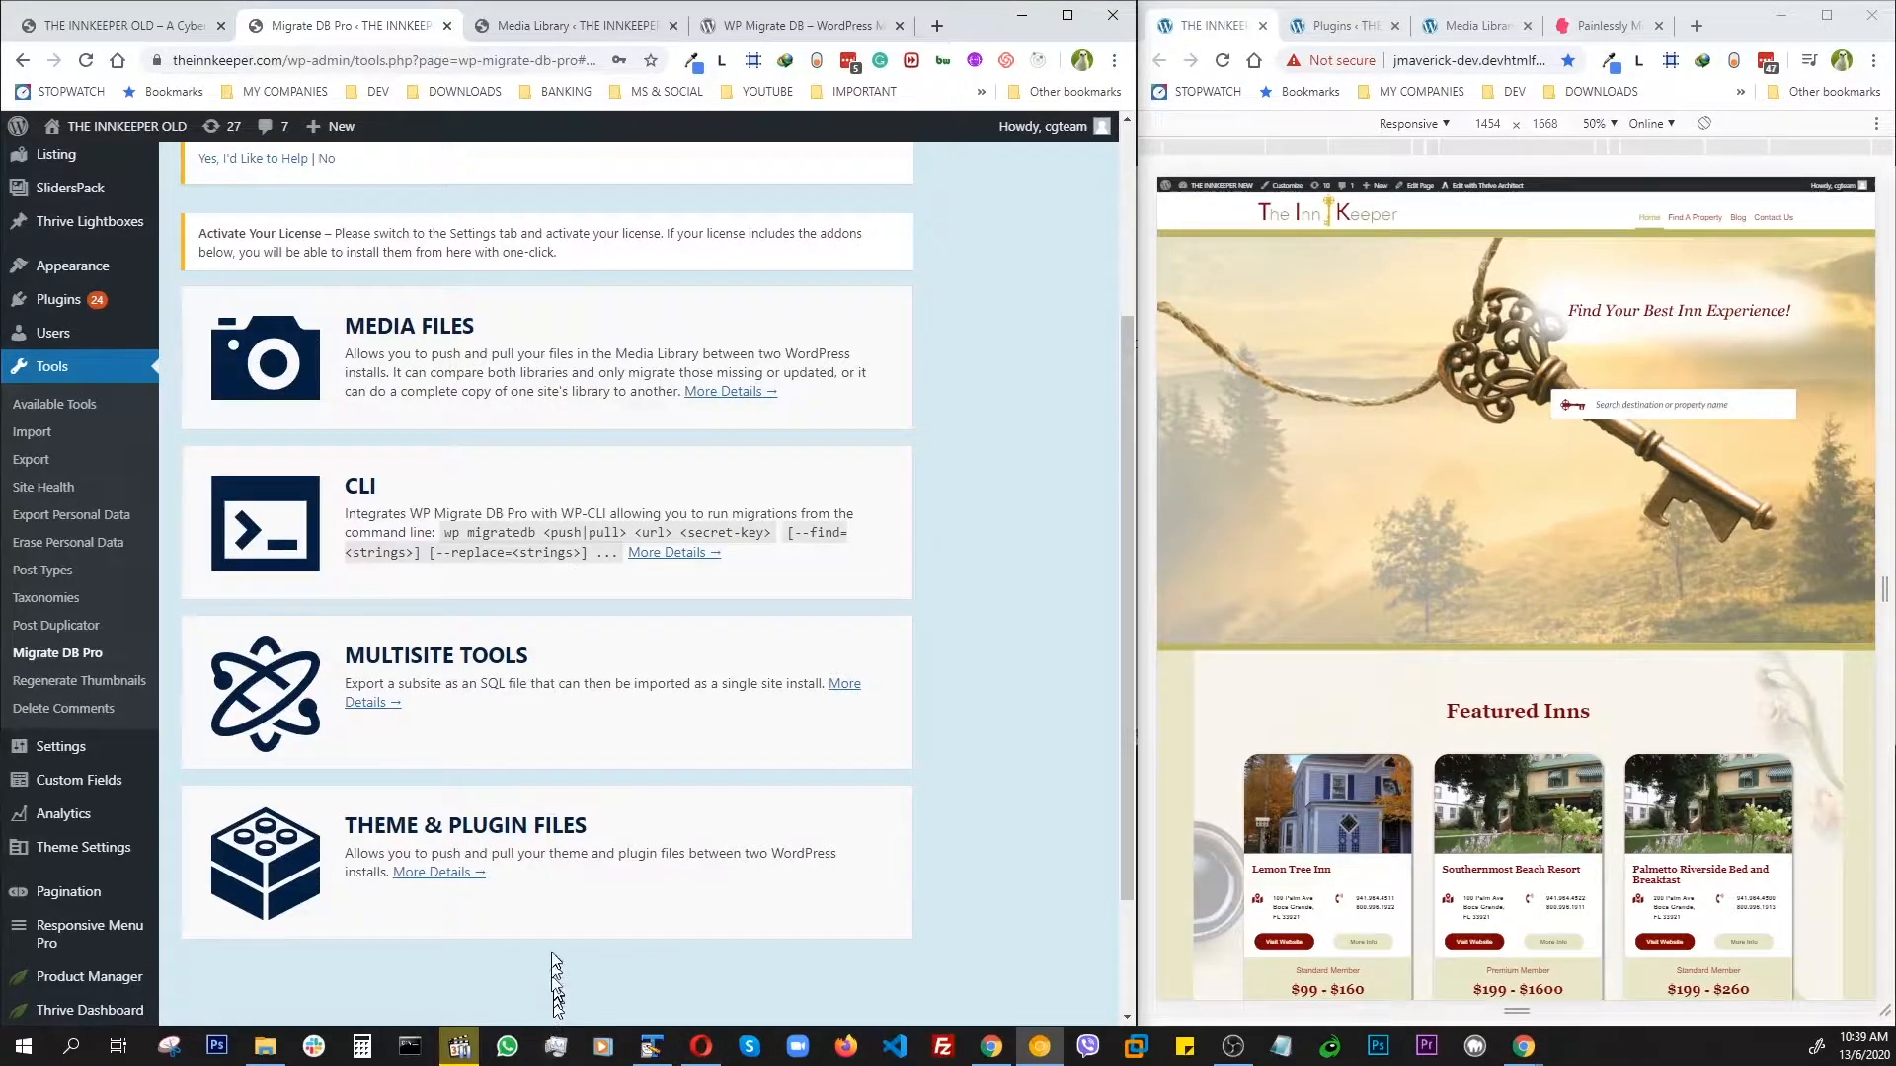
pyautogui.scroll(3, 553, 988)
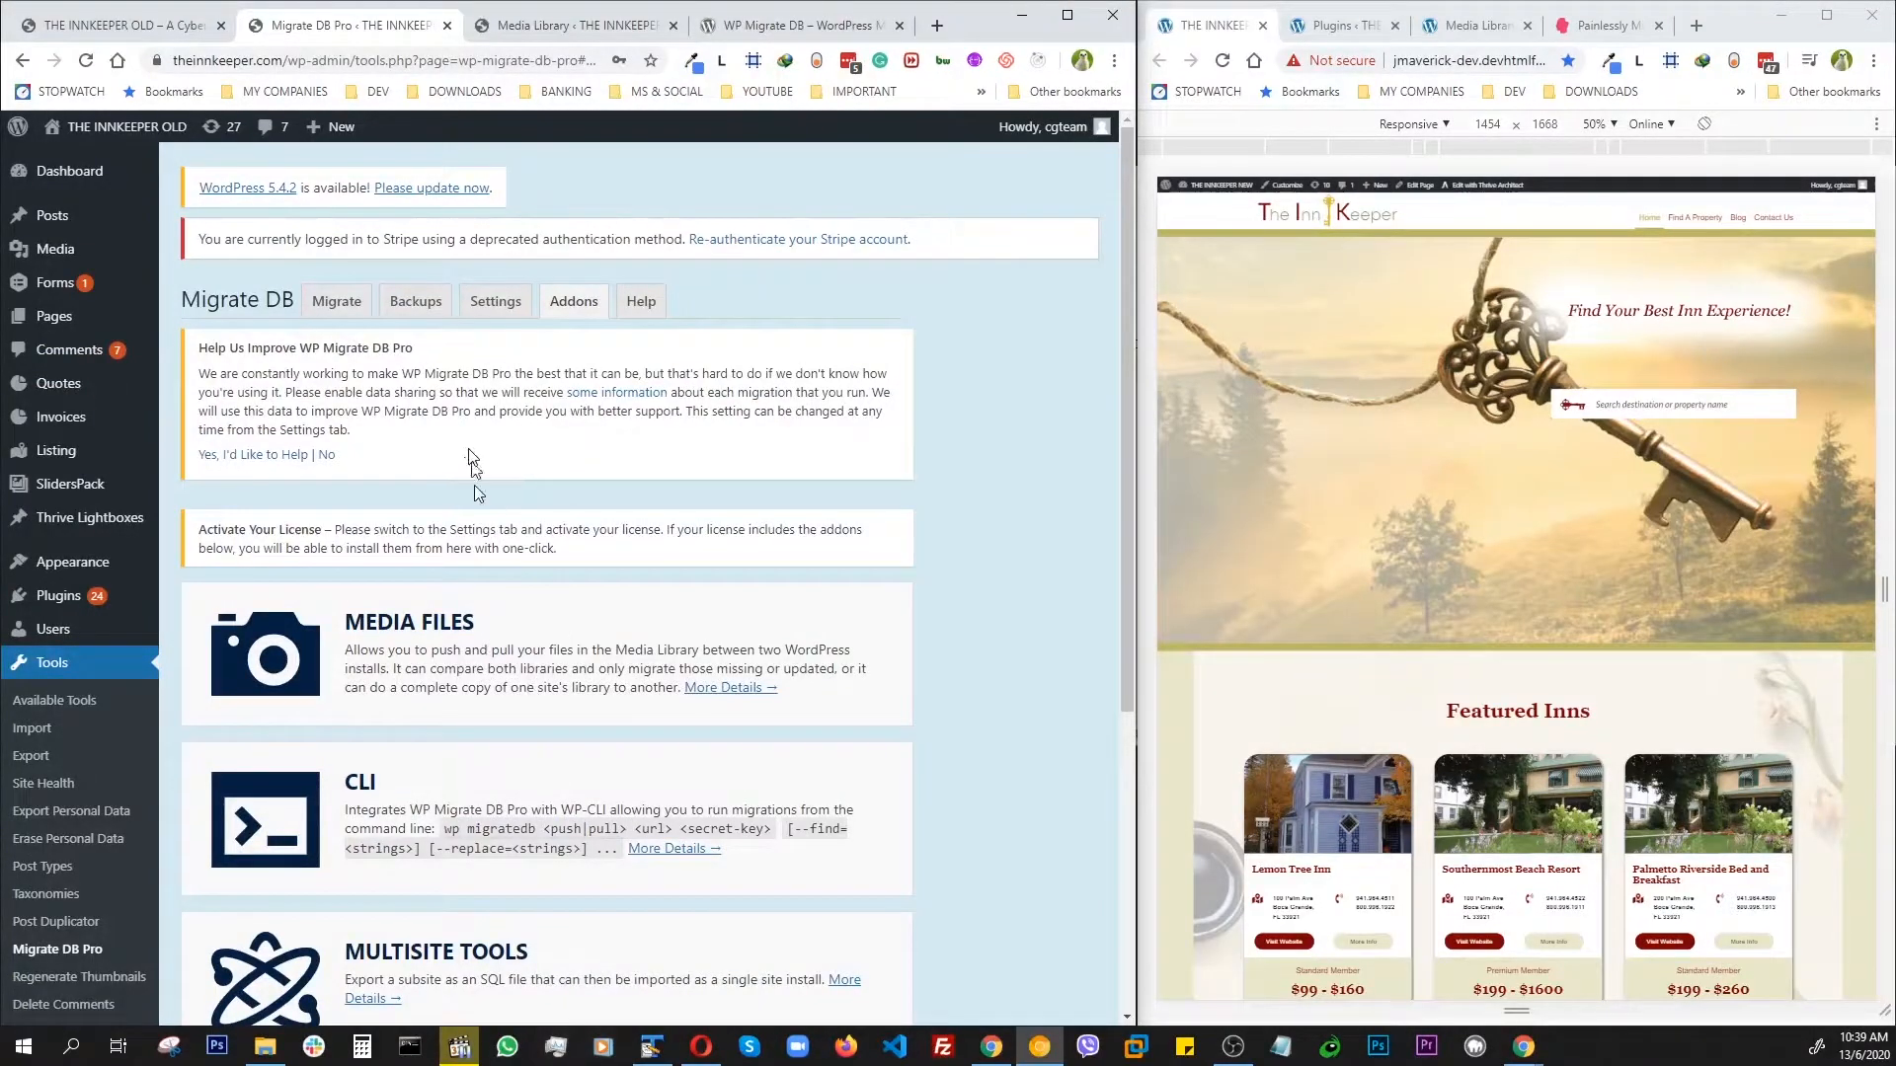
pyautogui.click(335, 303)
pyautogui.scroll(-4, 494, 592)
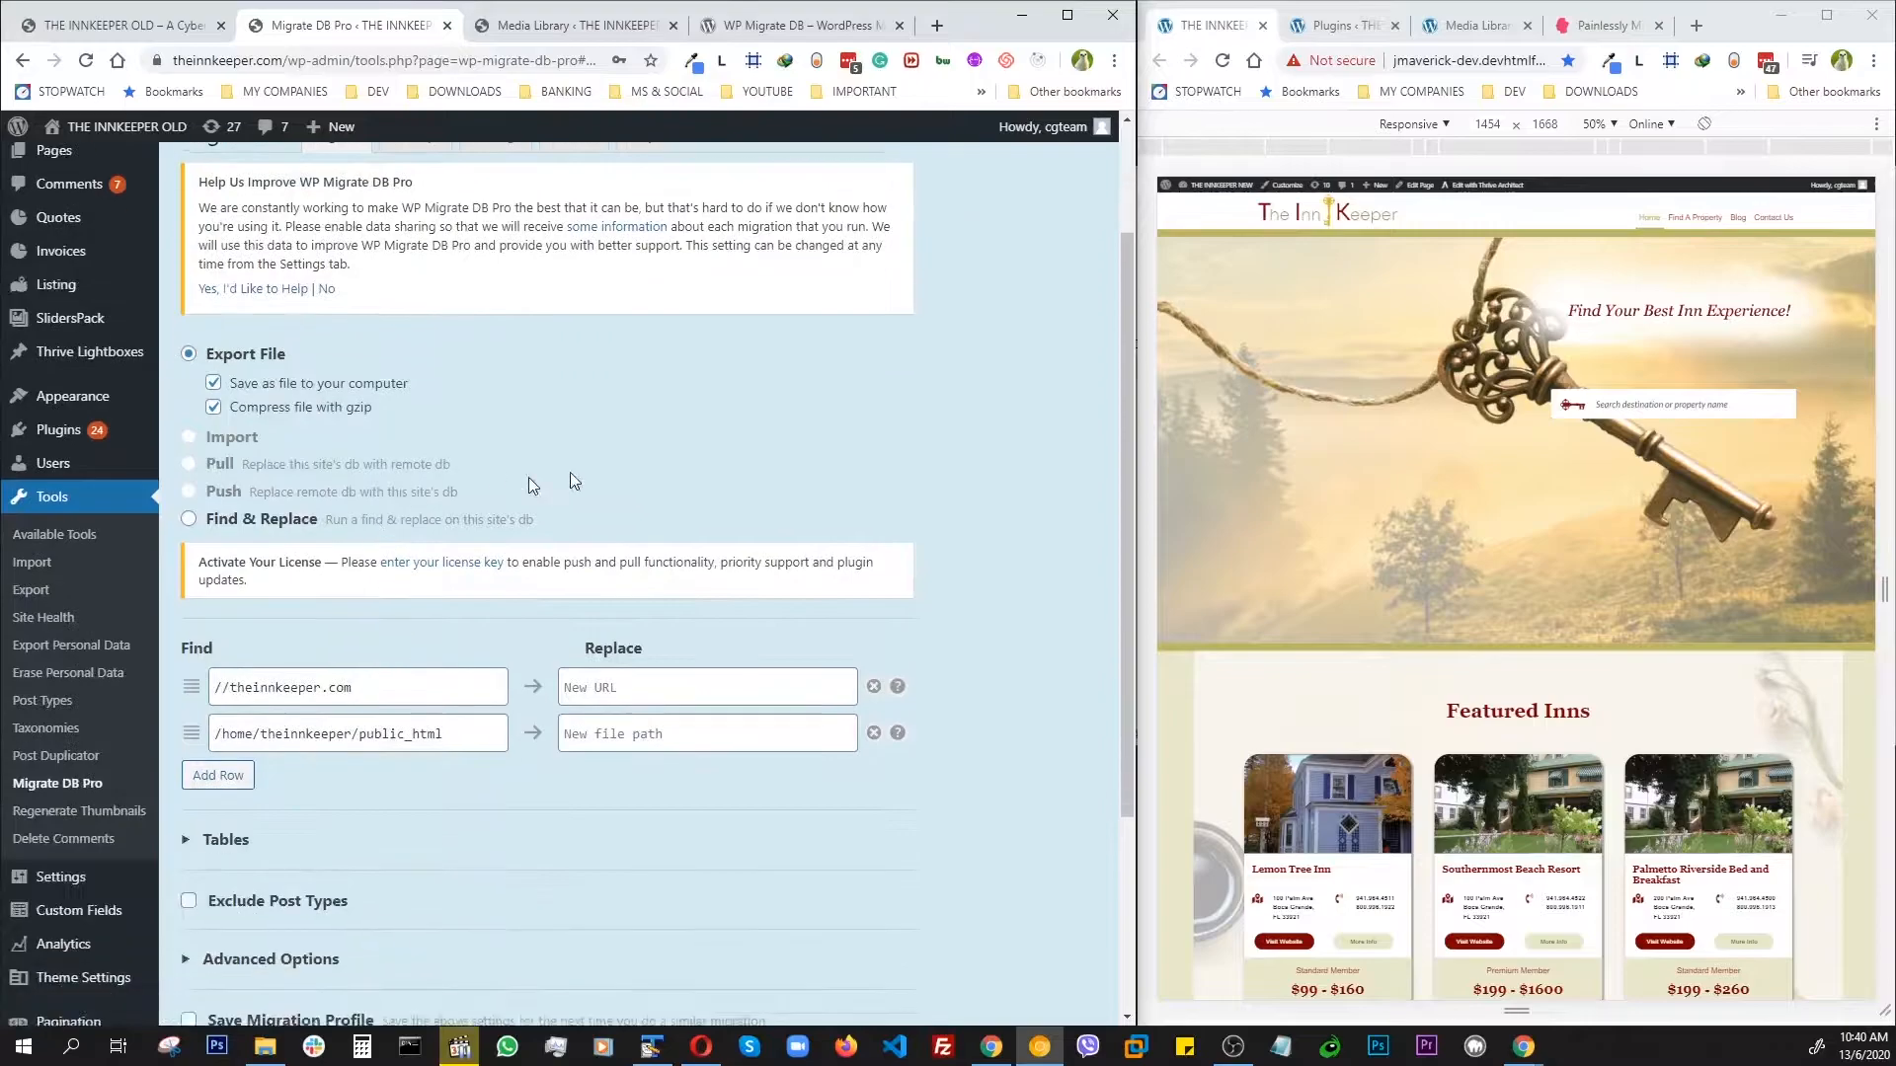
pyautogui.scroll(4, 537, 761)
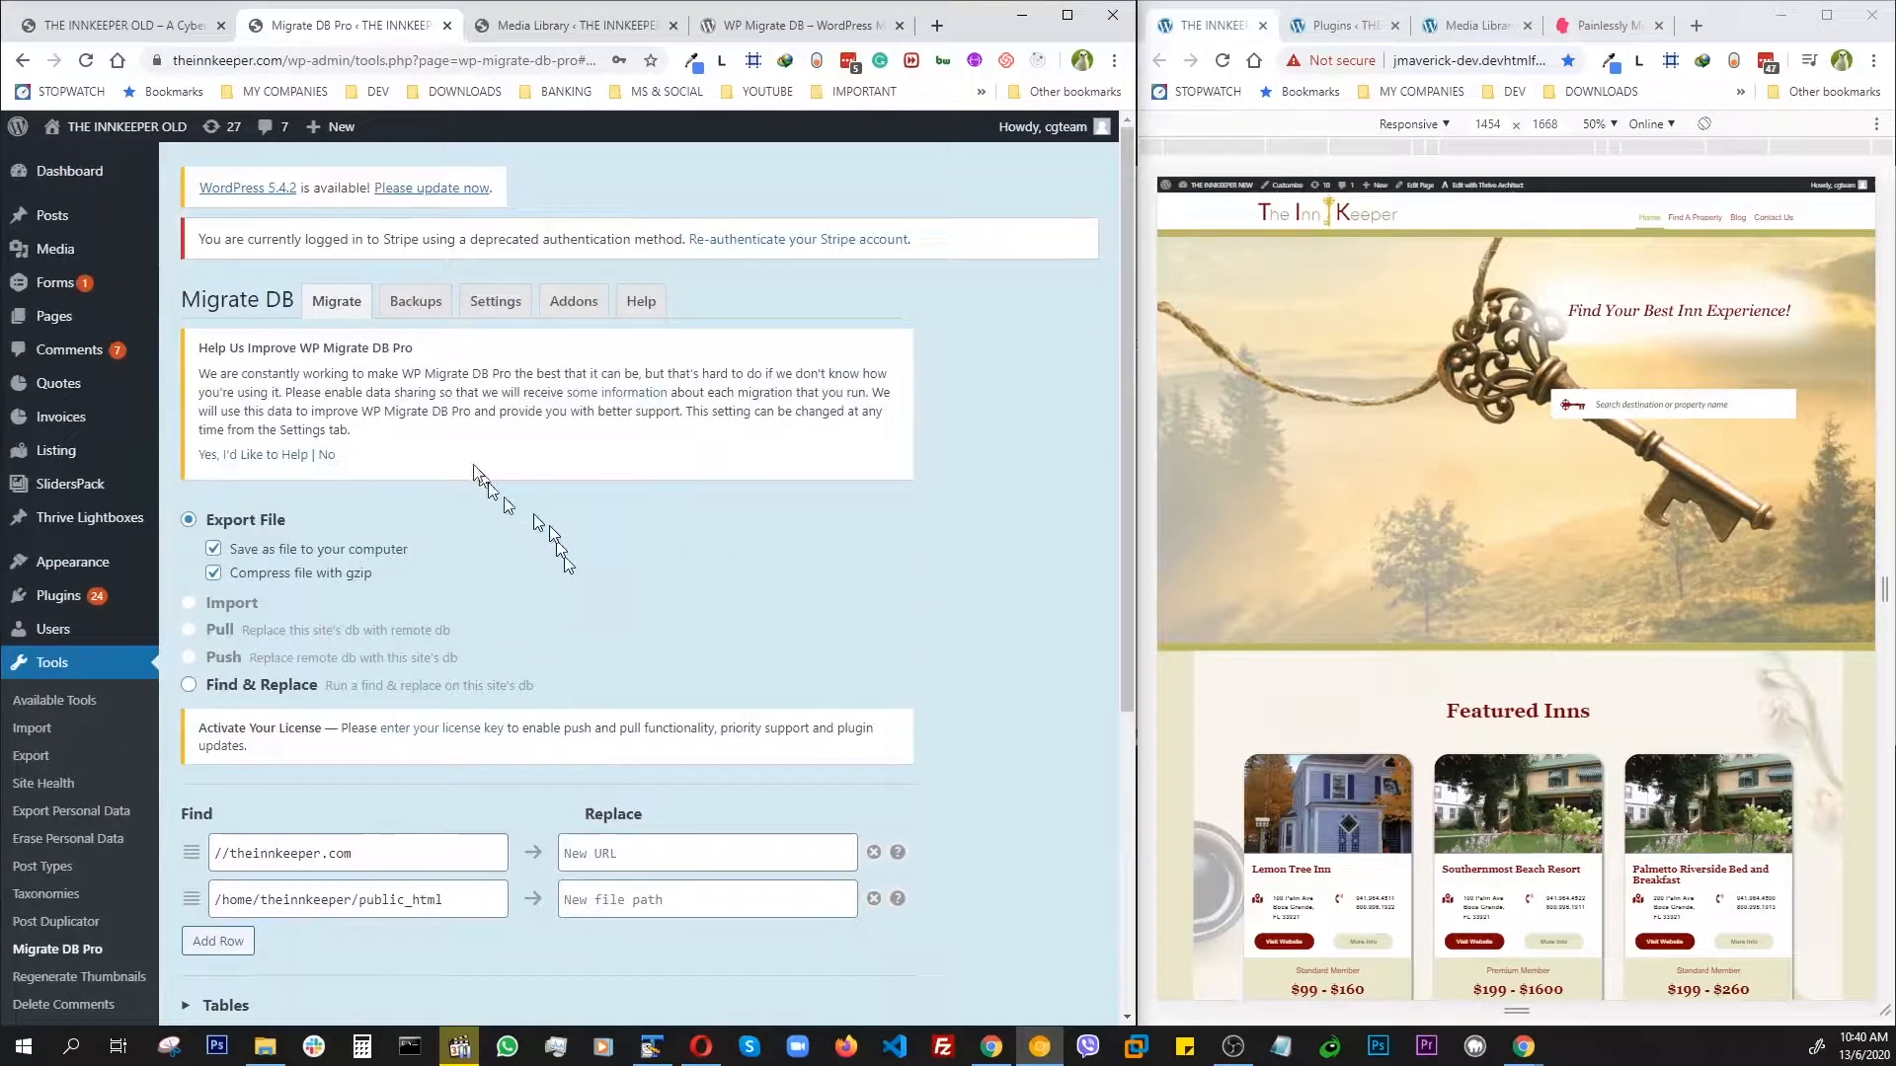
# Step: Examine the old site's Migrate DB Pro settings, including connection info, permissions and license
pyautogui.click(489, 308)
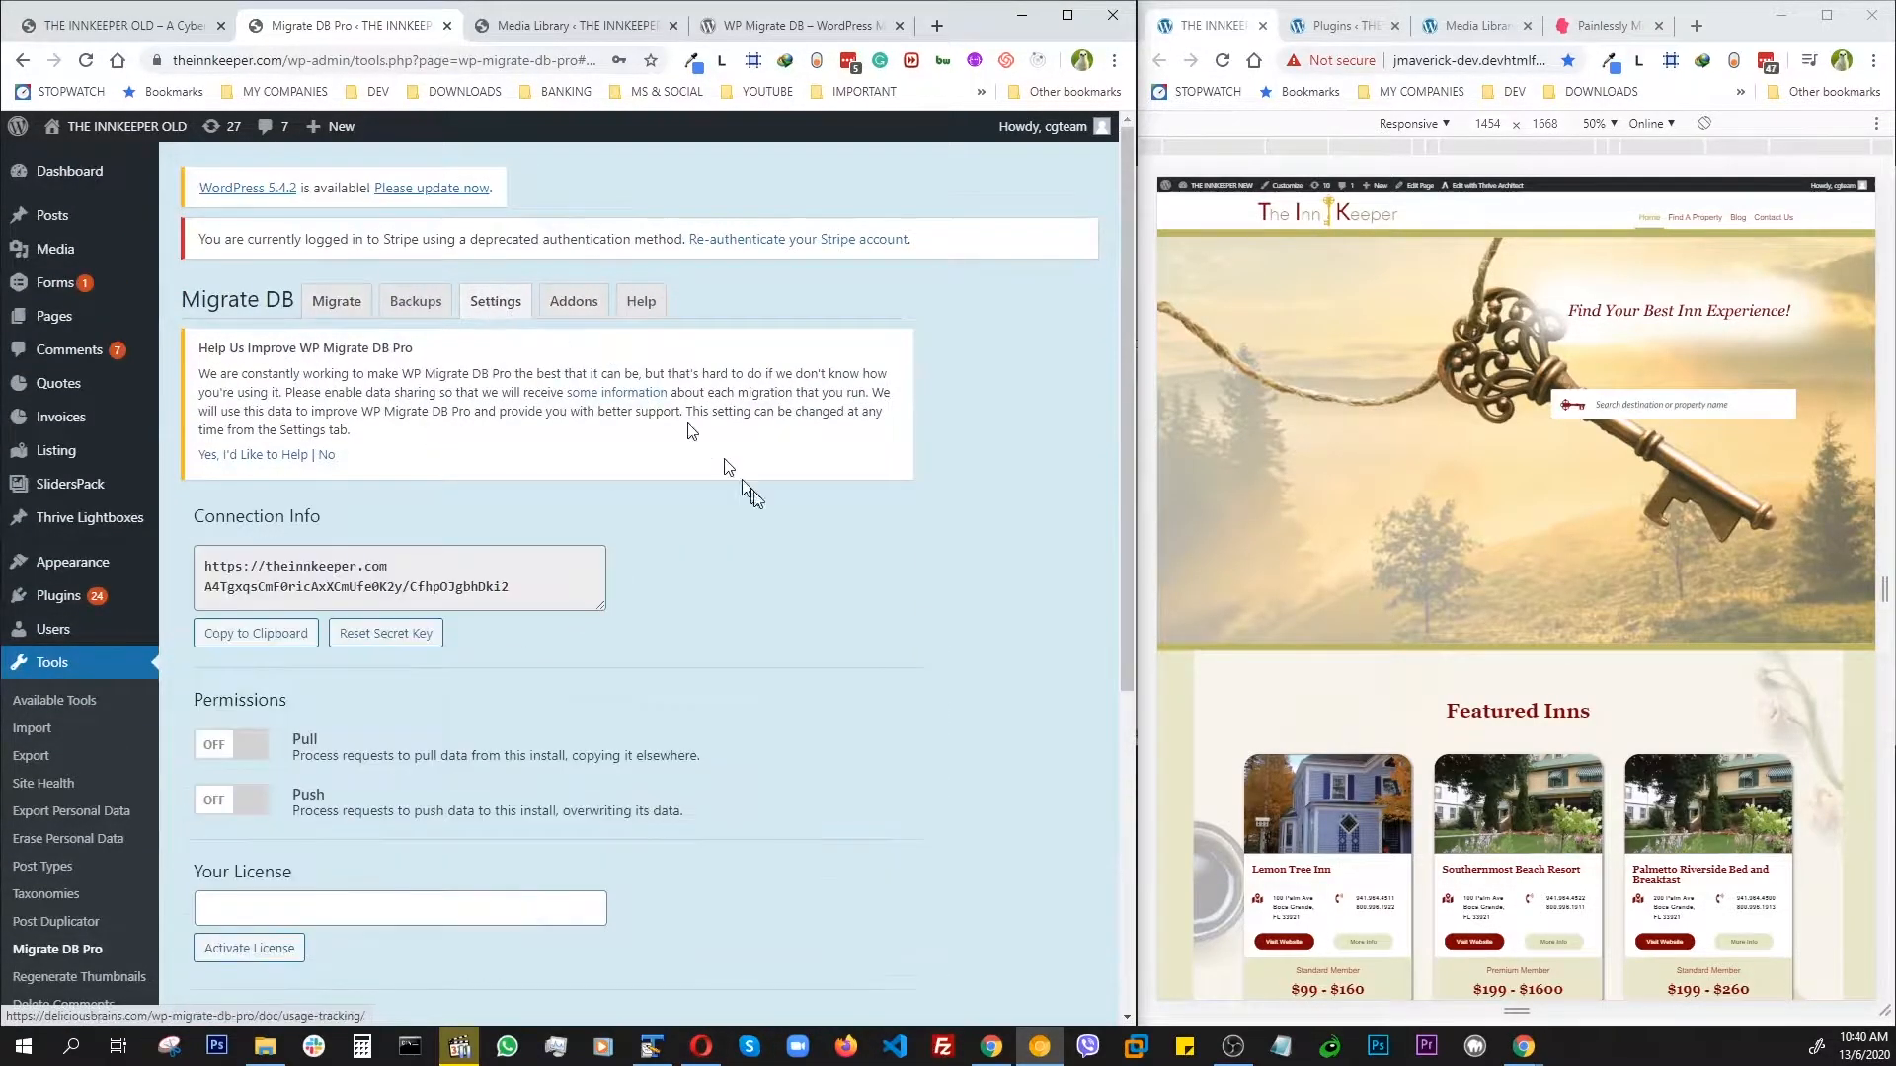
pyautogui.scroll(-3, 770, 529)
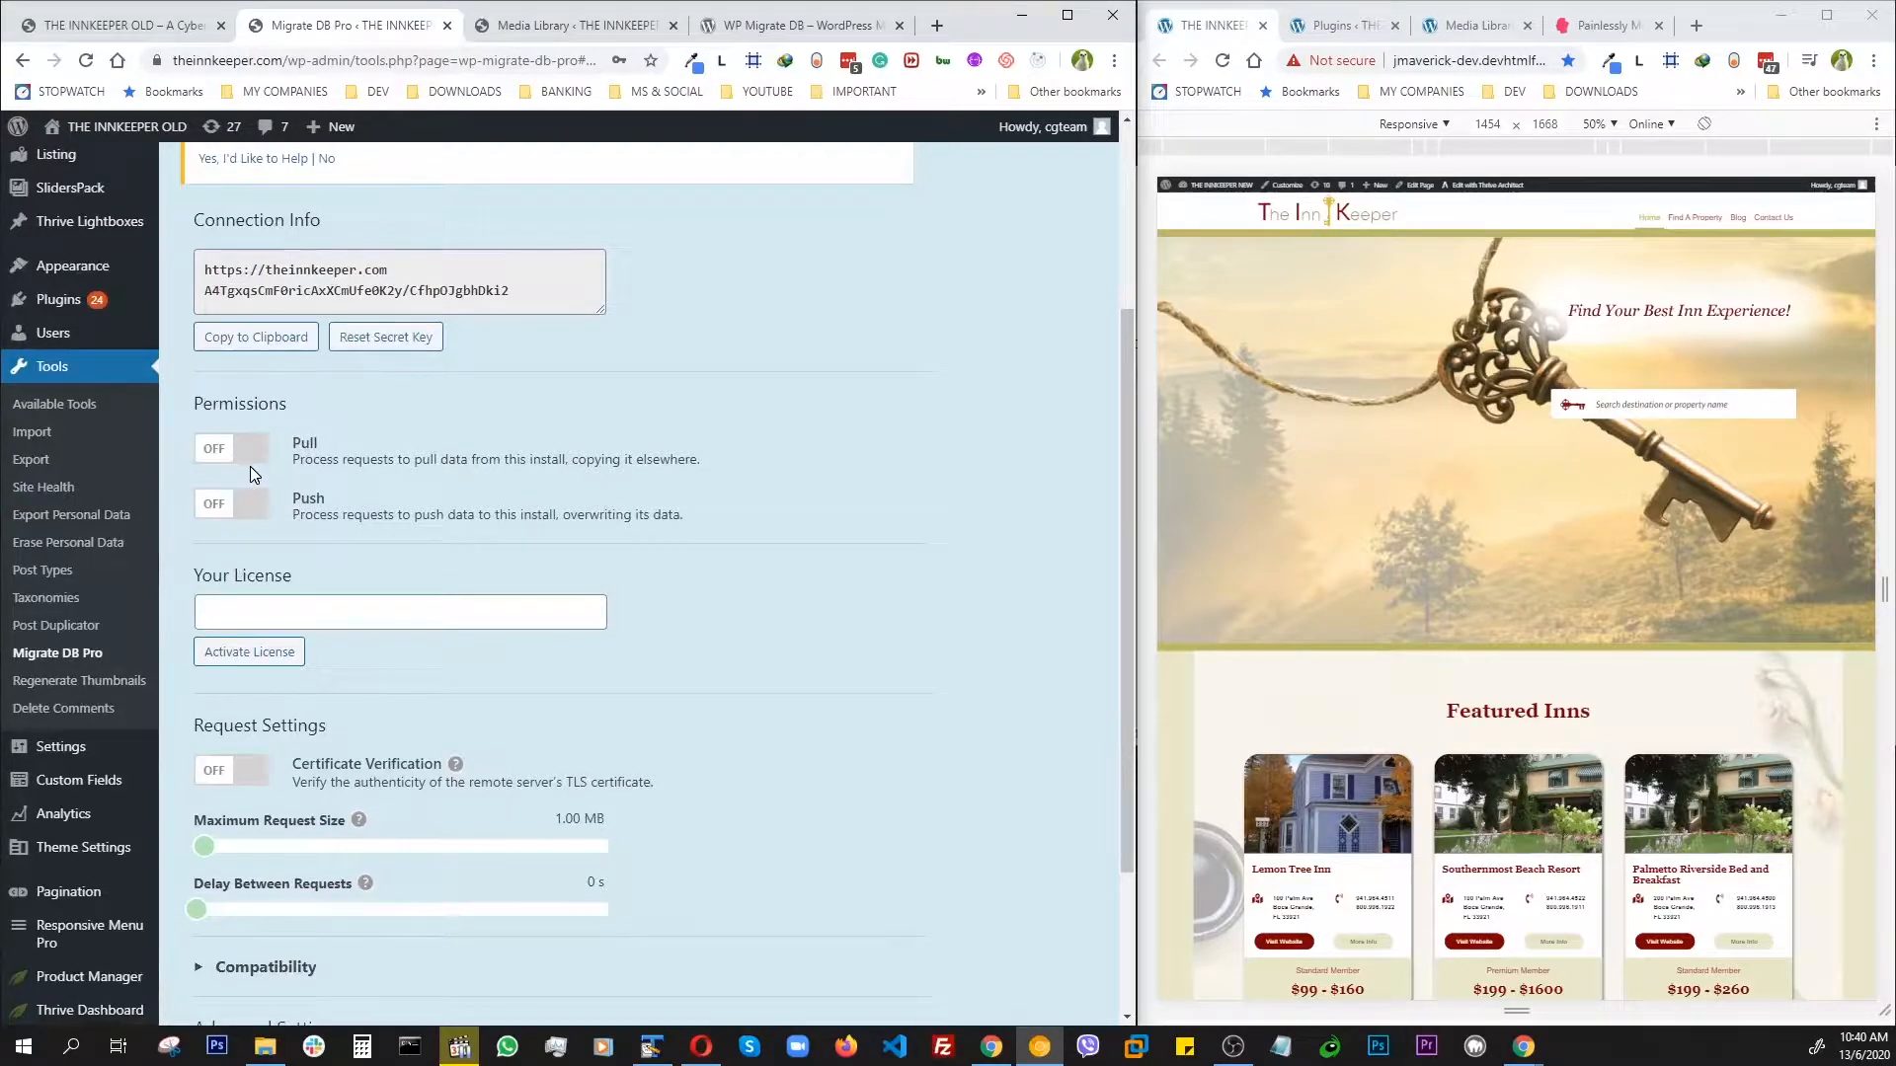
pyautogui.scroll(2, 430, 553)
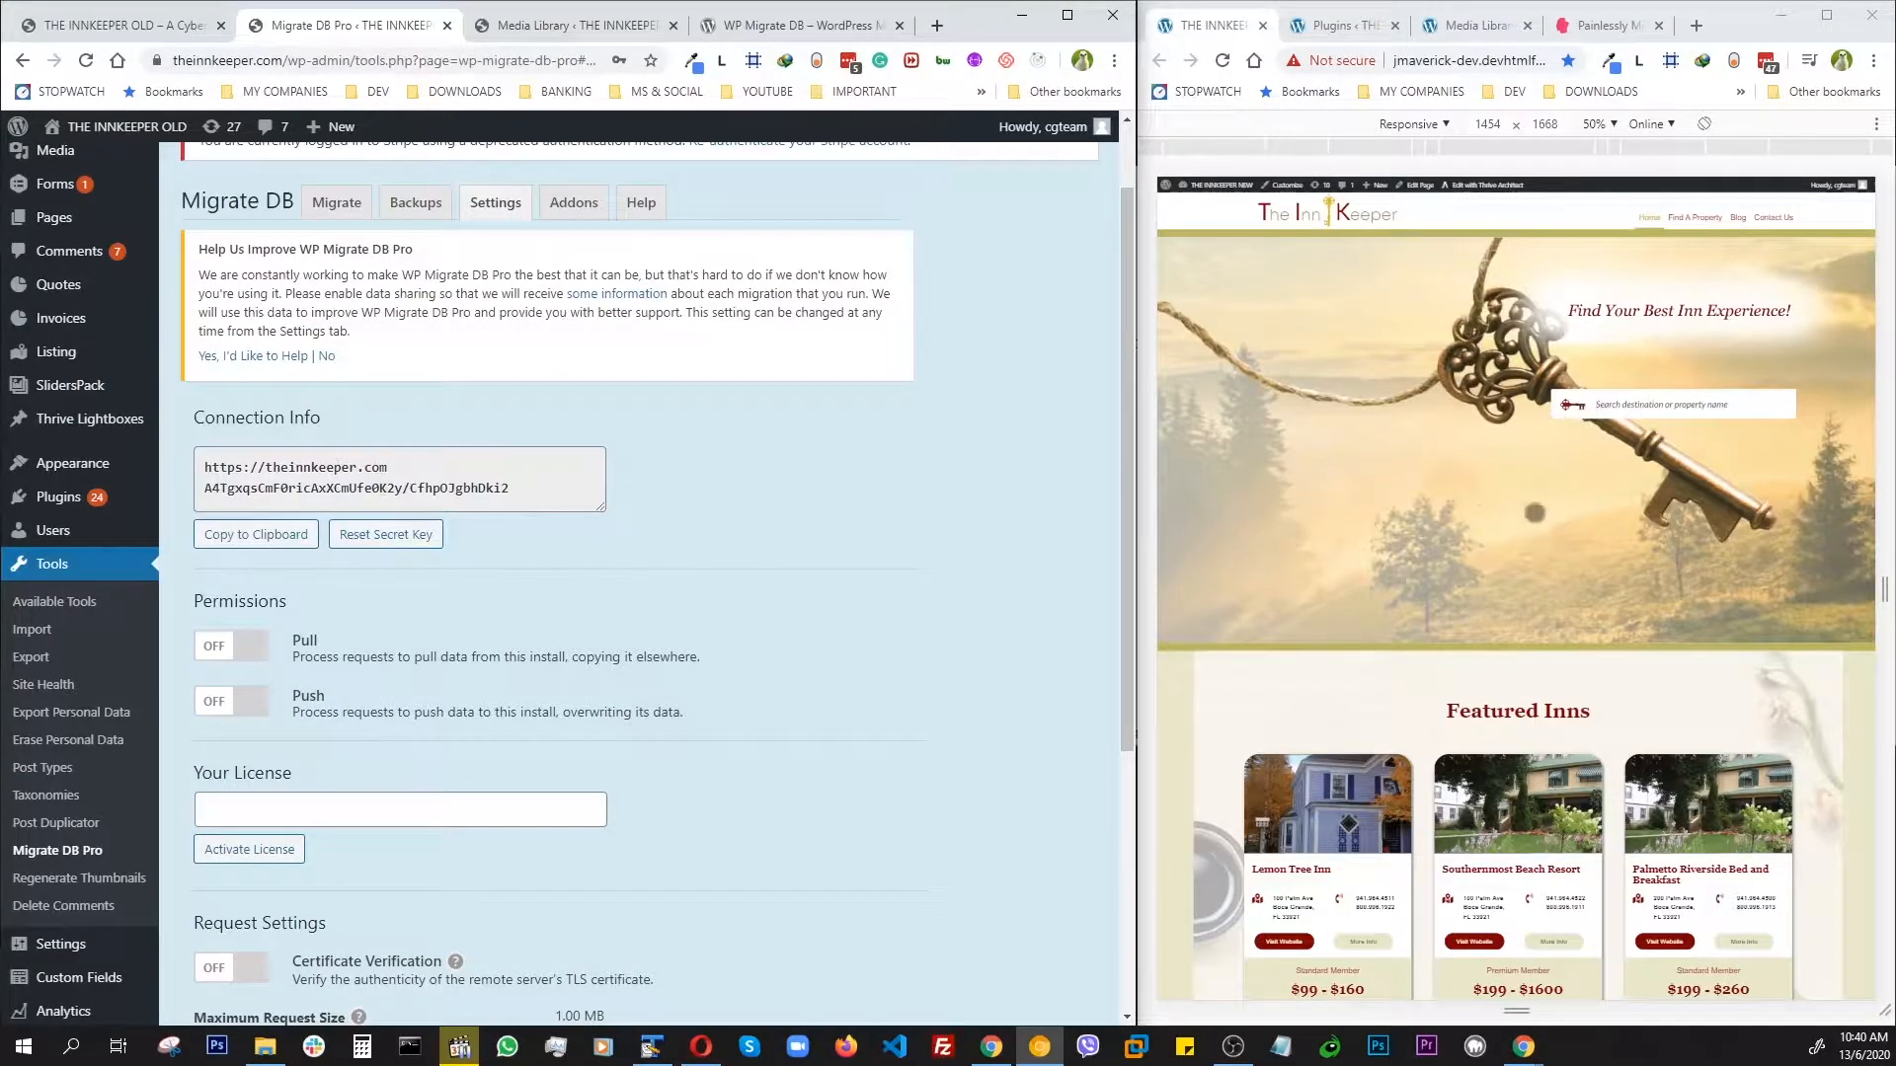
pyautogui.scroll(1, 770, 582)
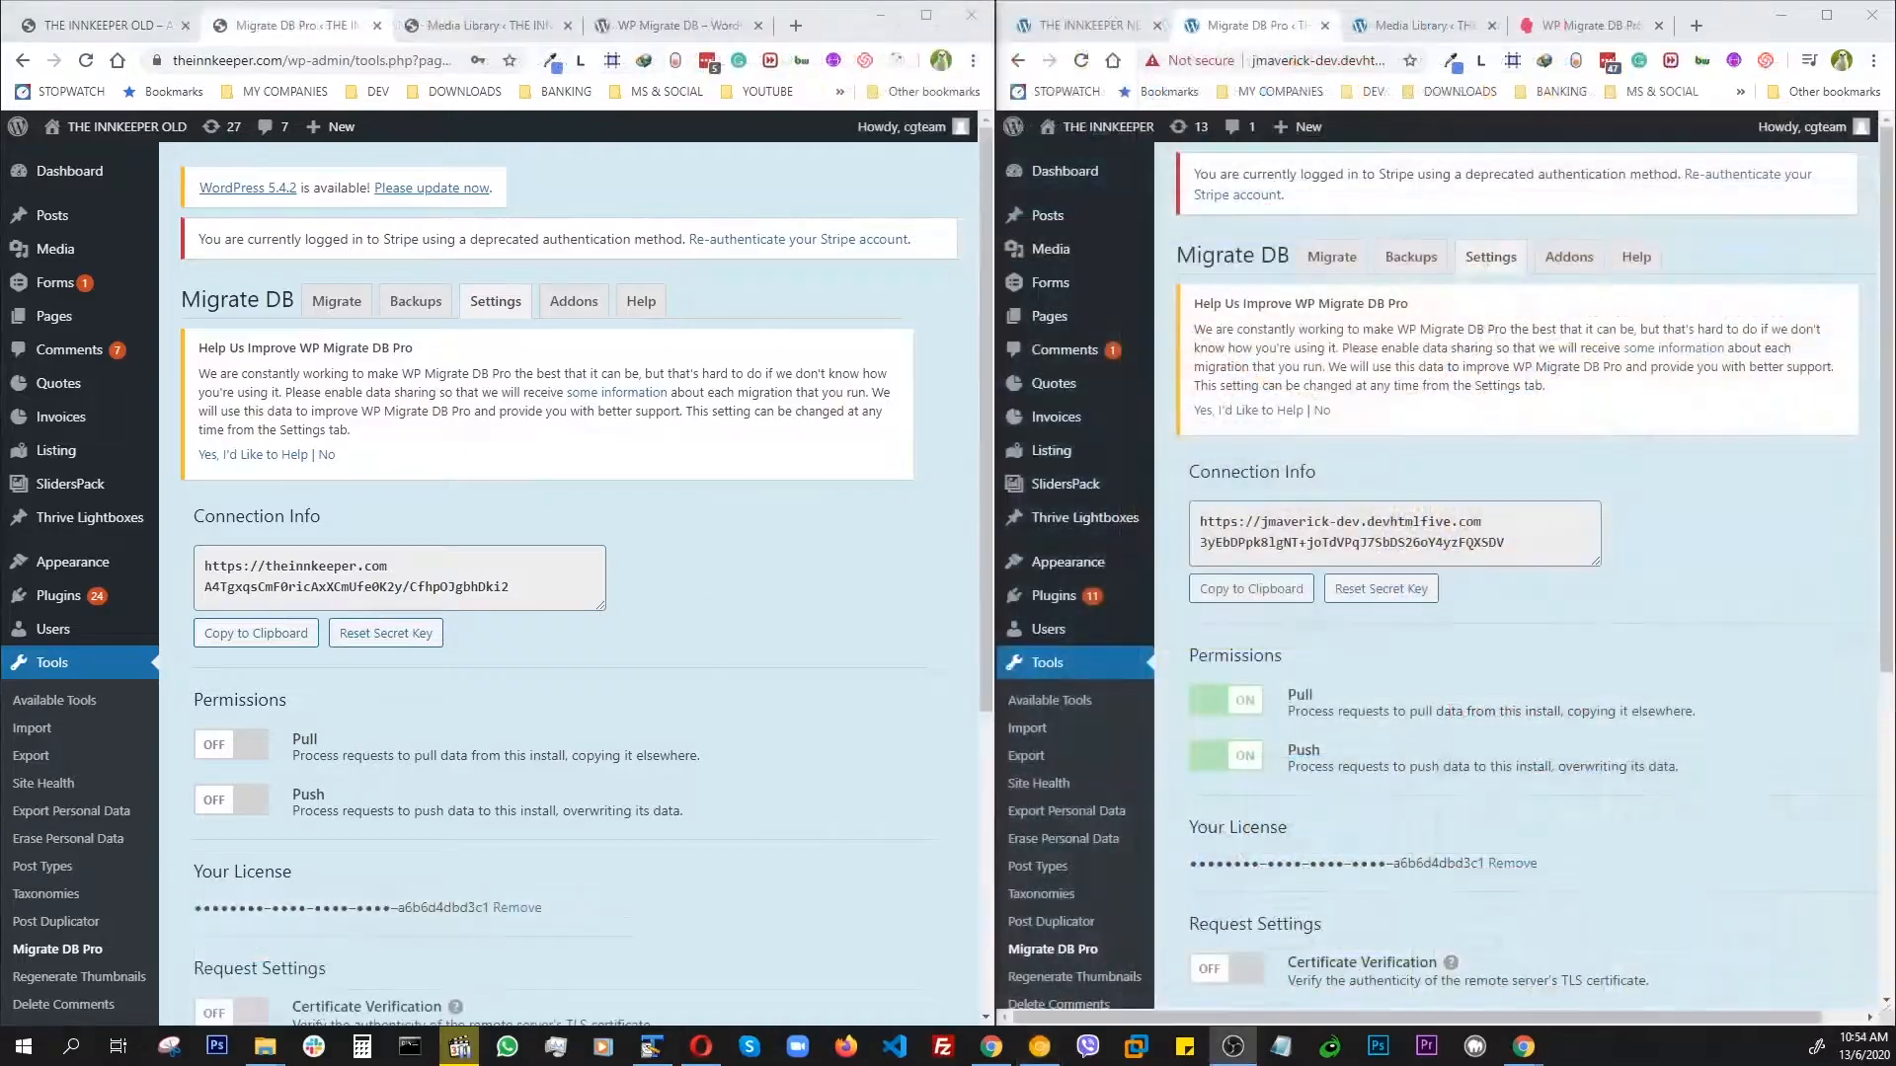
# Step: Narrow the old site's window and enable its Pull and Push permissions in the Migrate DB settings
pyautogui.click(1743, 533)
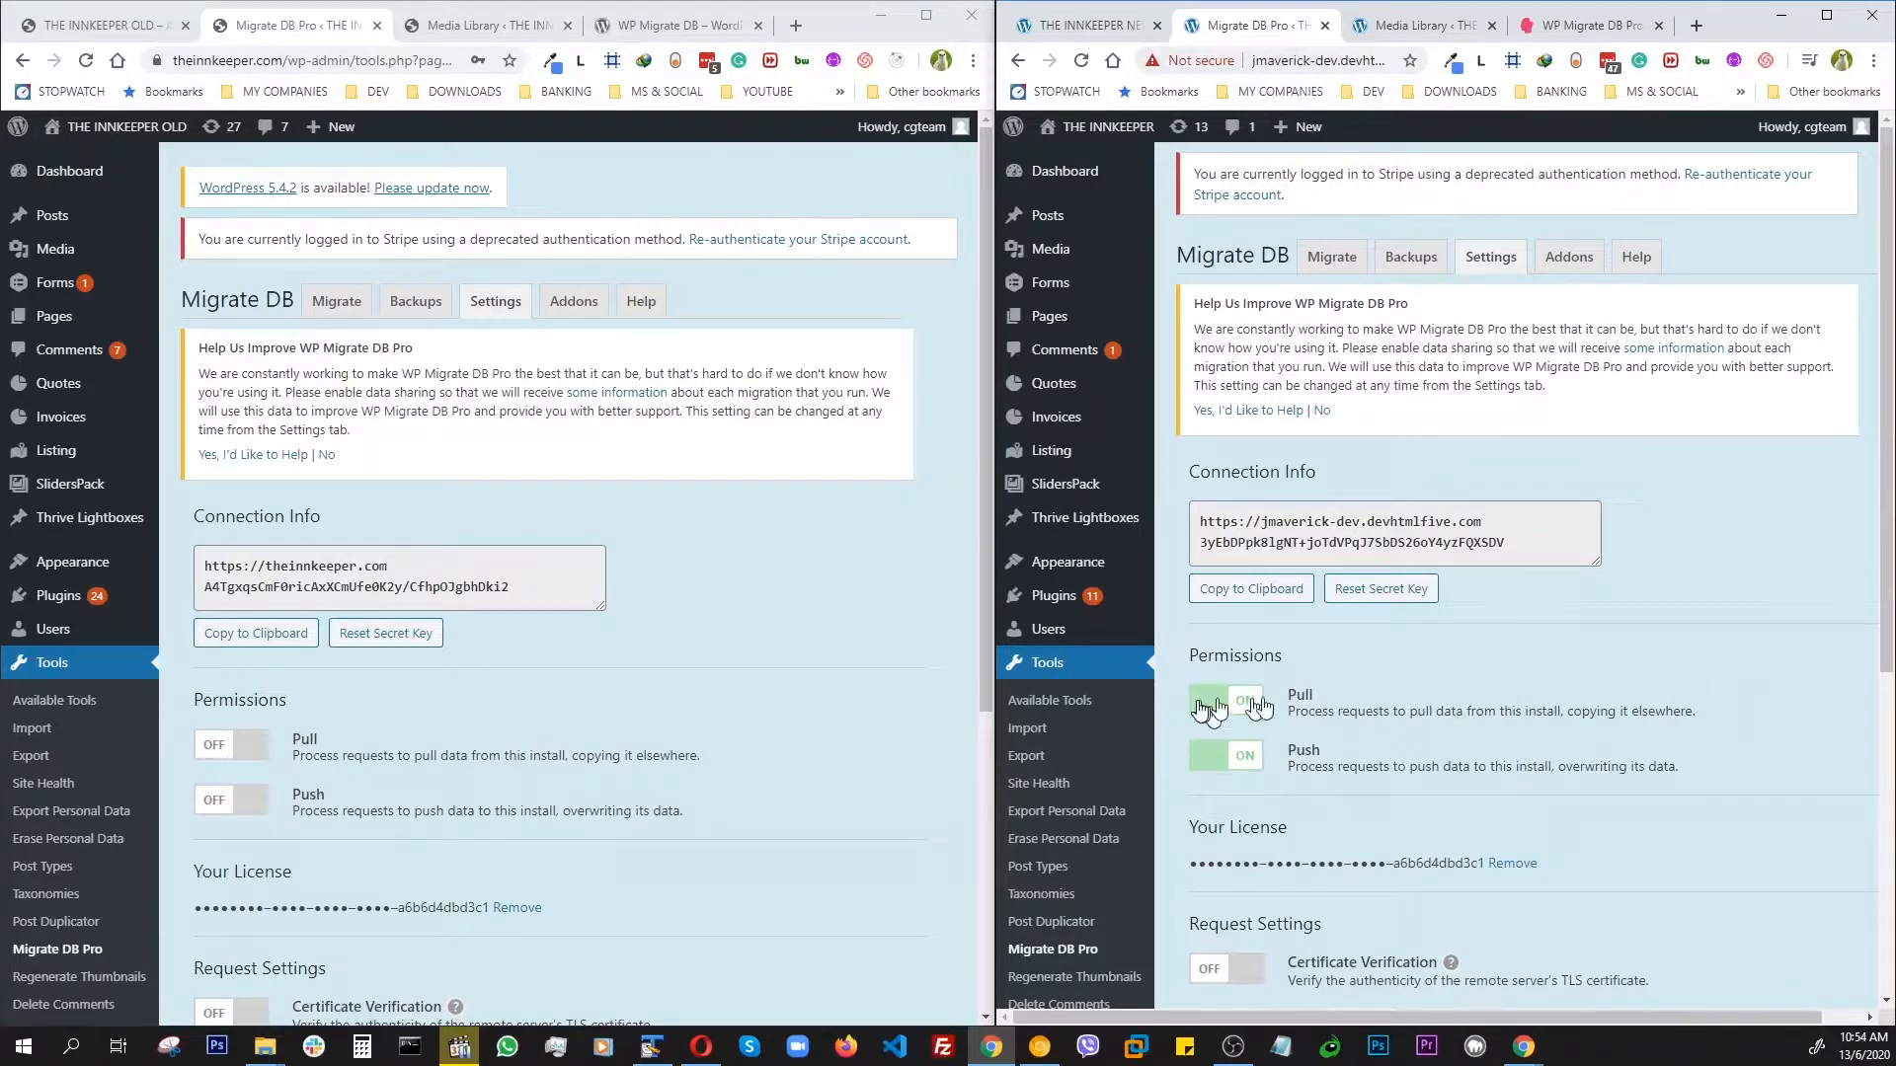
pyautogui.moveTo(995, 452); pyautogui.dragTo(900, 452)
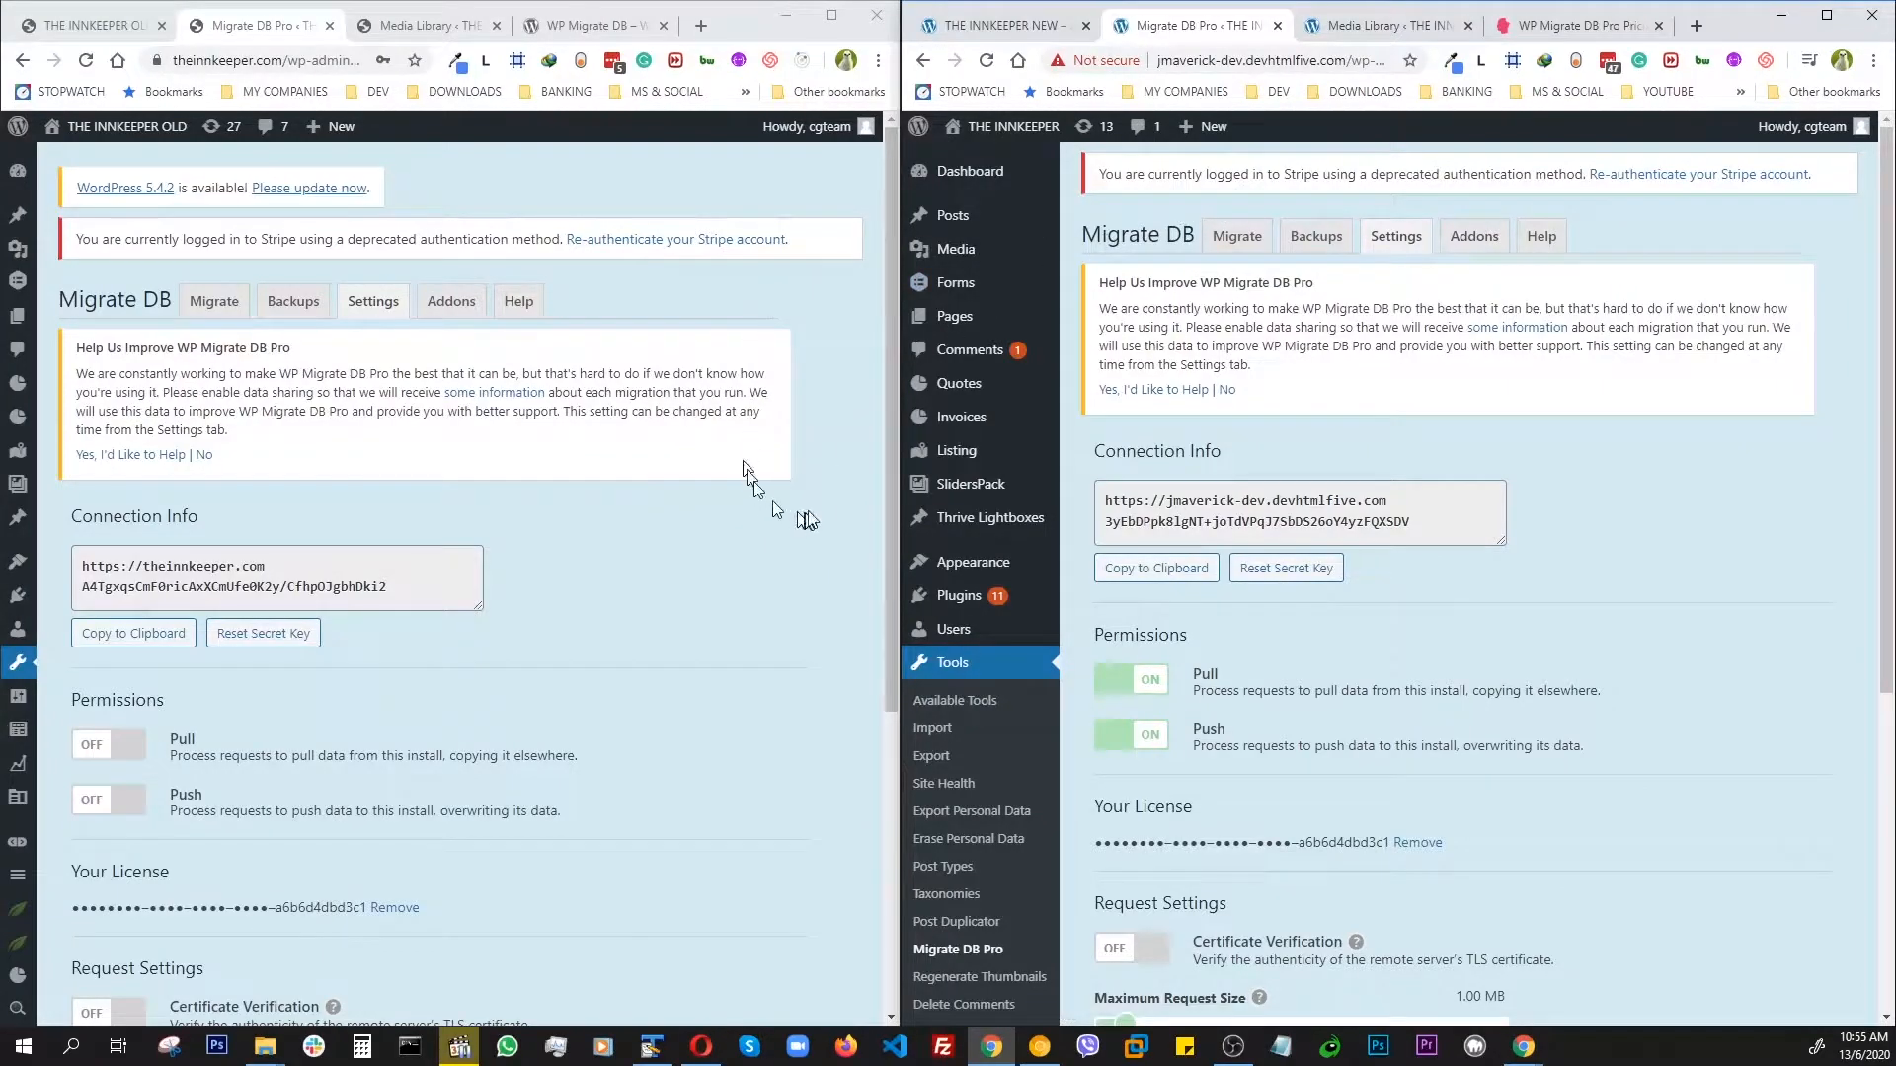
pyautogui.click(625, 607)
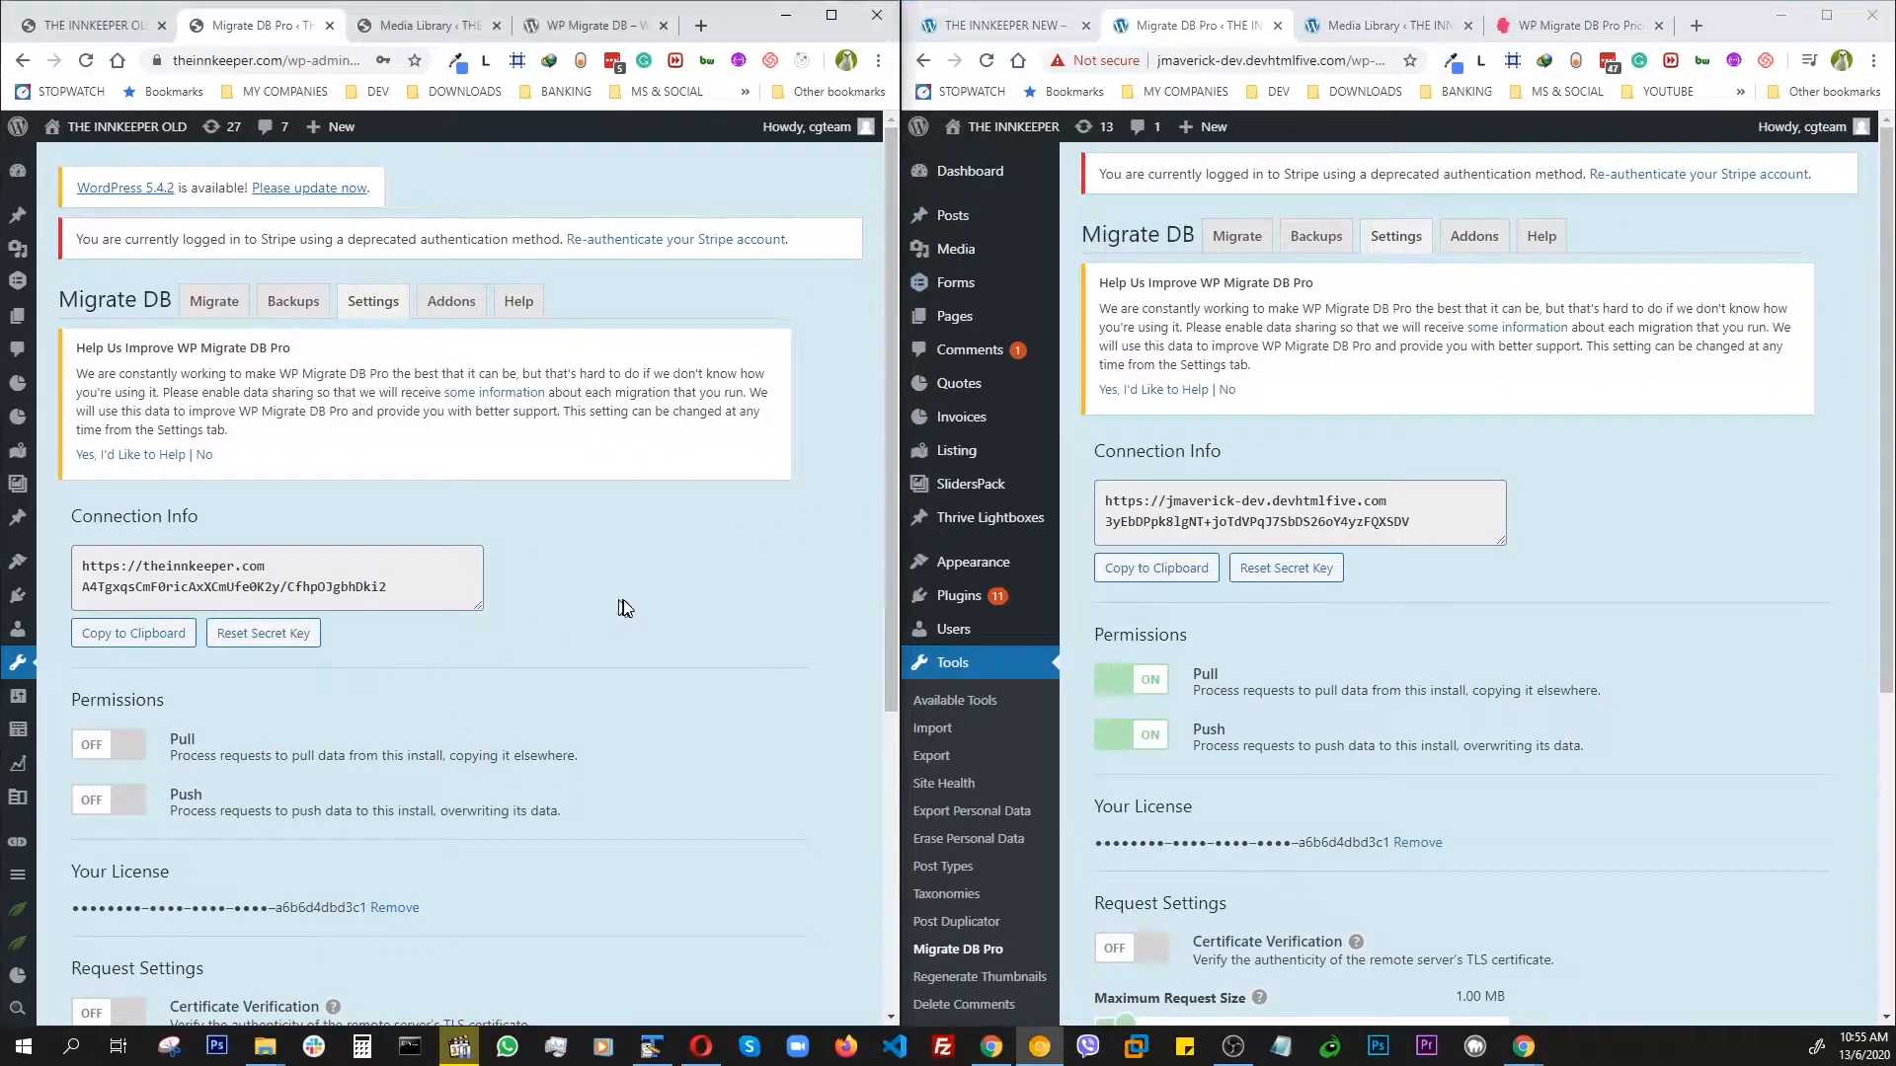
pyautogui.click(133, 753)
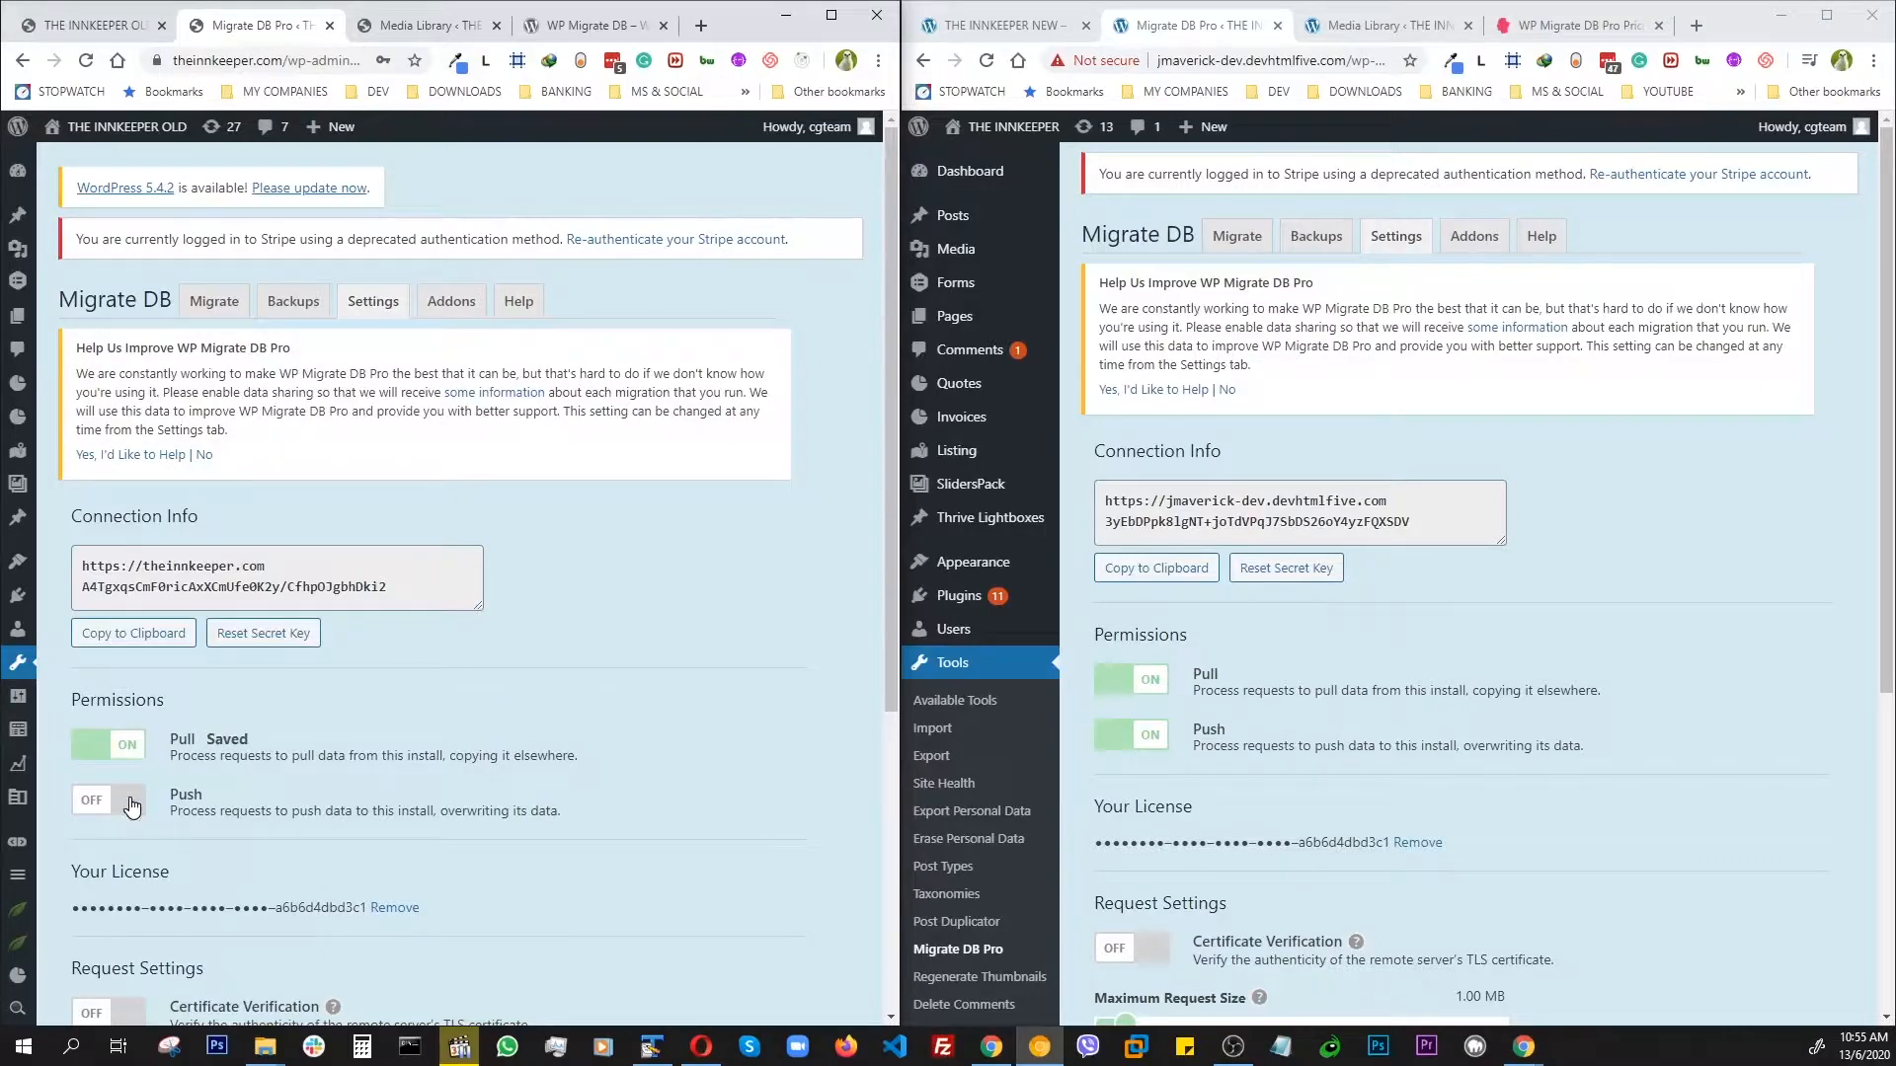
pyautogui.click(132, 807)
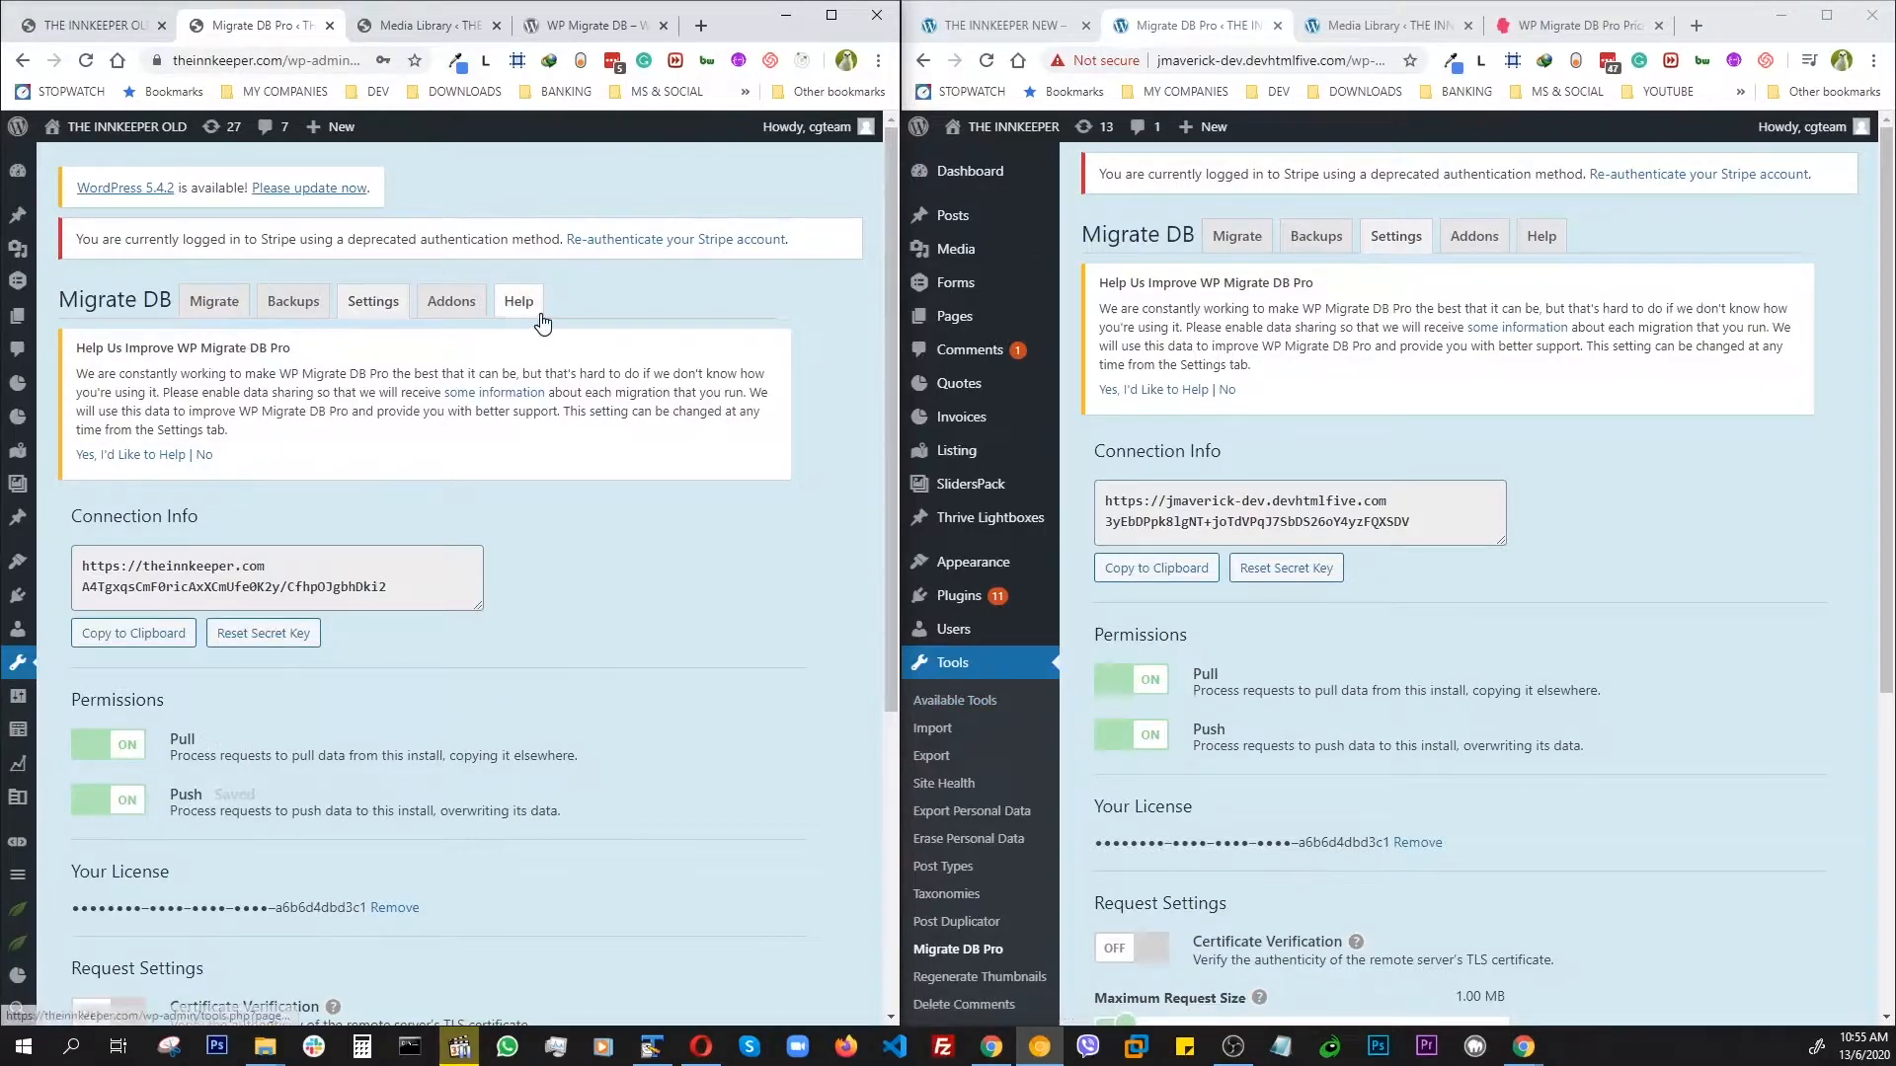
# Step: Install and activate the Media Files add-on on the old site, widening its browser window
pyautogui.click(447, 306)
pyautogui.scroll(-2, 679, 594)
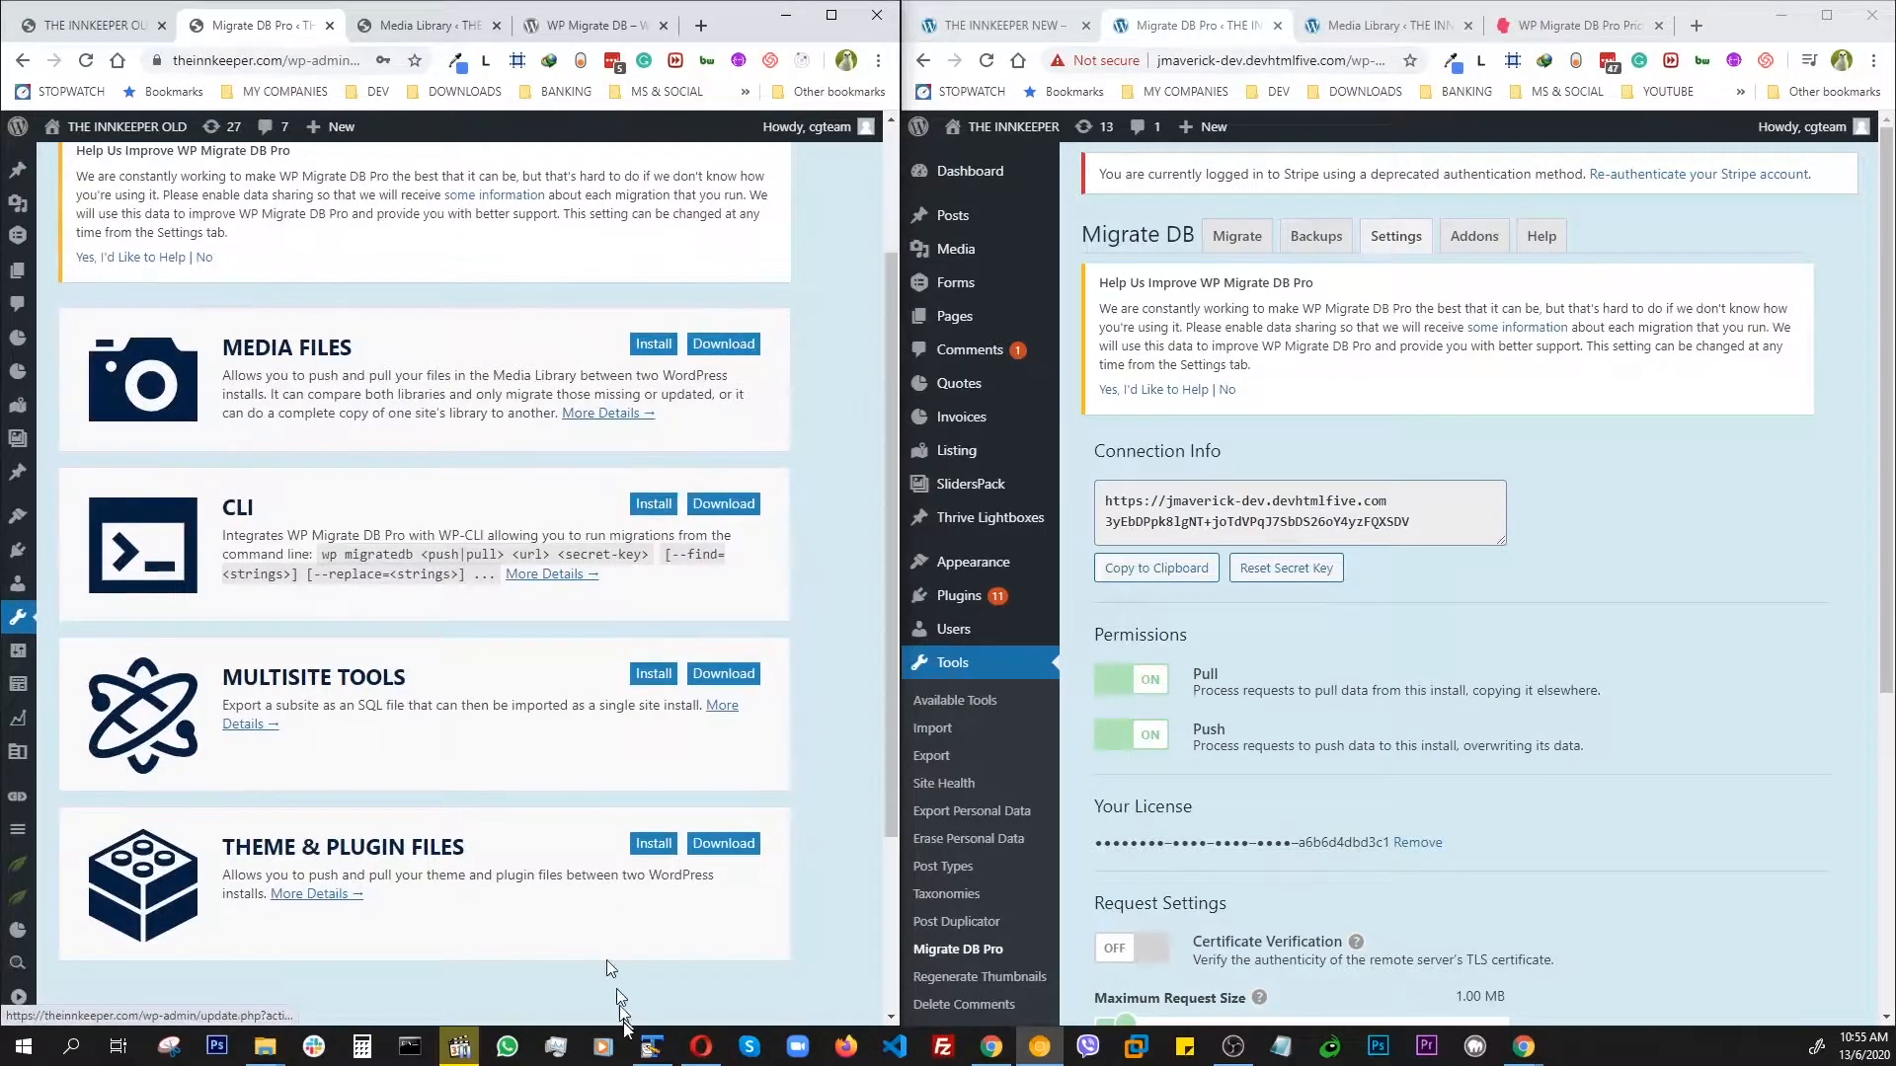
pyautogui.click(652, 344)
pyautogui.moveTo(896, 640); pyautogui.dragTo(1104, 650)
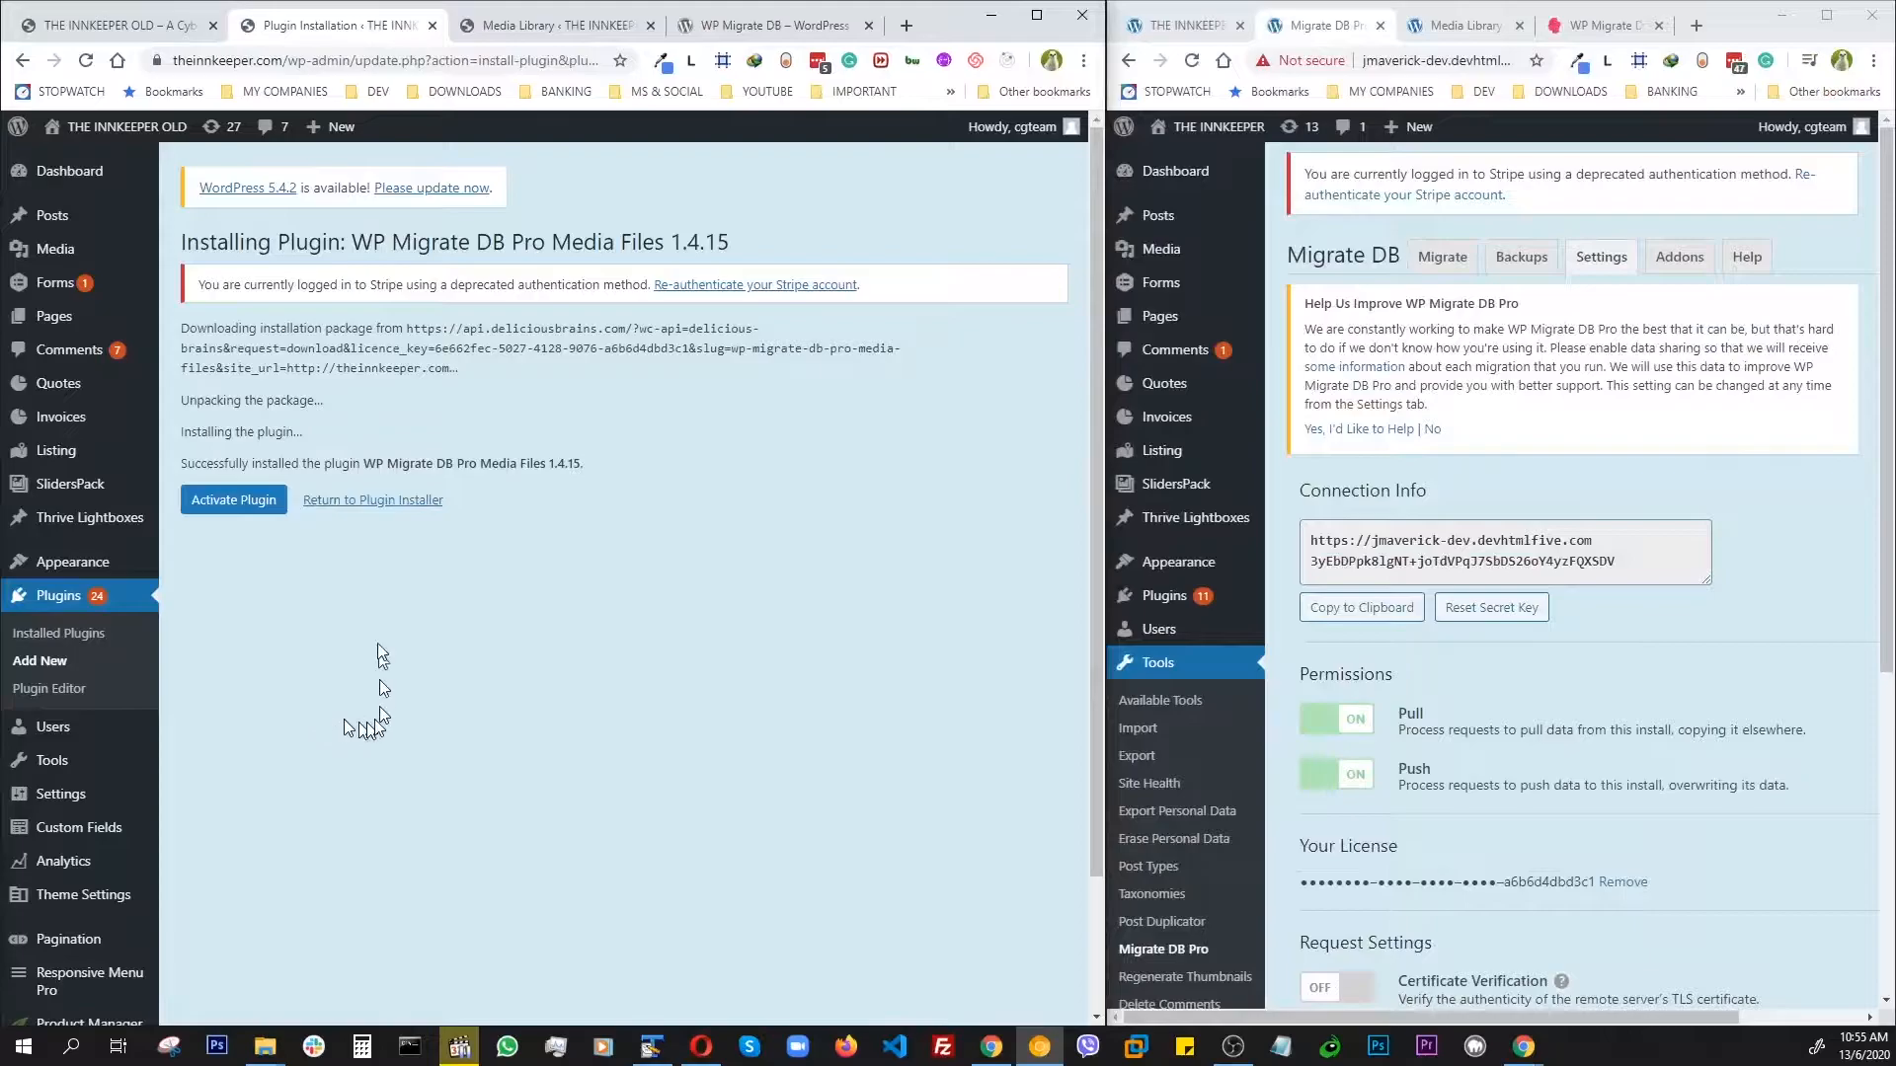
pyautogui.click(225, 501)
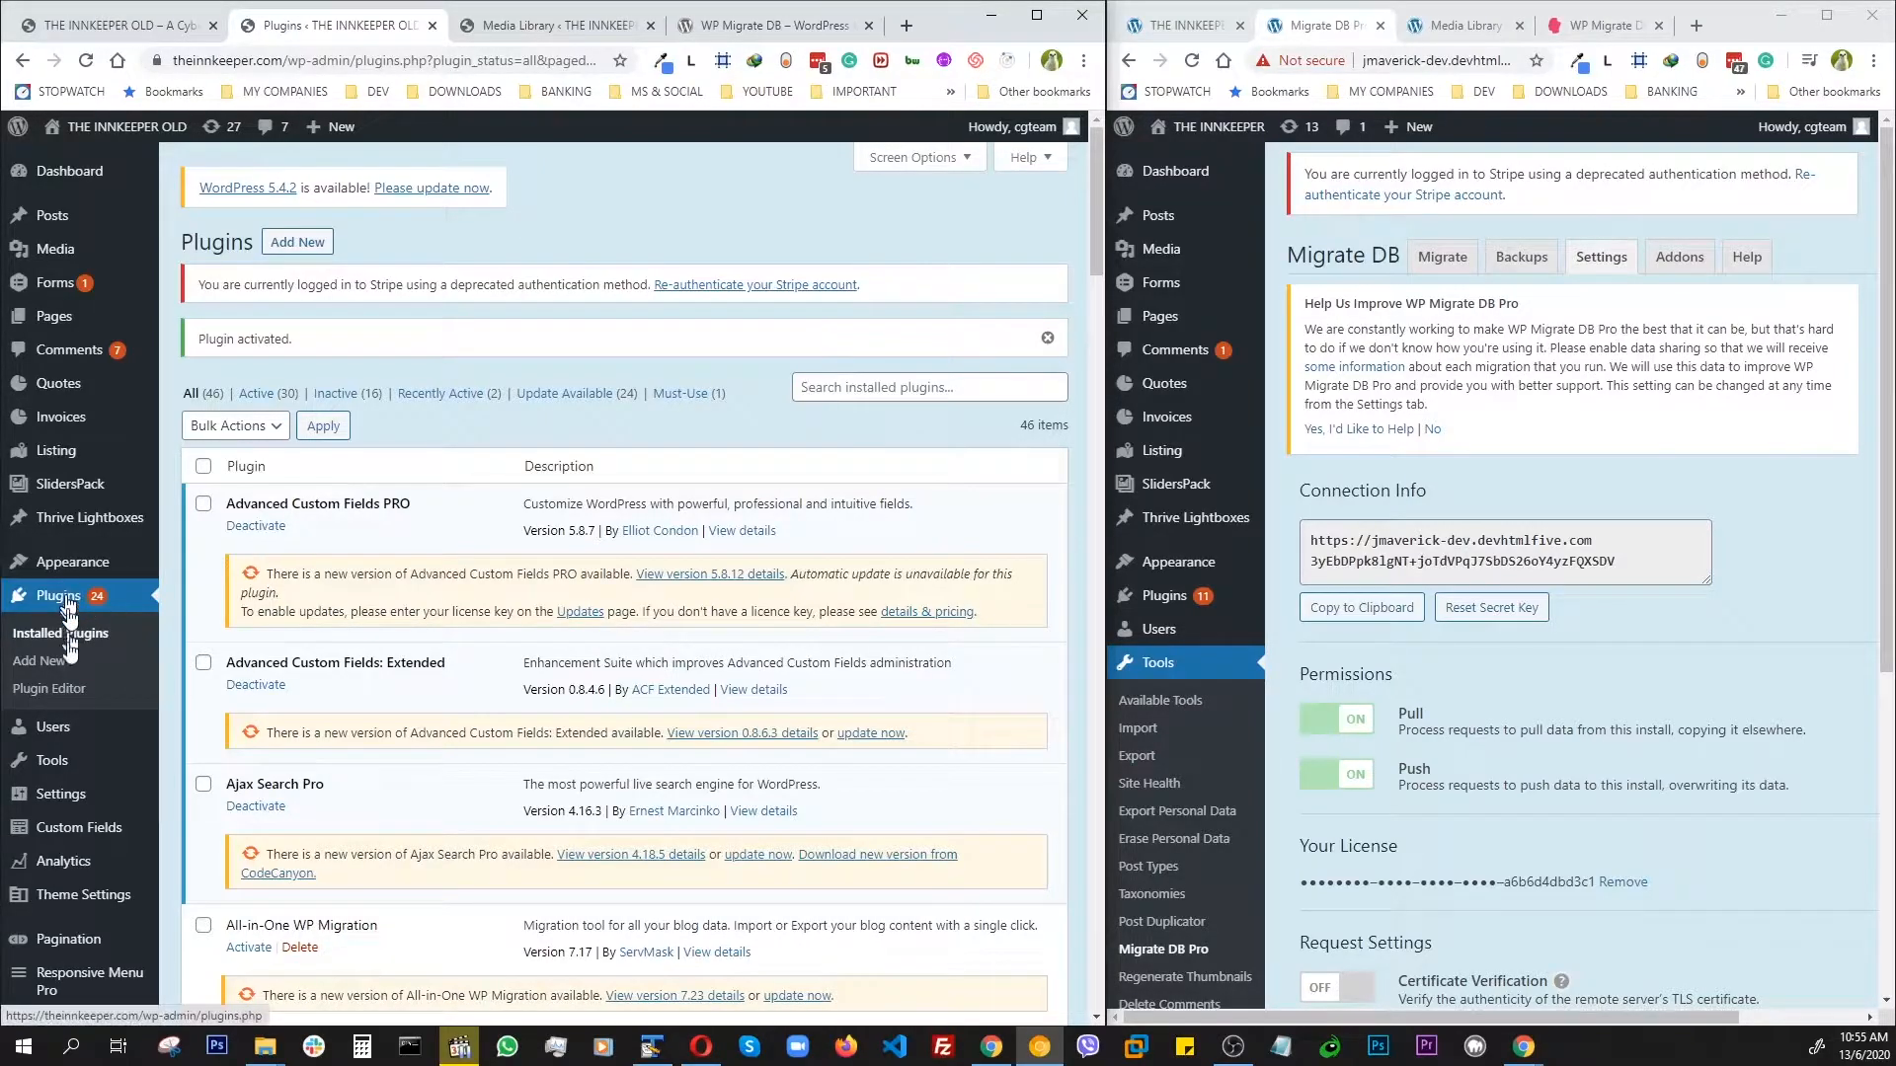
# Step: Install and activate the Theme & Plugin Files add-on for Migrate DB Pro on the old site
pyautogui.moveTo(65, 782)
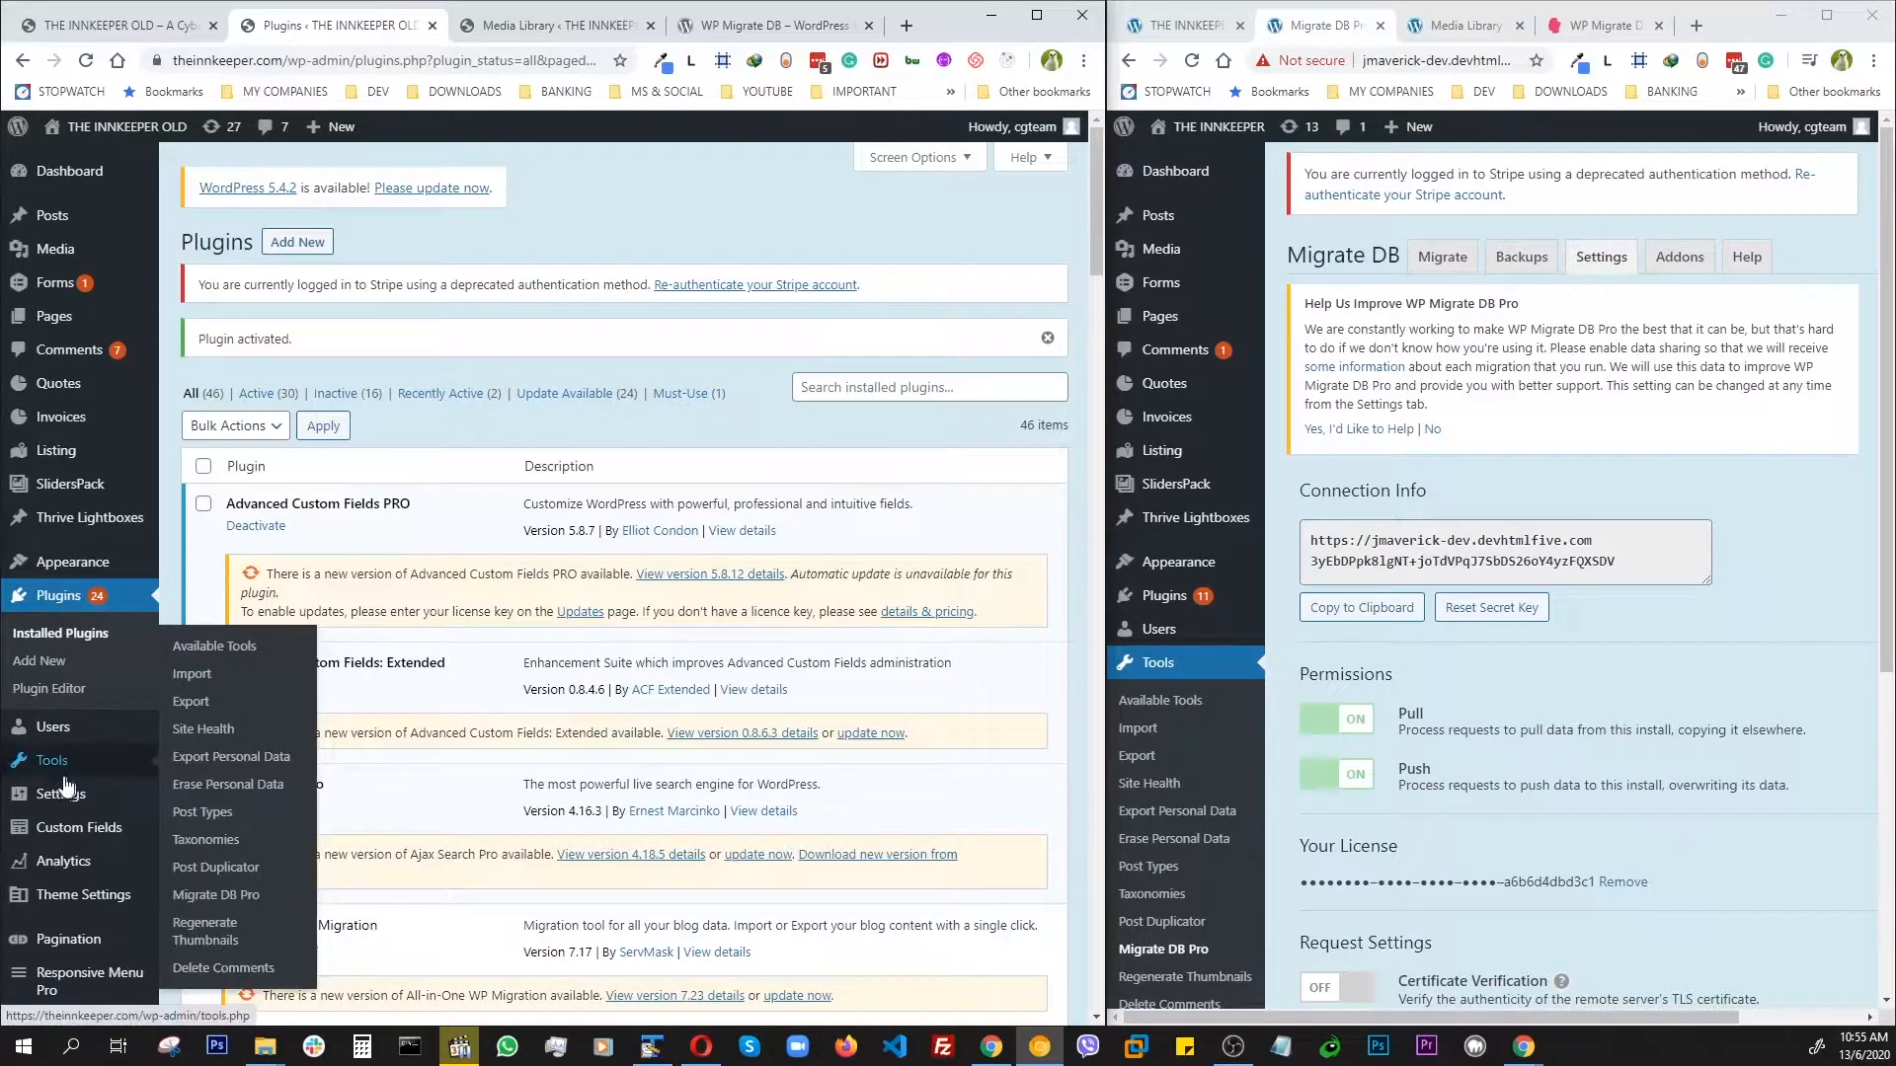
pyautogui.click(234, 898)
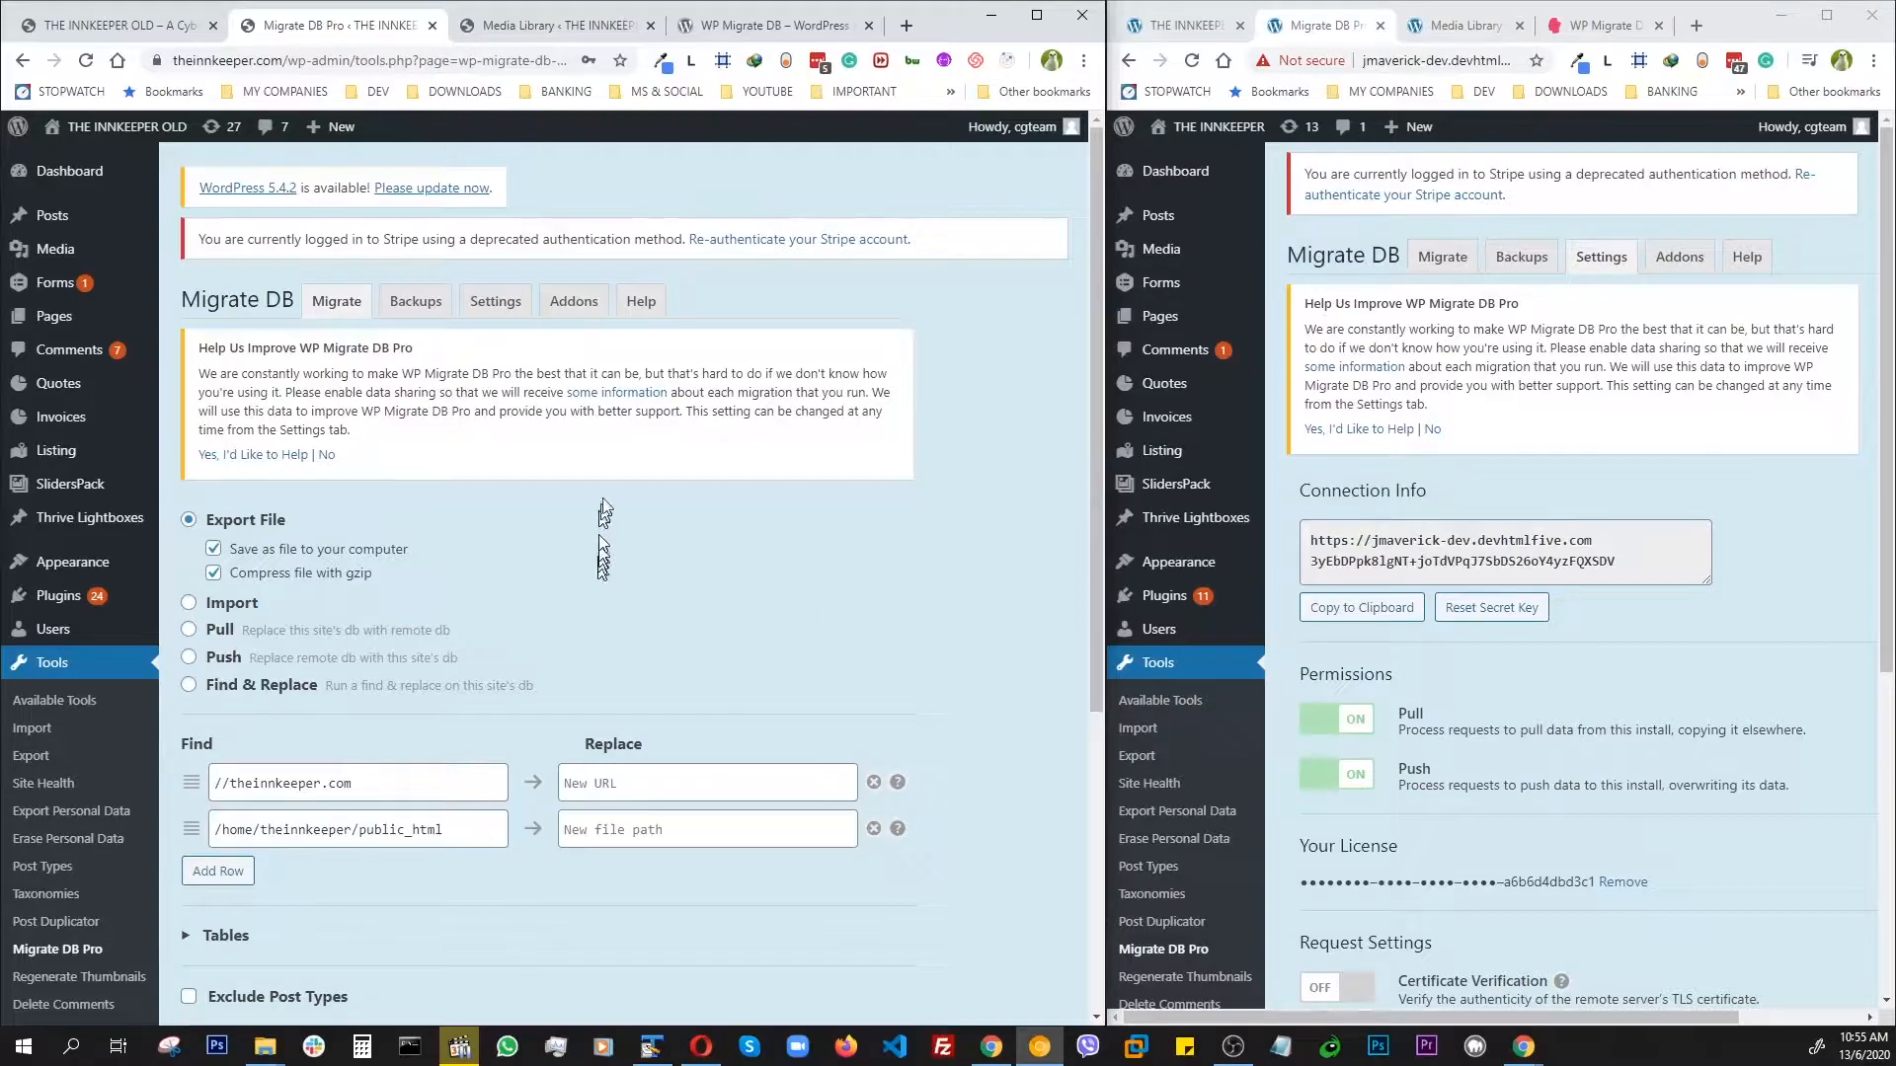
pyautogui.click(574, 301)
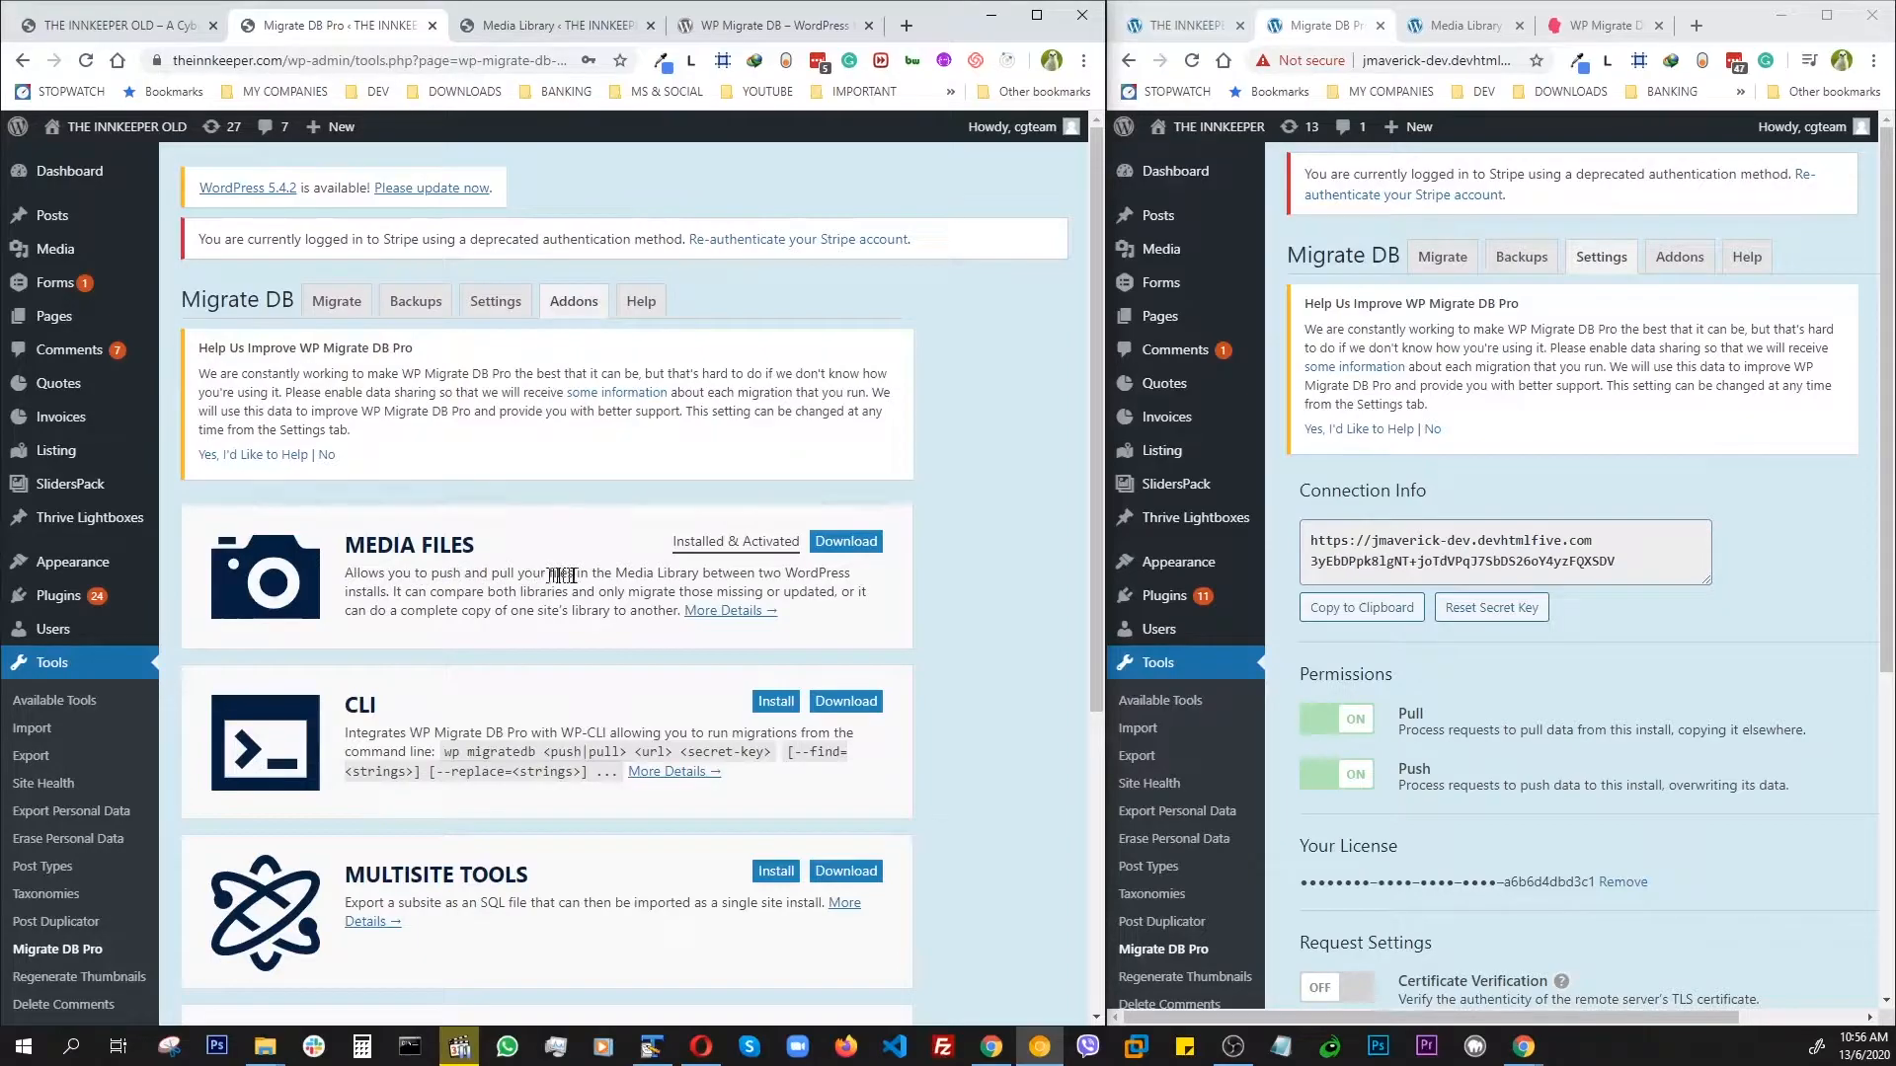
pyautogui.scroll(-4, 773, 587)
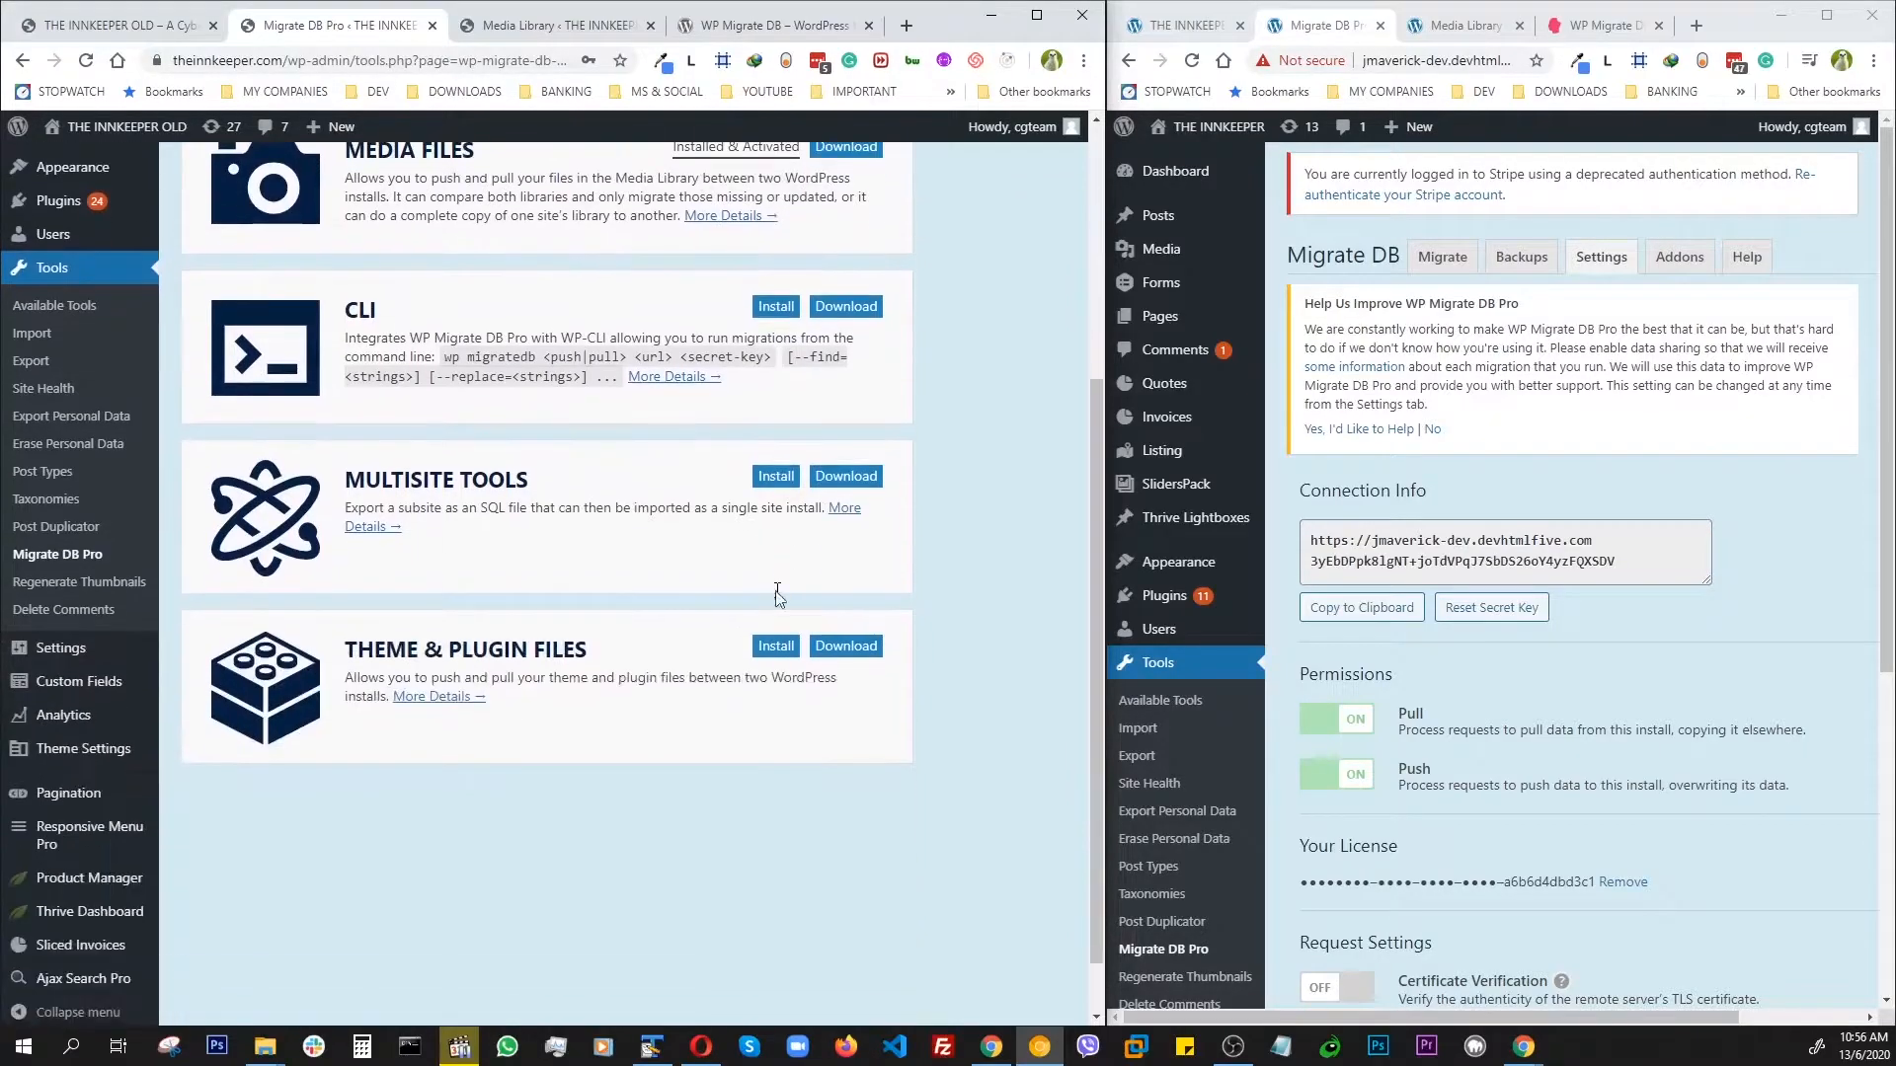
pyautogui.click(773, 648)
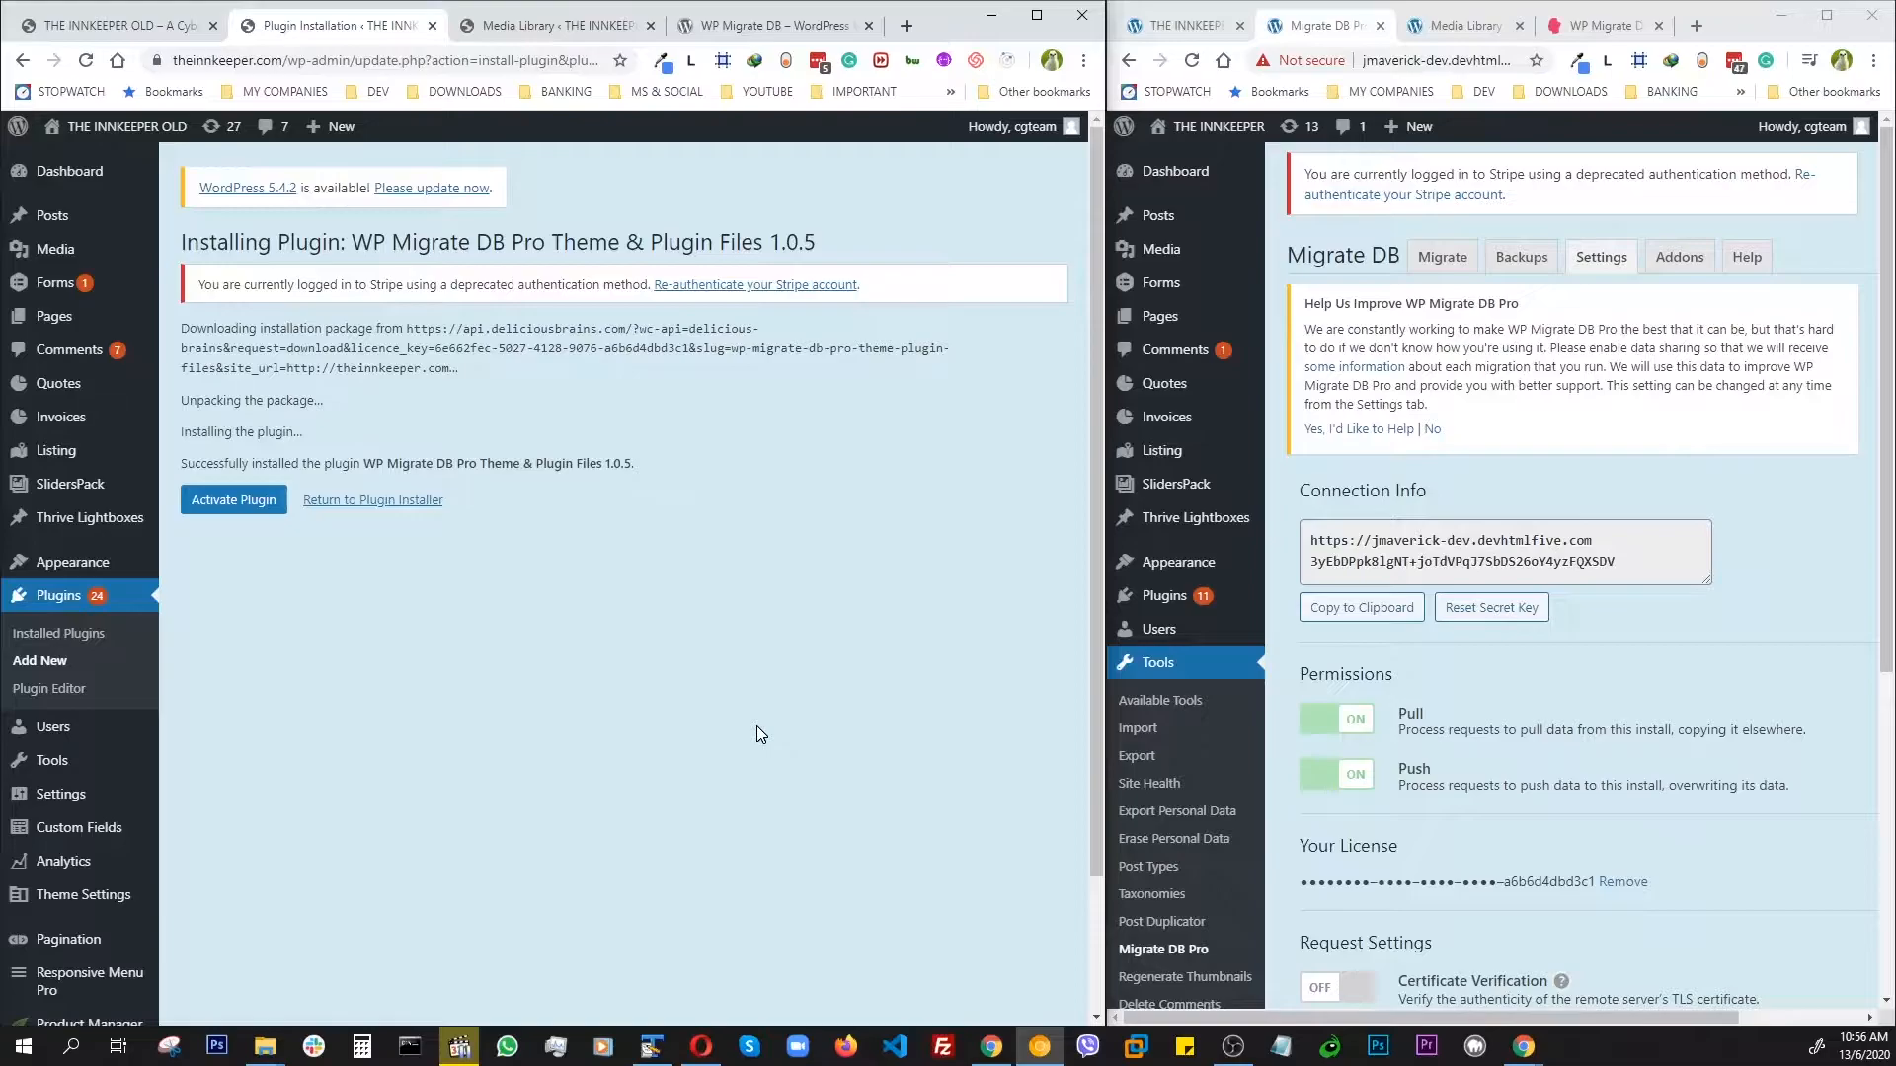
pyautogui.click(229, 500)
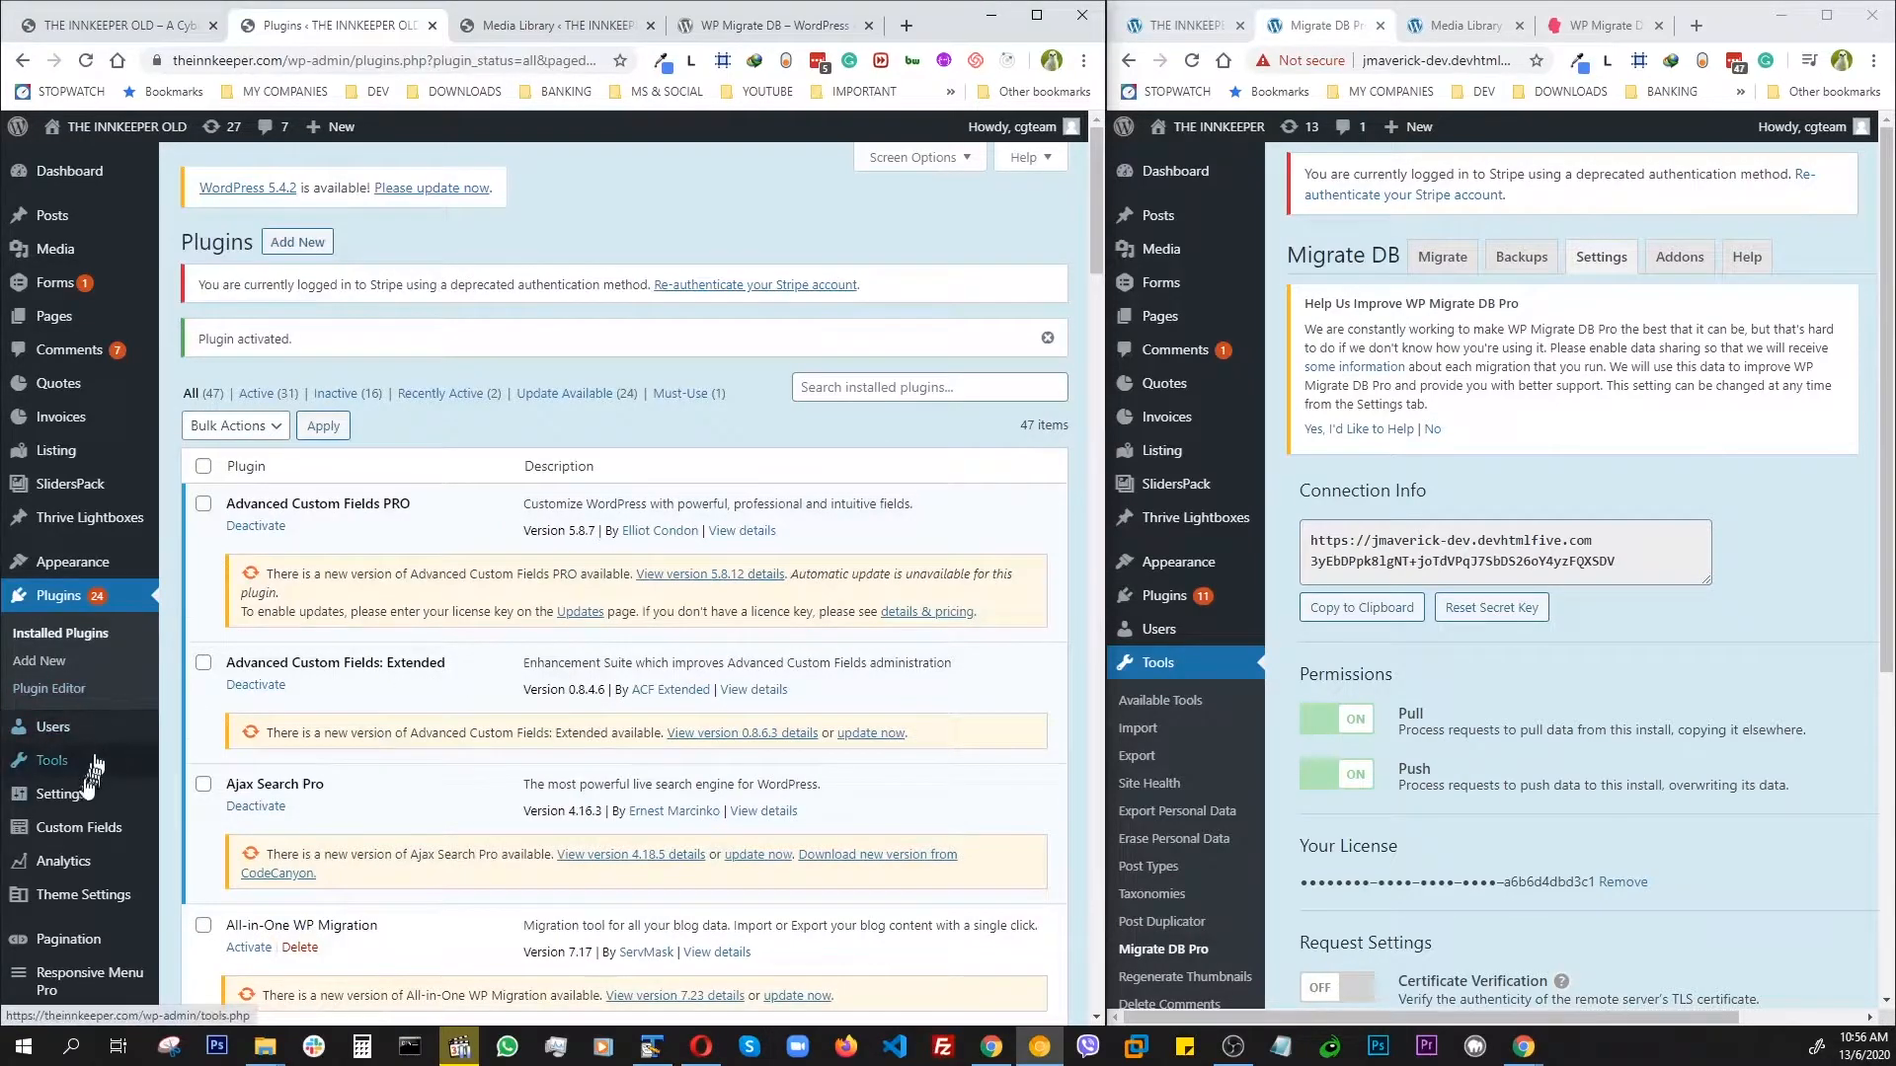
# Step: Return to Migrate DB Pro on the old site, check its backups and open its settings with the connection info
pyautogui.scroll(-2, 79, 780)
pyautogui.moveTo(52, 604)
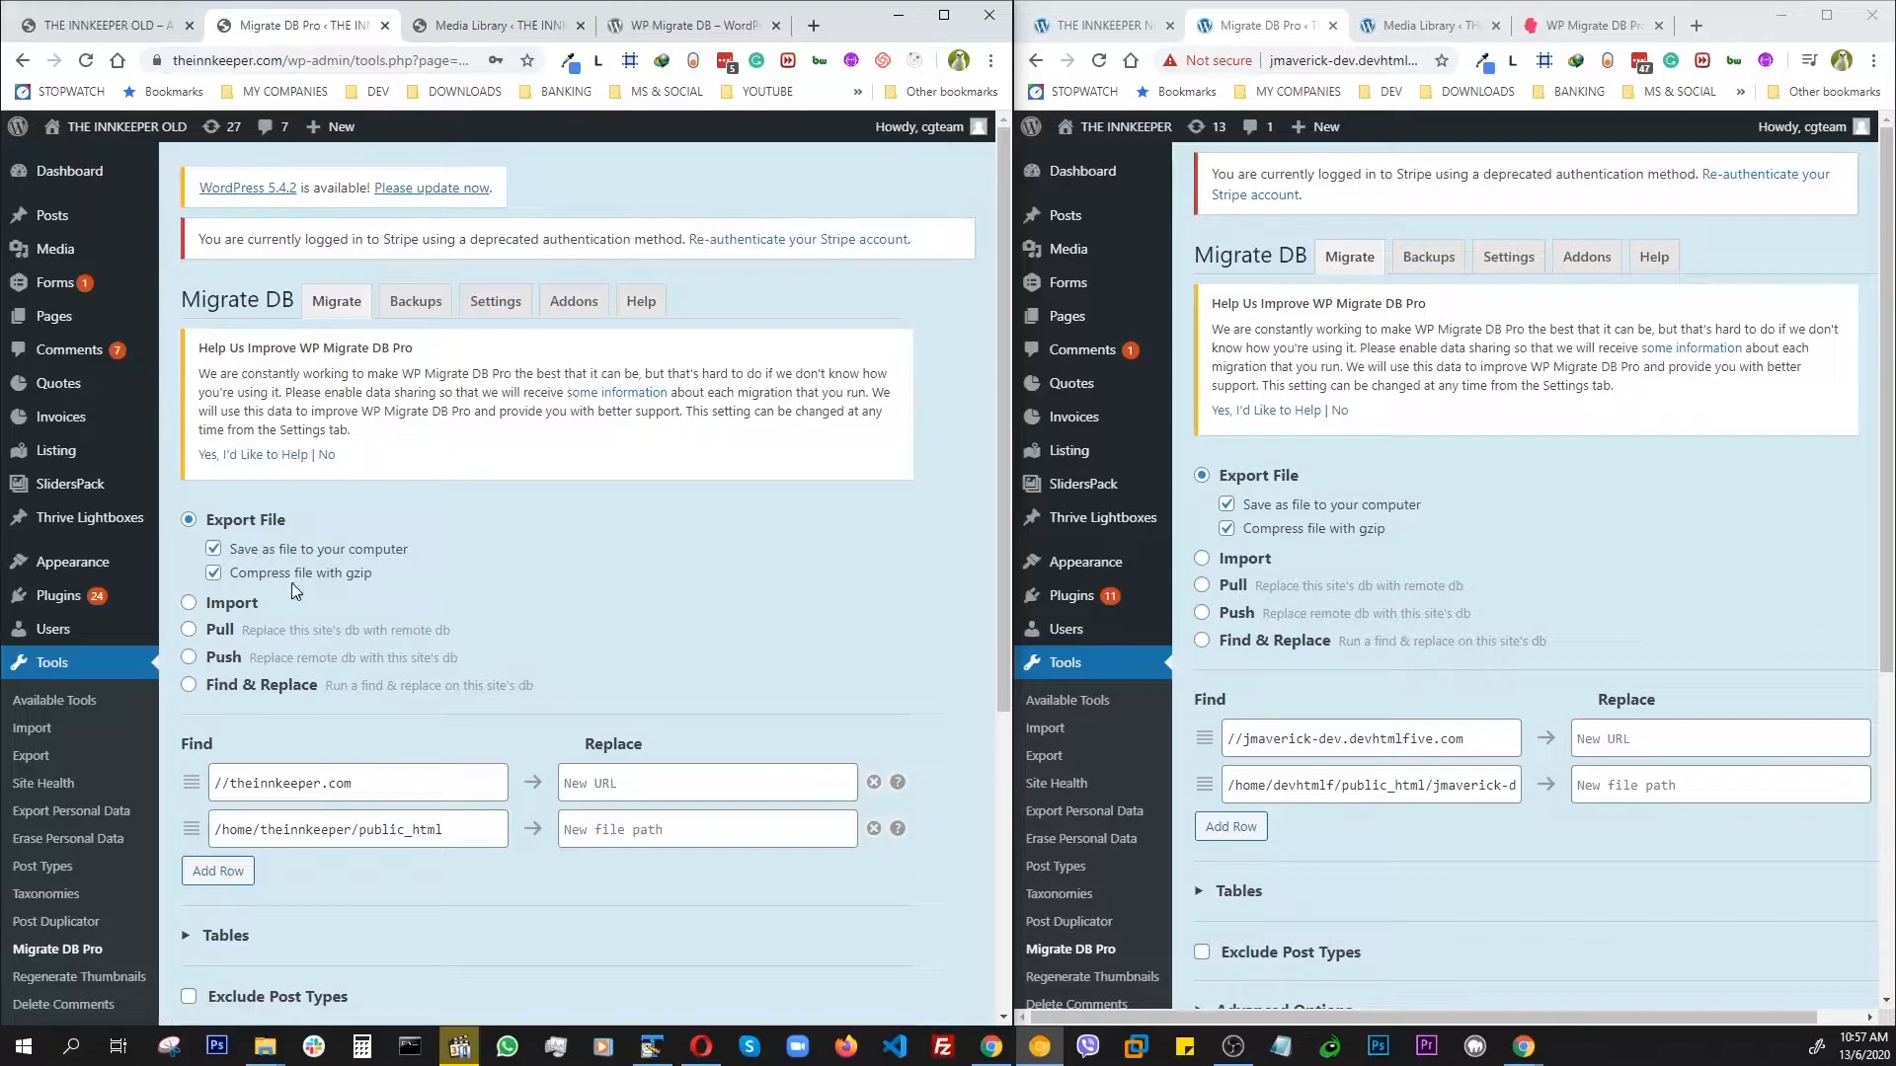
pyautogui.click(423, 308)
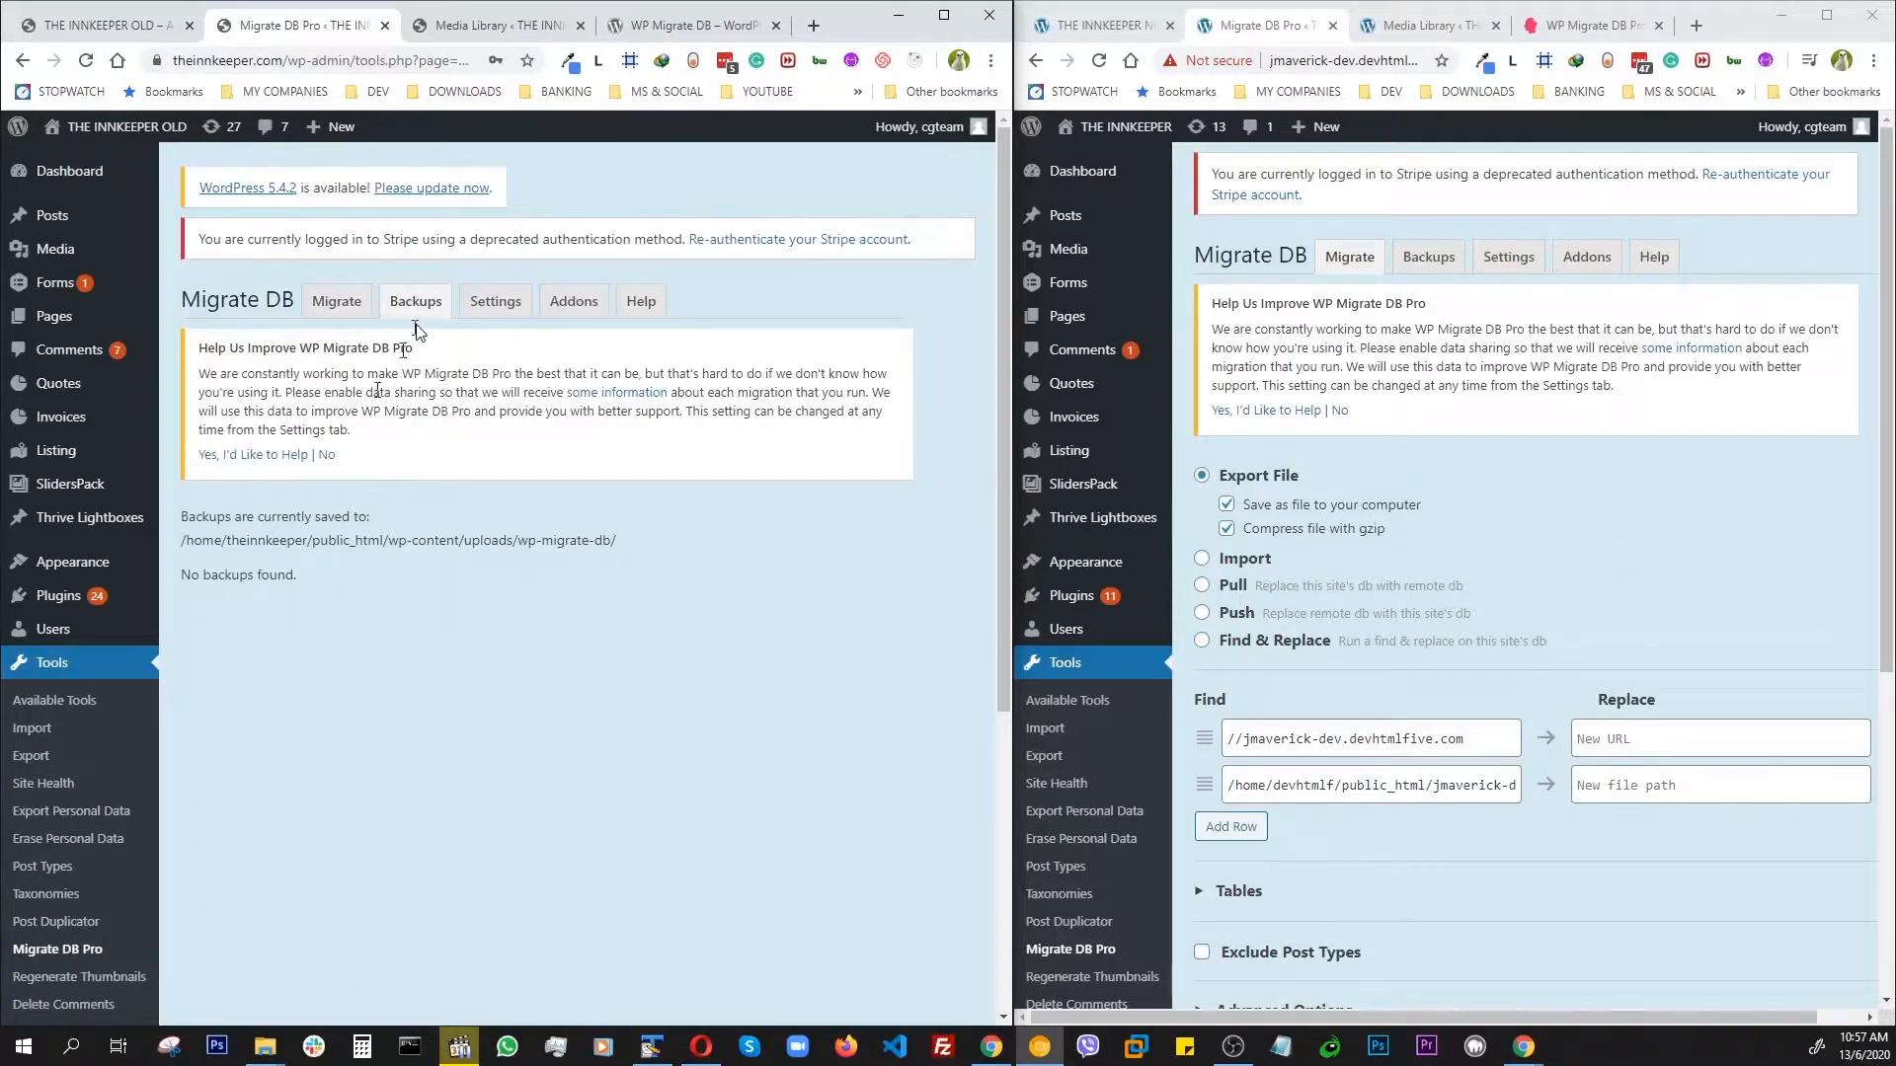
pyautogui.click(496, 301)
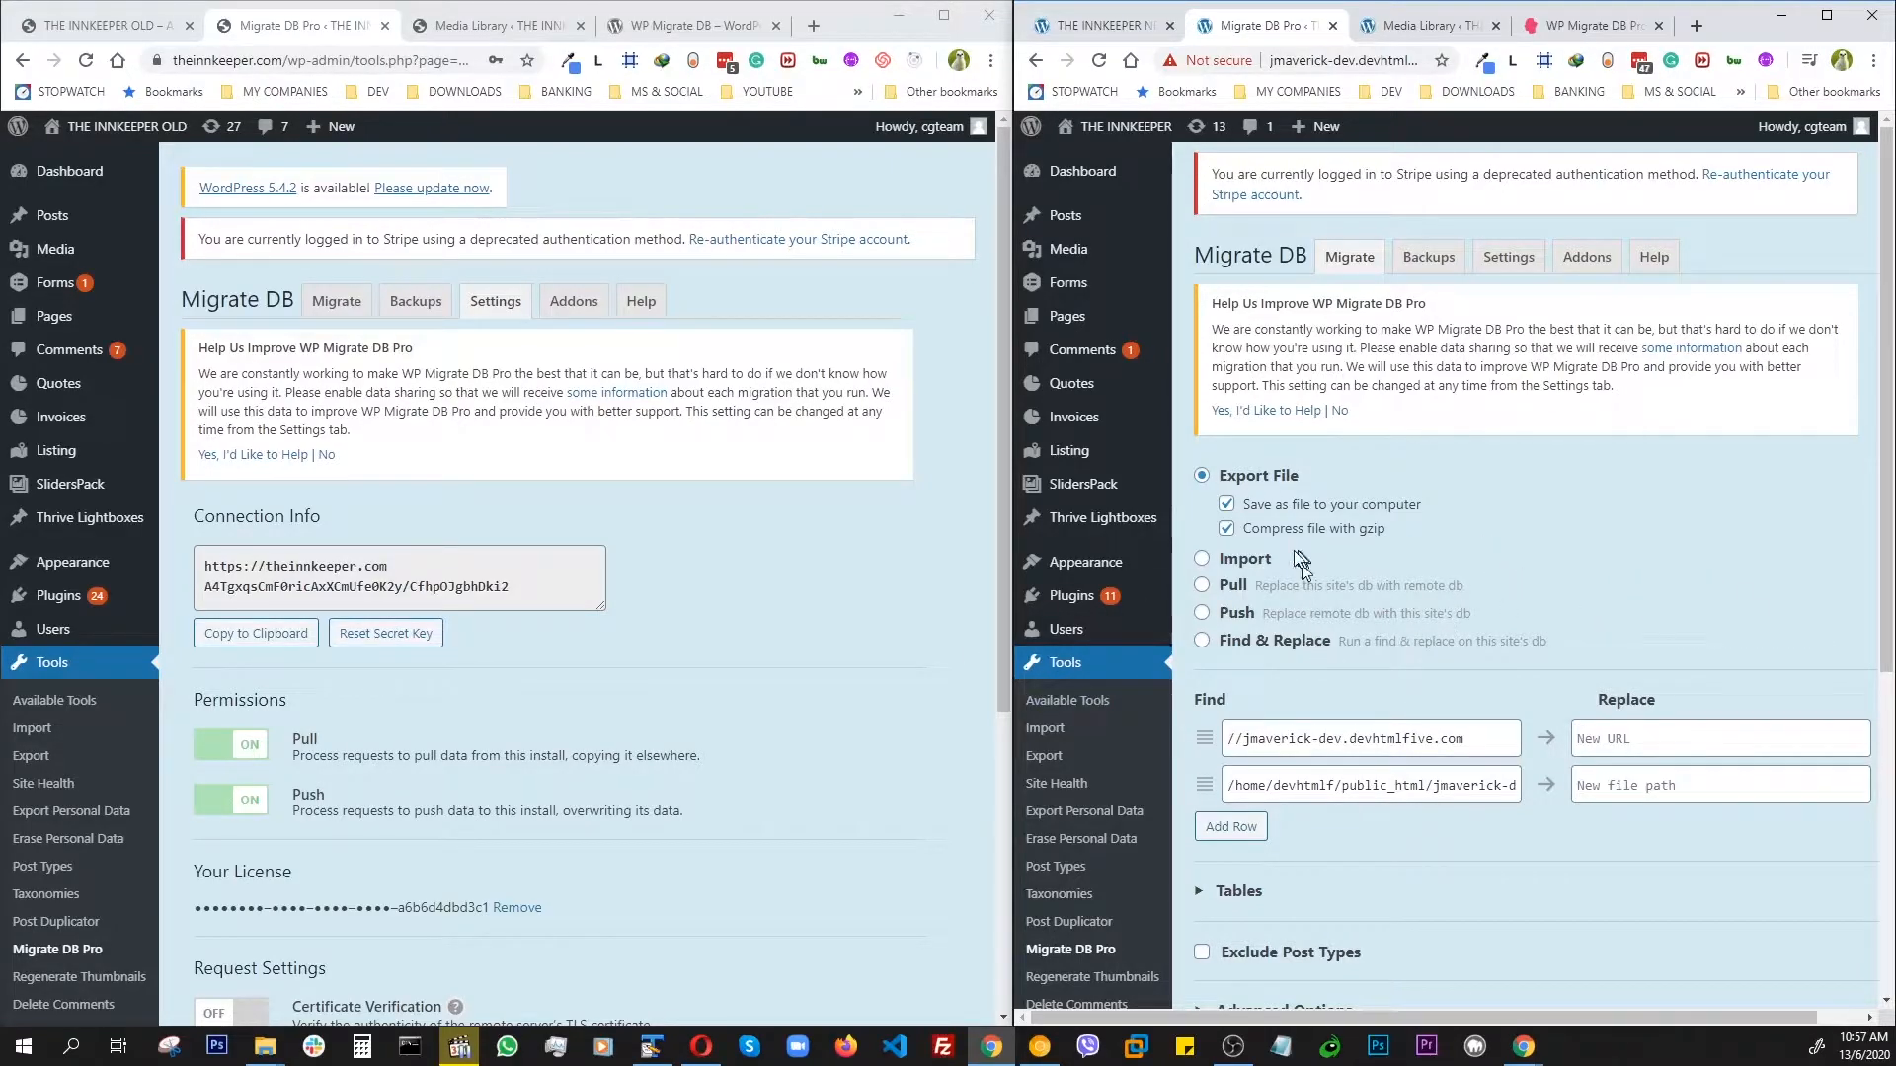
# Step: Set the new site's migration to Push and connect it using the old site's URL and secret key
pyautogui.click(1202, 612)
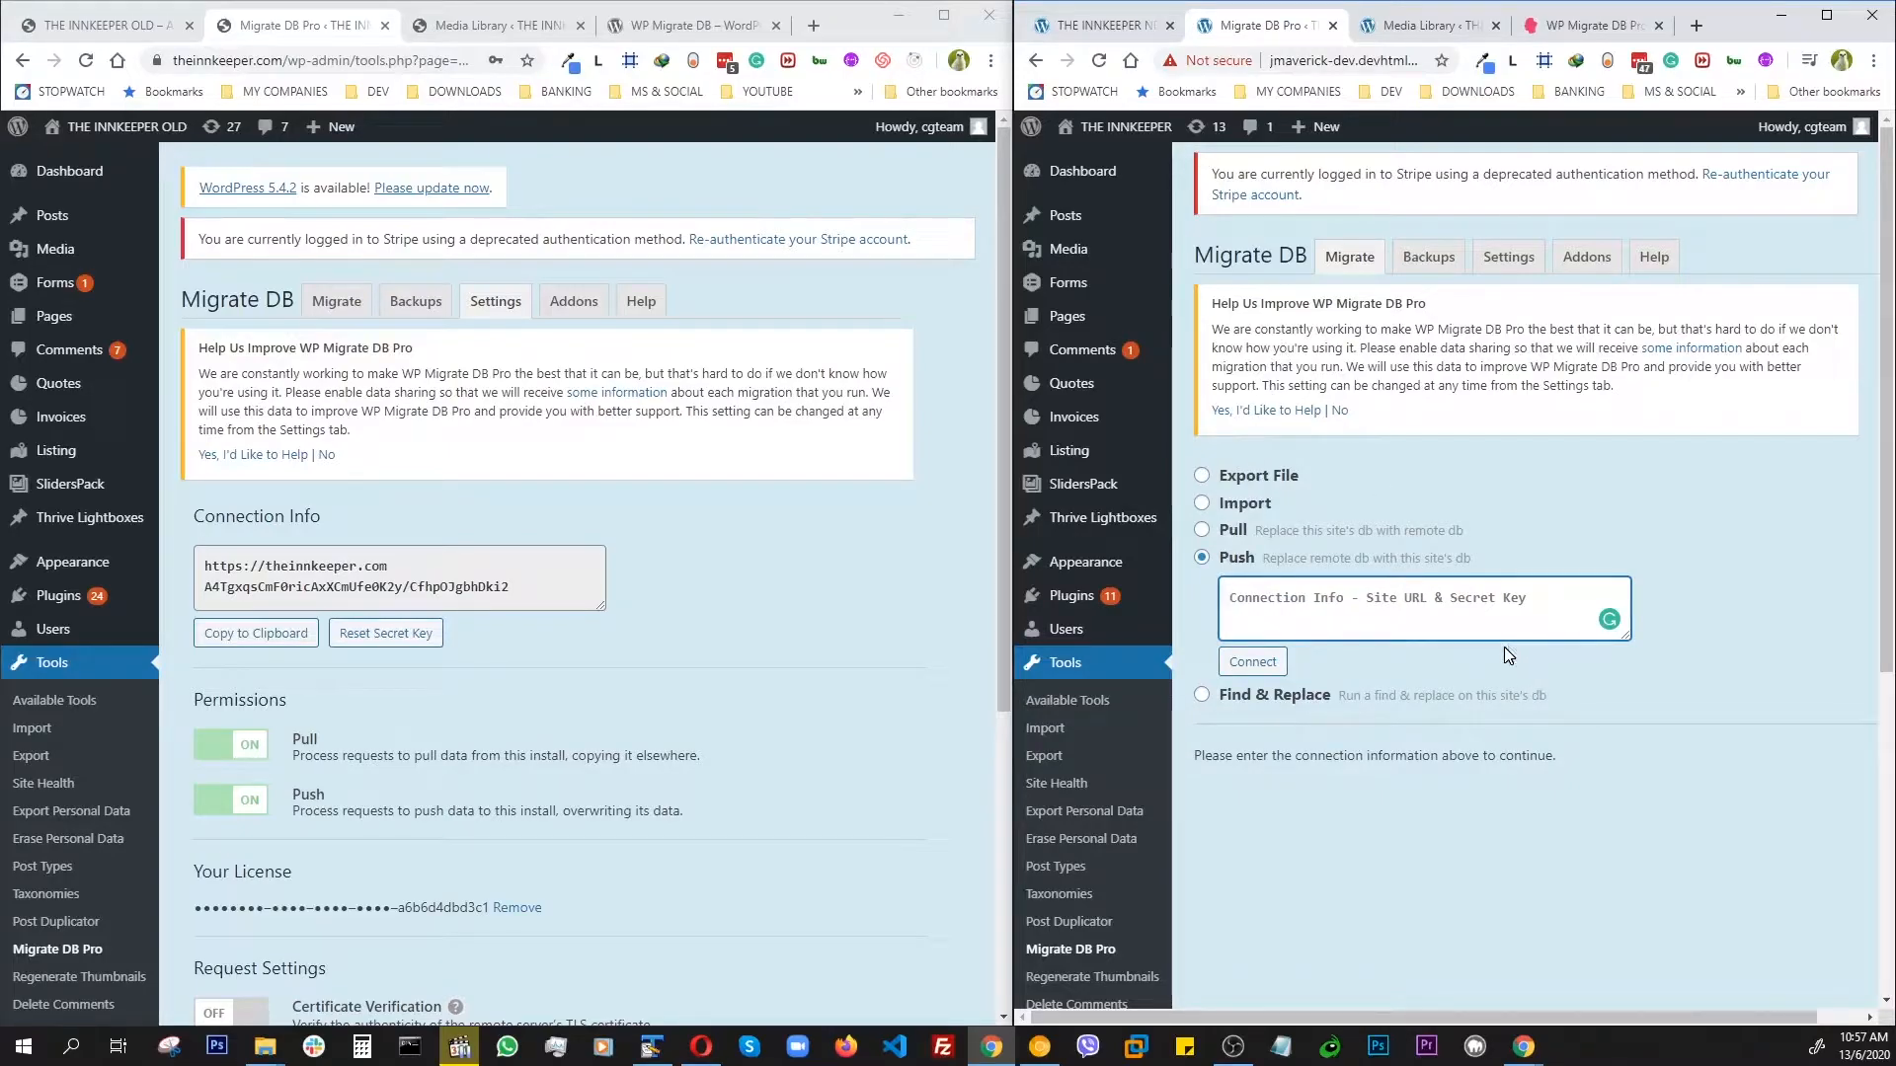
pyautogui.scroll(-2, 525, 673)
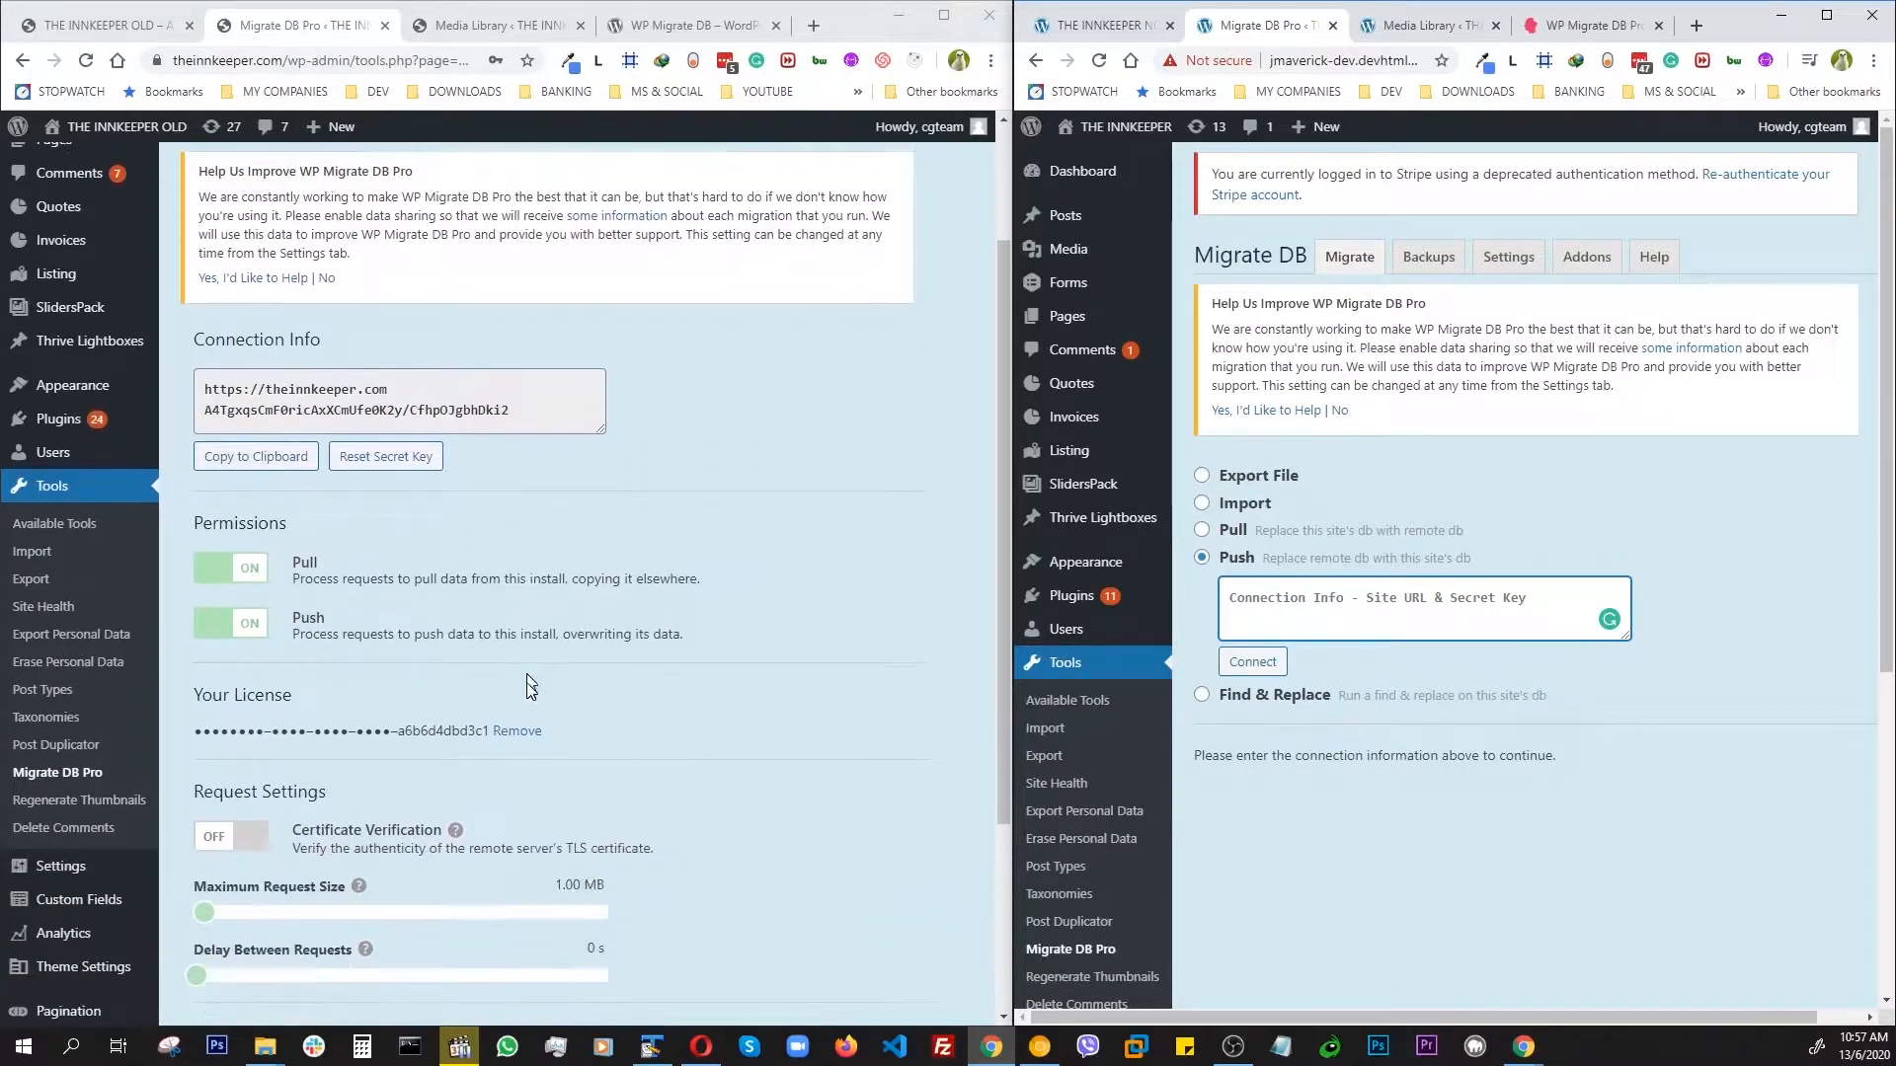
pyautogui.scroll(2, 631, 543)
pyautogui.moveTo(204, 562); pyautogui.dragTo(510, 590)
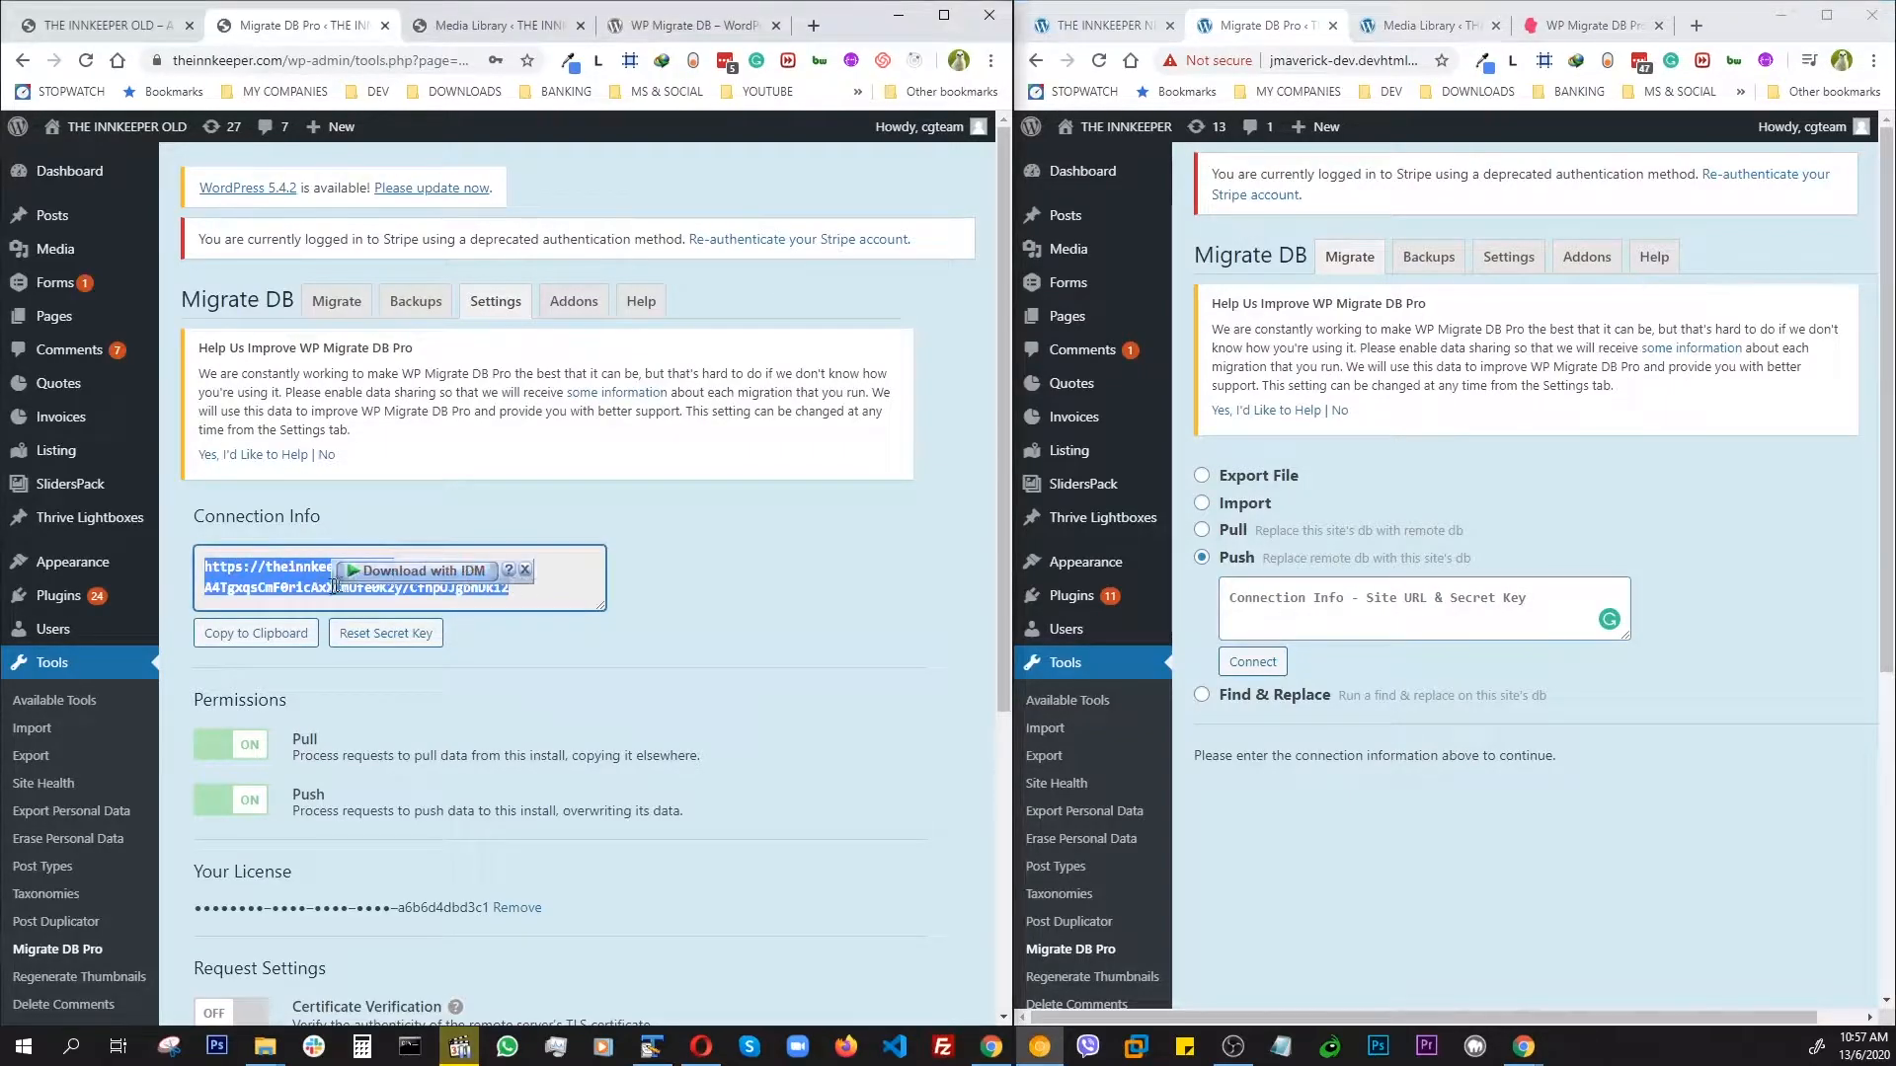
pyautogui.rightClick(278, 570)
pyautogui.click(328, 582)
pyautogui.click(1277, 598)
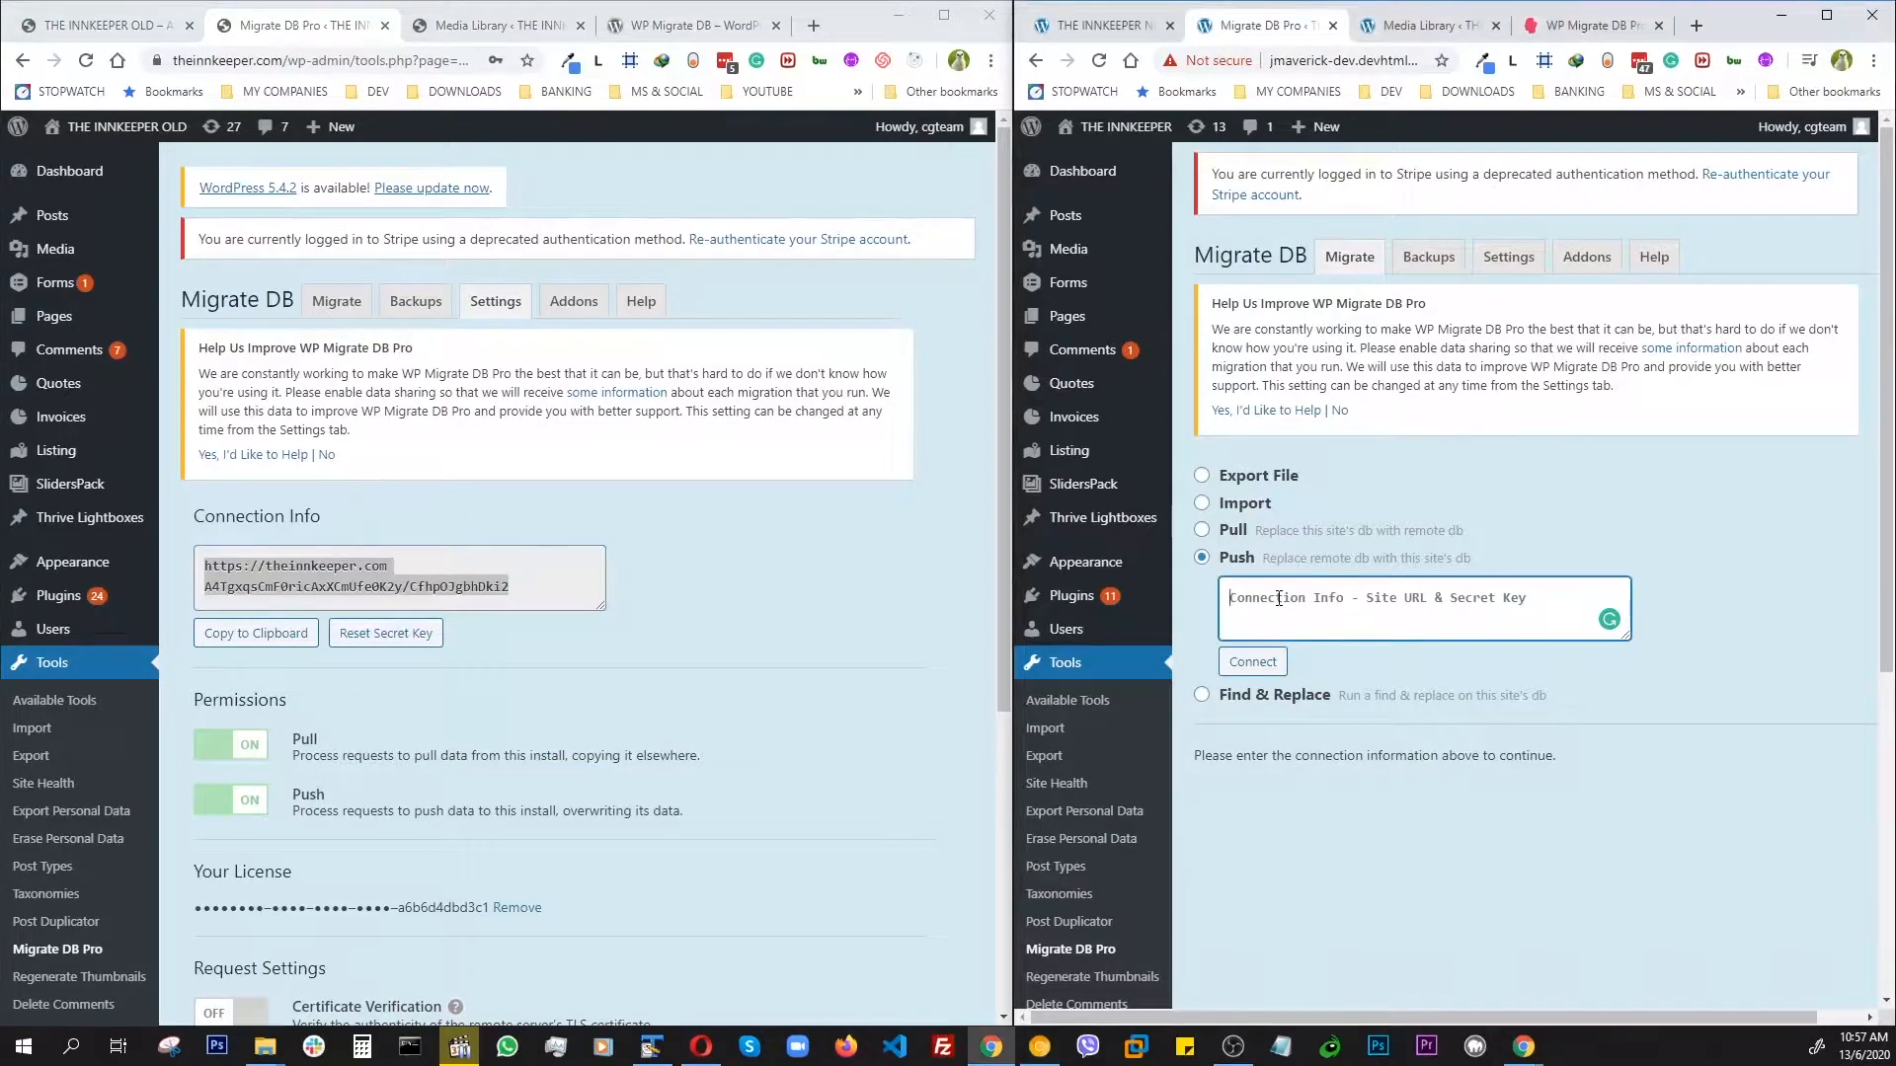
pyautogui.rightClick(1277, 598)
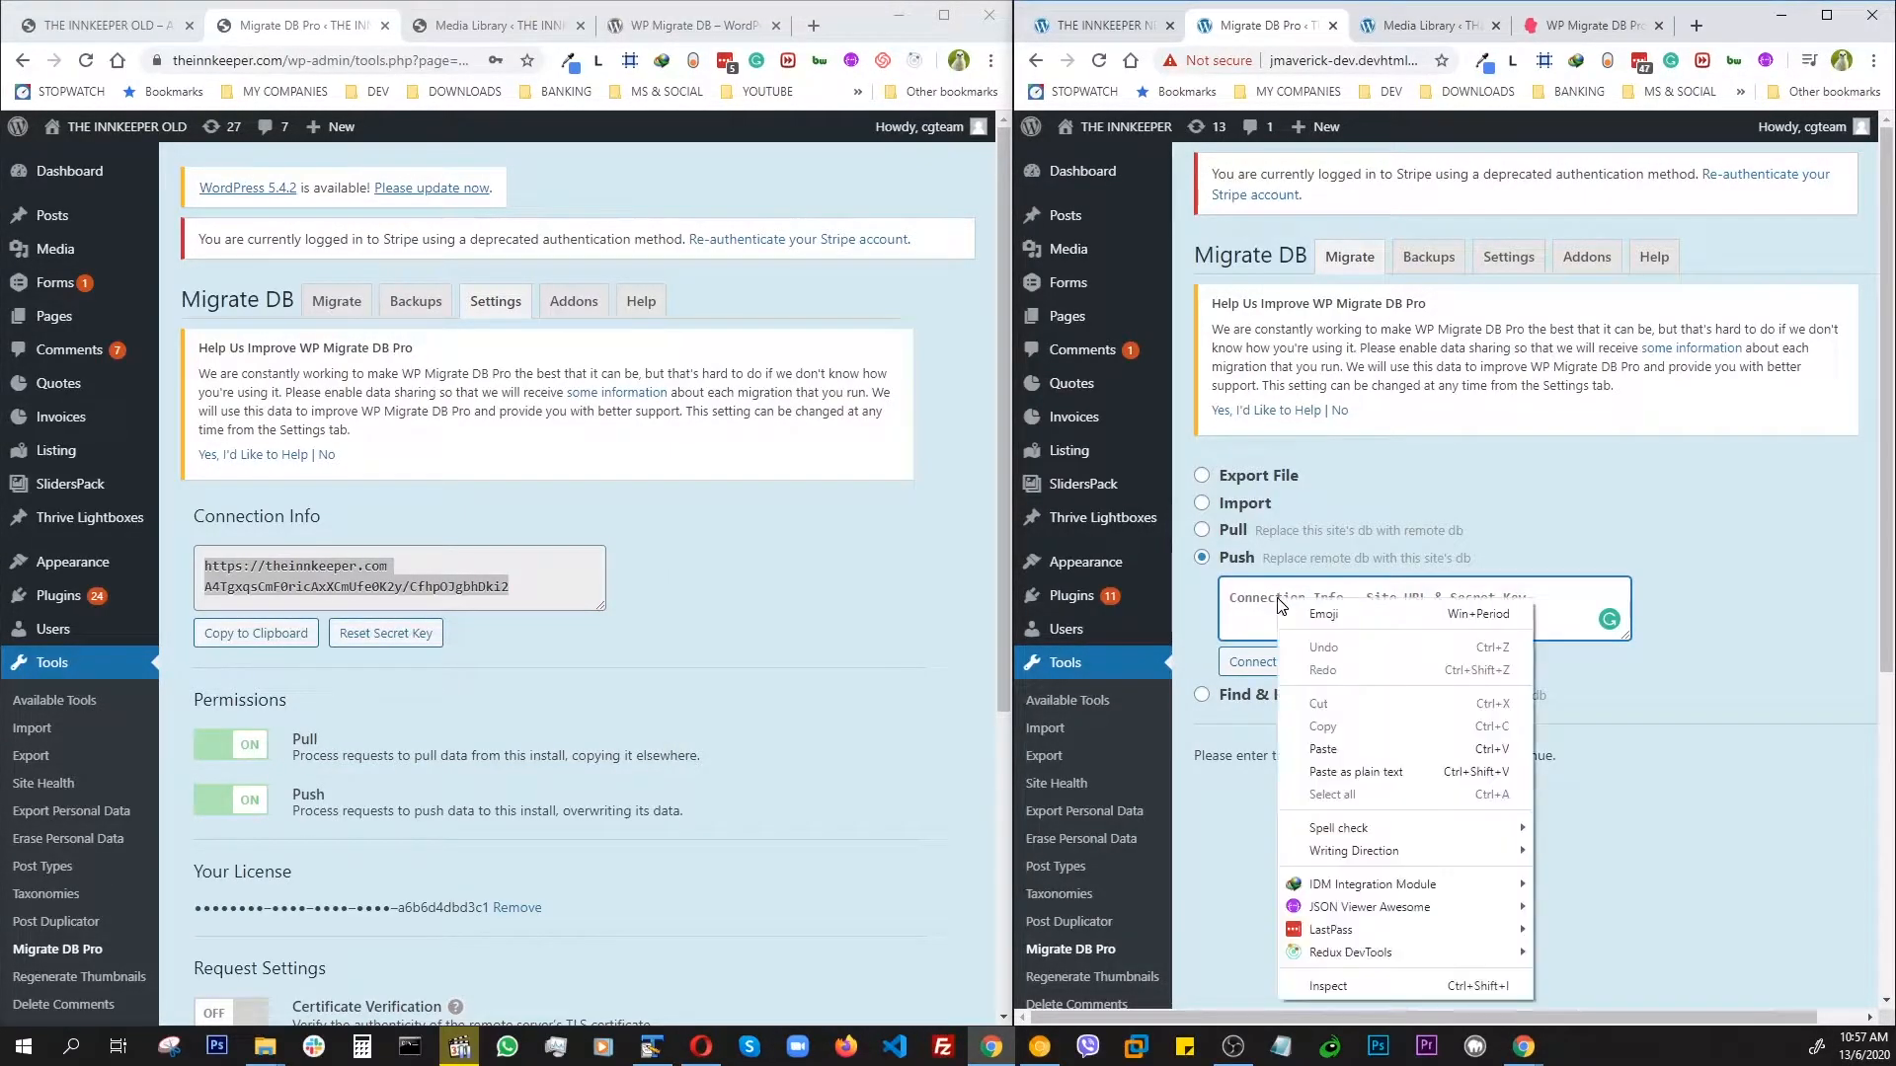
pyautogui.click(1324, 749)
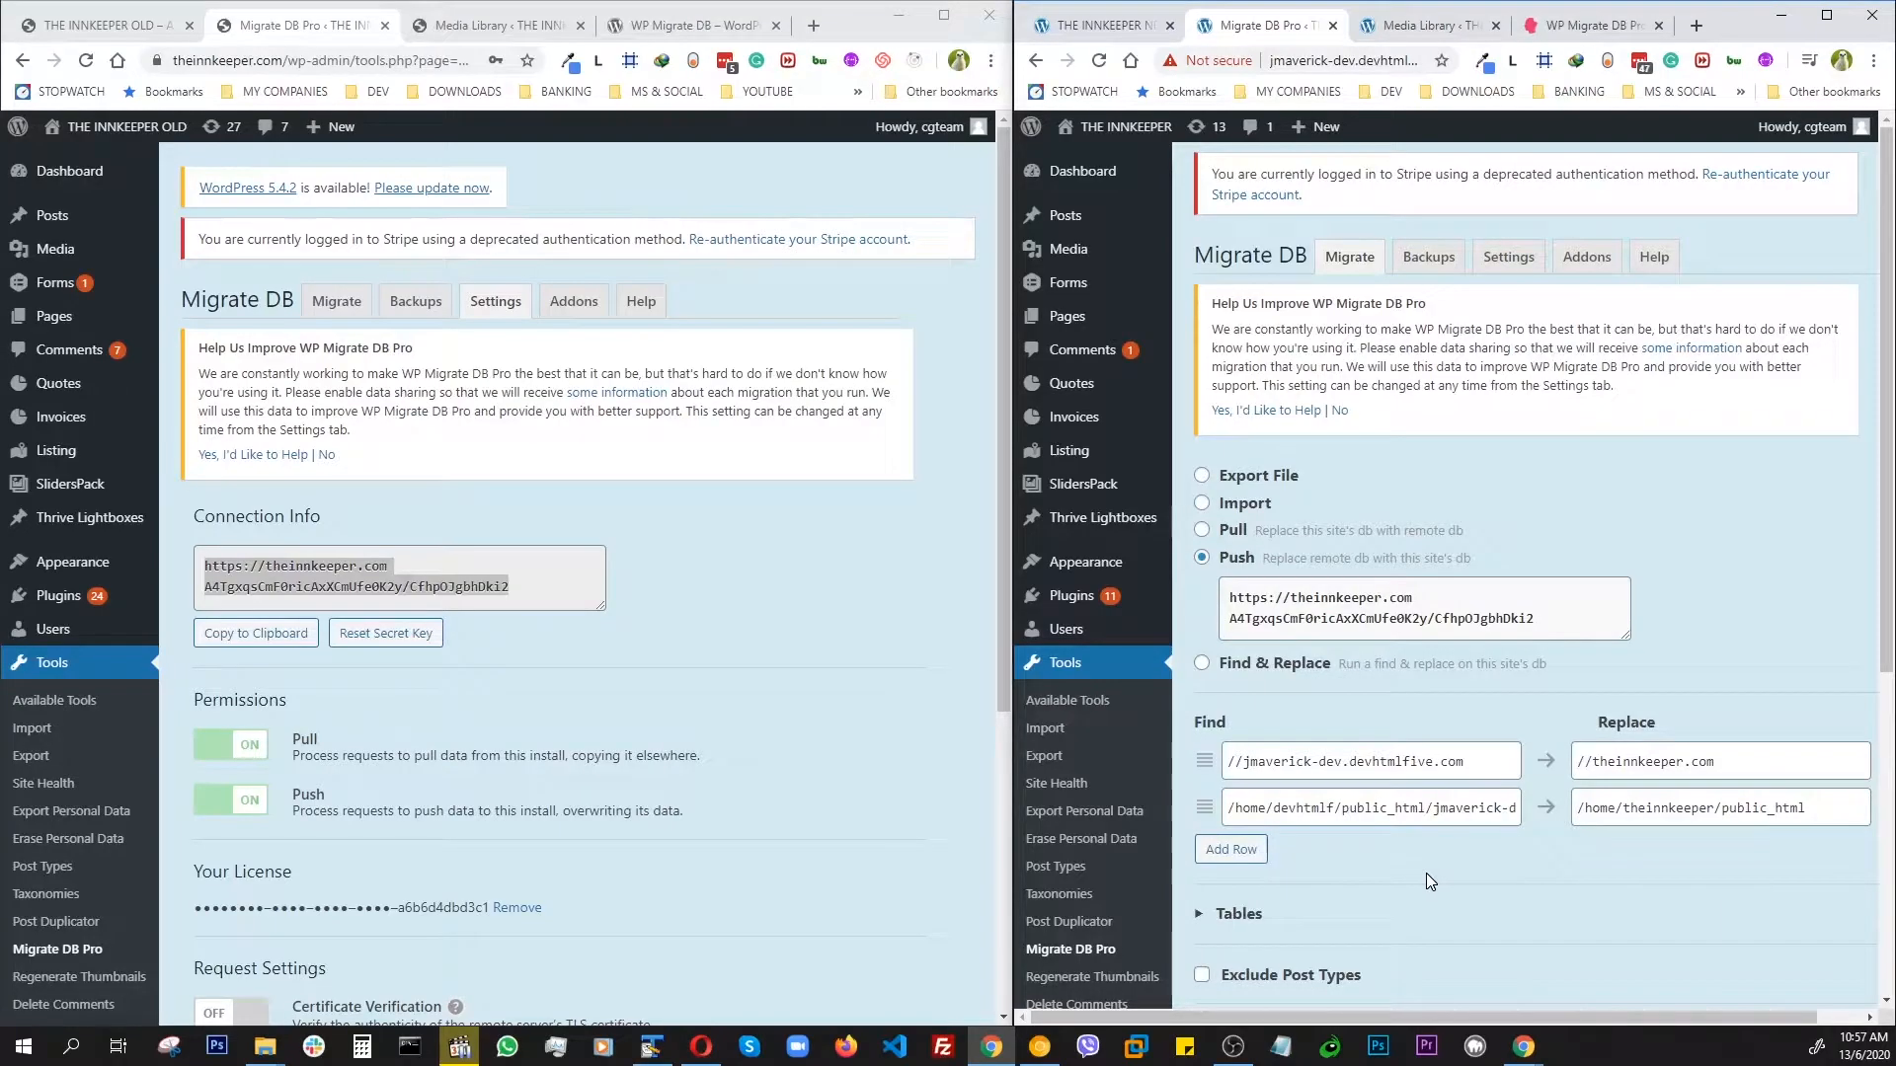
# Step: Examine the new site's push options and Migrate DB settings, and compare its find-and-replace values with the old site's
pyautogui.scroll(-2, 1542, 862)
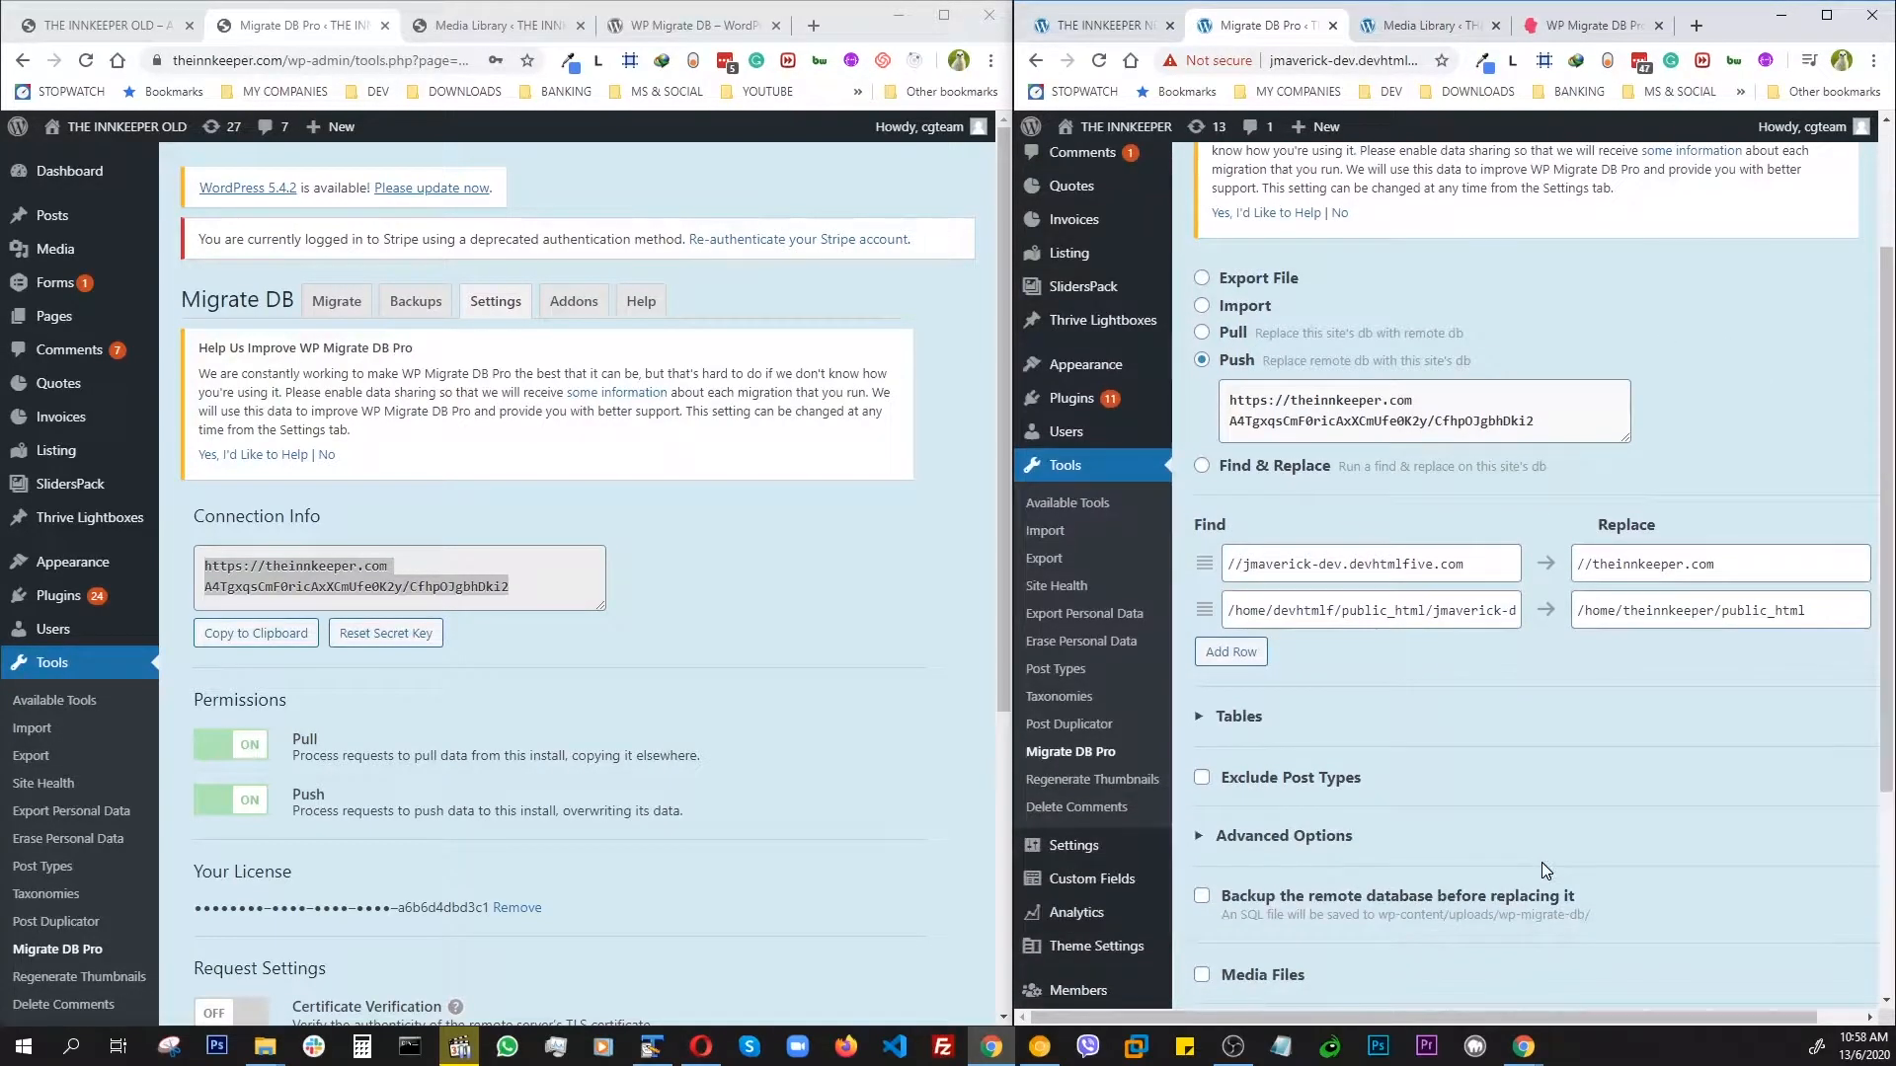
pyautogui.scroll(2, 1560, 879)
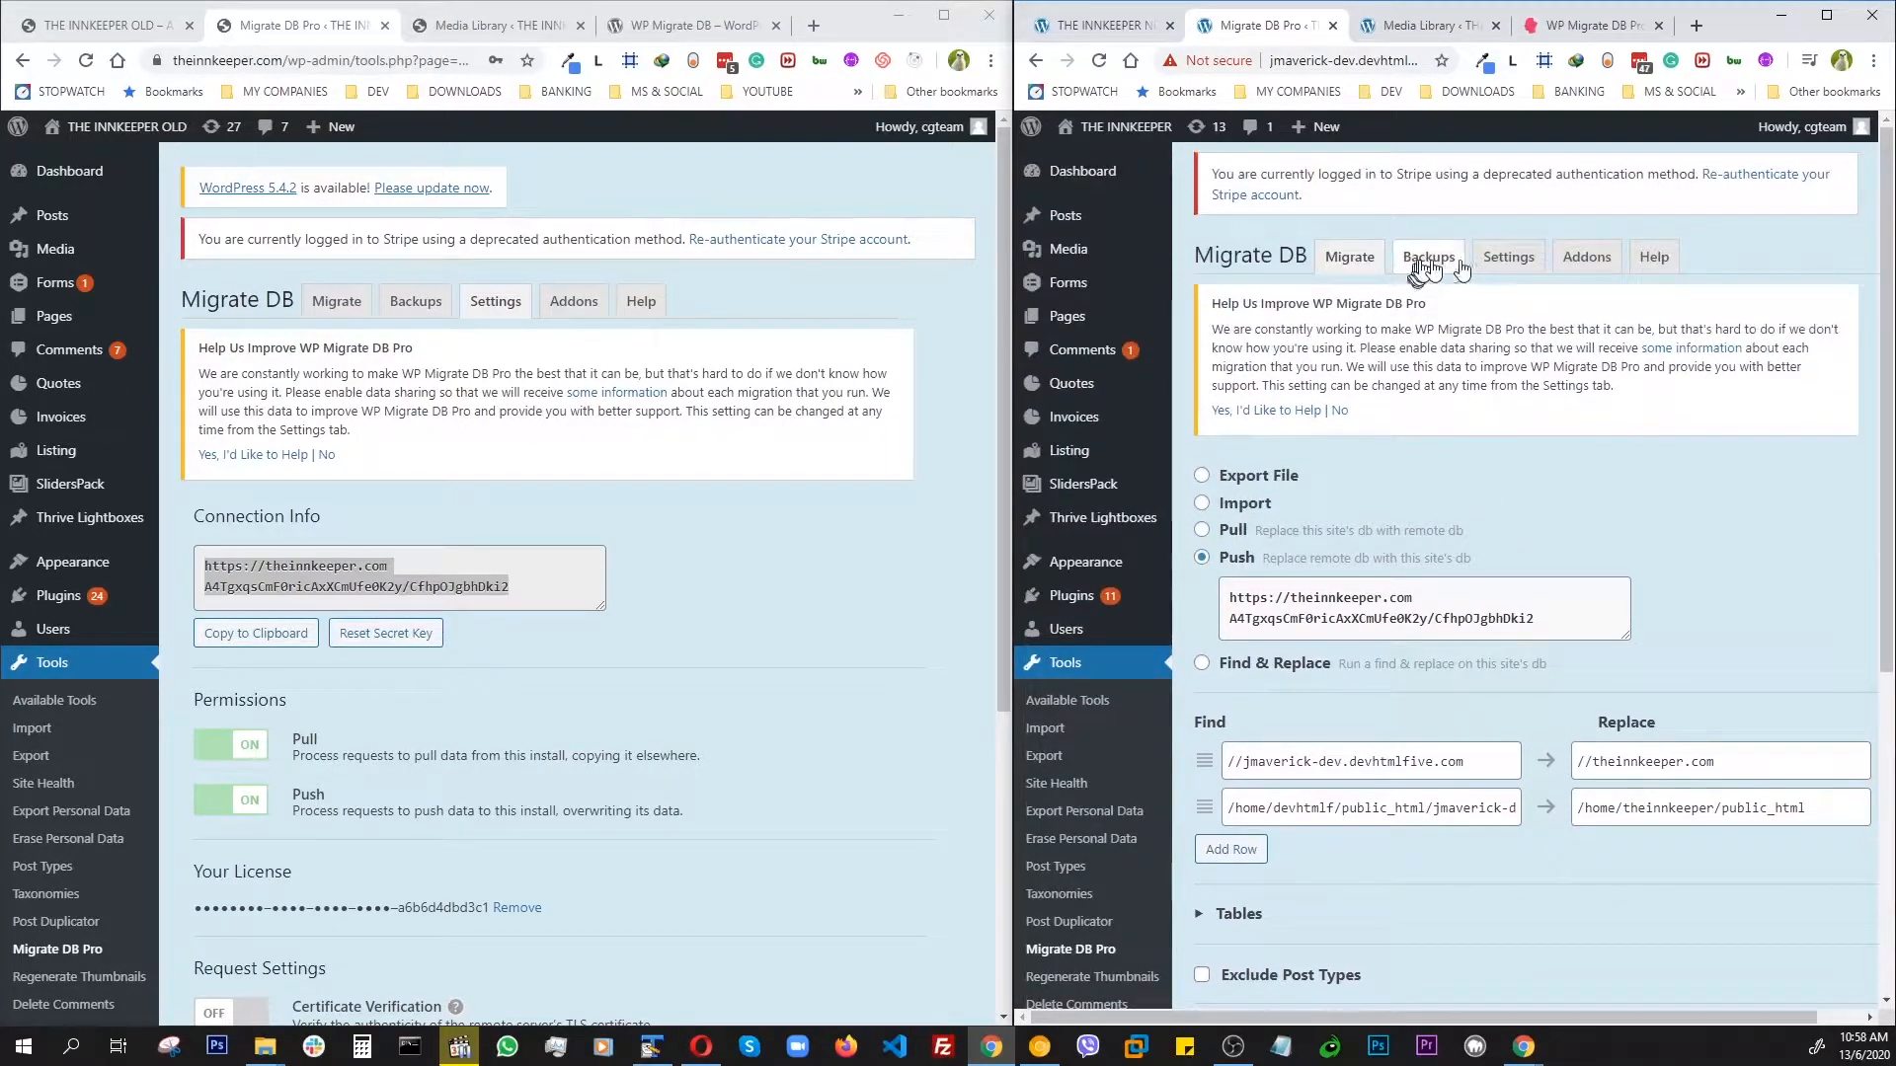
pyautogui.click(1508, 257)
pyautogui.scroll(-6, 1639, 553)
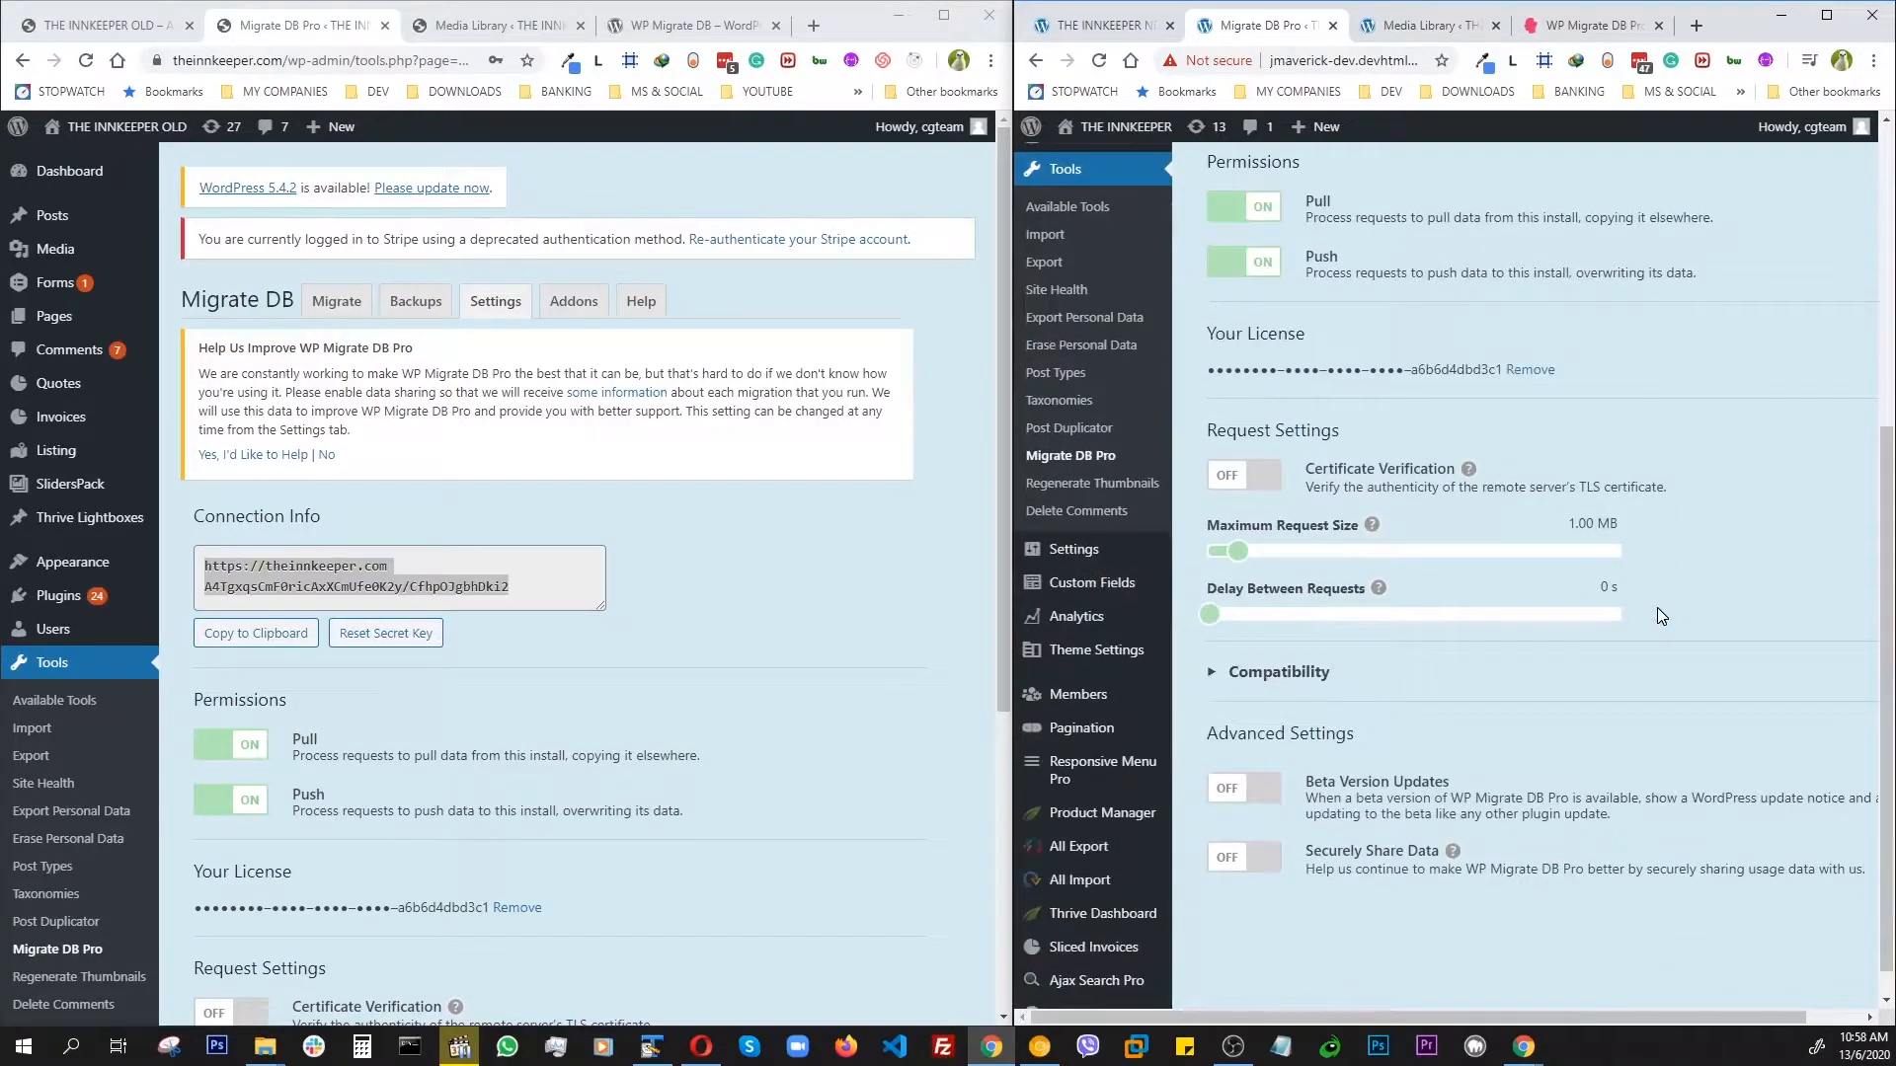
pyautogui.scroll(5, 1658, 614)
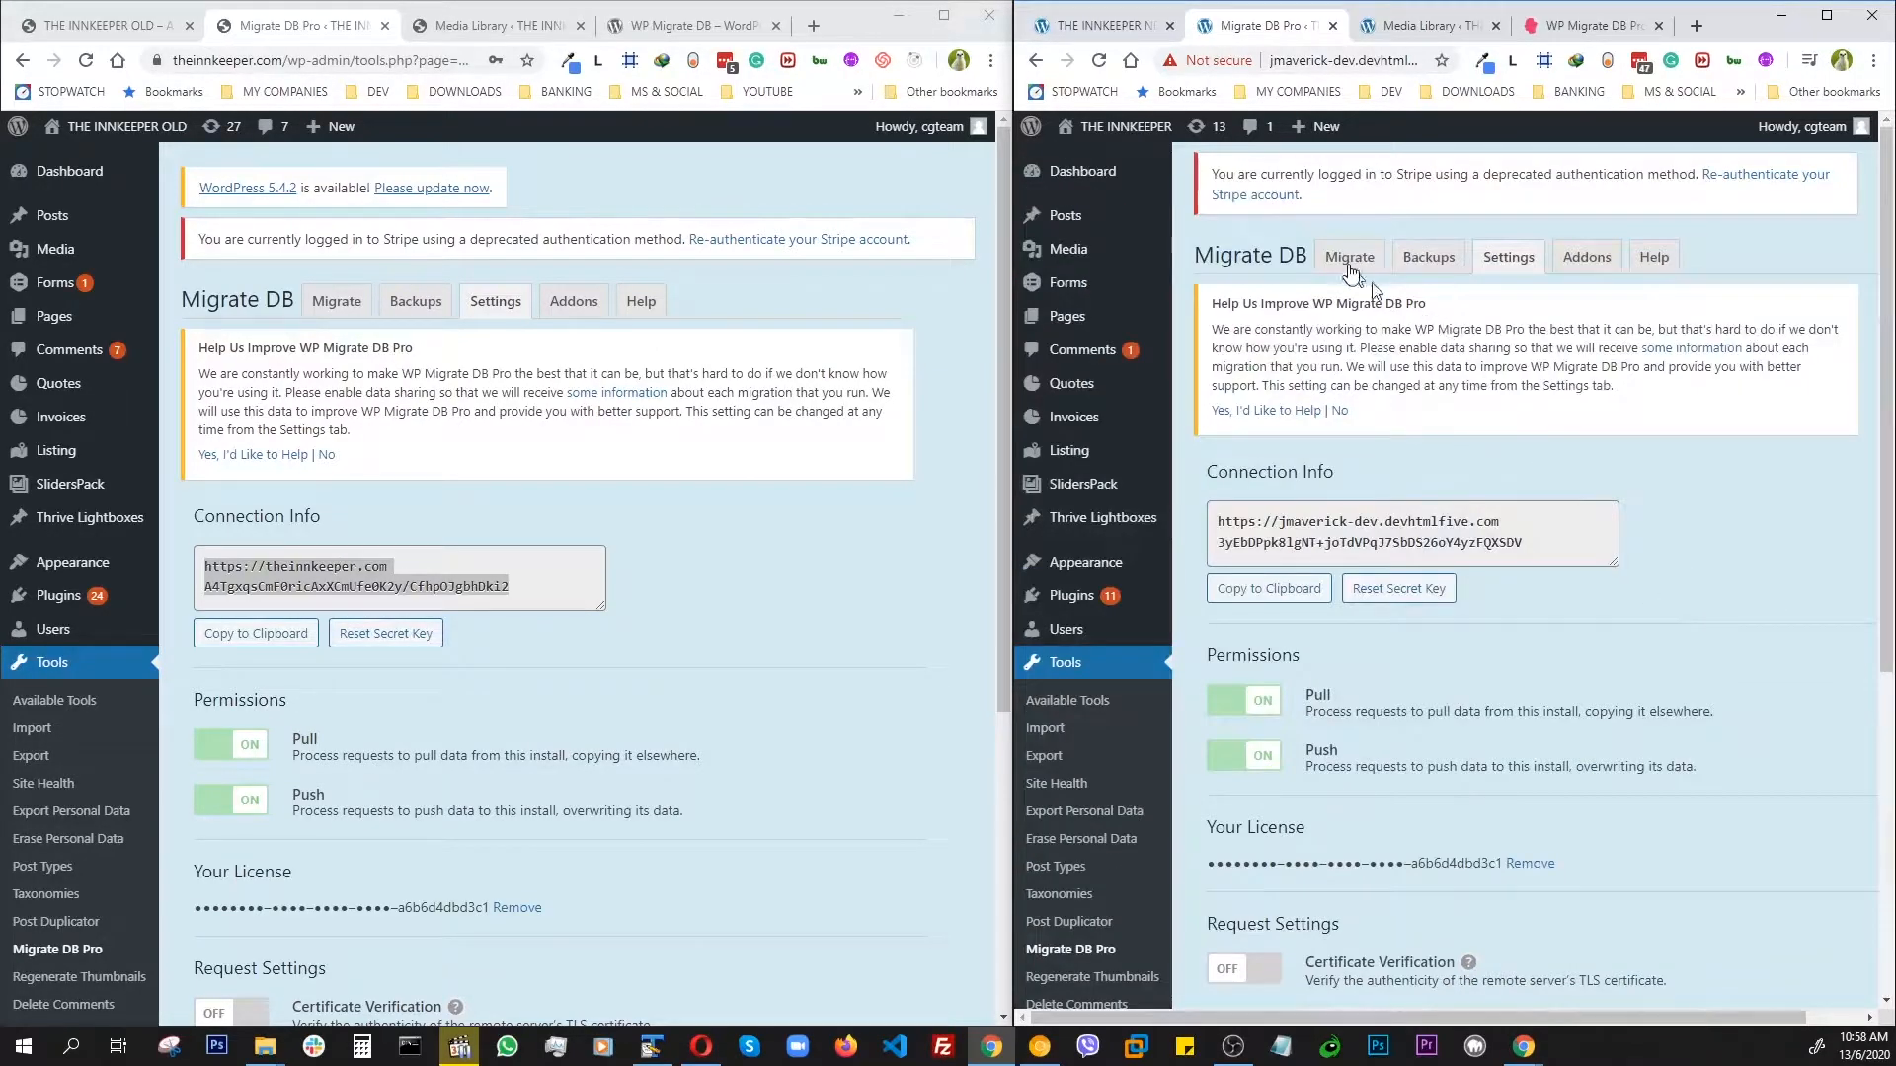
pyautogui.click(1349, 259)
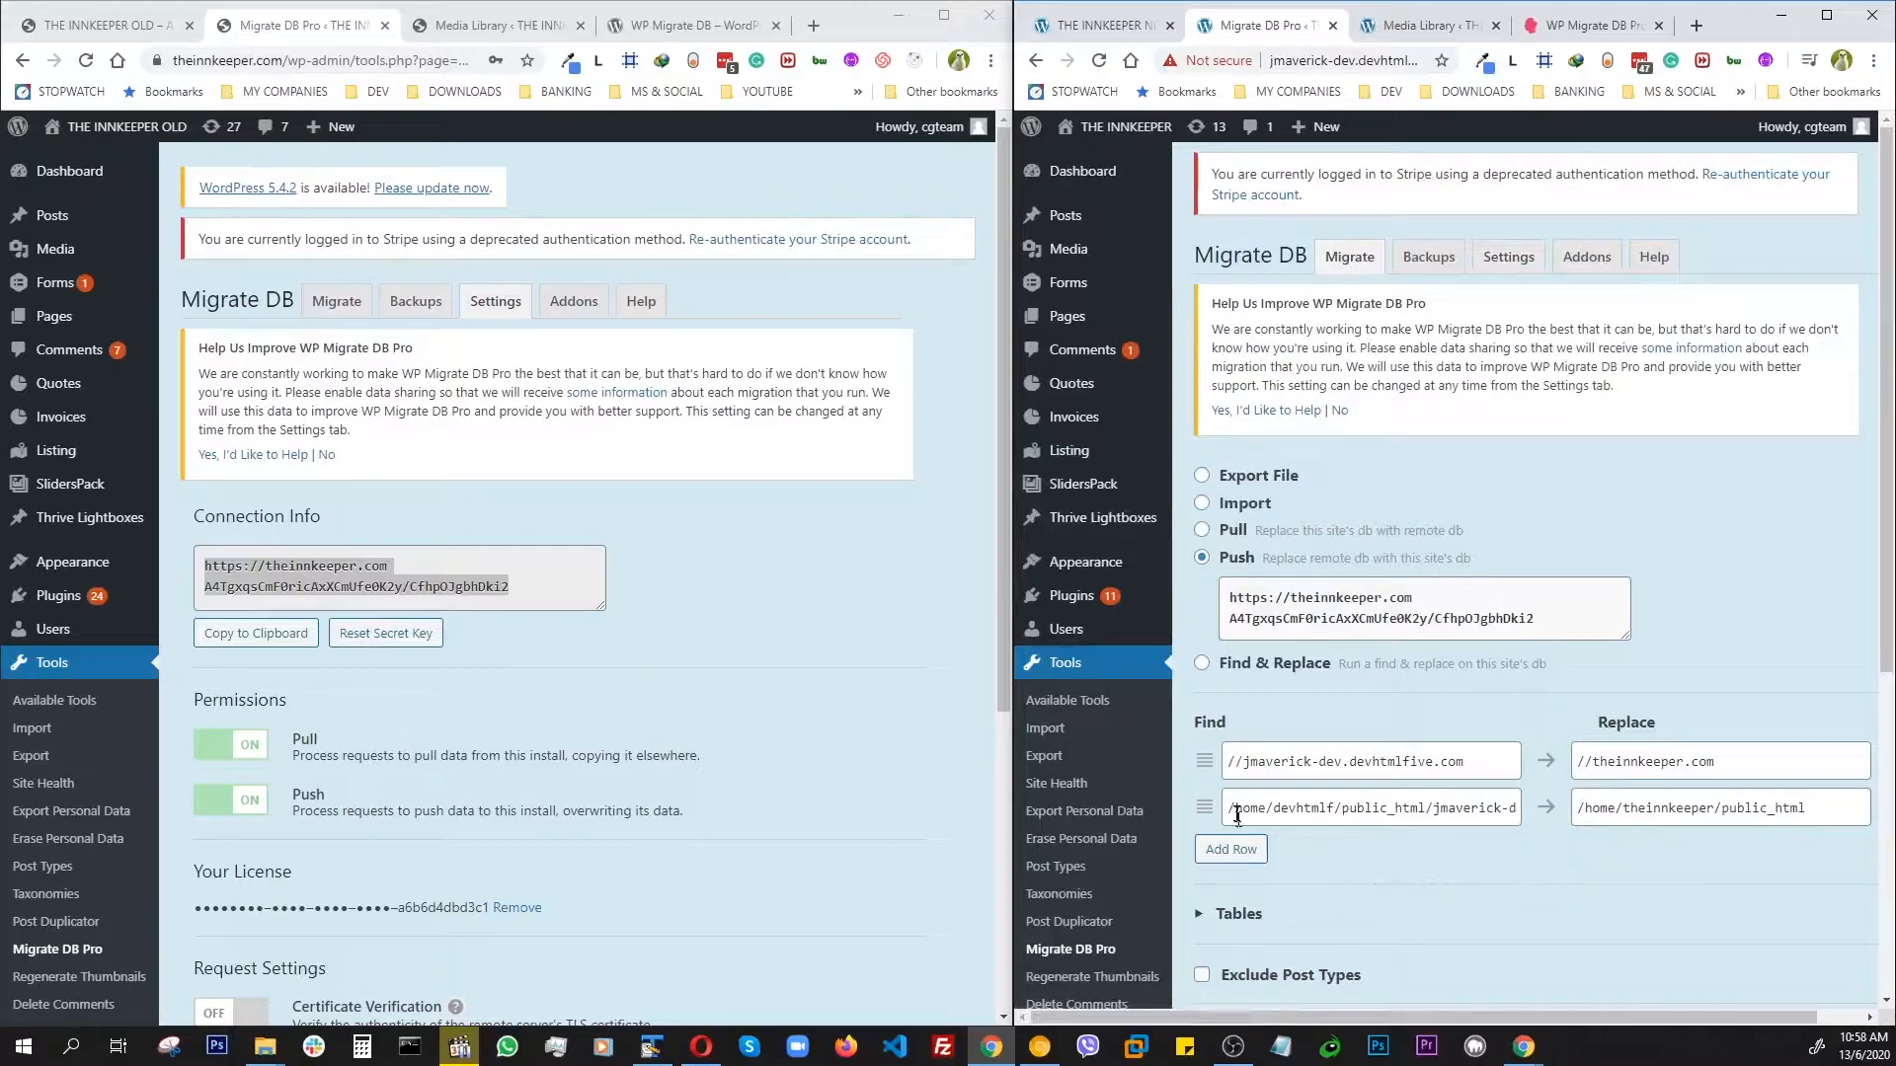
pyautogui.click(334, 306)
pyautogui.scroll(-2, 602, 684)
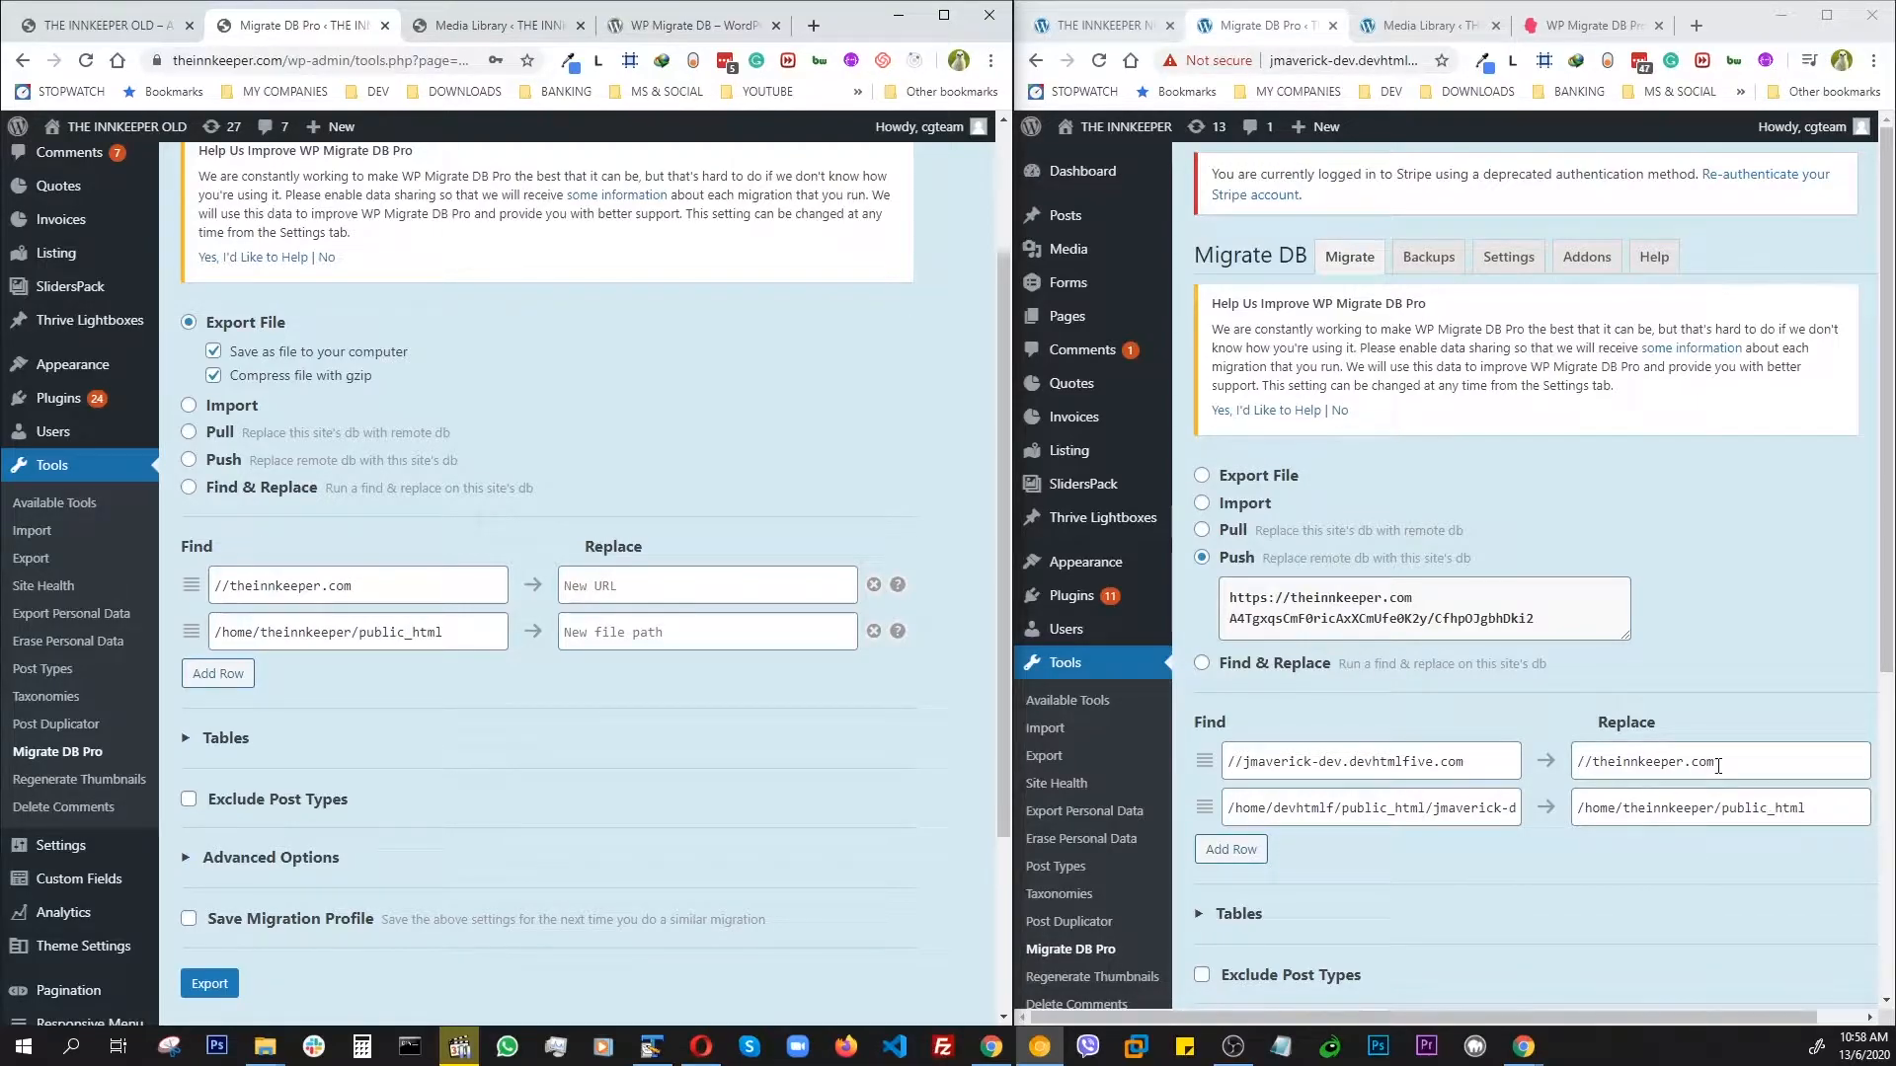
pyautogui.scroll(-5, 1657, 482)
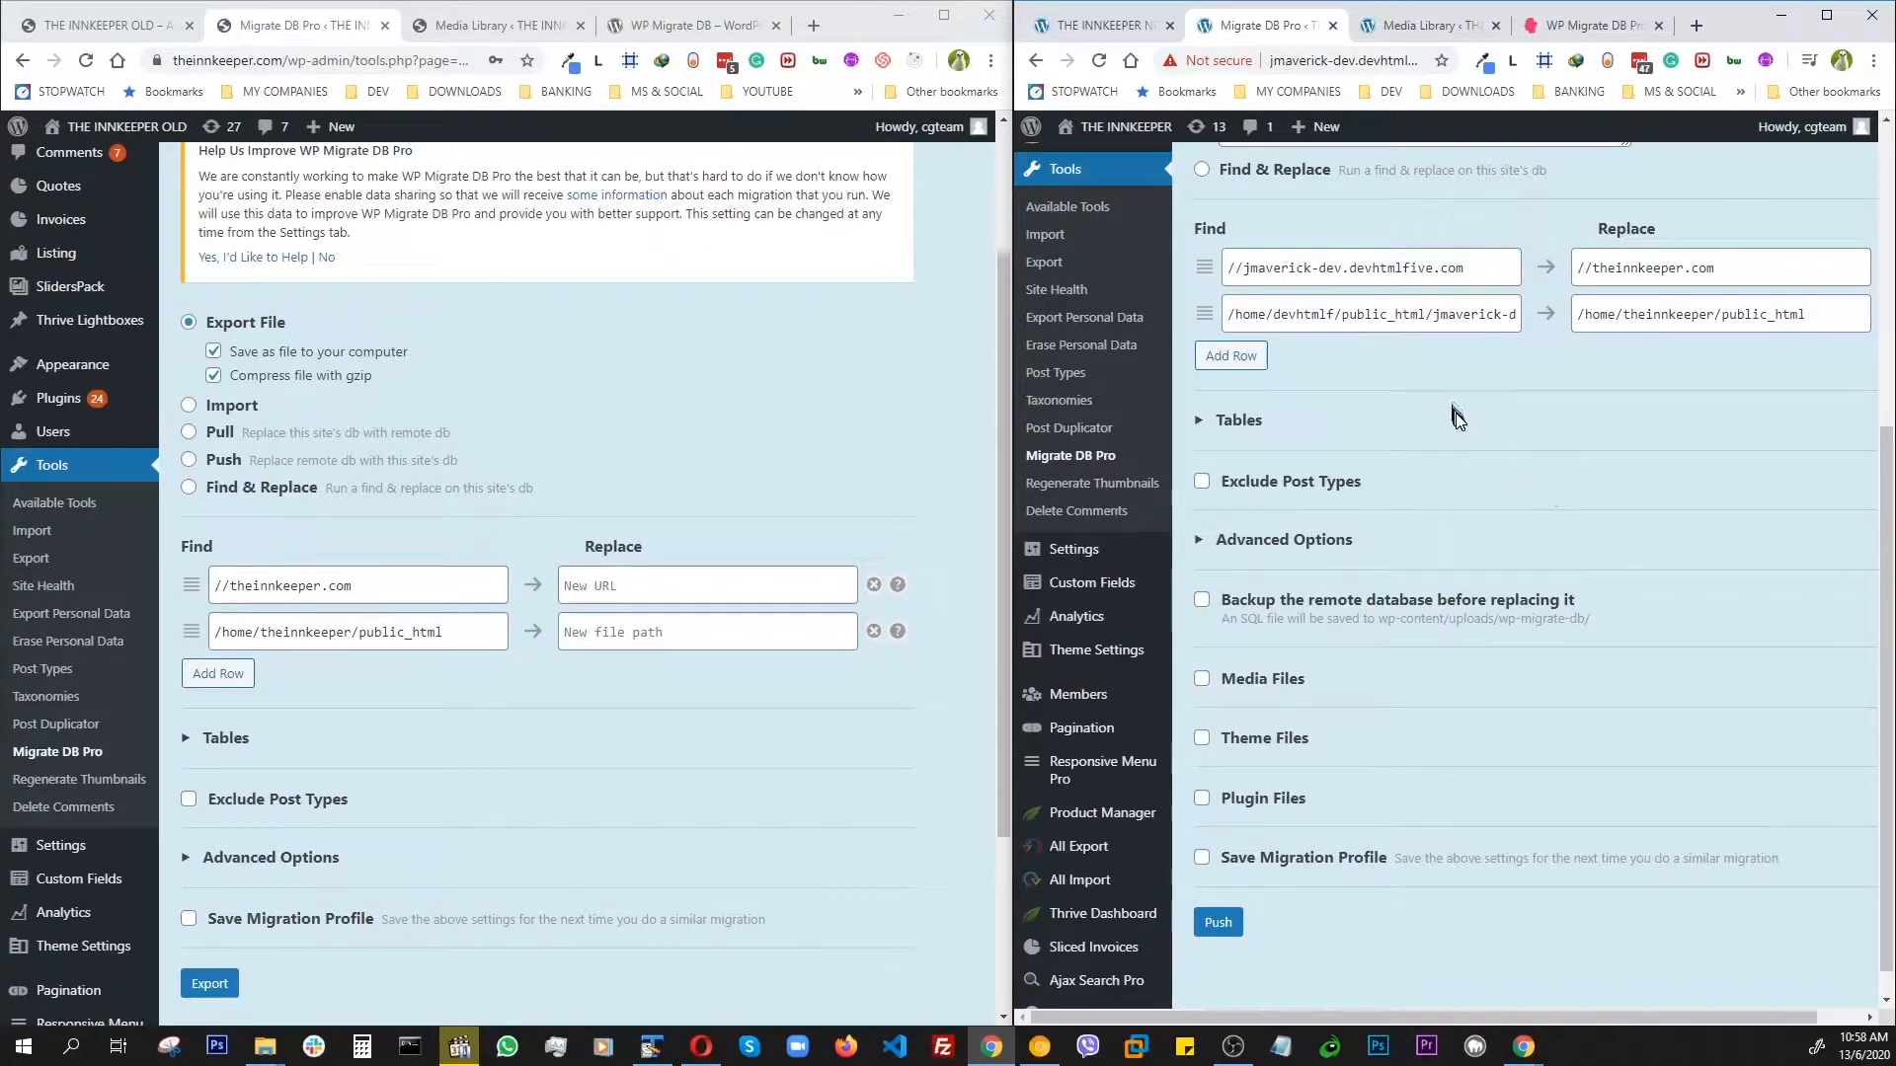
pyautogui.scroll(5, 1525, 502)
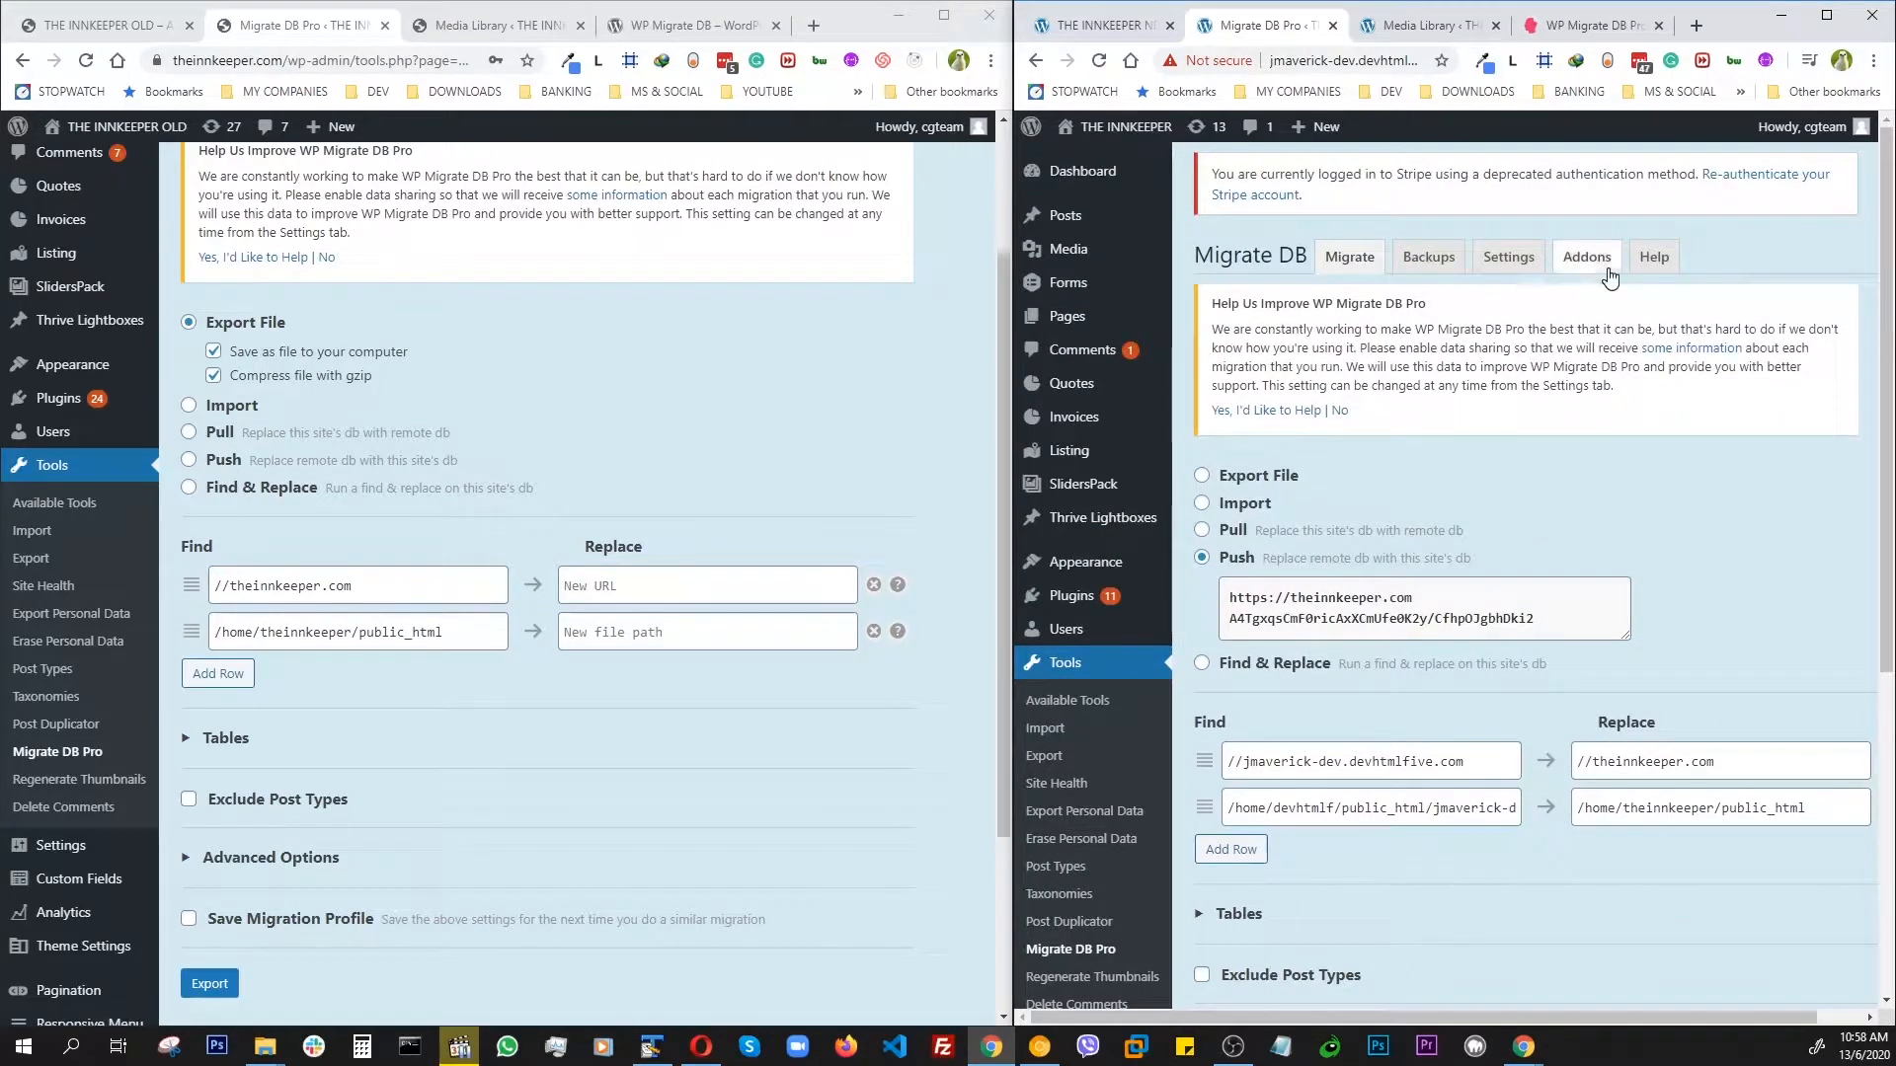
# Step: Include the media files and theme files in the new site's push
pyautogui.scroll(-4, 1664, 671)
pyautogui.scroll(-1, 1614, 740)
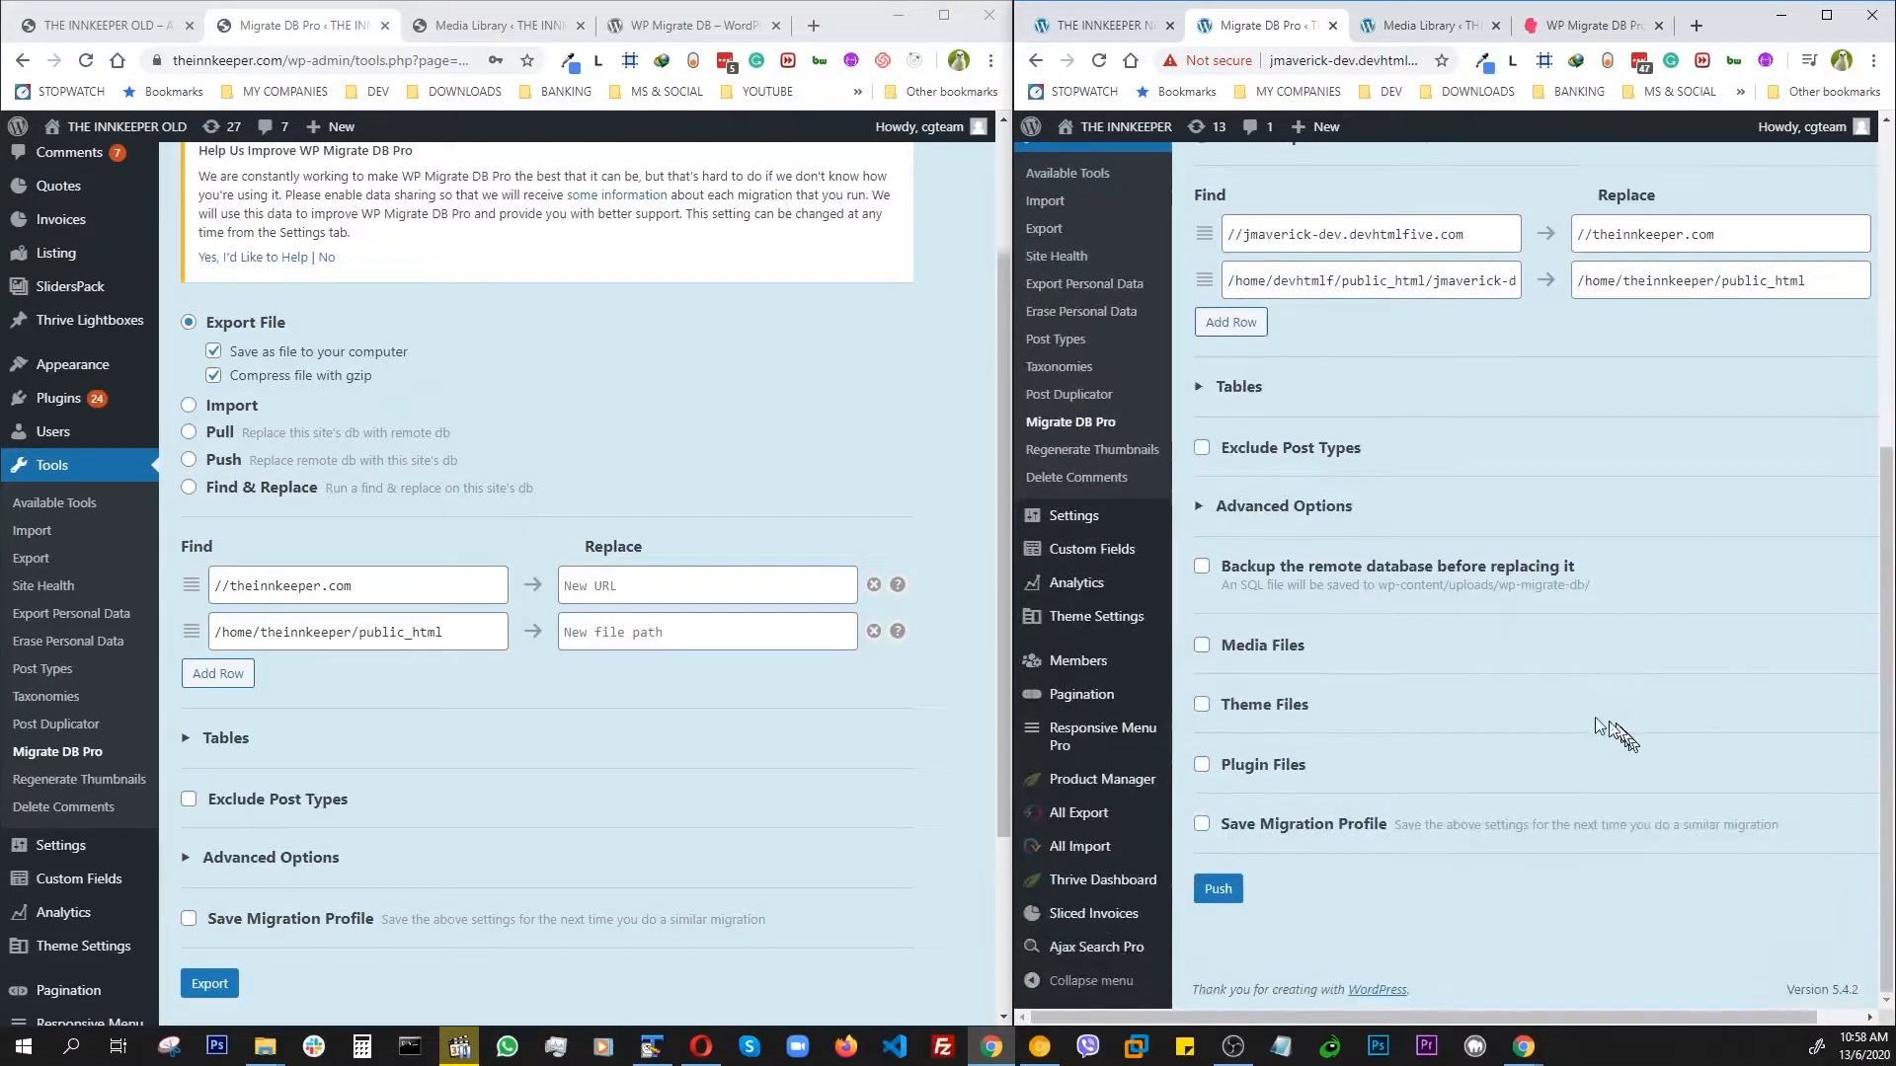
pyautogui.click(1203, 646)
pyautogui.click(284, 33)
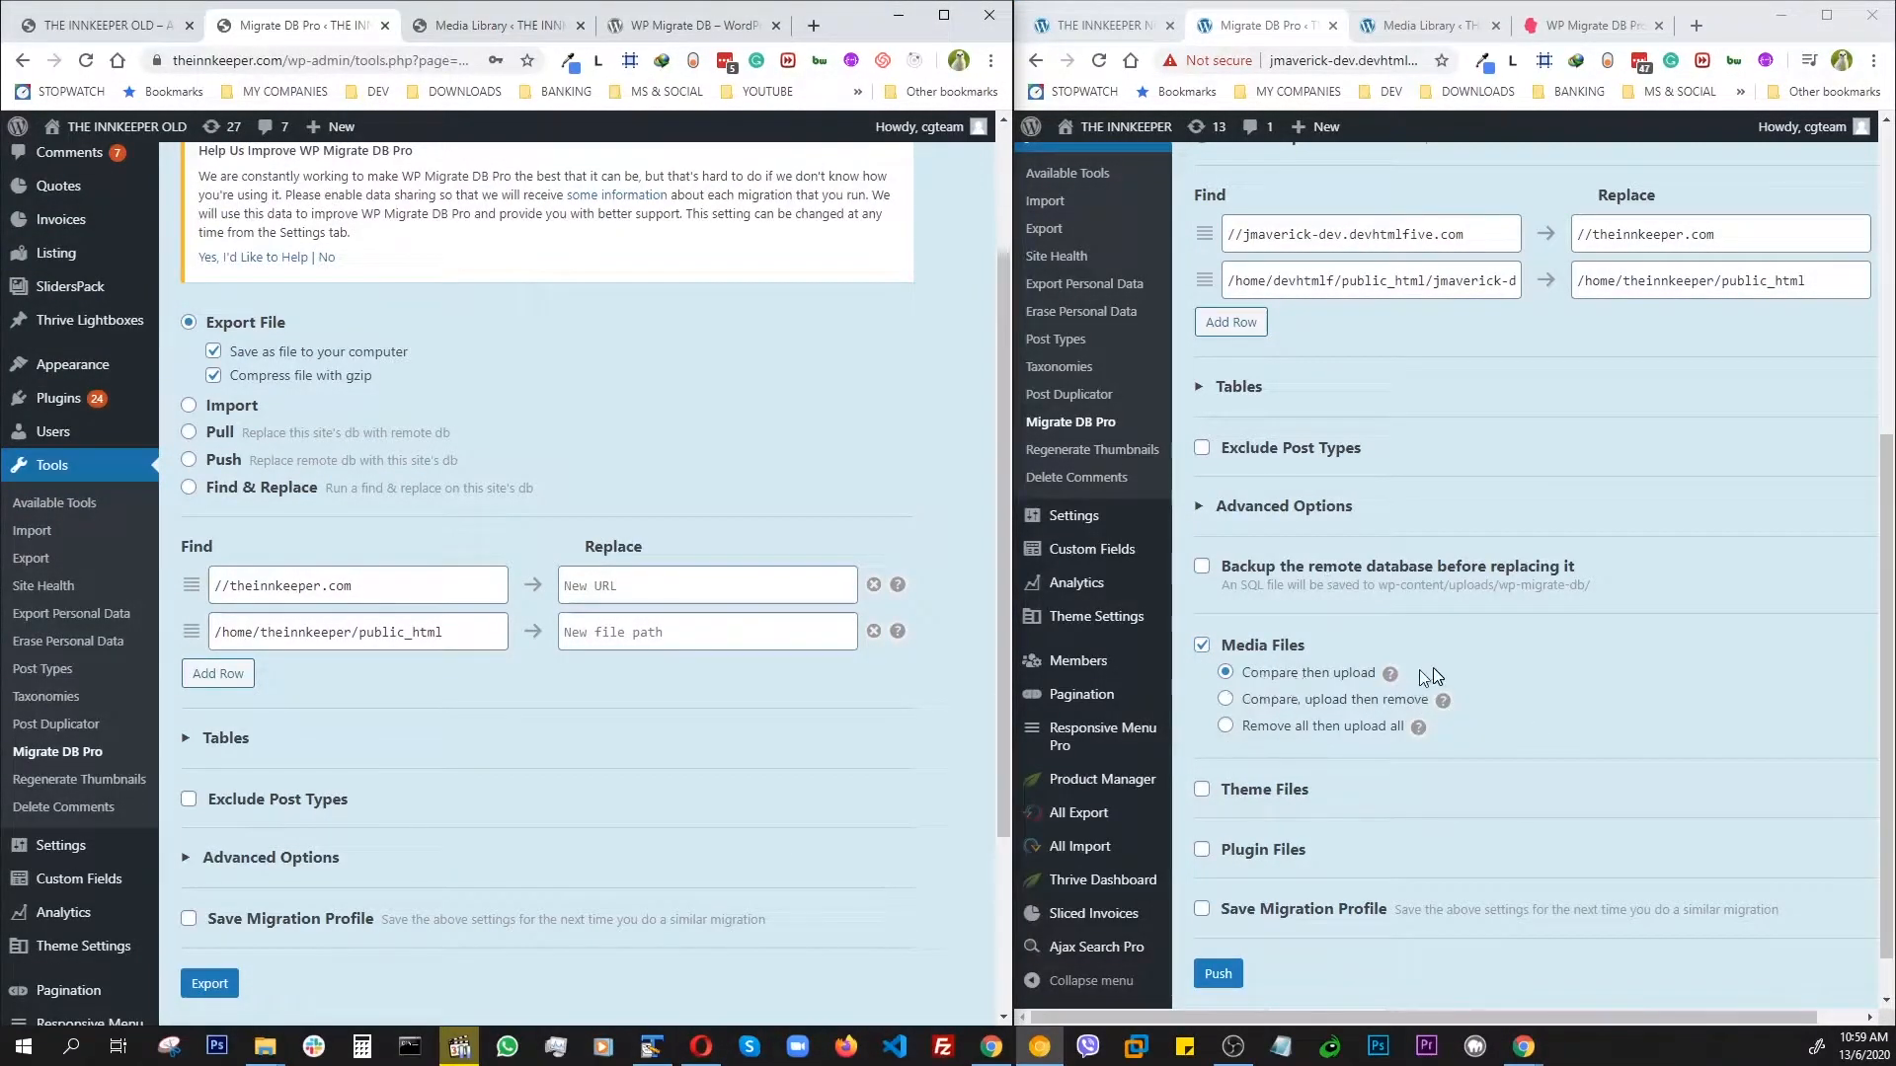
pyautogui.scroll(-1, 1573, 726)
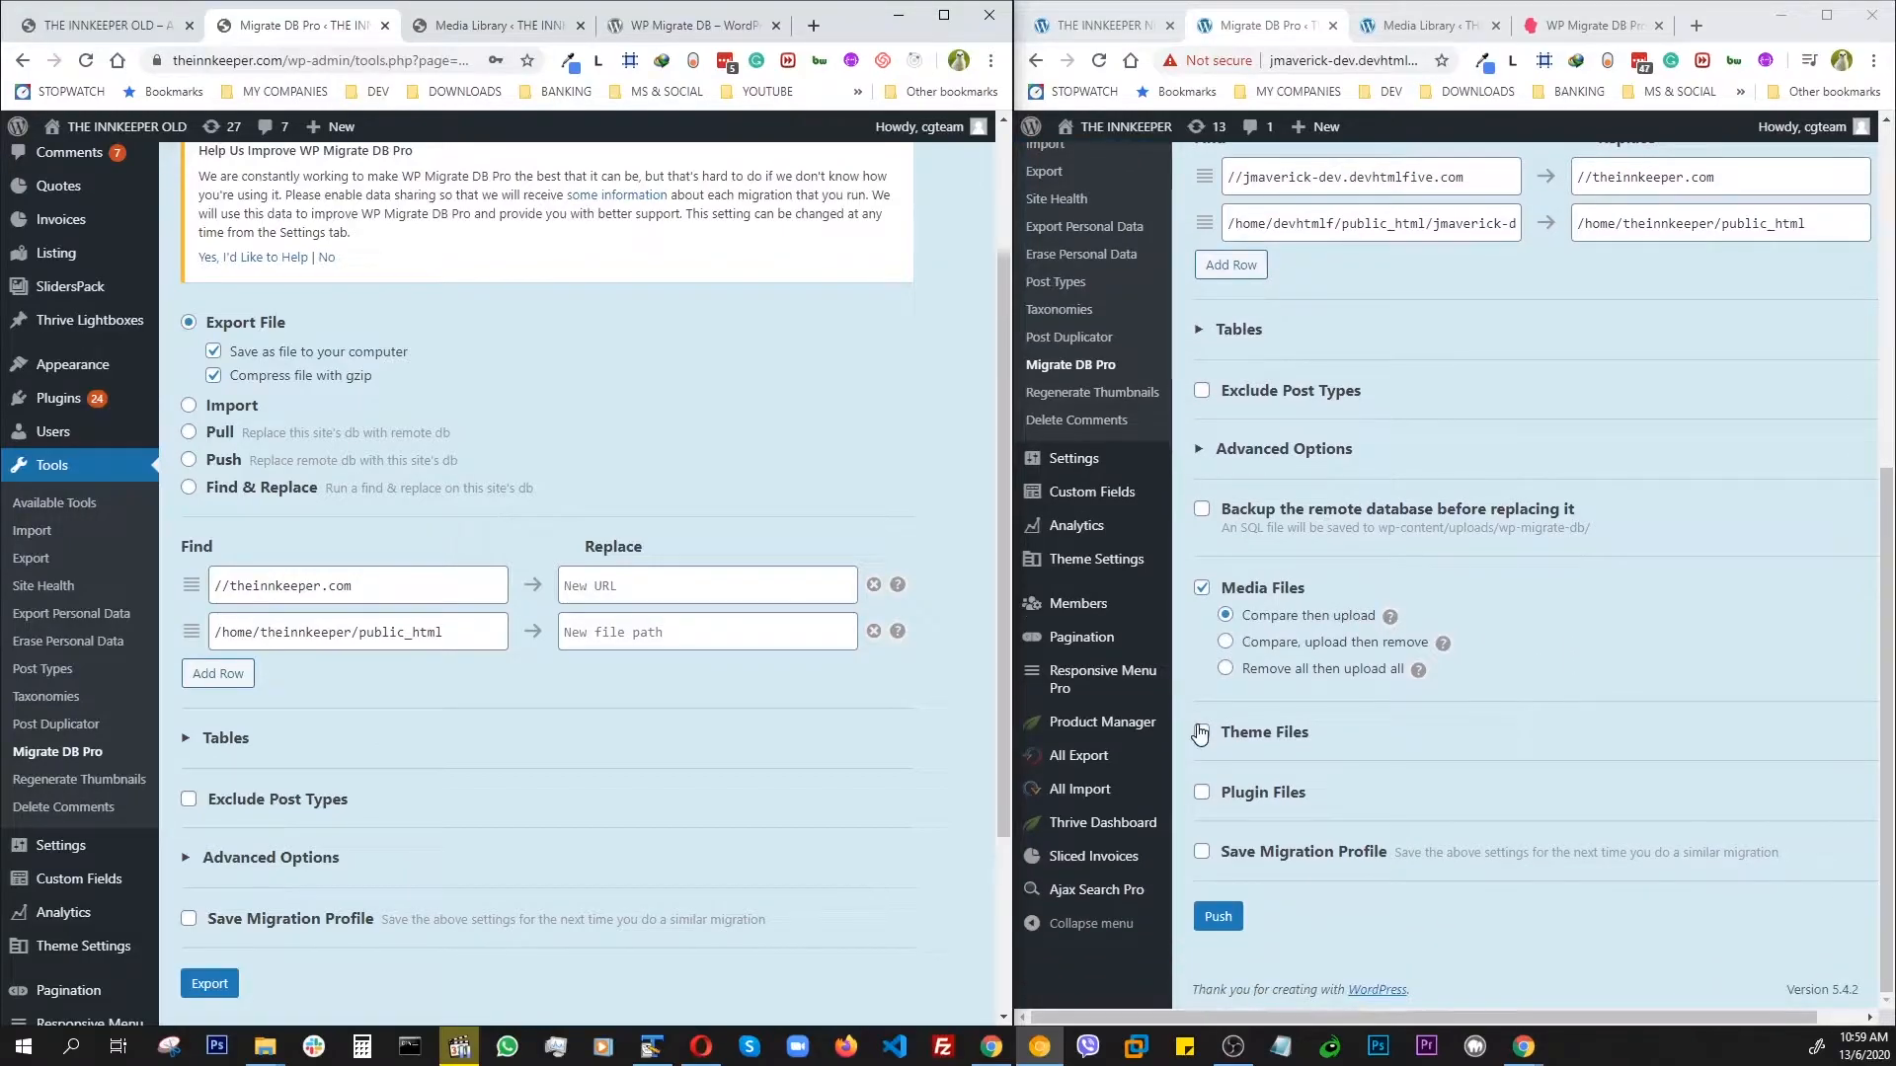
pyautogui.click(1201, 732)
# Step: Include the plugin files in the push and select all listed plugins
pyautogui.scroll(-5, 1703, 739)
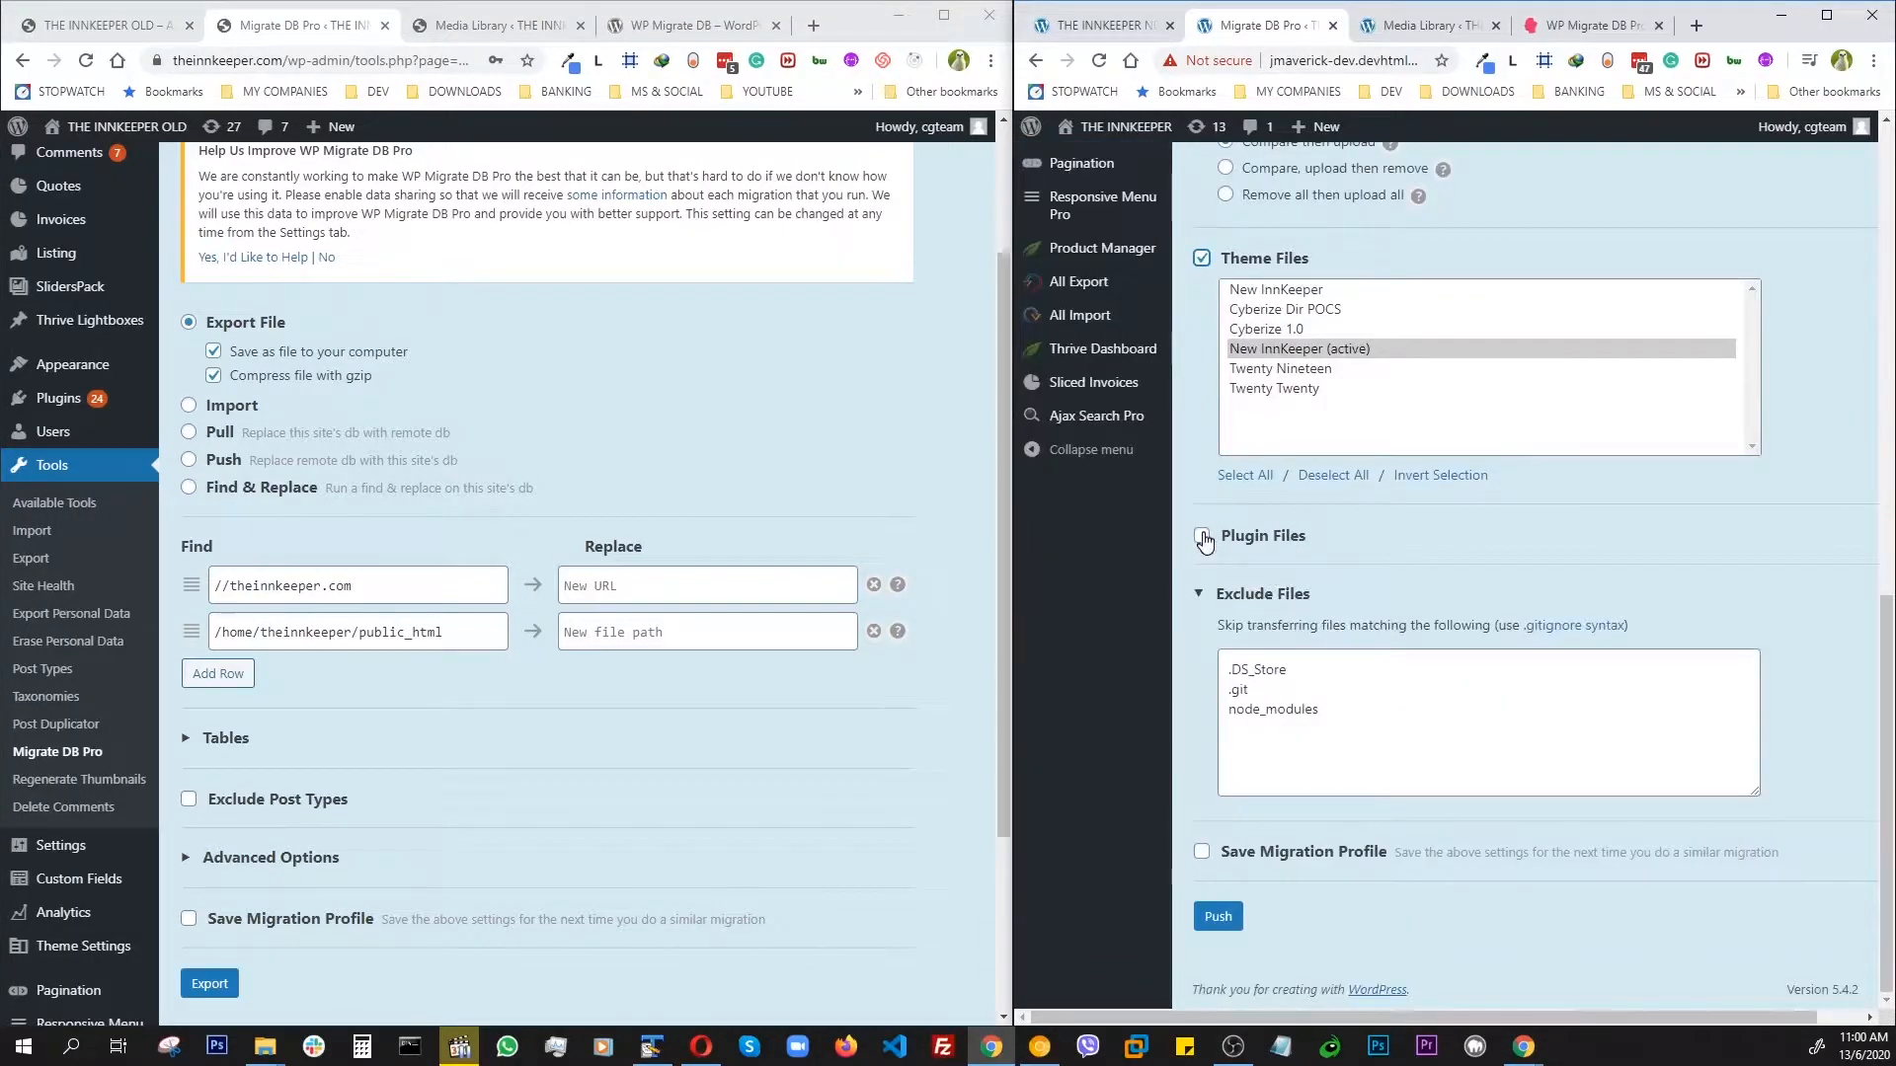
pyautogui.click(1203, 537)
pyautogui.scroll(-3, 1637, 643)
pyautogui.scroll(-4, 1637, 643)
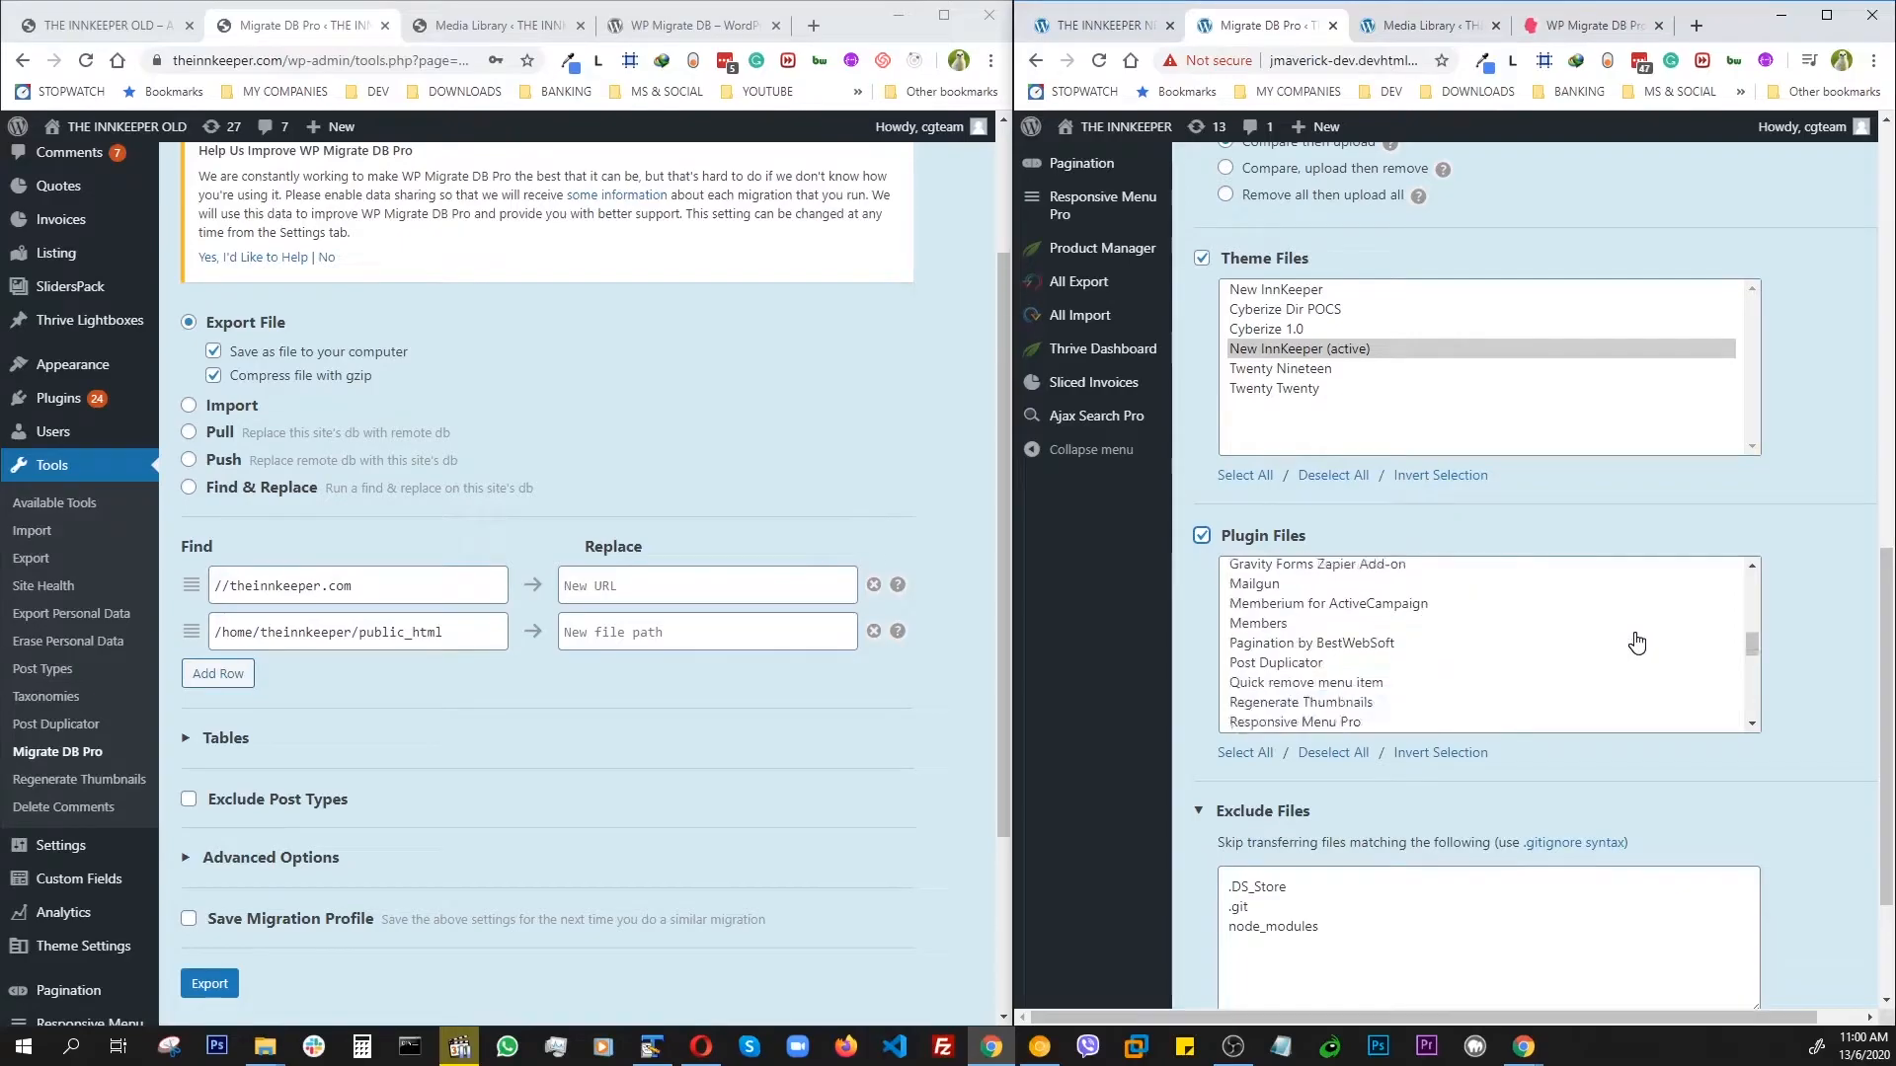
pyautogui.click(1248, 761)
pyautogui.scroll(1, 1833, 678)
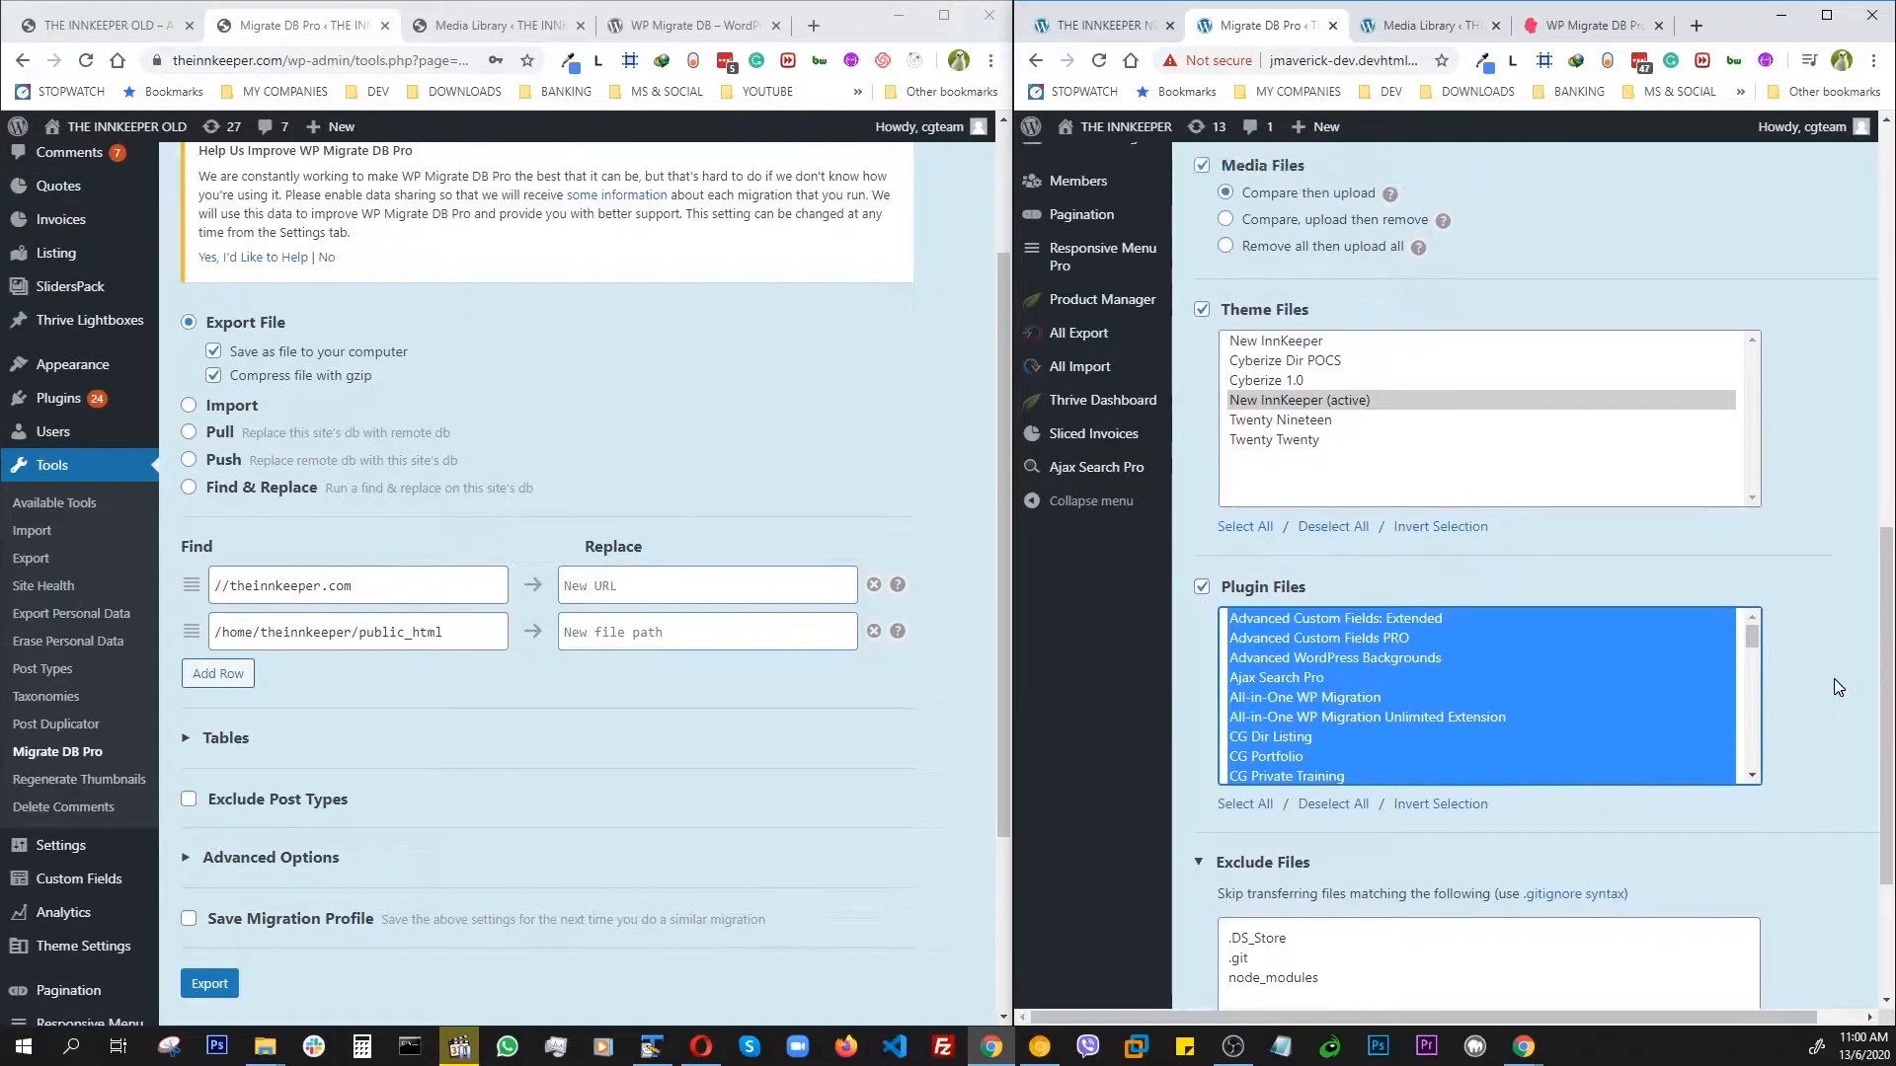
pyautogui.scroll(-2, 1833, 678)
# Step: Select the New InnKeeper (active) and Twenty Nineteen themes as the theme files to push
pyautogui.scroll(8, 1830, 678)
pyautogui.click(1395, 726)
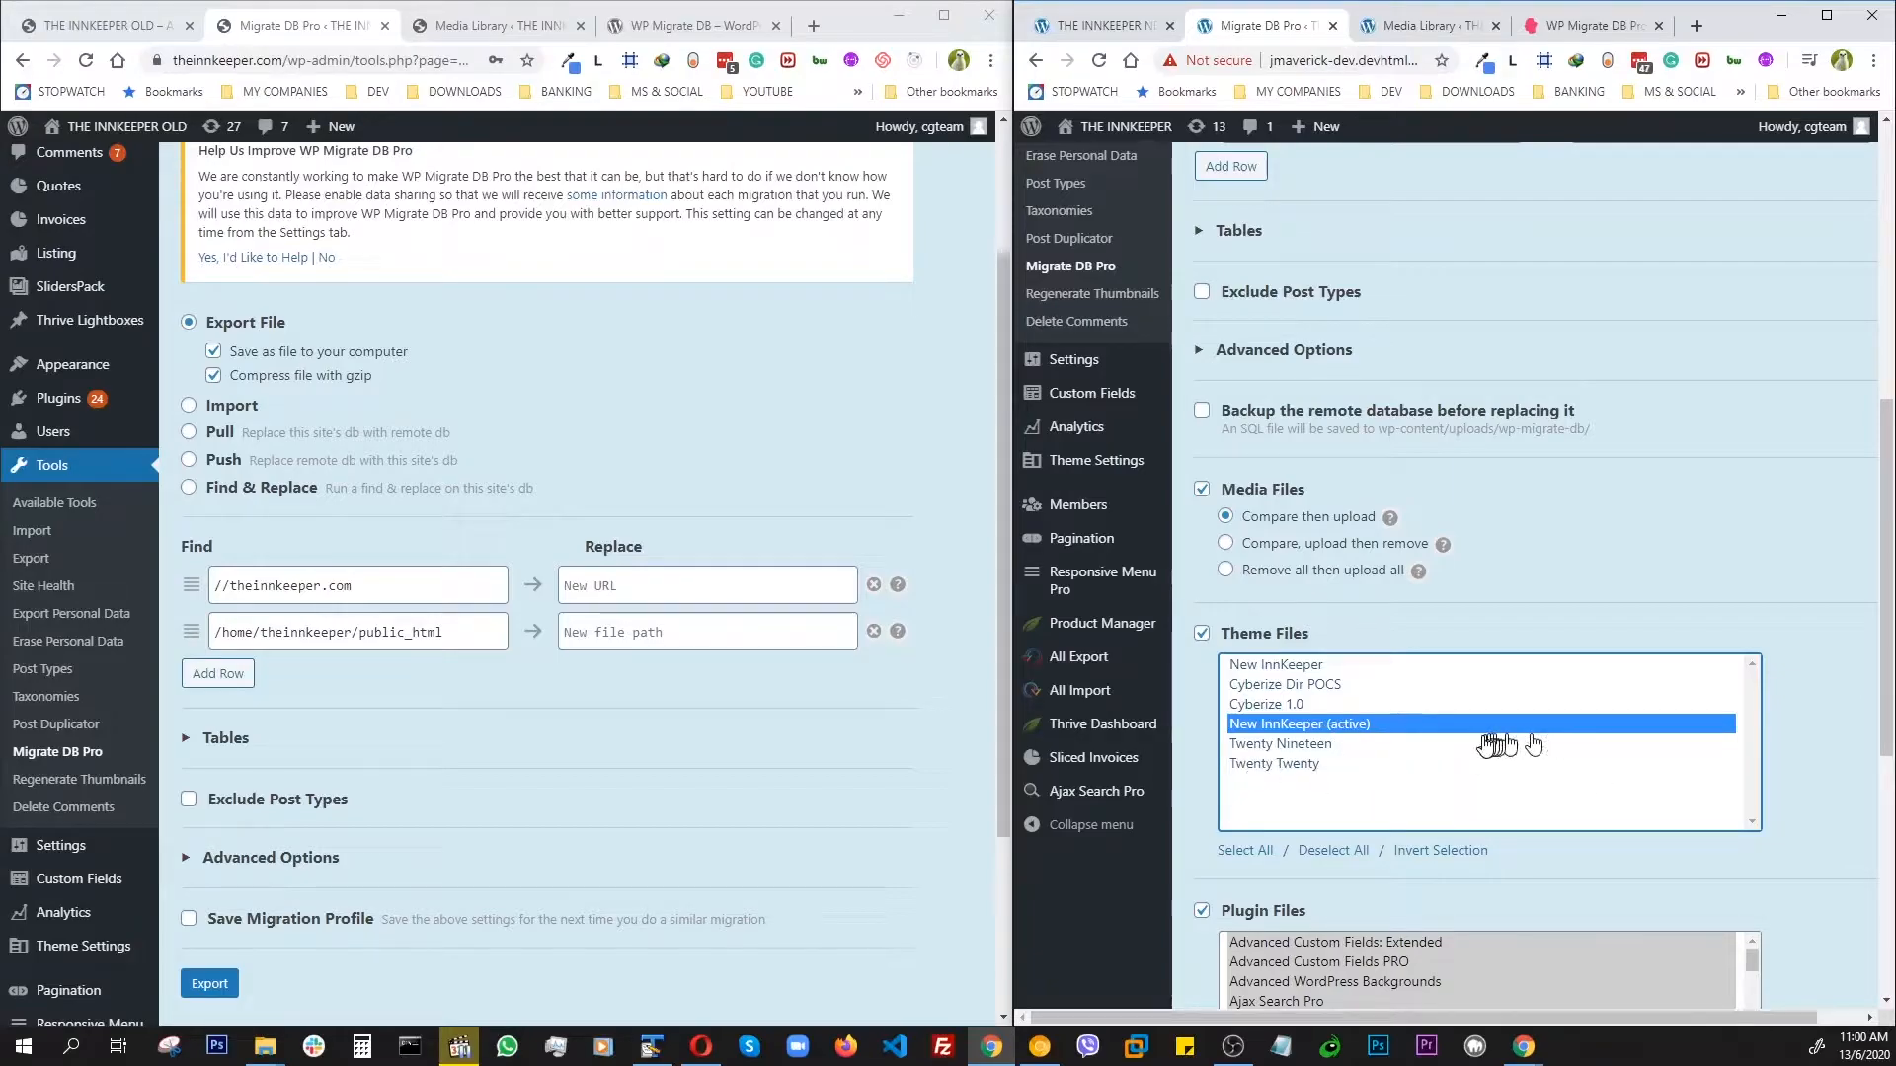
pyautogui.keyDown('ctrl'); pyautogui.click(1303, 745); pyautogui.keyUp('ctrl')
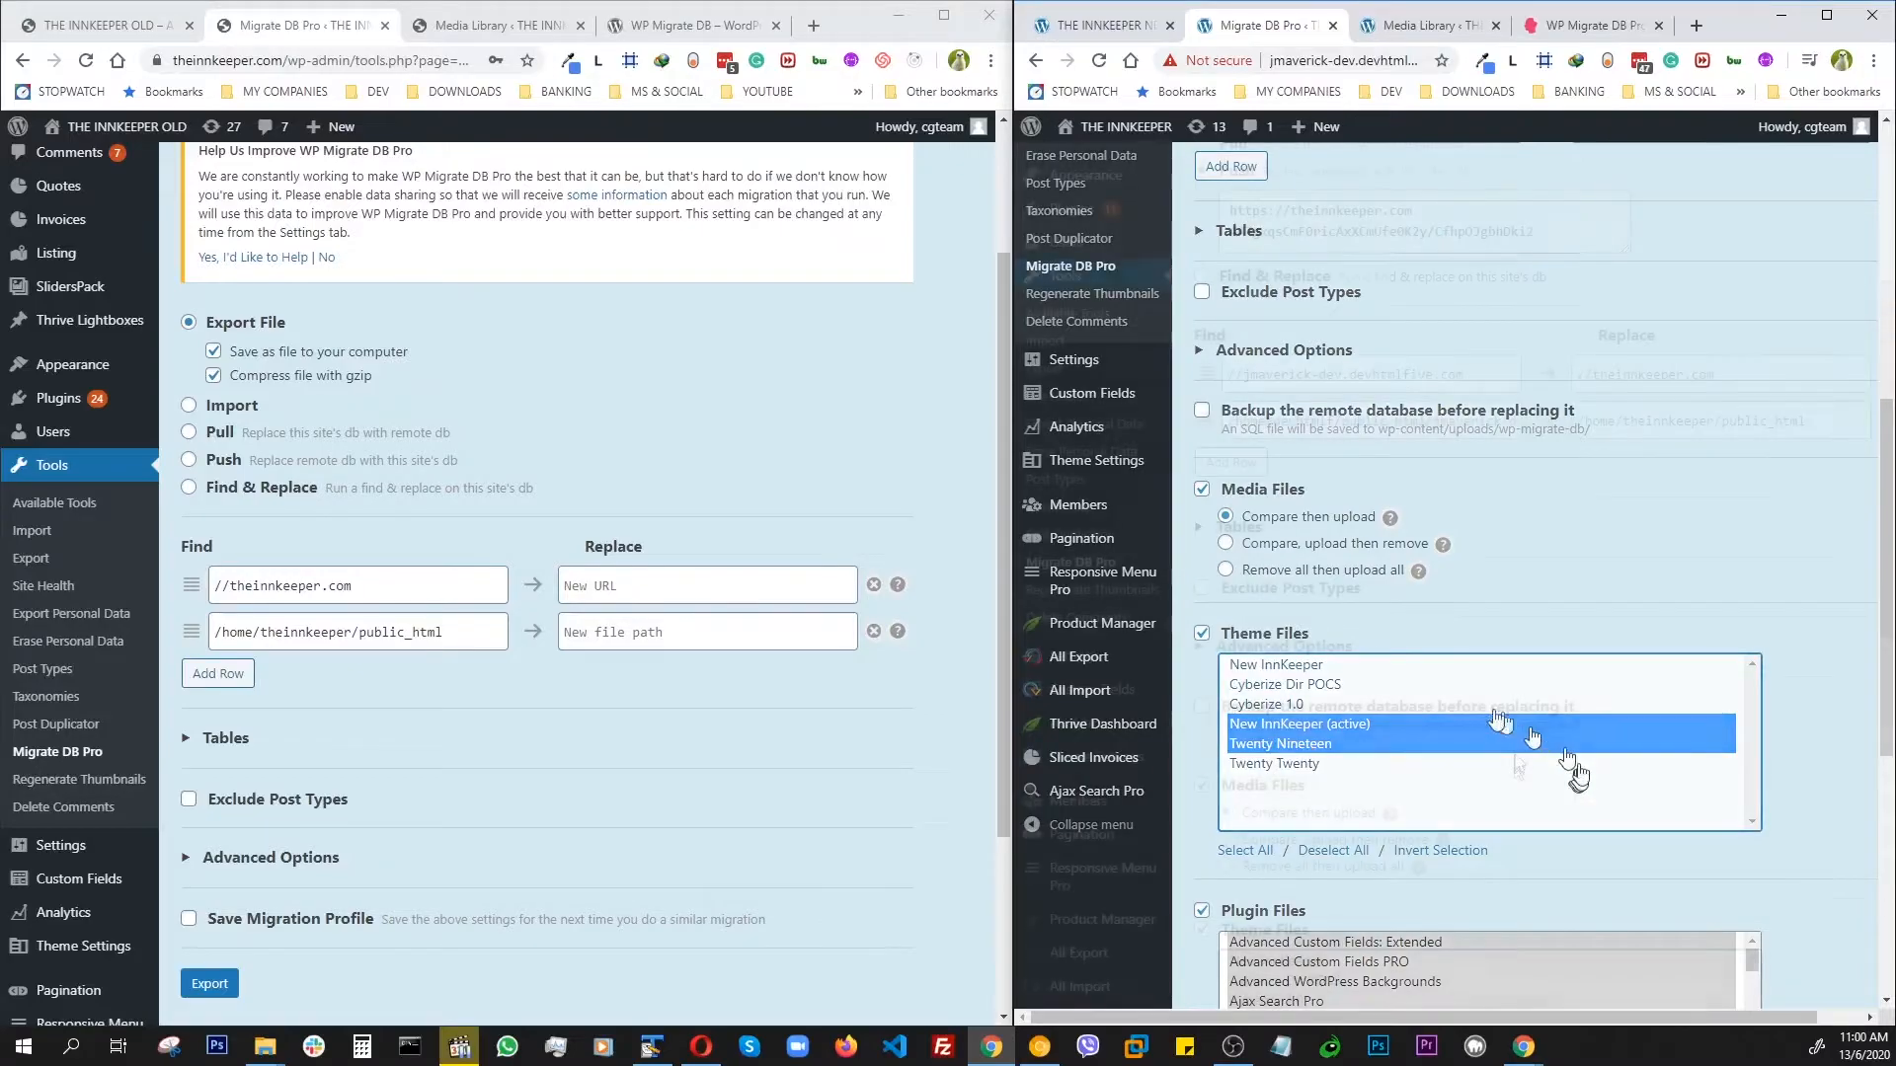
# Step: Check the push options, widen the new site's browser window and start the push to the old site
pyautogui.scroll(6, 1629, 691)
pyautogui.scroll(-10, 1681, 600)
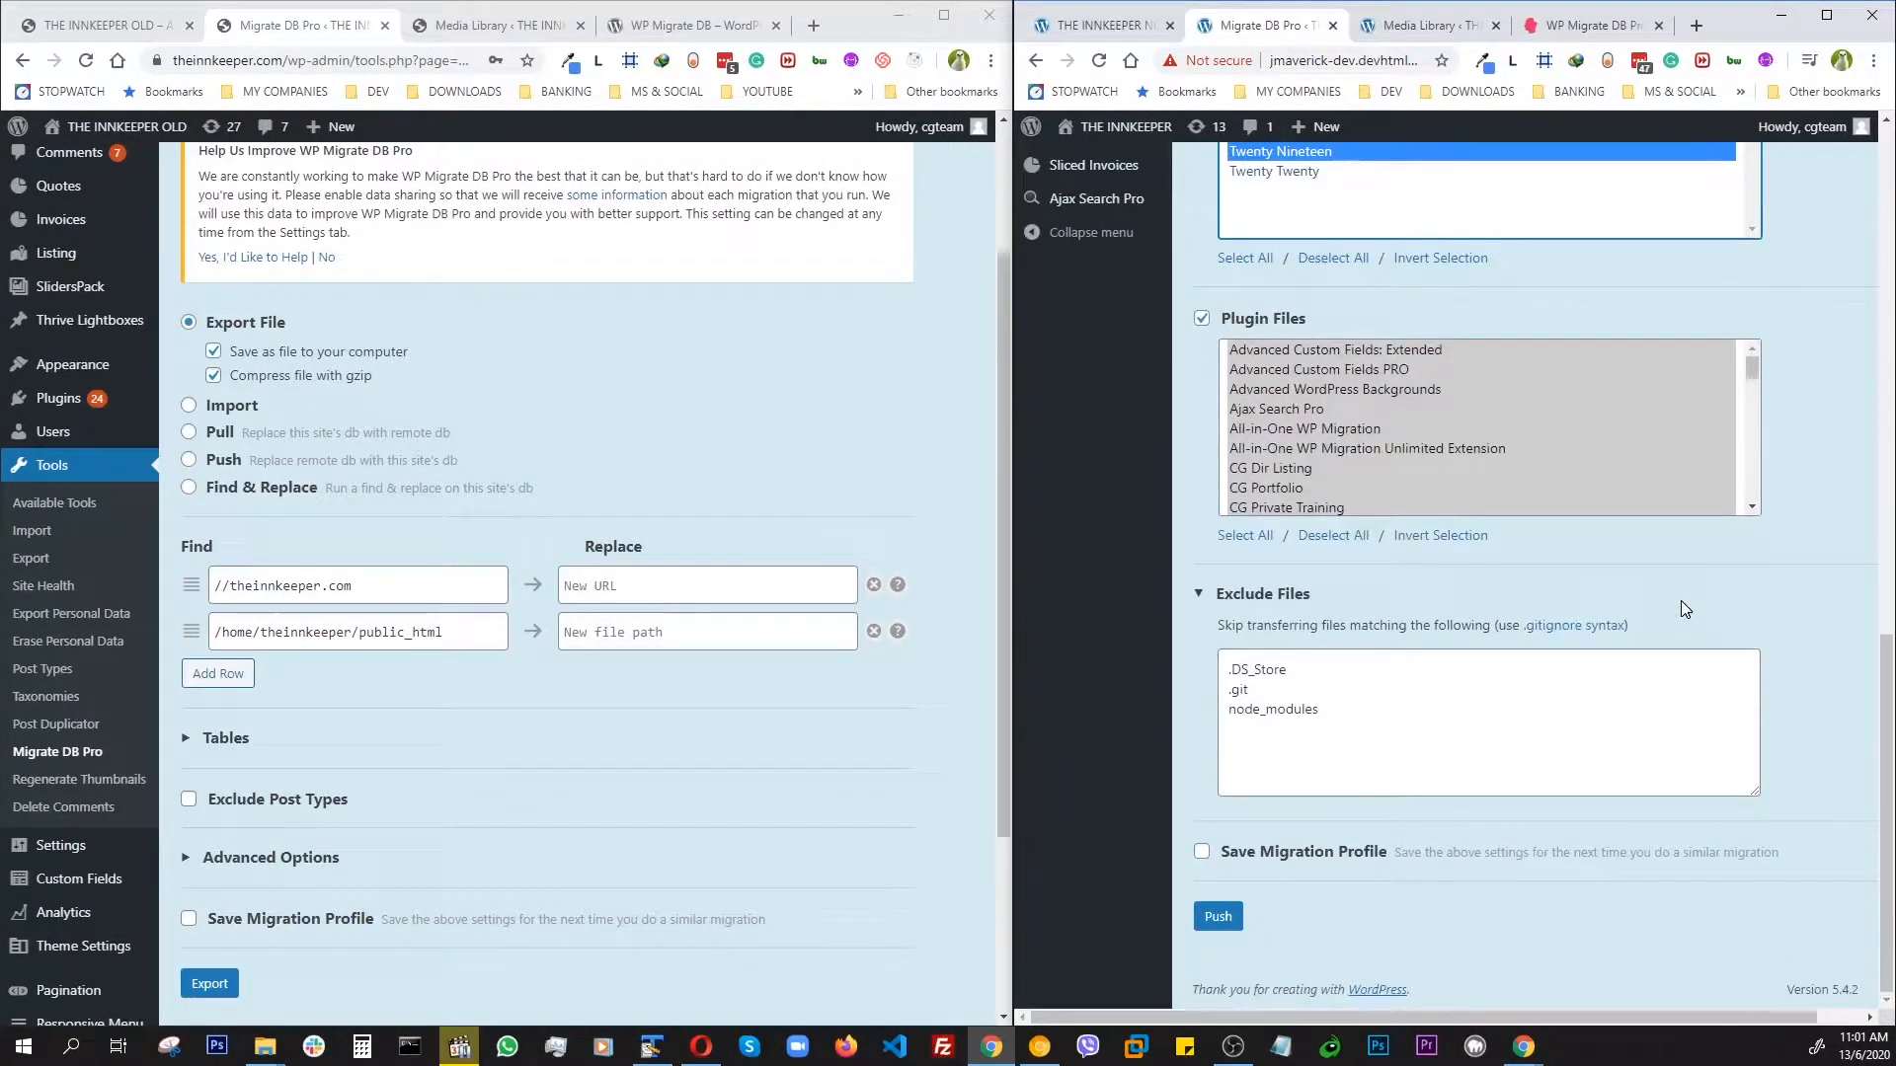
pyautogui.scroll(8, 1681, 600)
pyautogui.scroll(-8, 1680, 600)
pyautogui.moveTo(1014, 918); pyautogui.dragTo(916, 918)
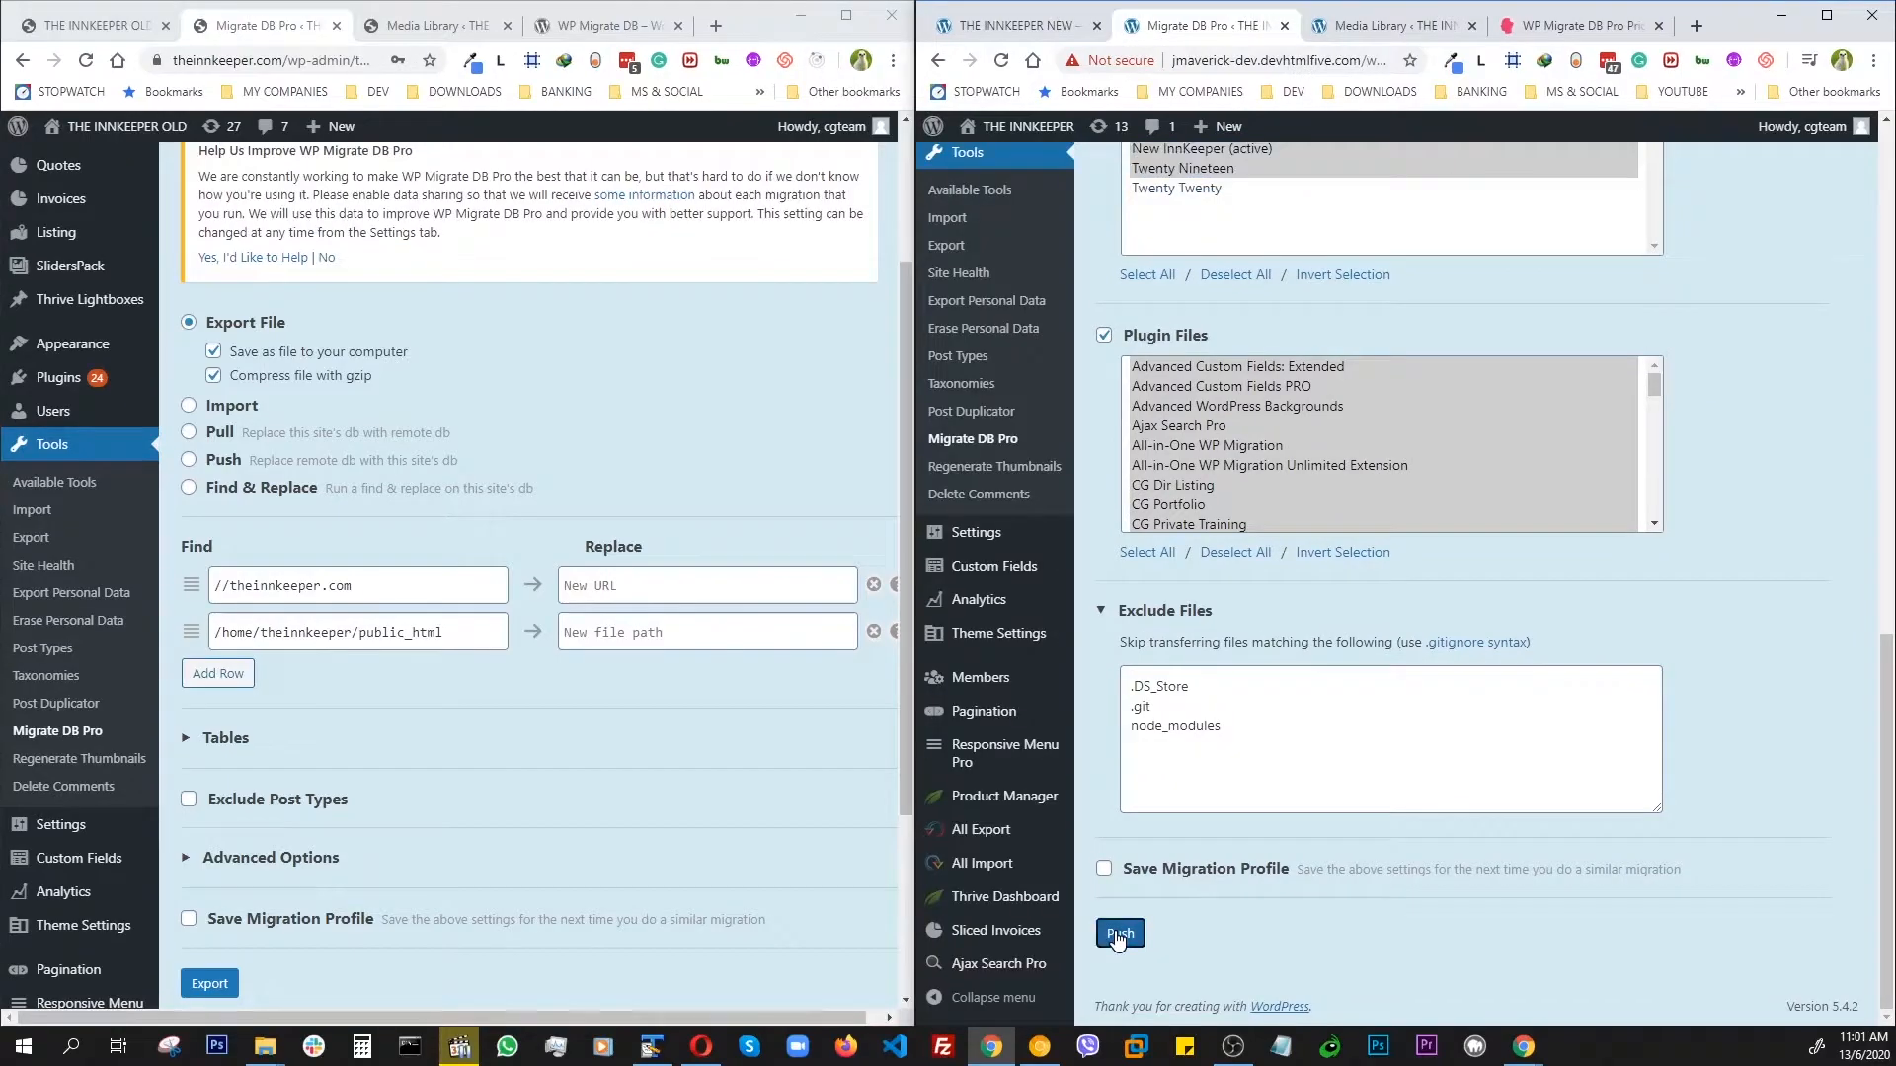
pyautogui.click(1118, 936)
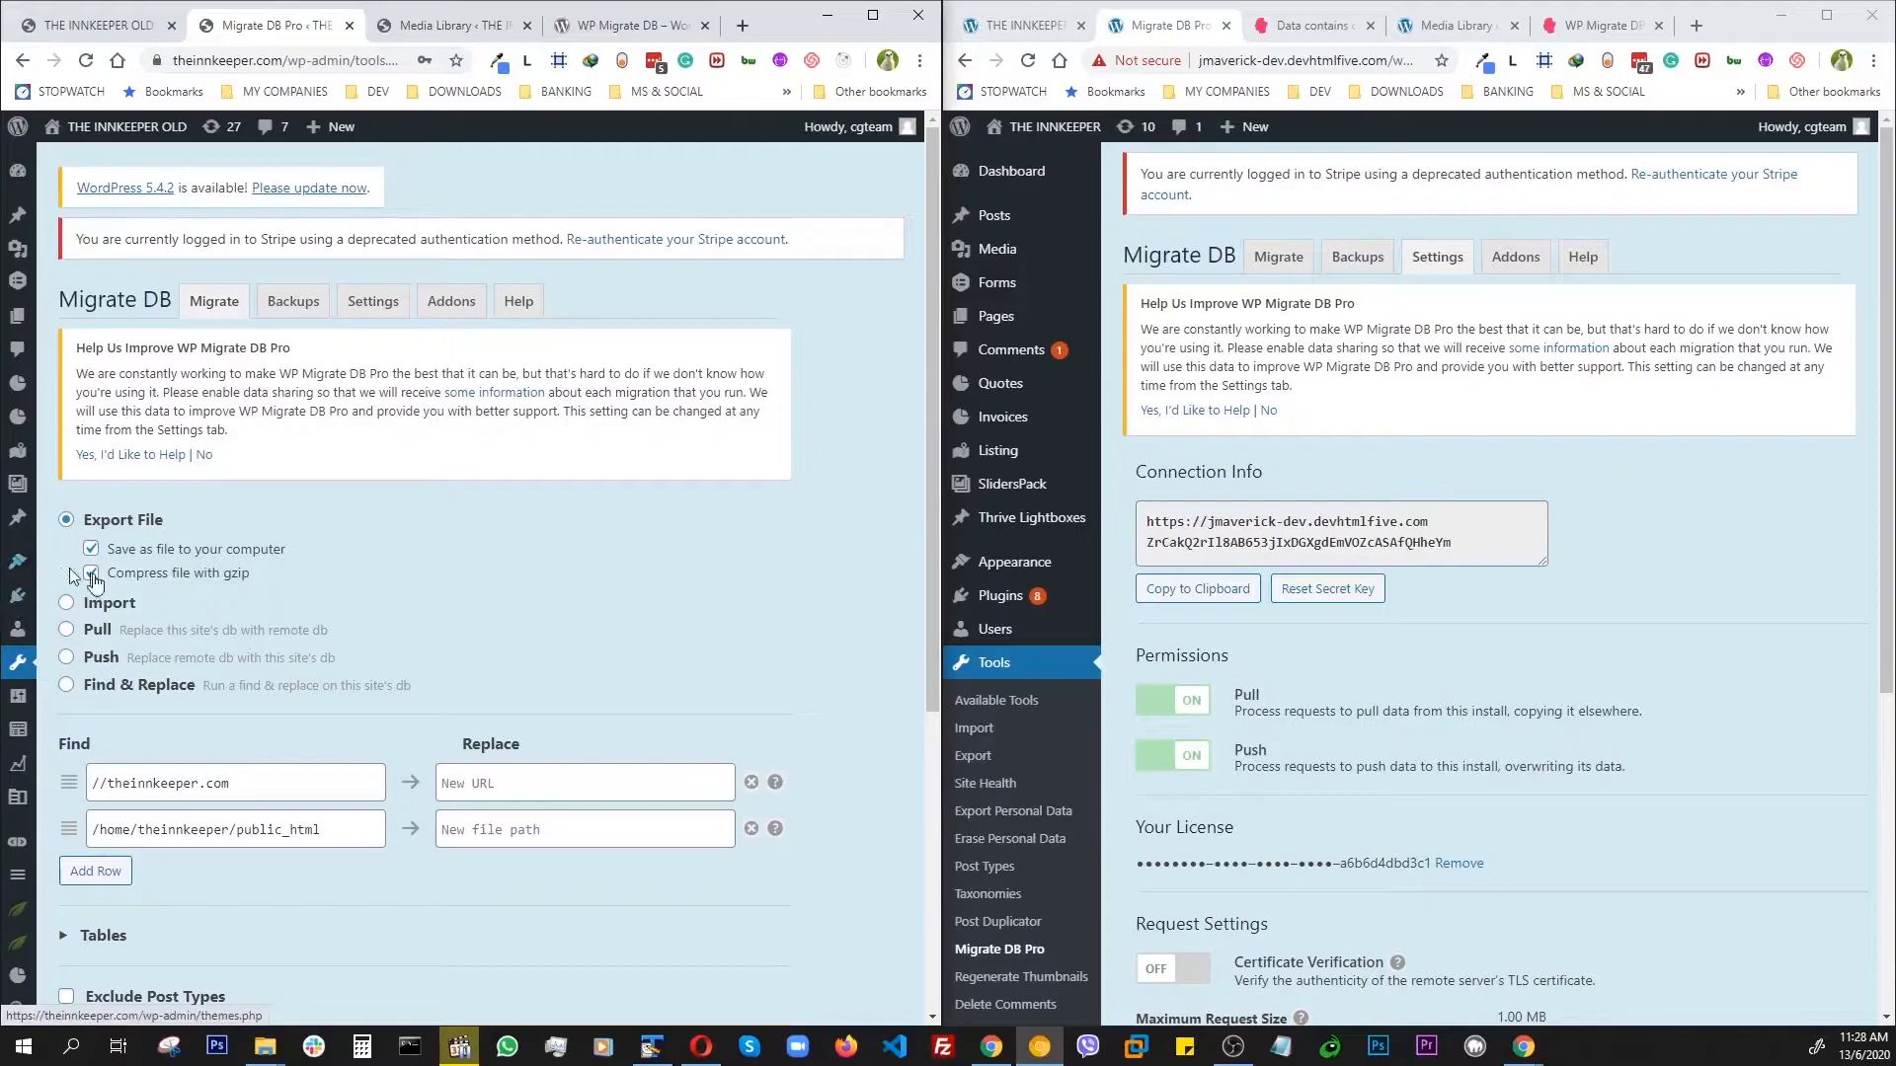
# Step: Set the old site to pull and fill its connection info with the site URL and secret key copied from the new site
pyautogui.click(67, 632)
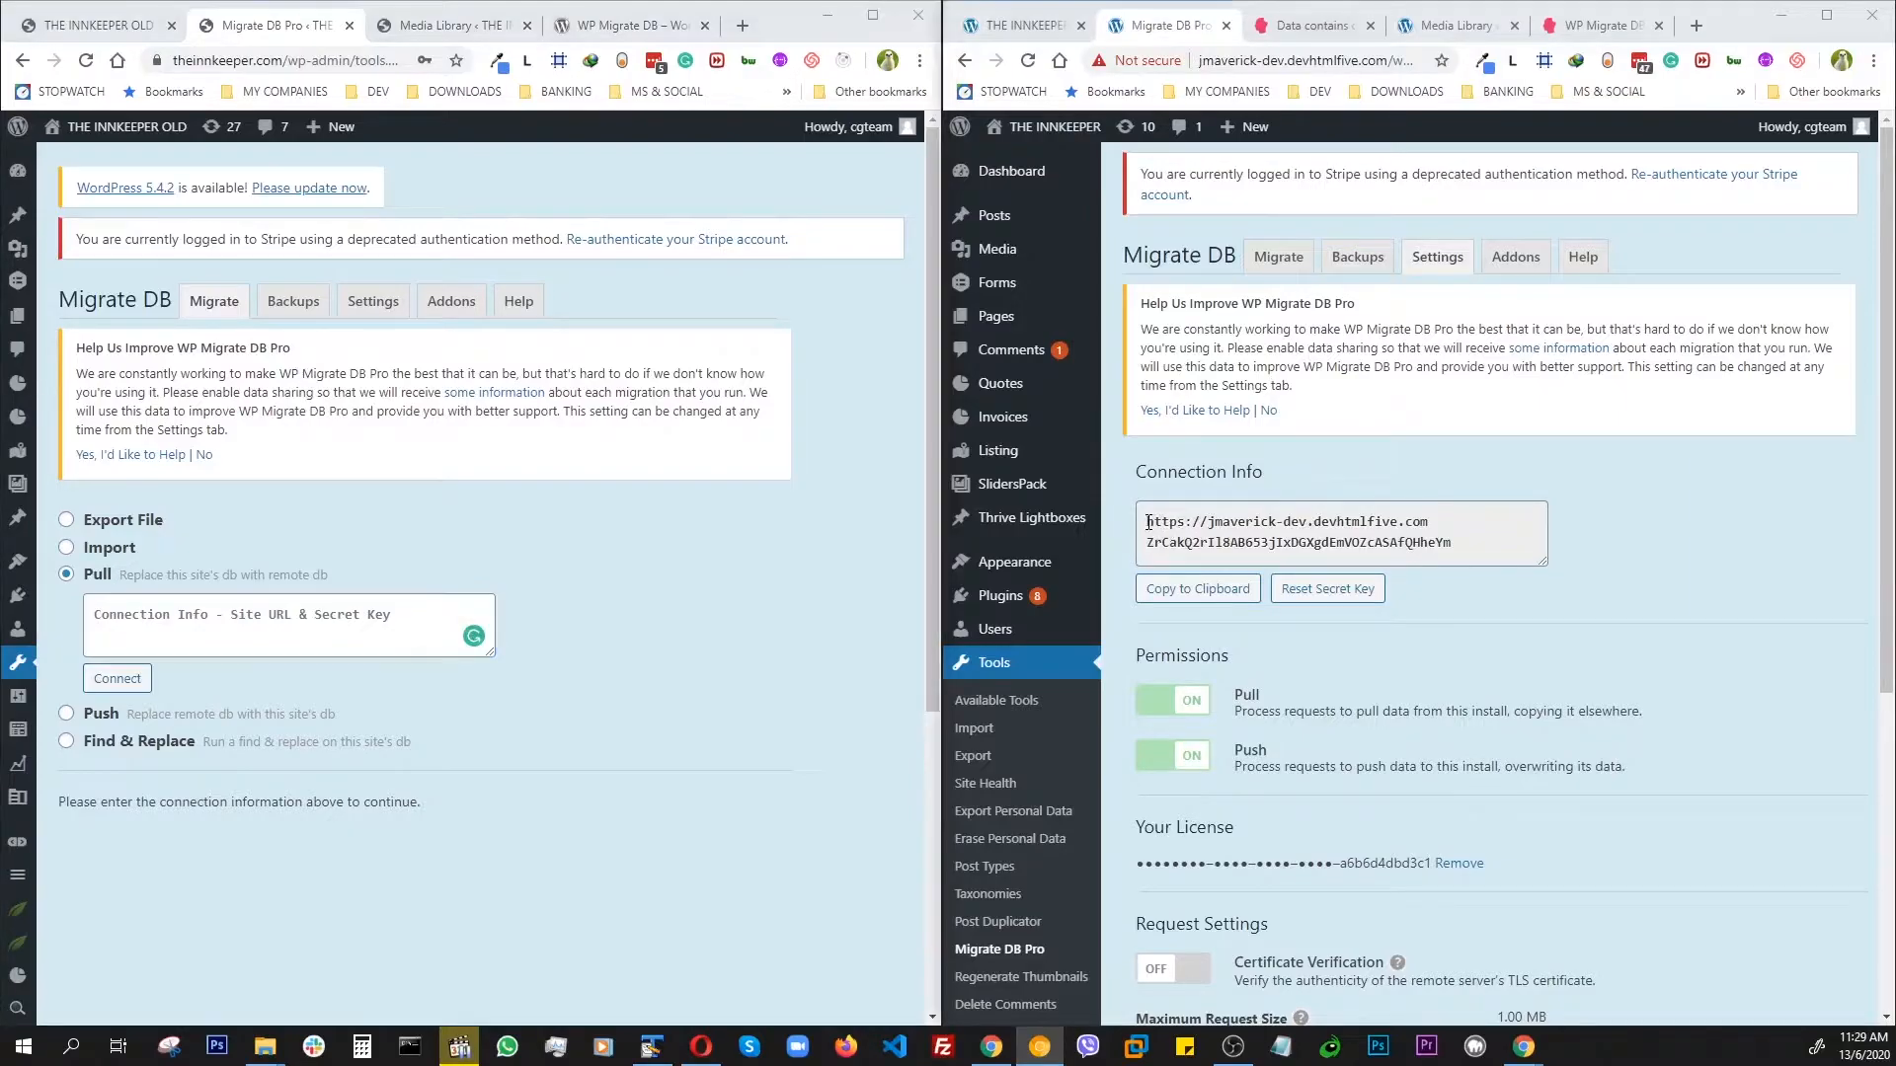
pyautogui.moveTo(1149, 523); pyautogui.dragTo(1453, 545)
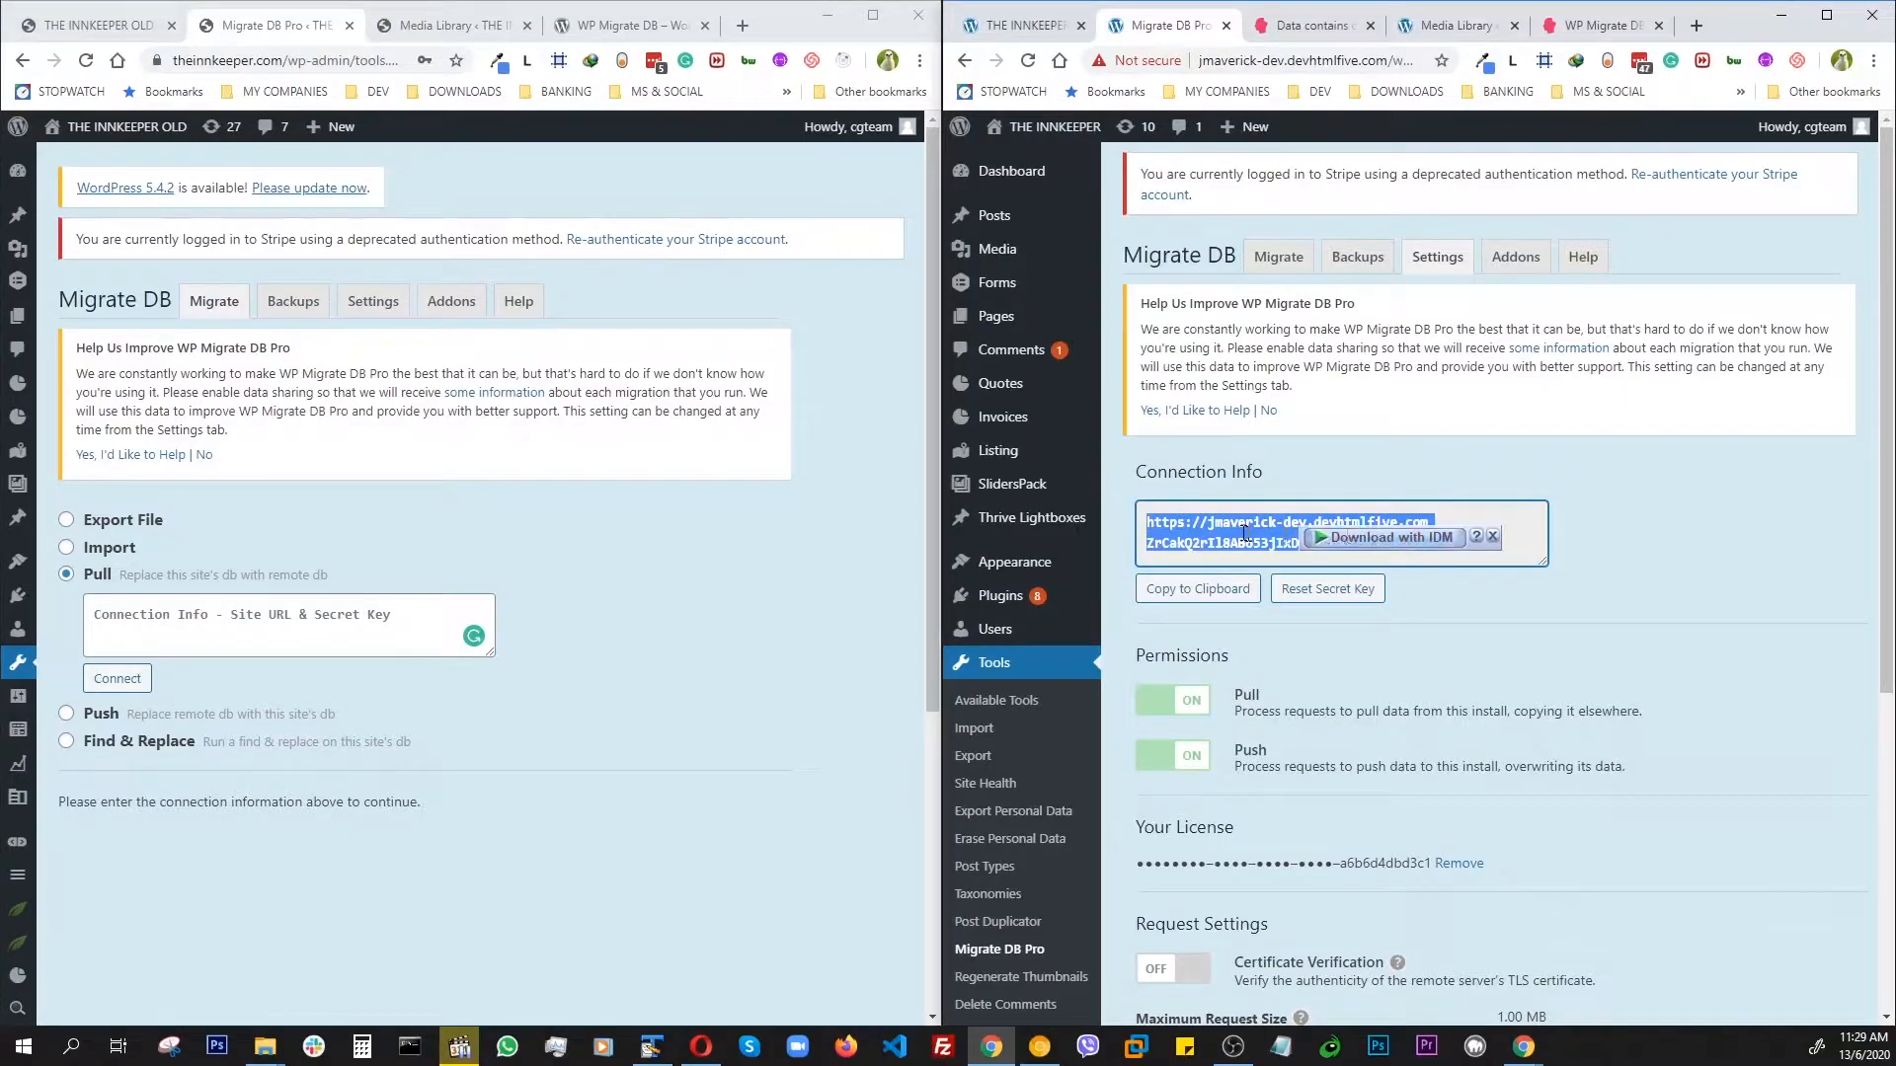
pyautogui.click(1493, 536)
pyautogui.rightClick(1339, 530)
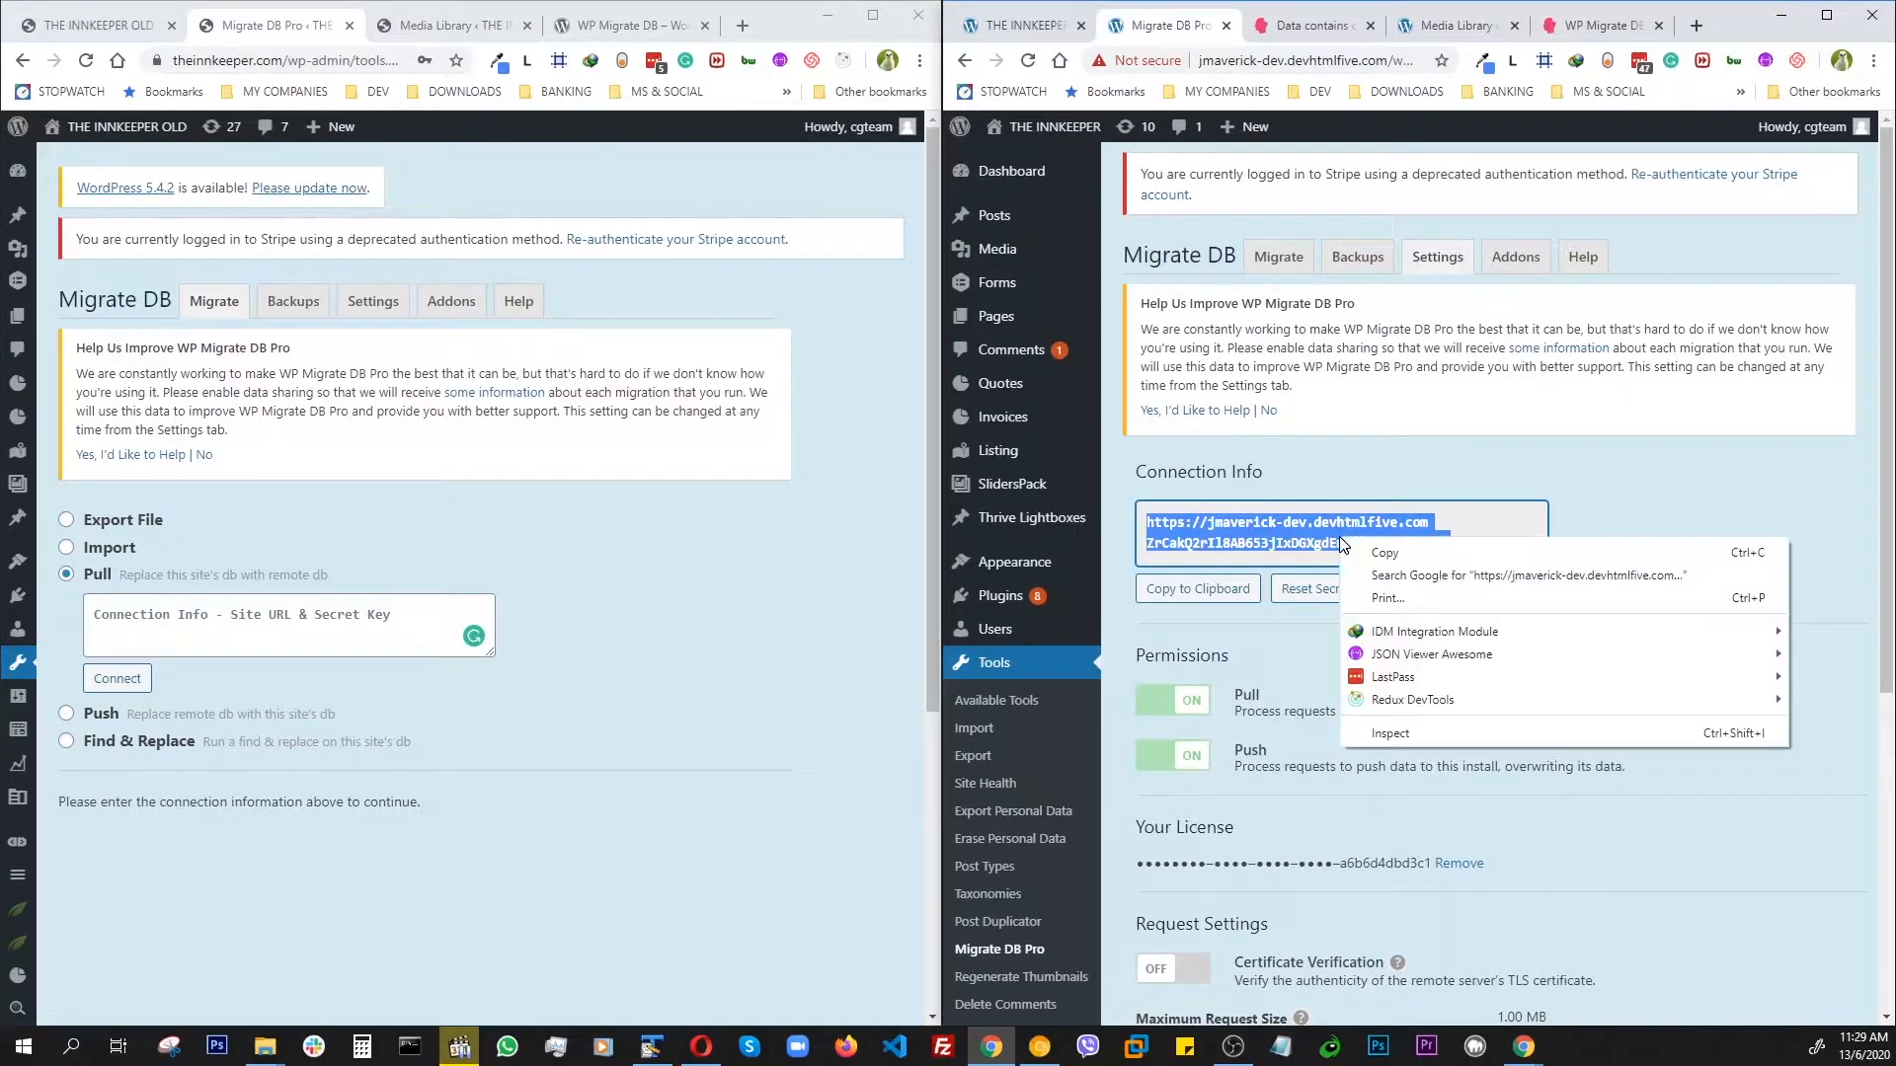
pyautogui.click(1383, 546)
pyautogui.click(205, 620)
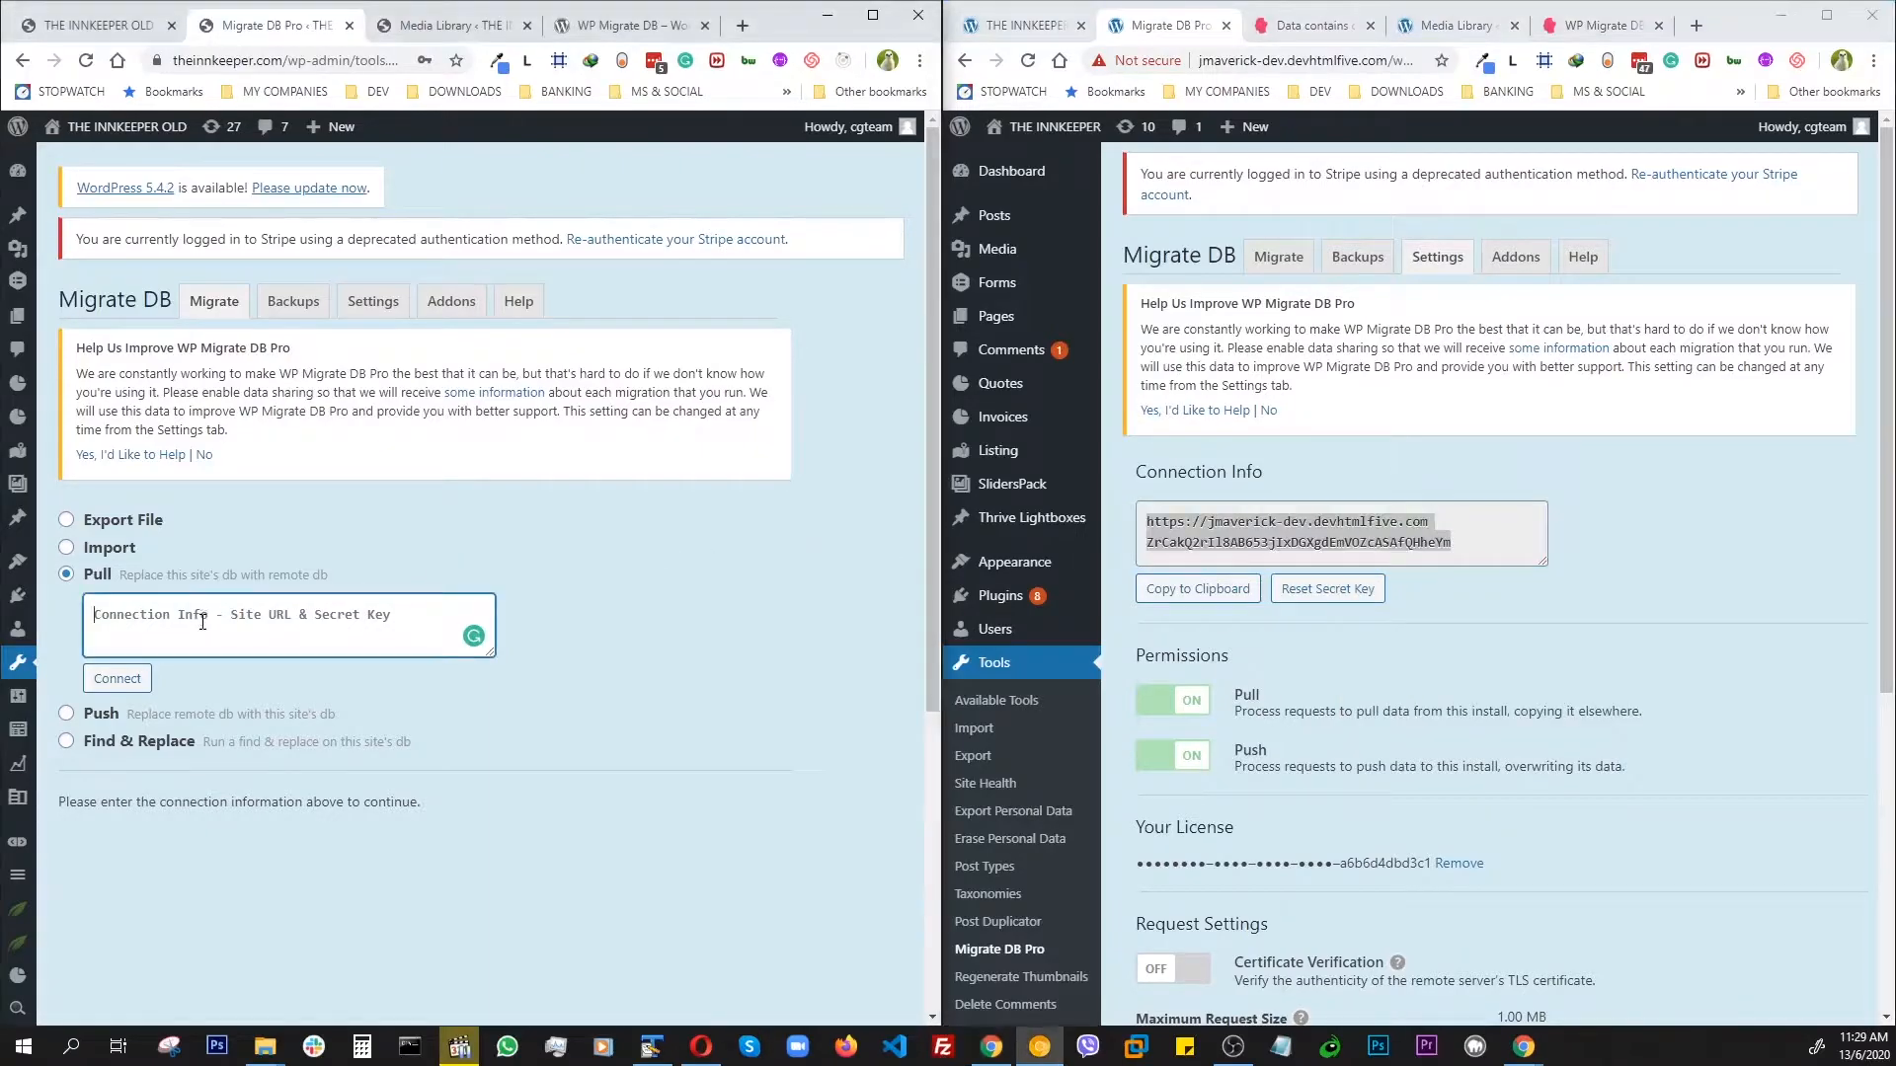
pyautogui.rightClick(204, 625)
pyautogui.click(246, 772)
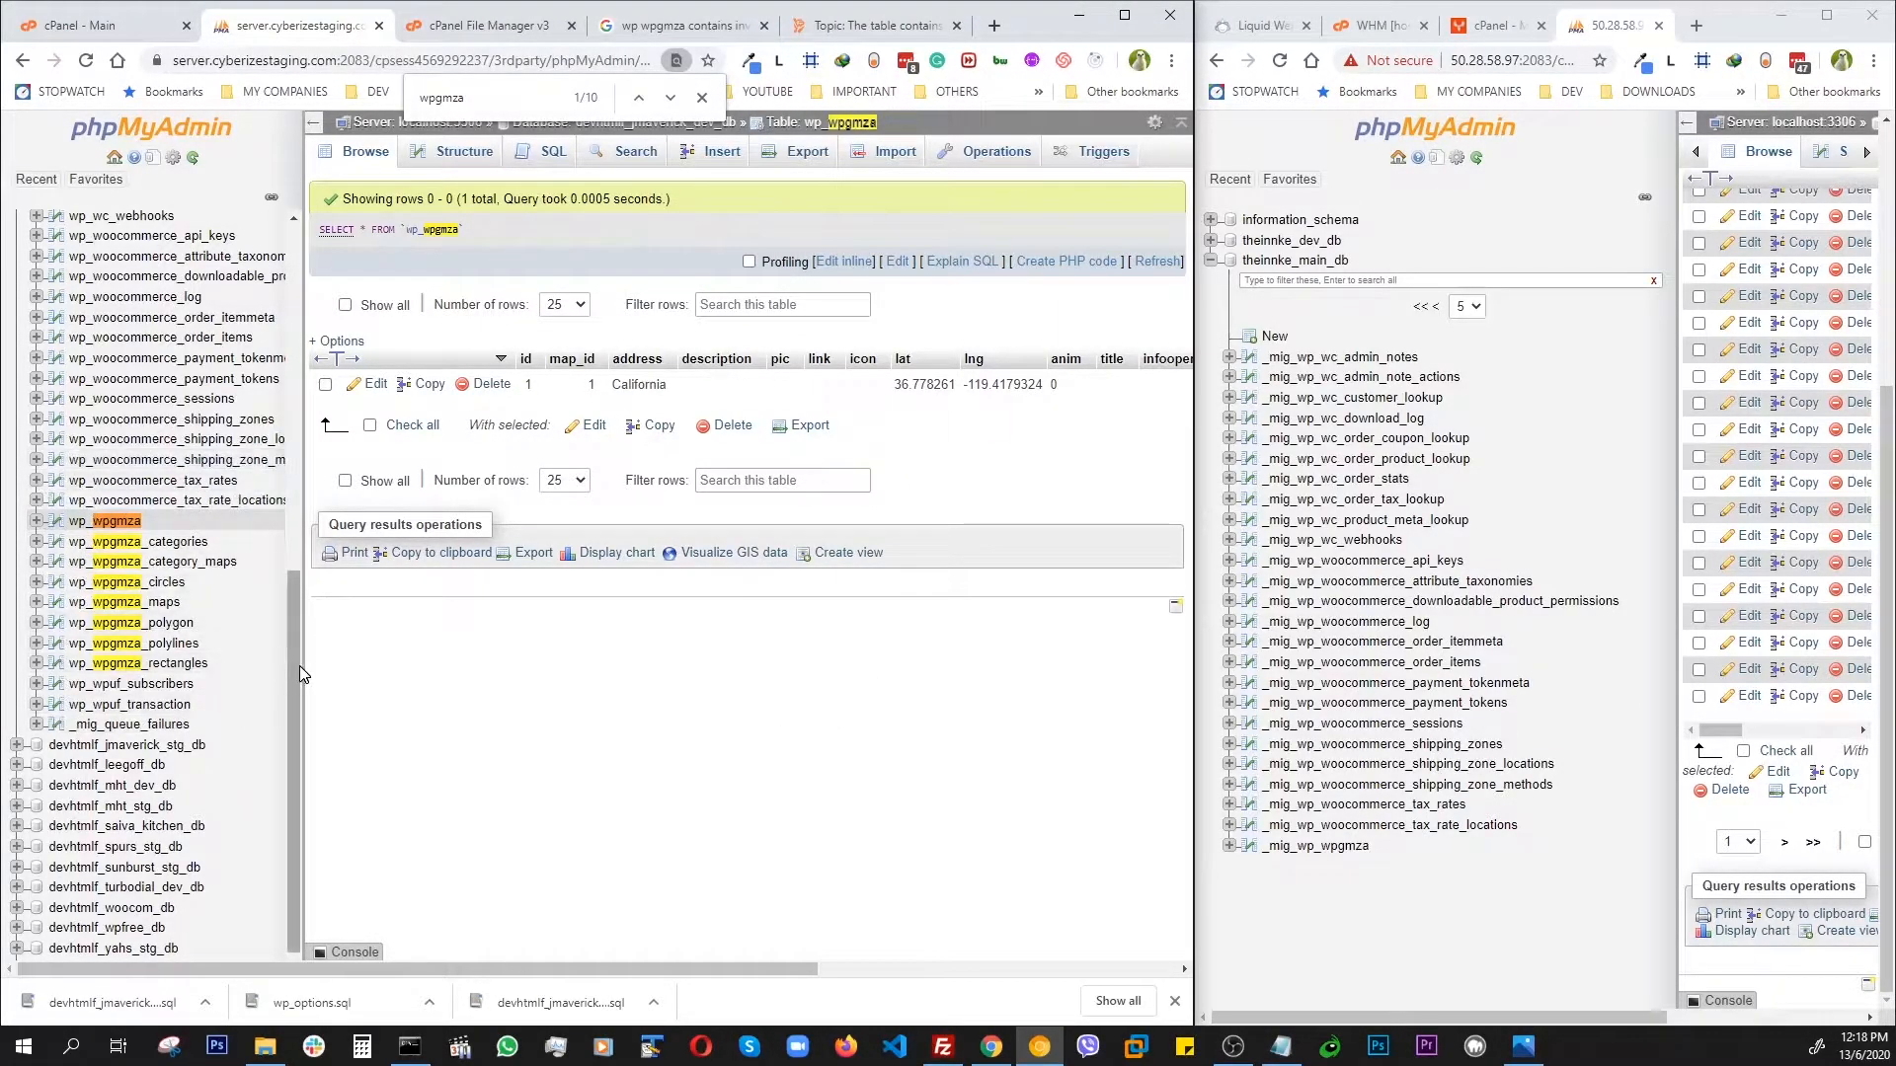
# Step: Open the table structure of the devhtmlf_jmaverick_dev_db database in phpMyAdmin and widen its browser window
pyautogui.moveTo(294, 665); pyautogui.dragTo(292, 326)
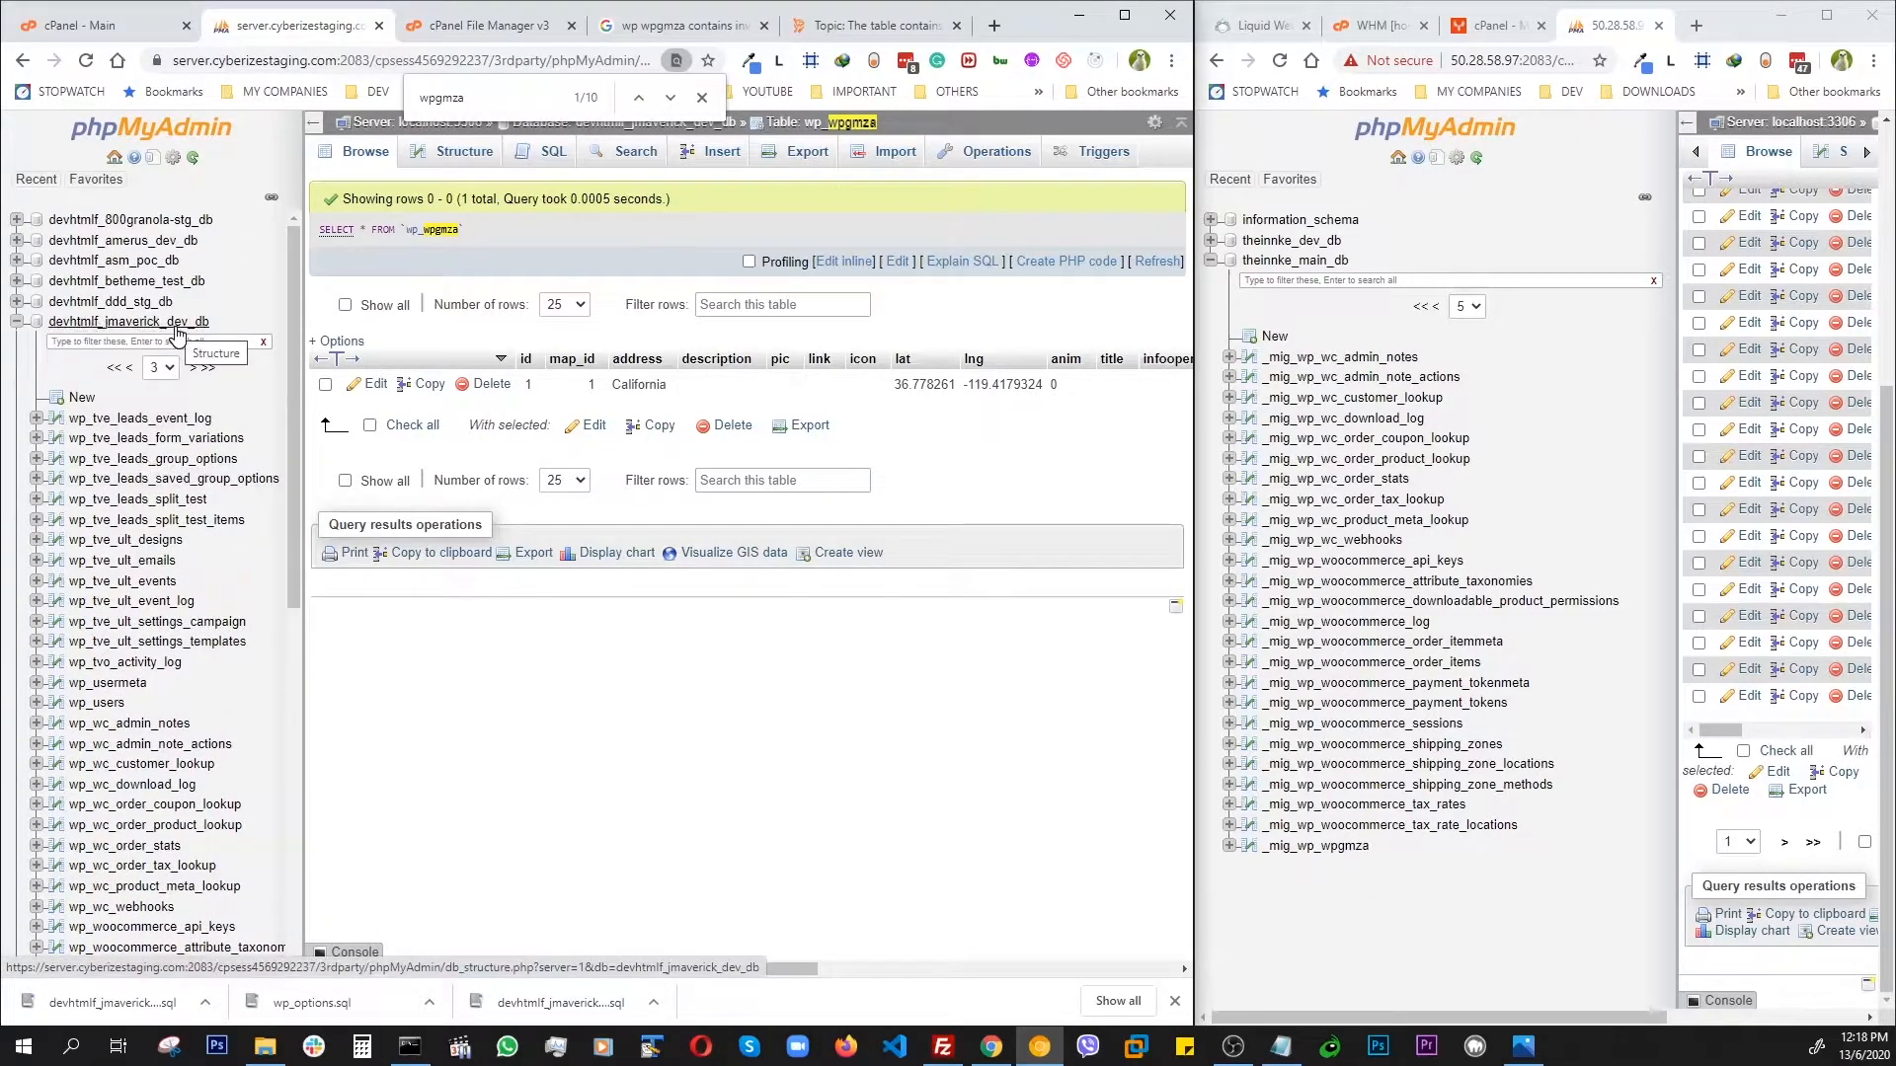
pyautogui.scroll(-7, 30, 518)
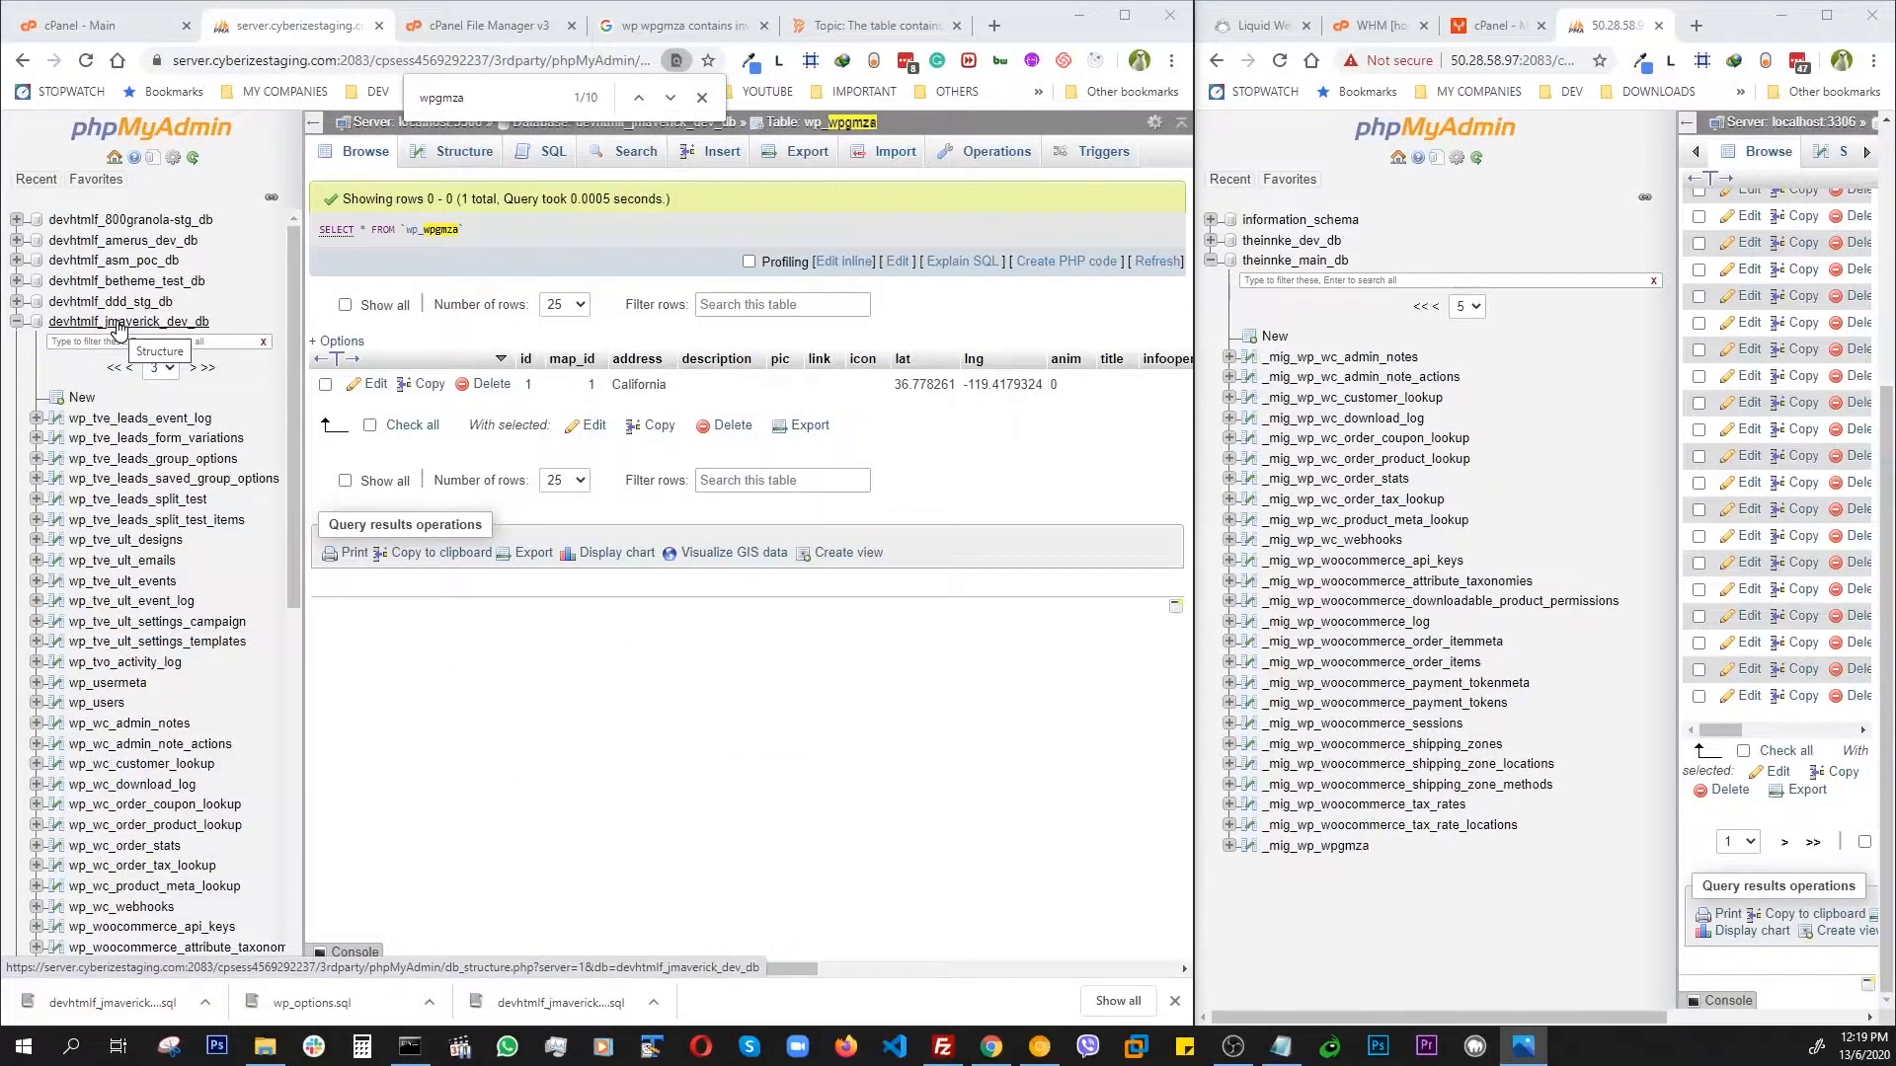
pyautogui.click(116, 326)
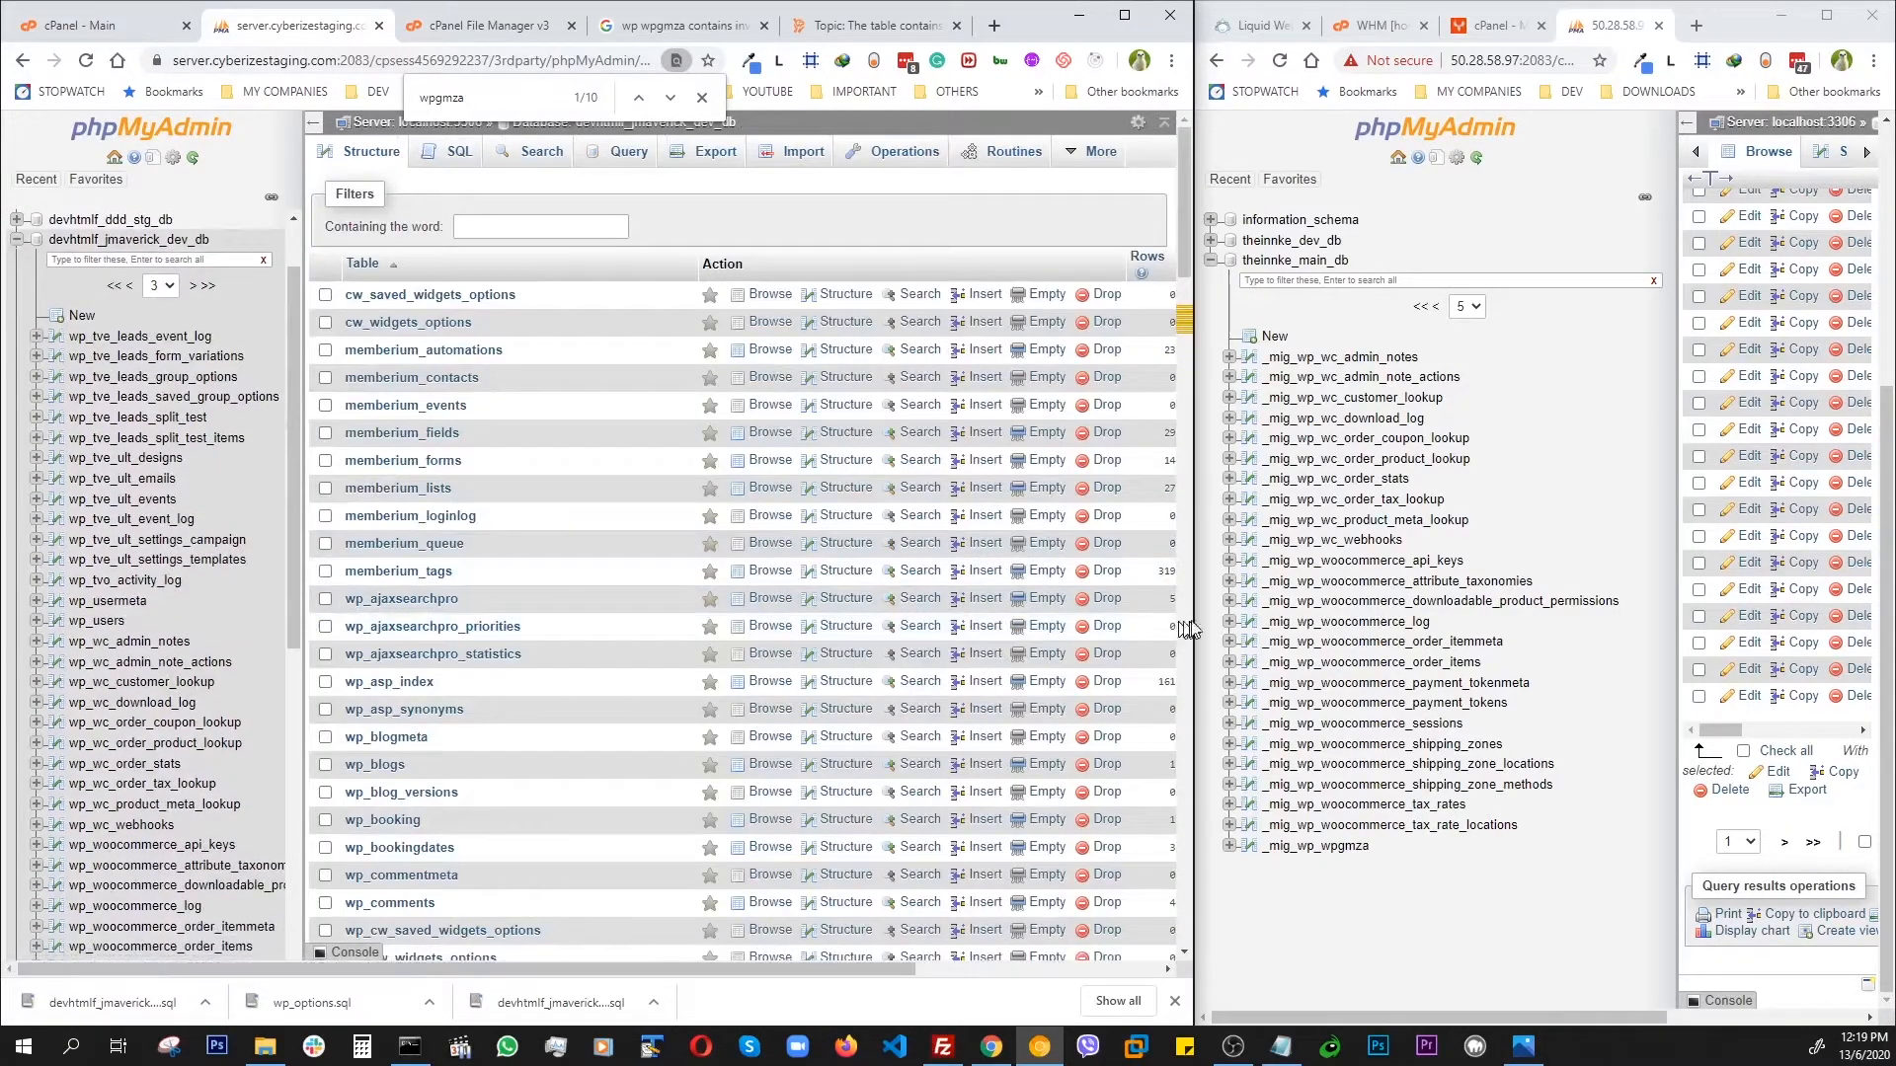
pyautogui.moveTo(1192, 624); pyautogui.dragTo(1396, 624)
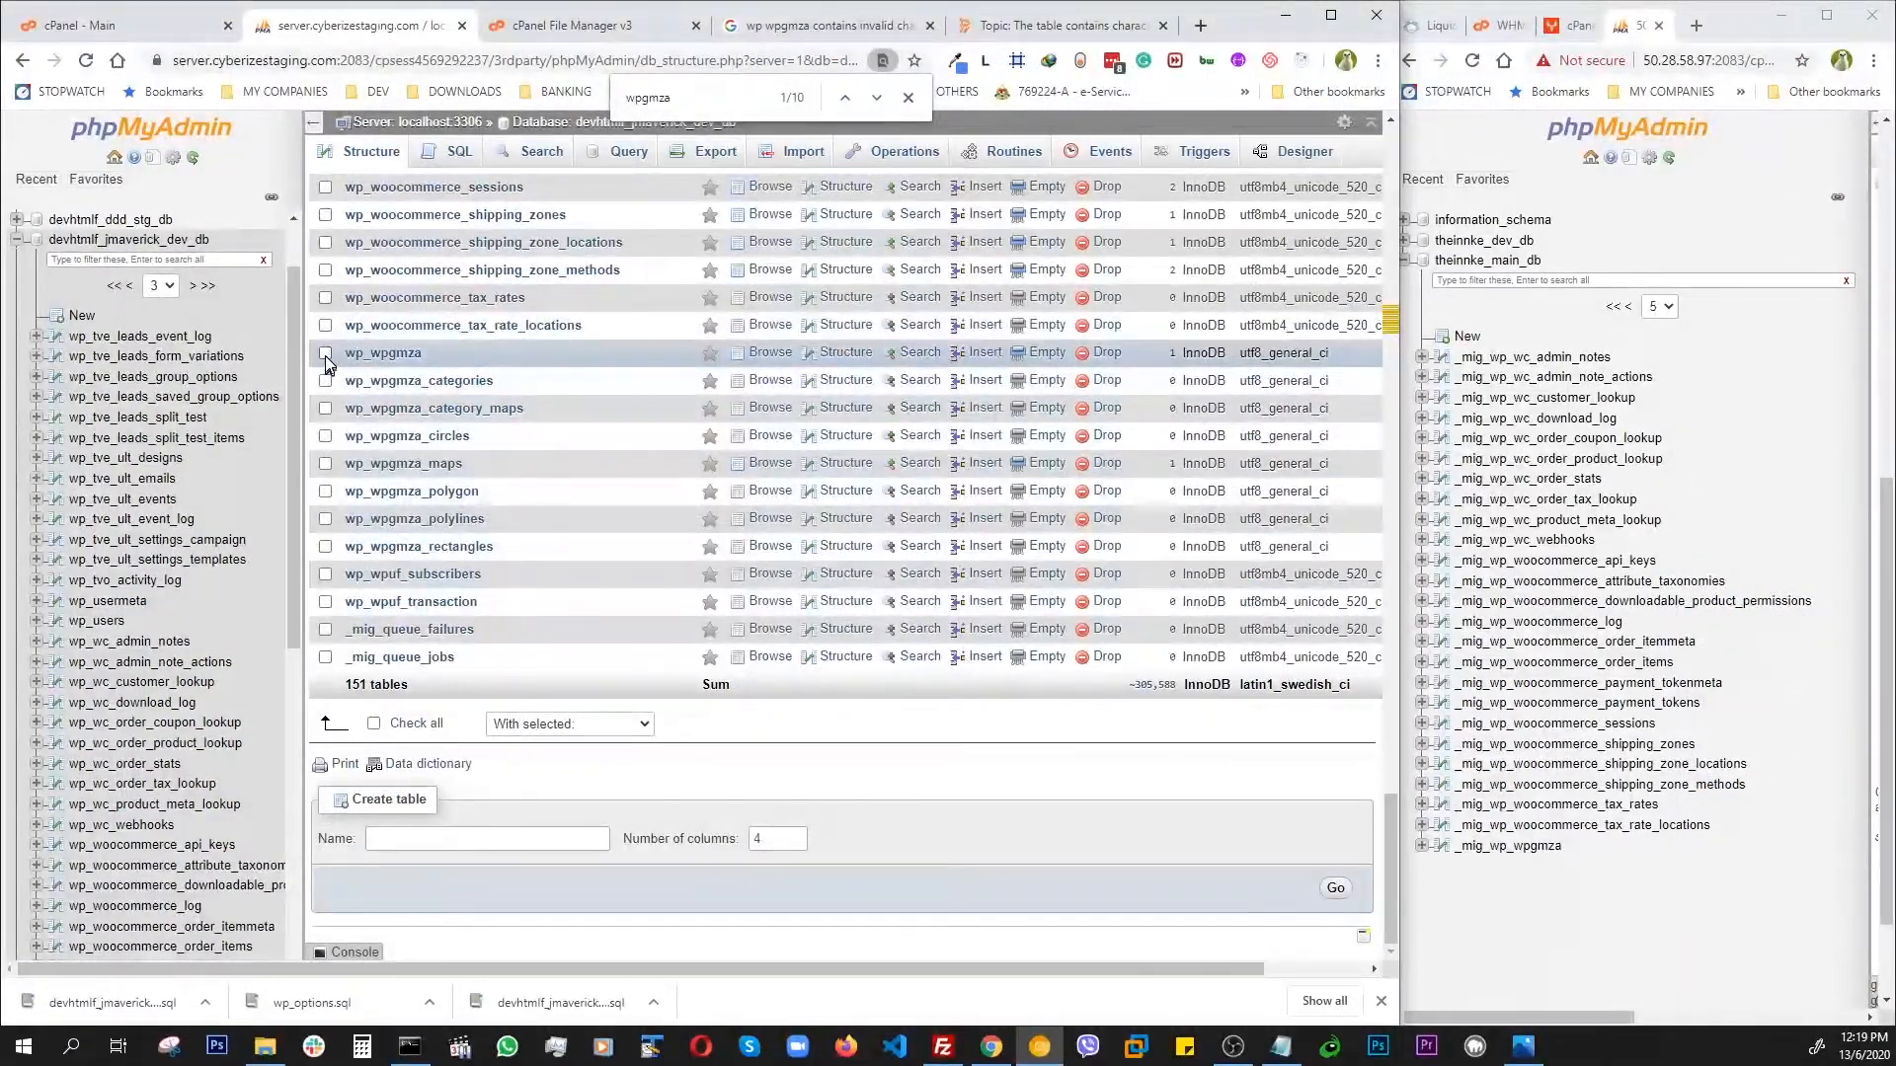
# Step: Drop wp_wpgmza and all tables starting with wp_wpgmza_ from devhtmlf_jmaverick_dev_db, keeping foreign key checks enabled
pyautogui.click(324, 353)
pyautogui.click(324, 381)
pyautogui.click(325, 408)
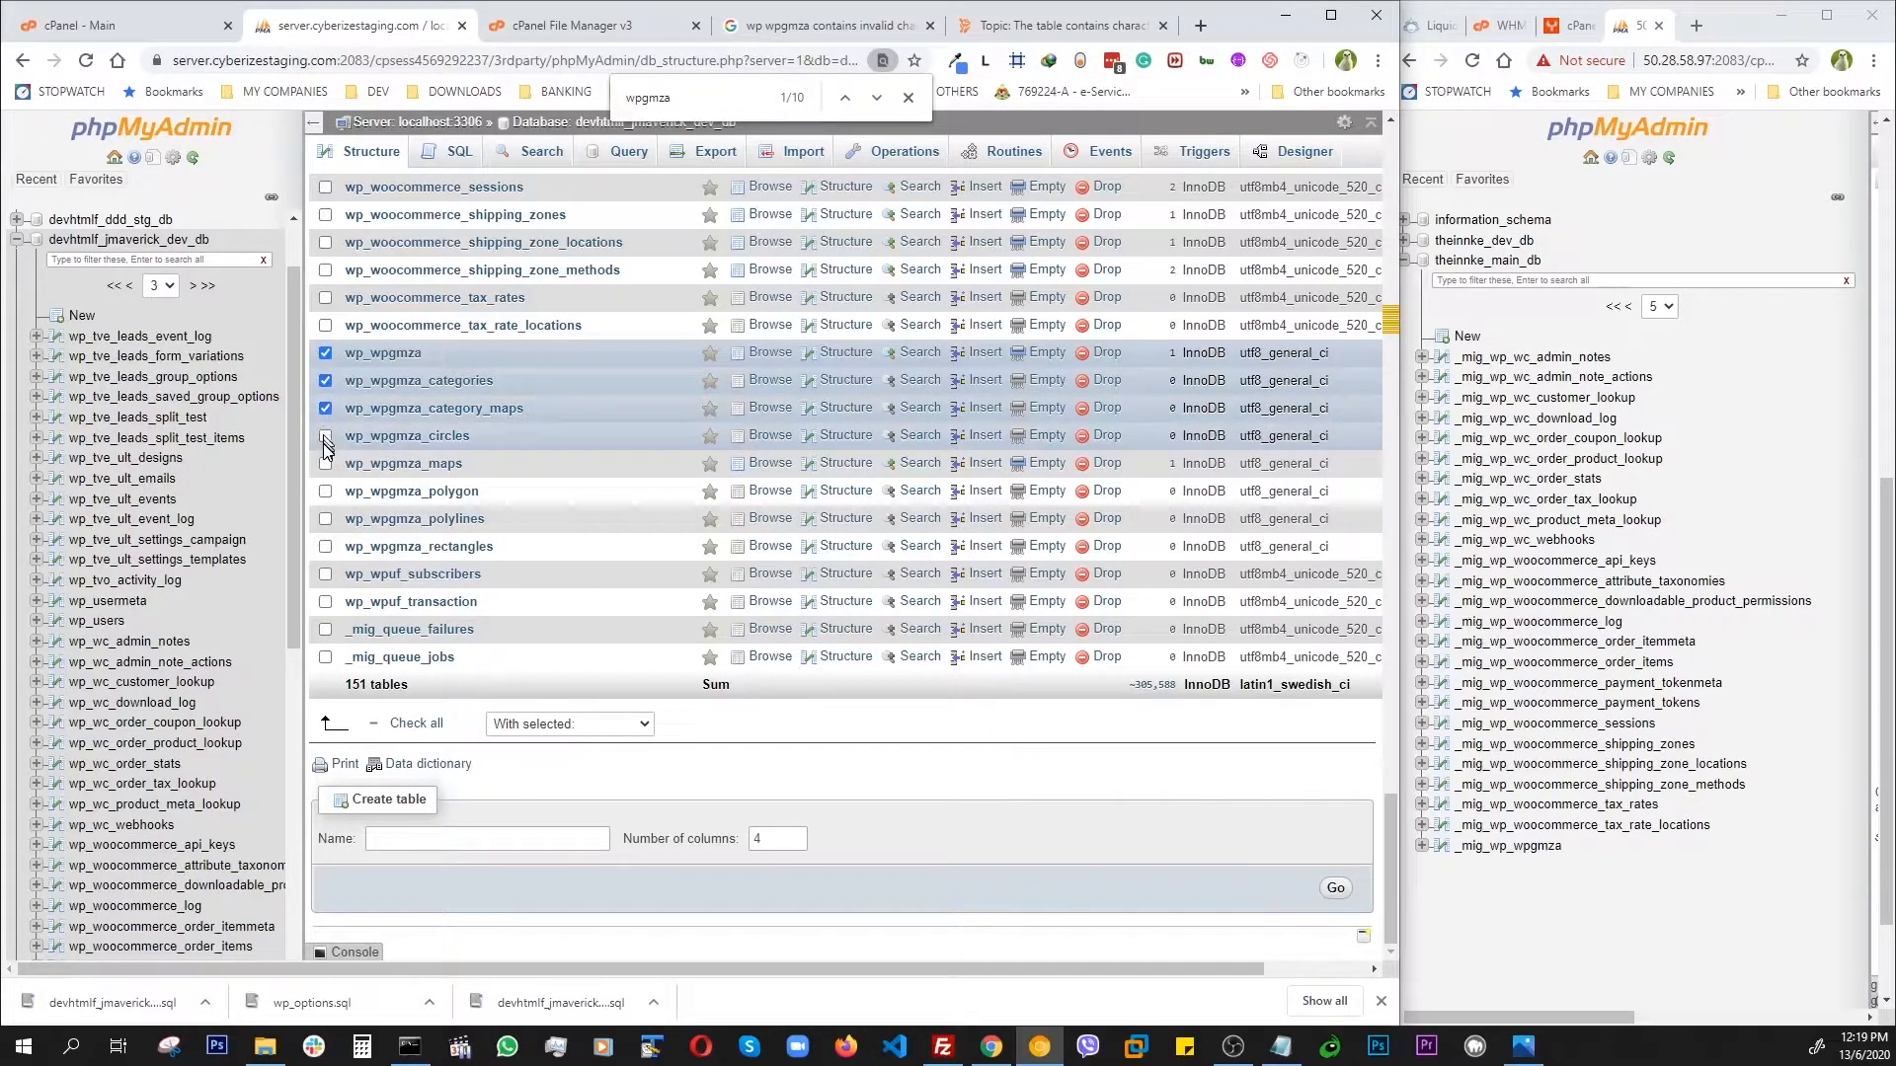
pyautogui.click(325, 437)
pyautogui.click(325, 464)
pyautogui.click(326, 491)
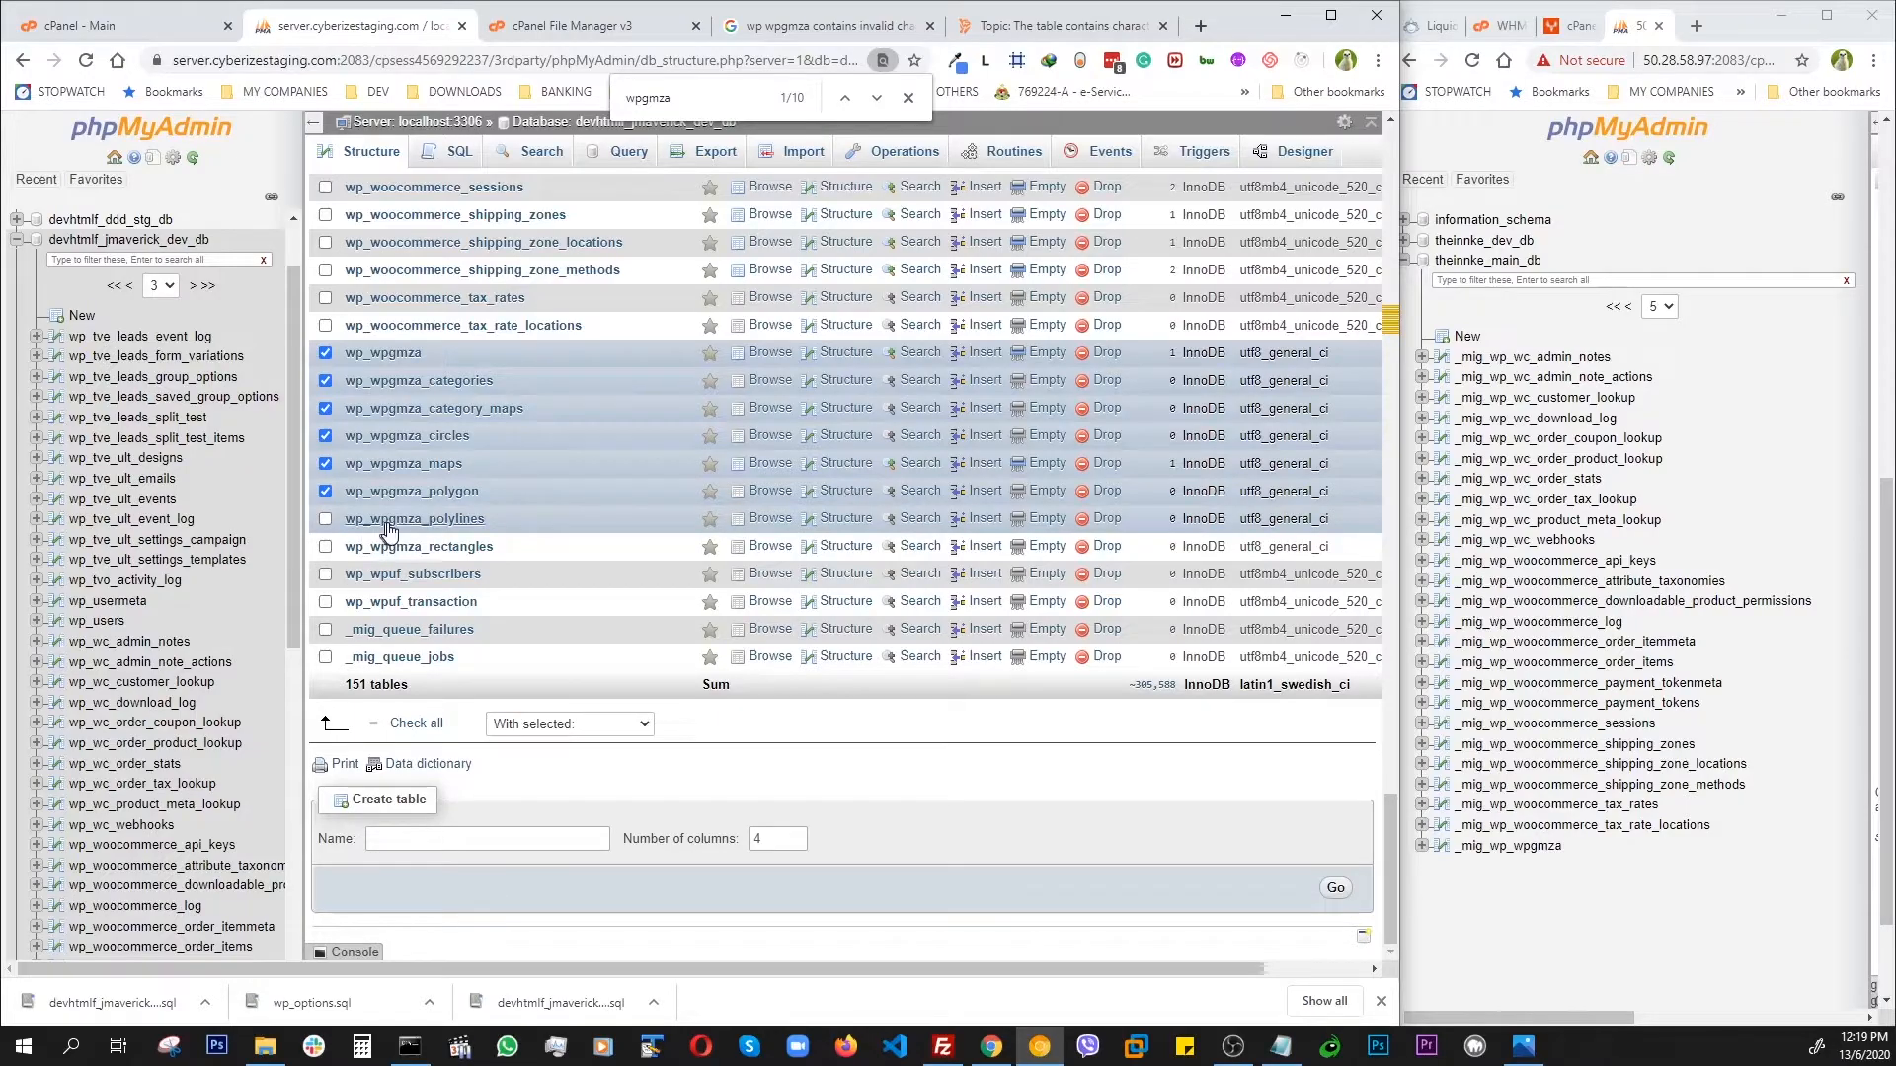
pyautogui.click(325, 519)
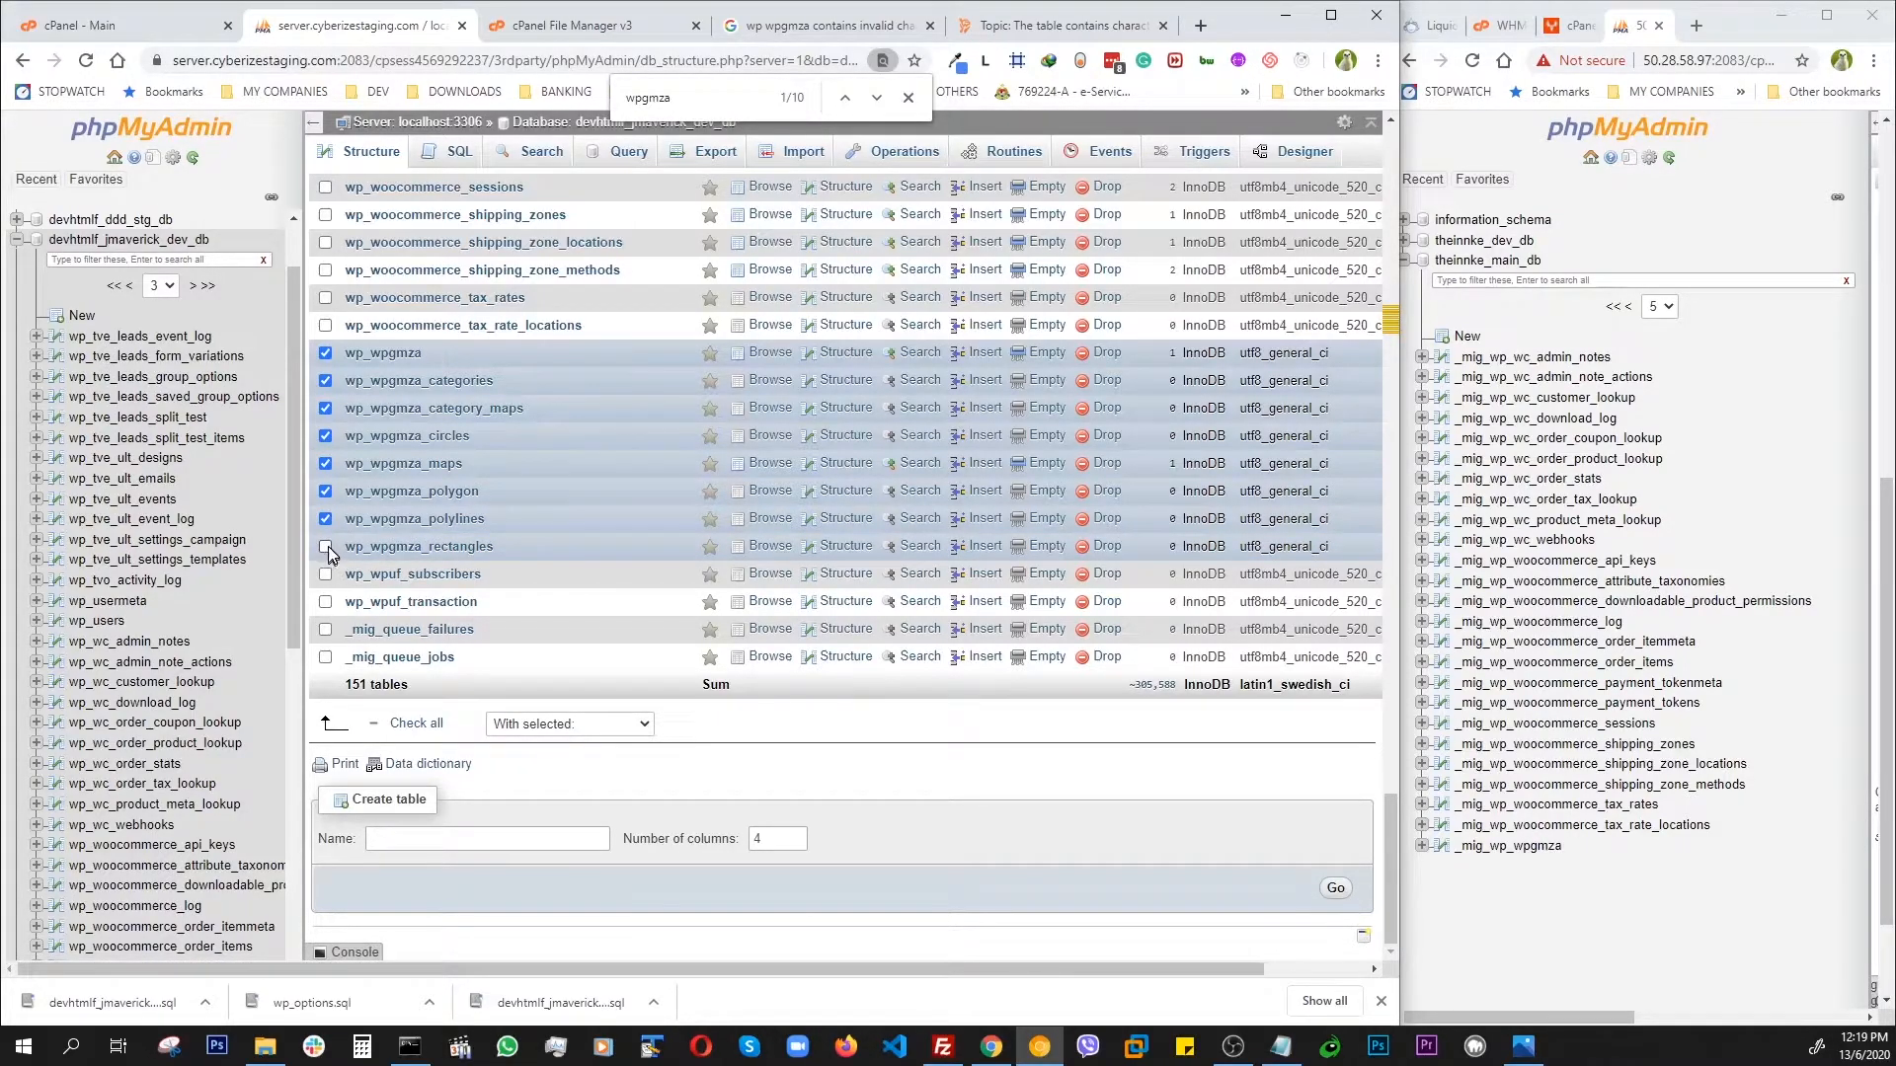
pyautogui.click(326, 547)
pyautogui.click(644, 724)
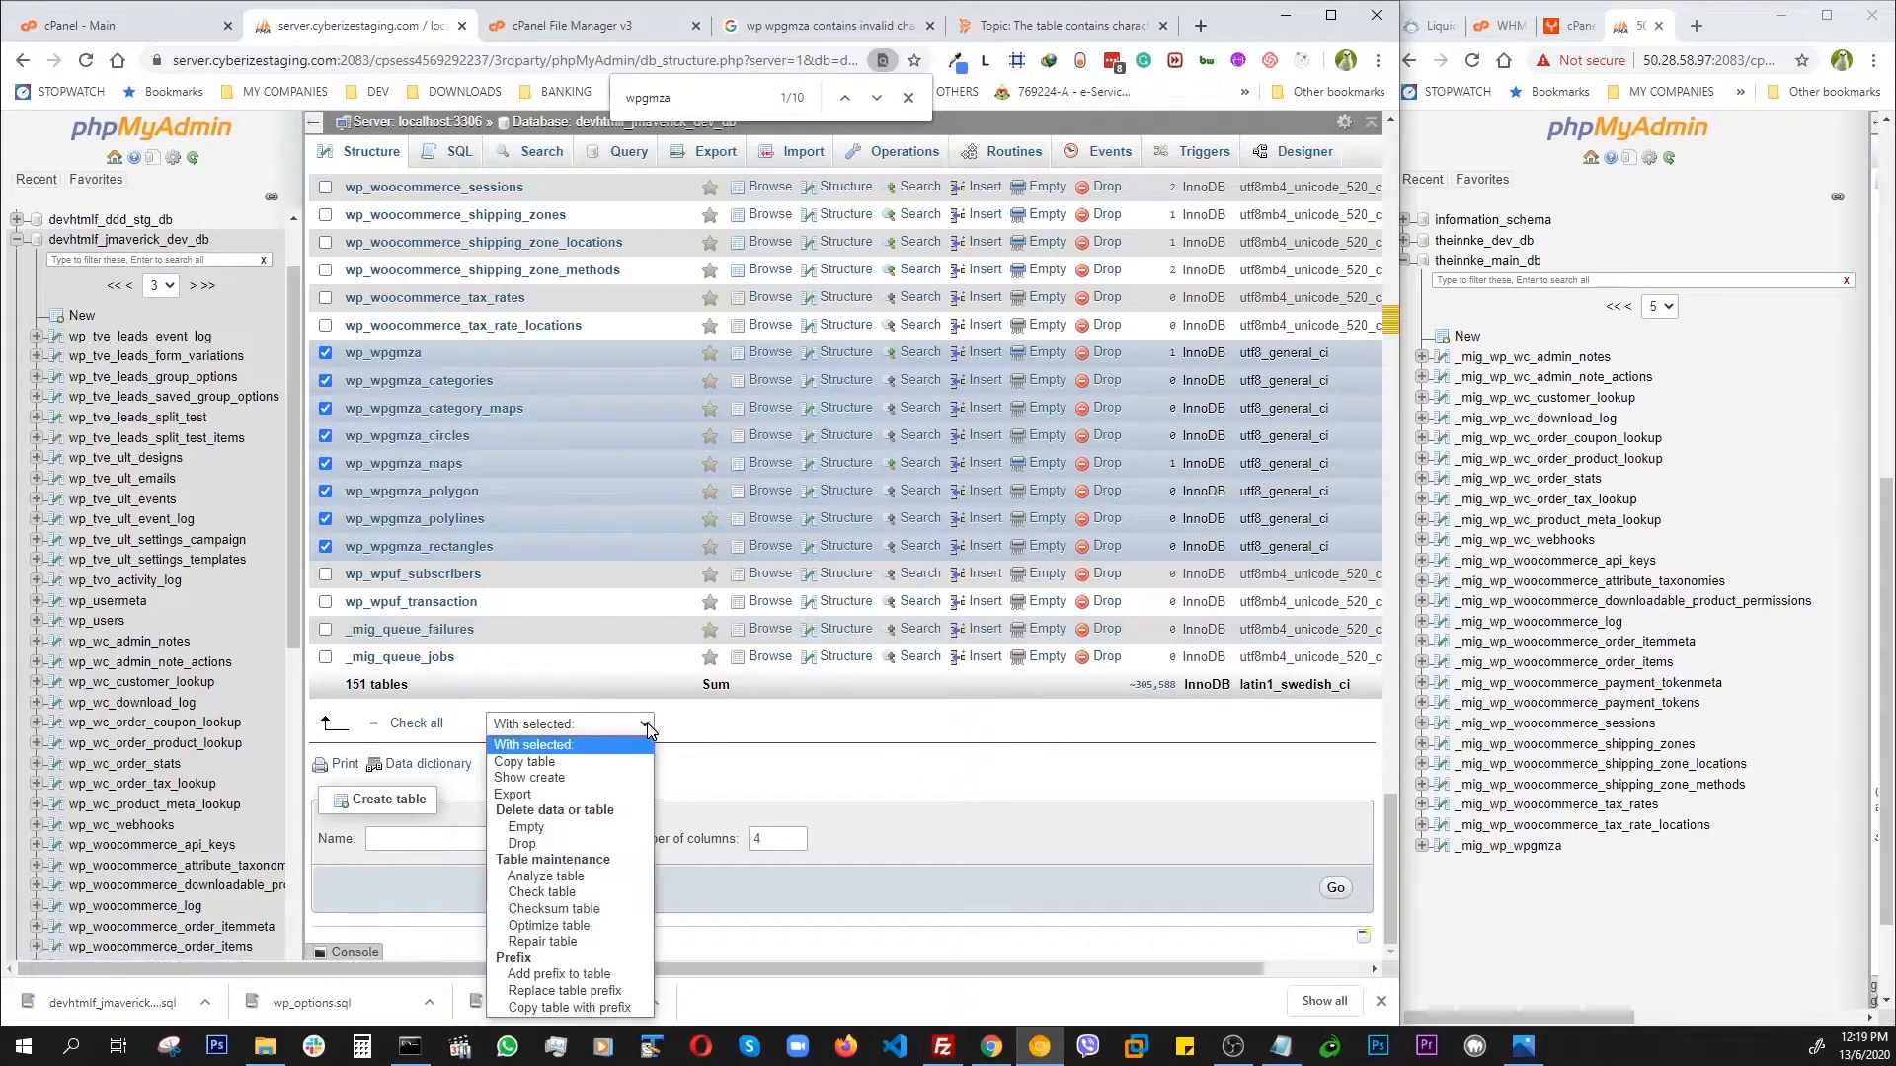
pyautogui.click(541, 845)
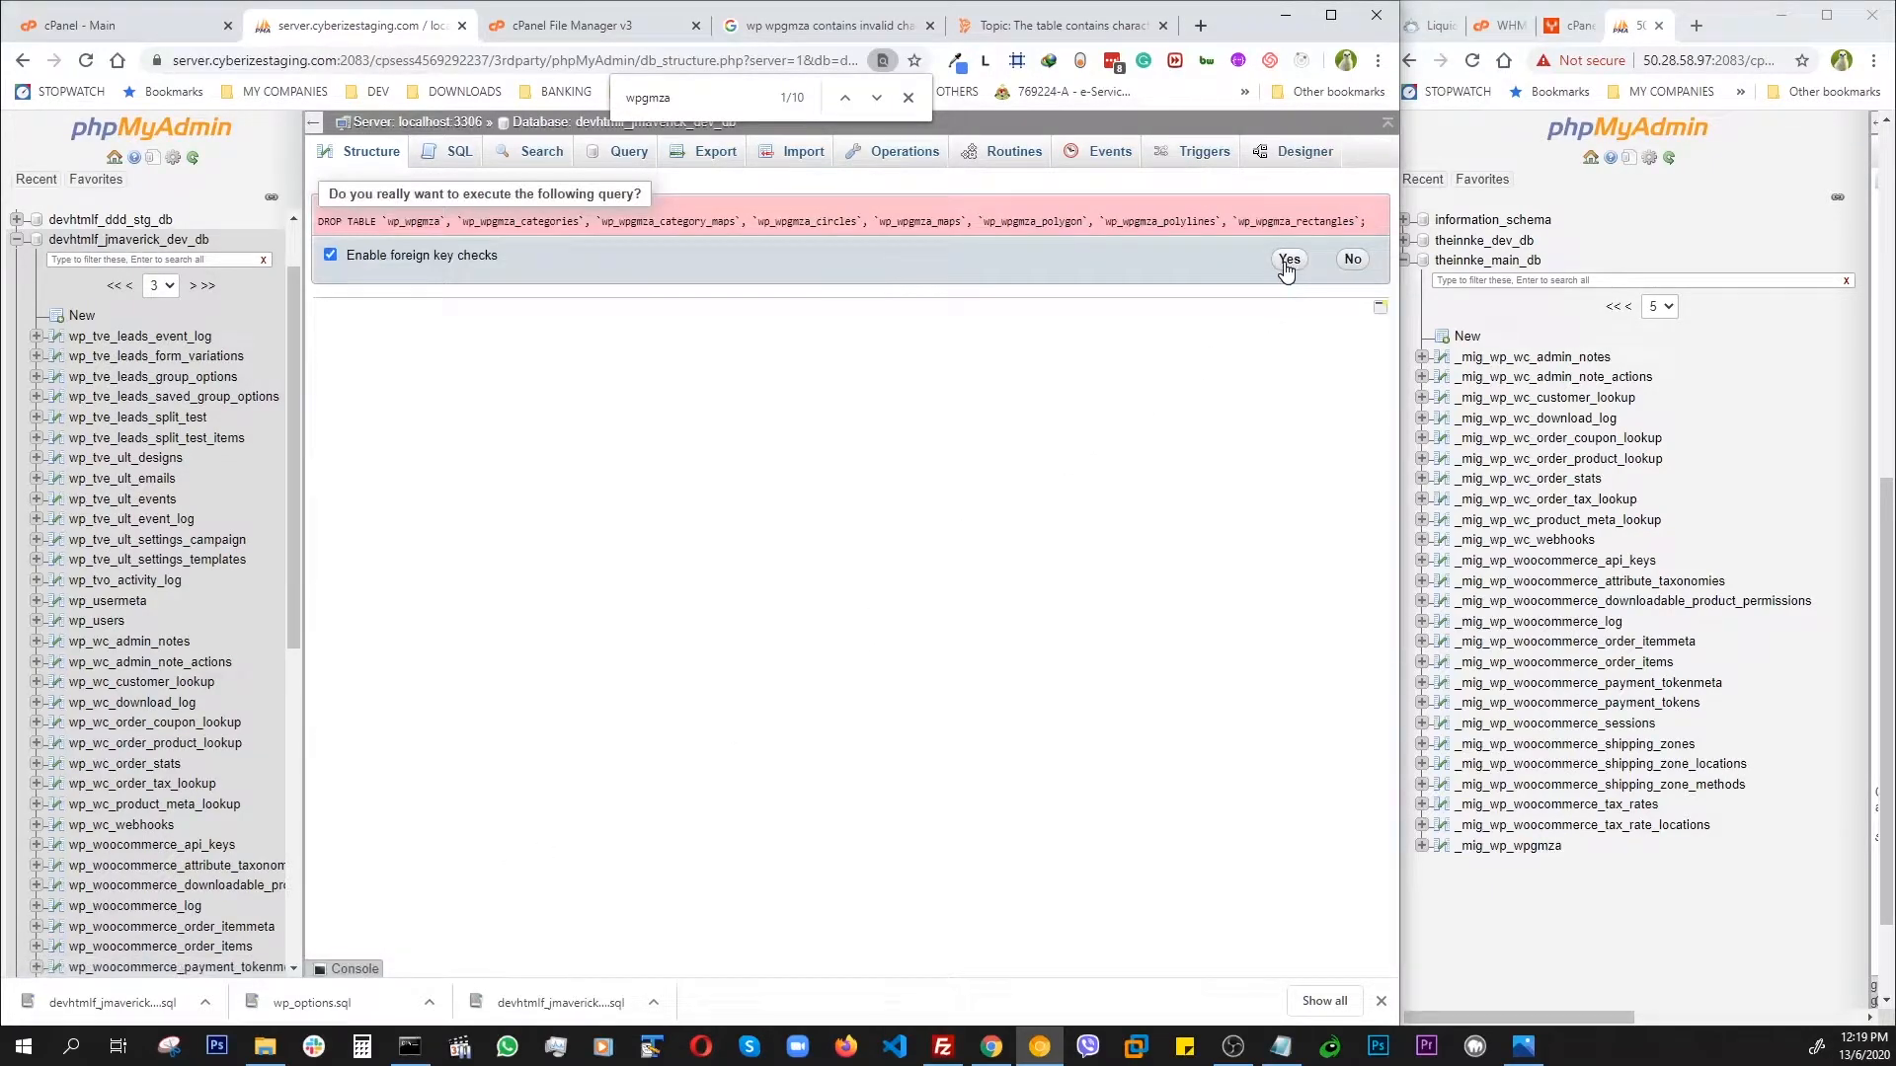
pyautogui.click(1288, 261)
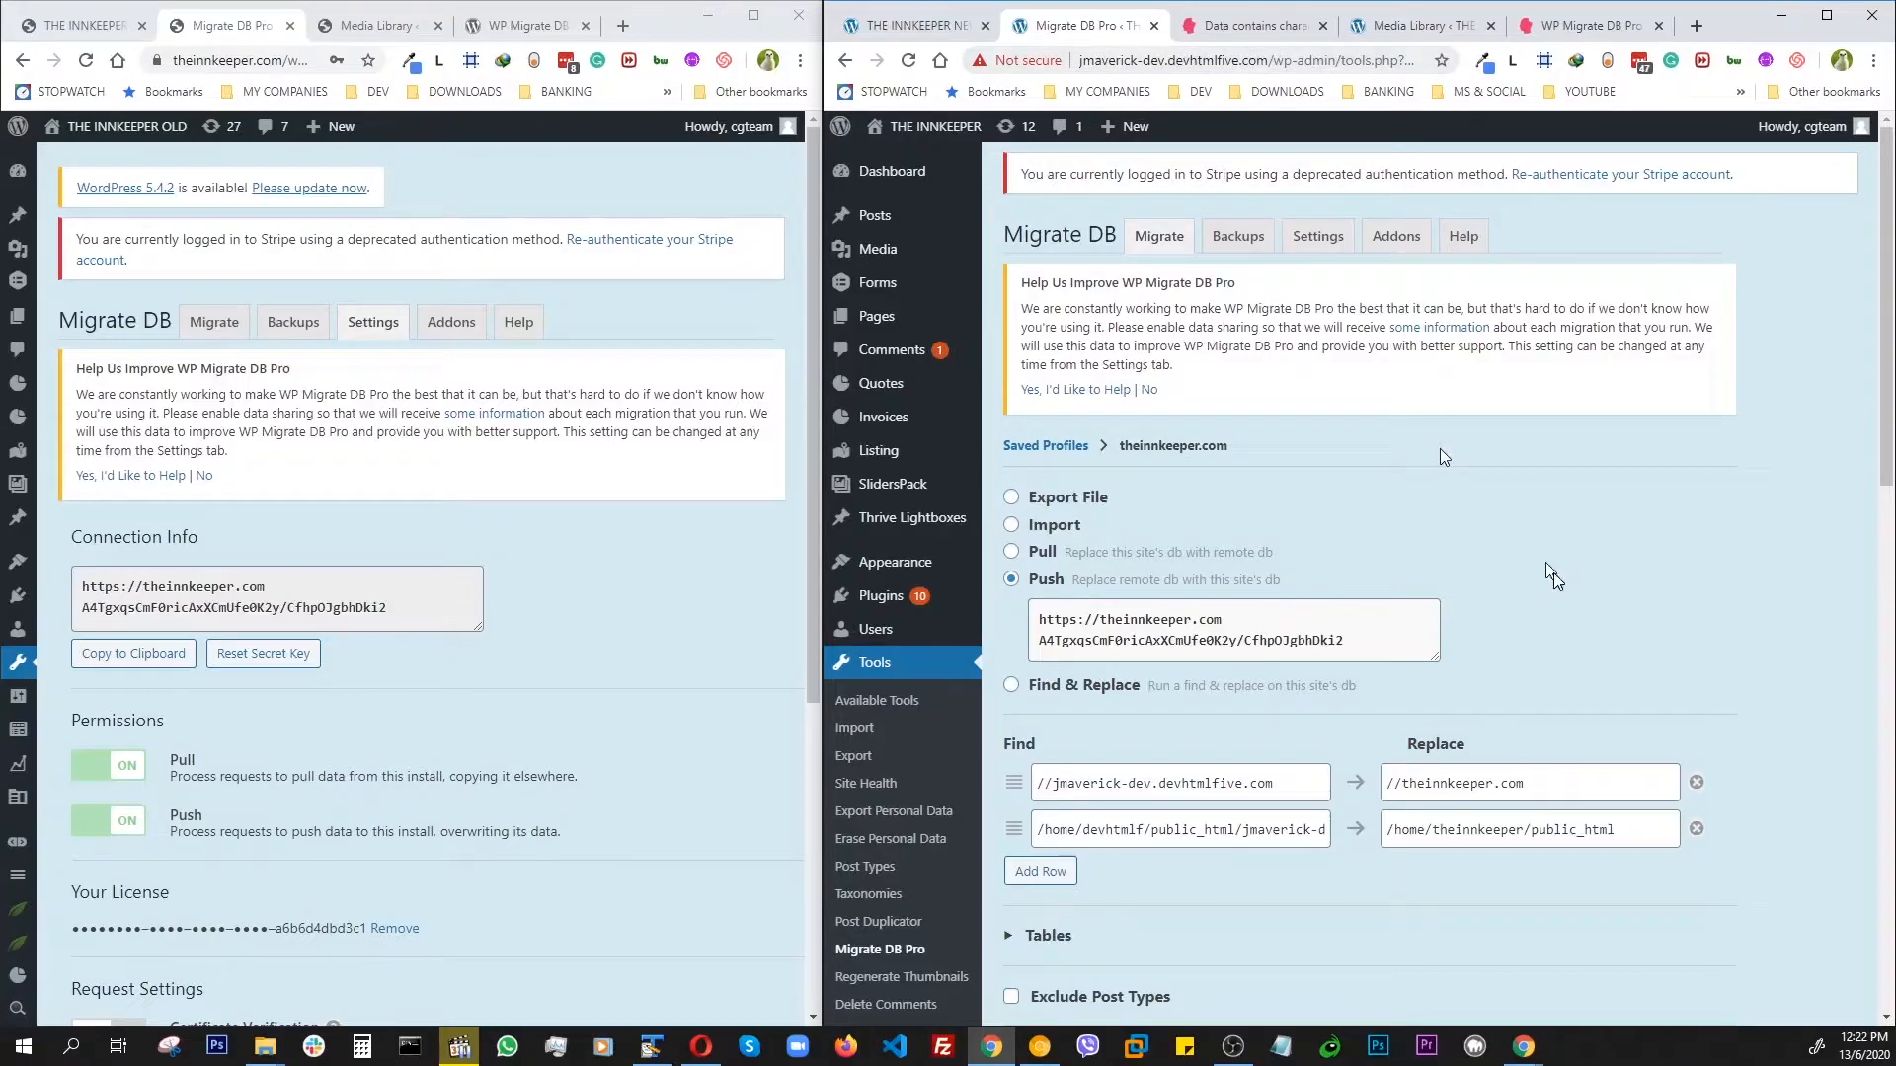
# Step: Try to push the new site with the saved theinnkeeper.com profile, timing the migration with stopwatches placed beside it
pyautogui.scroll(-15, 1533, 548)
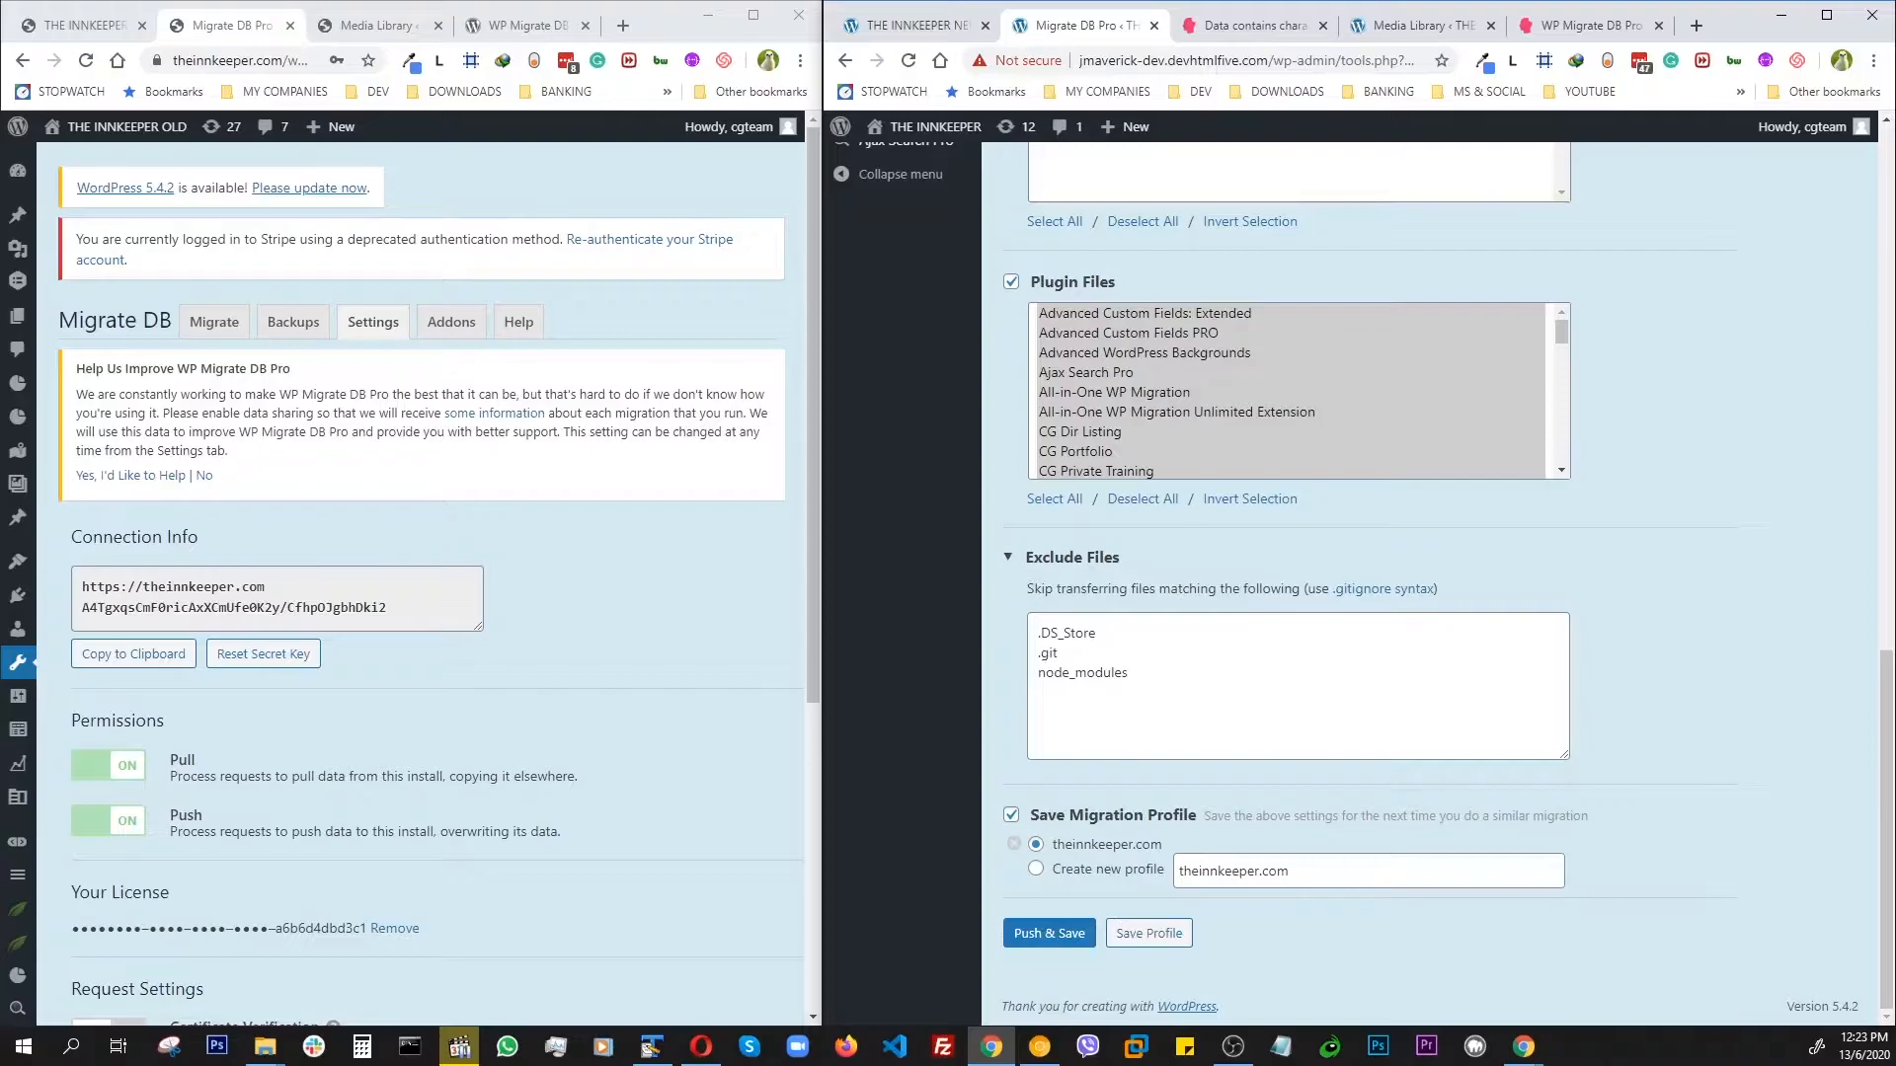
pyautogui.hotkey('alt', 'Tab')
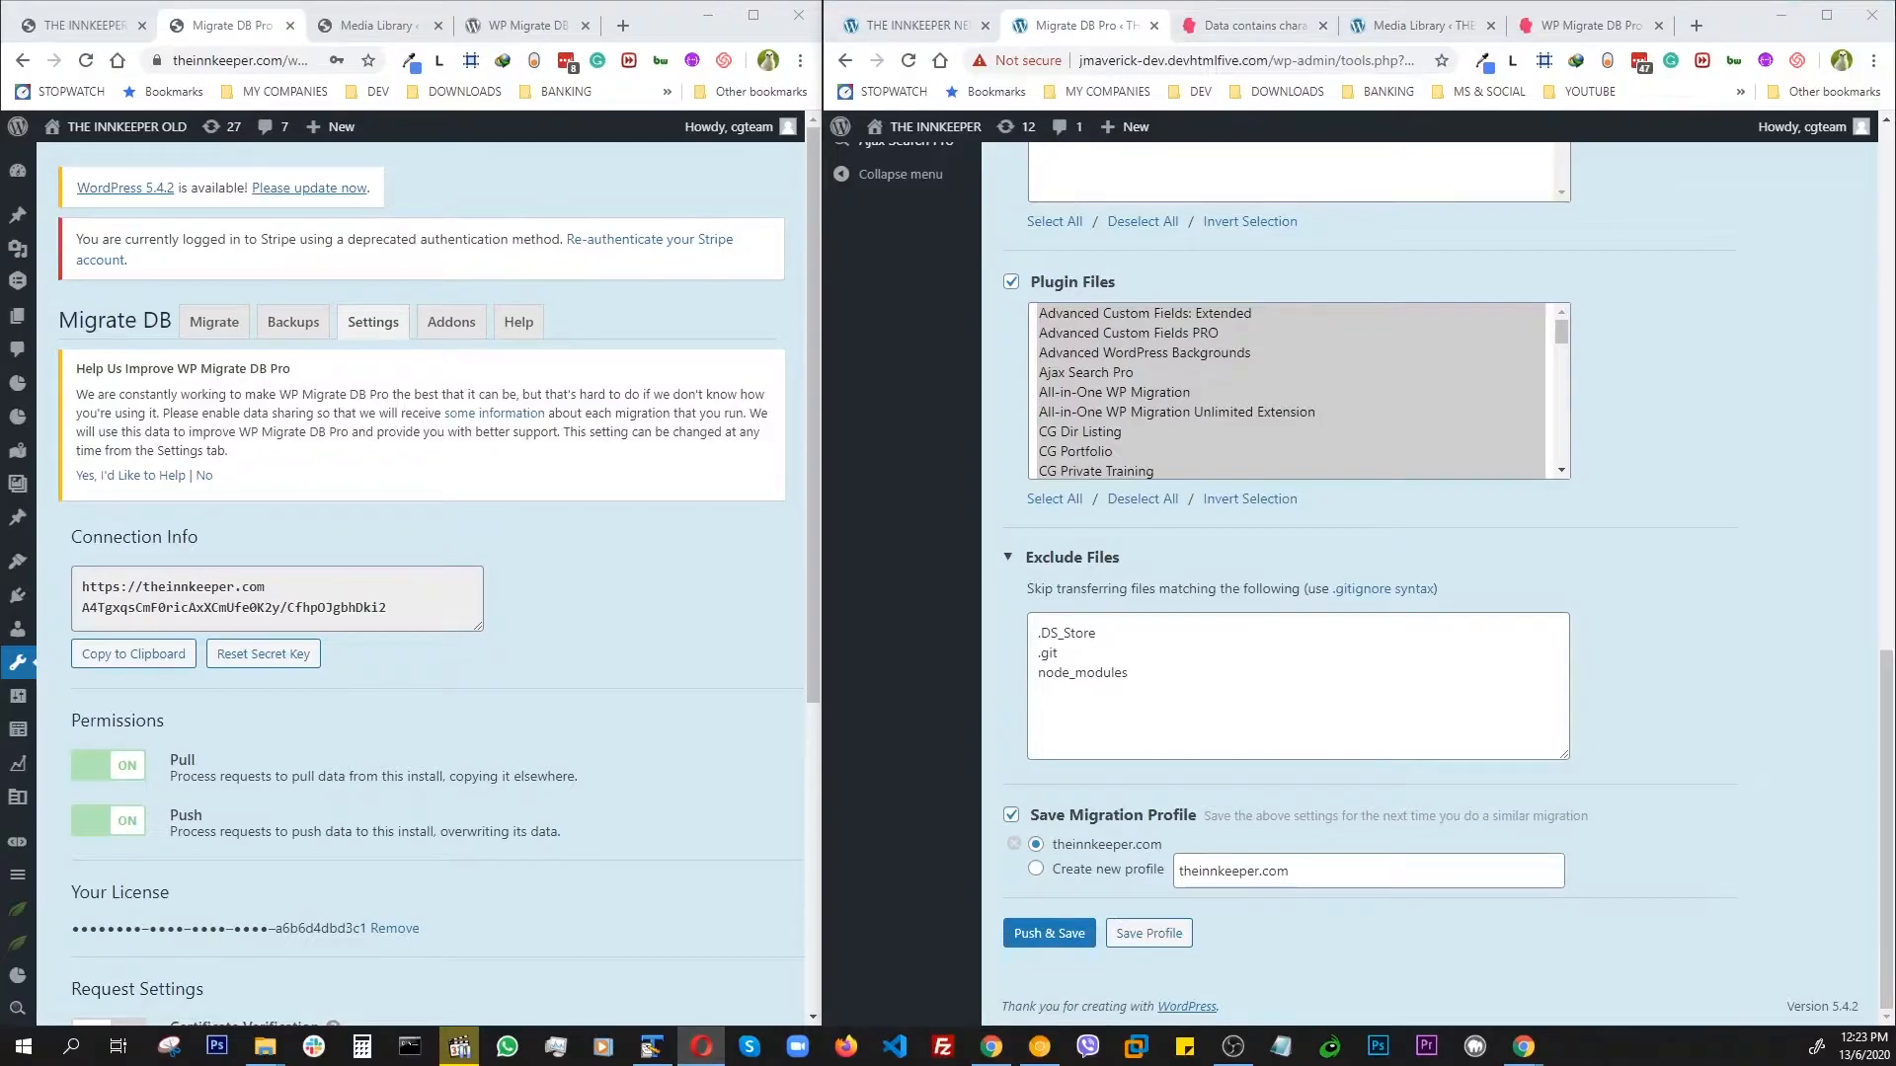
pyautogui.moveTo(1895, 105); pyautogui.dragTo(355, 84)
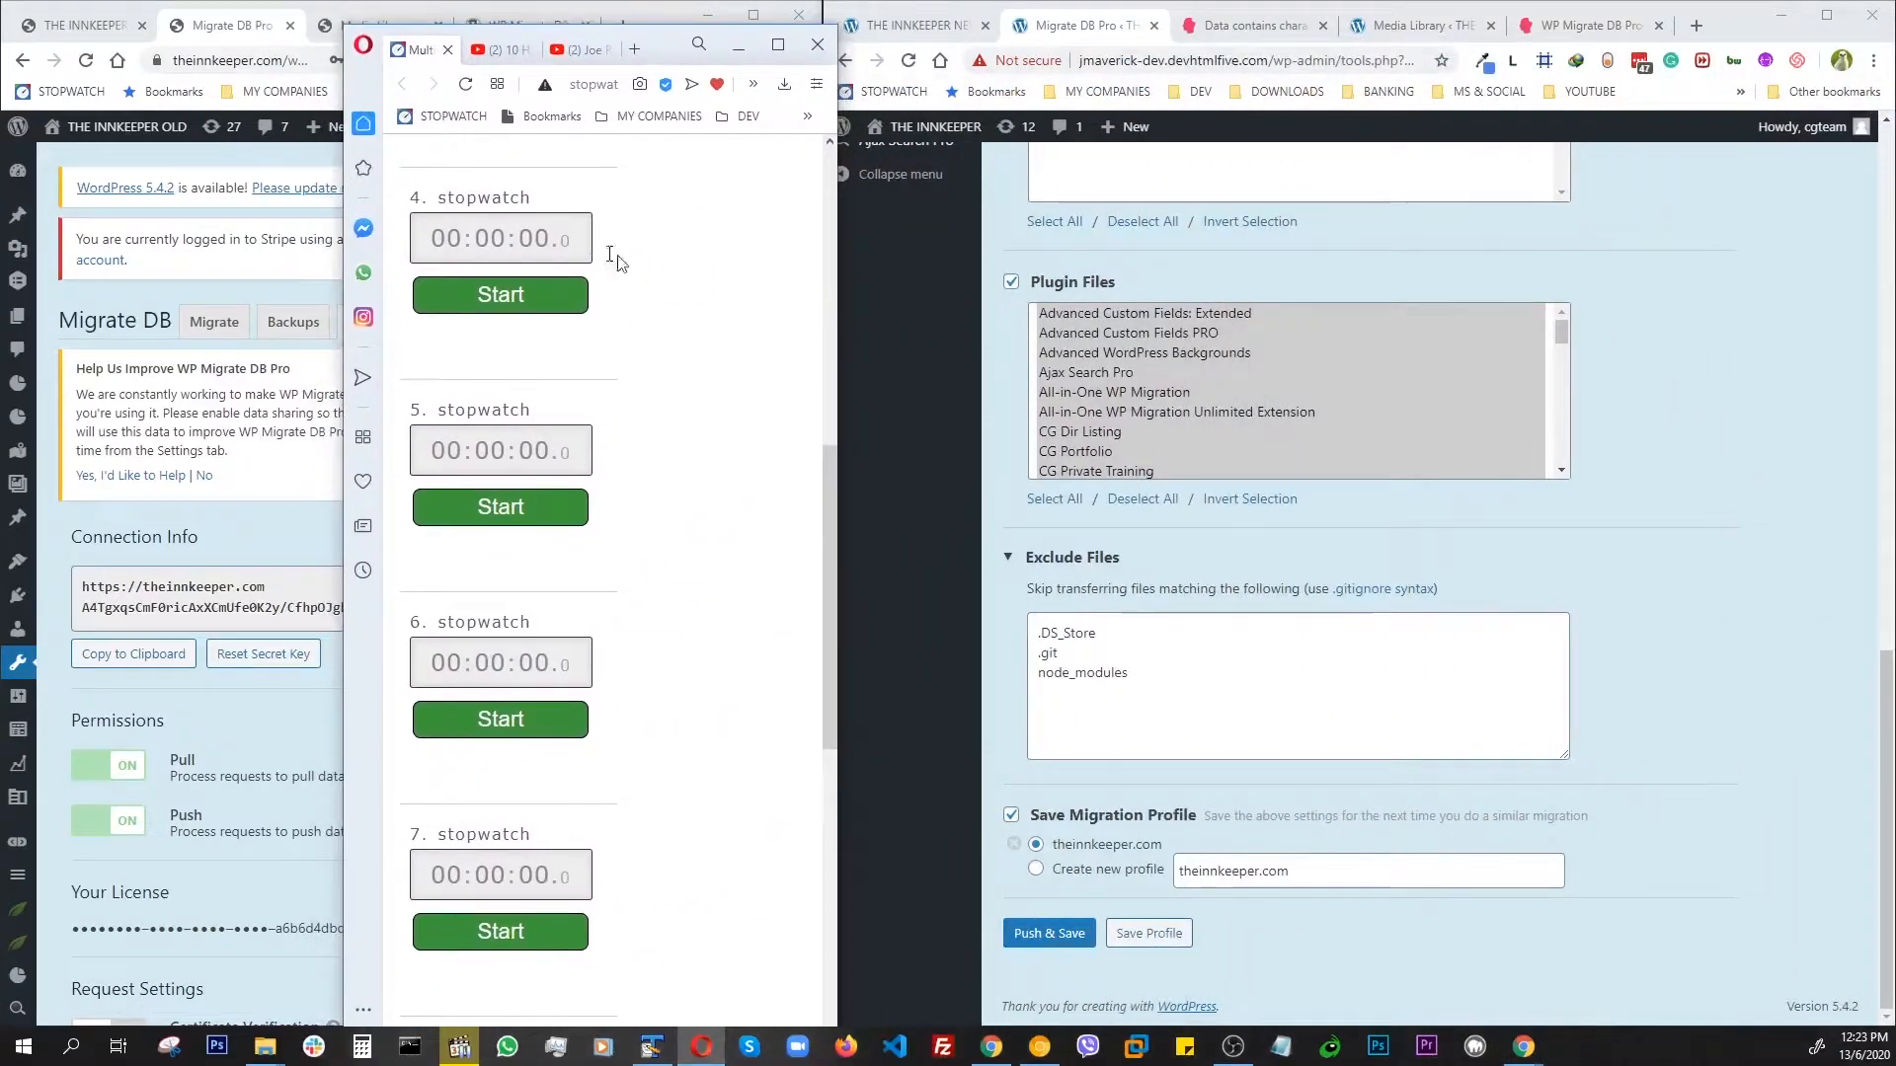
pyautogui.moveTo(660, 61); pyautogui.dragTo(631, 37)
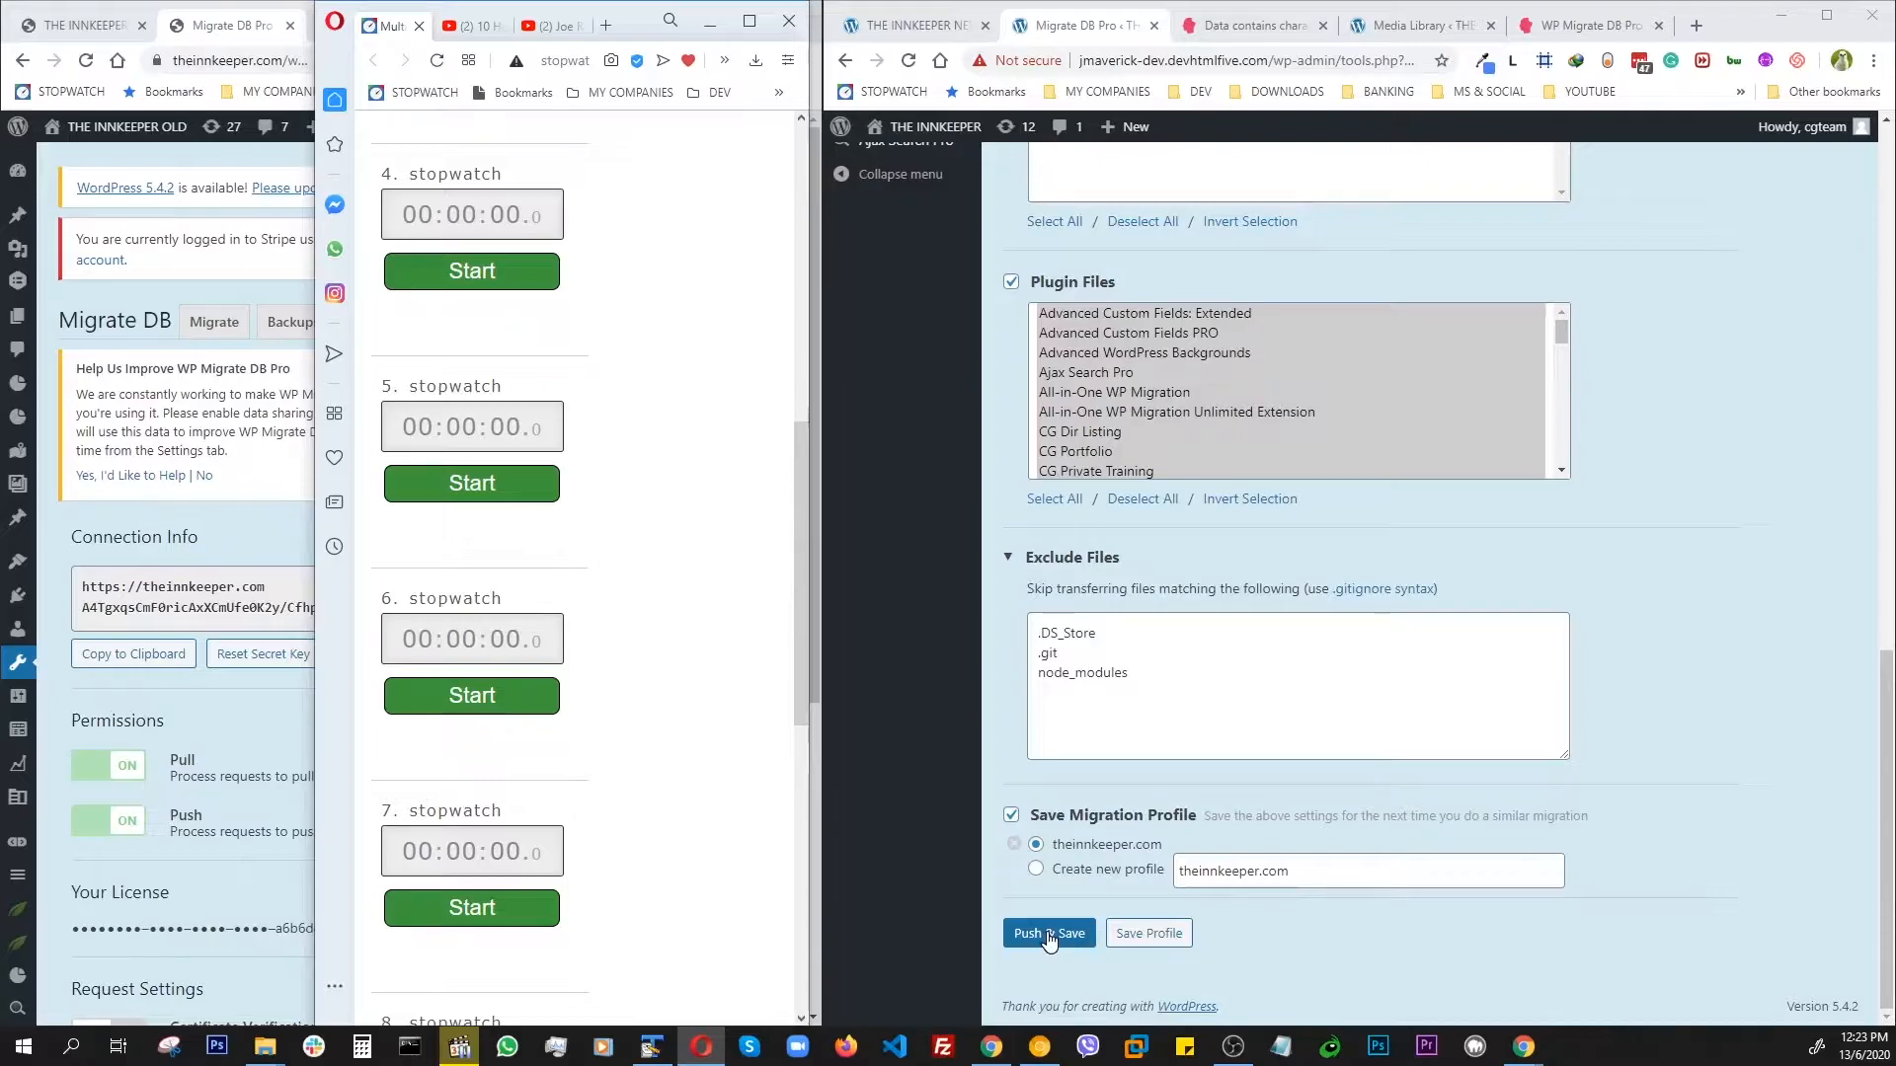
pyautogui.click(1049, 936)
pyautogui.click(449, 277)
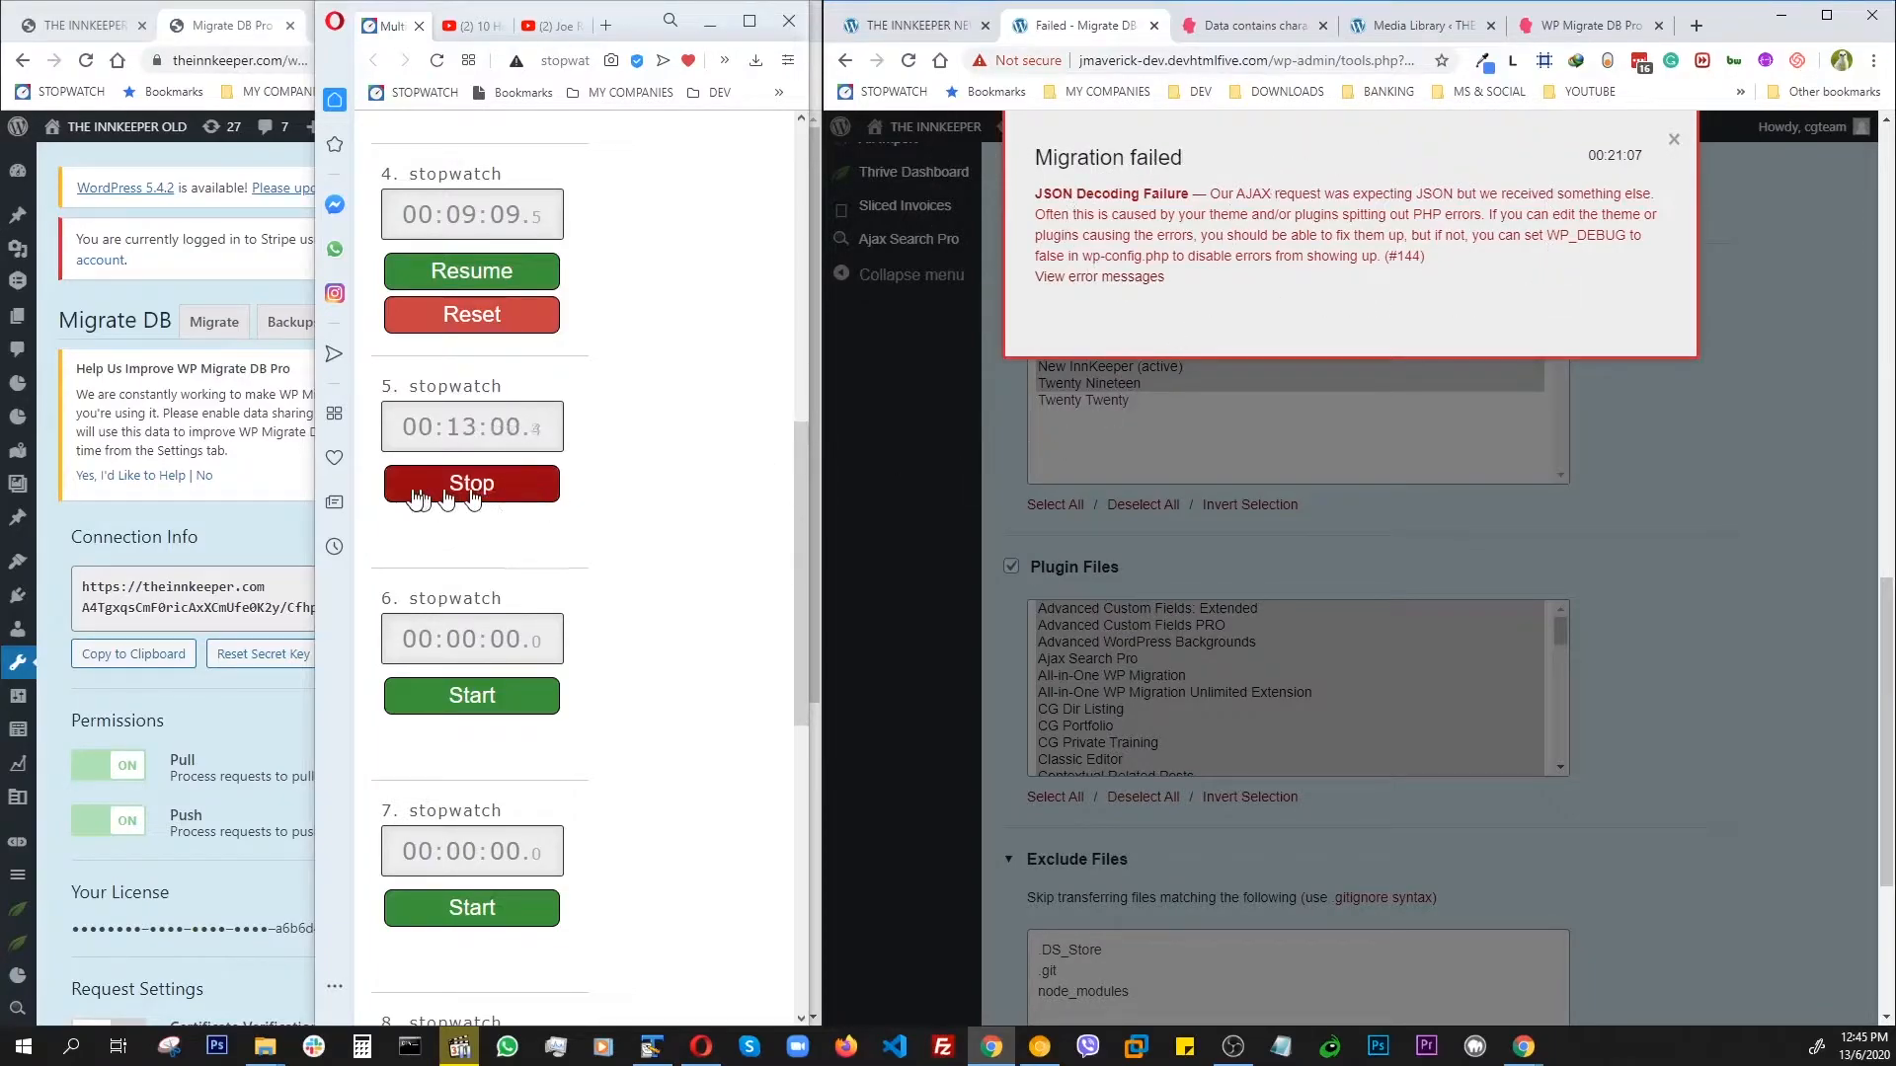
pyautogui.click(471, 483)
pyautogui.click(1299, 322)
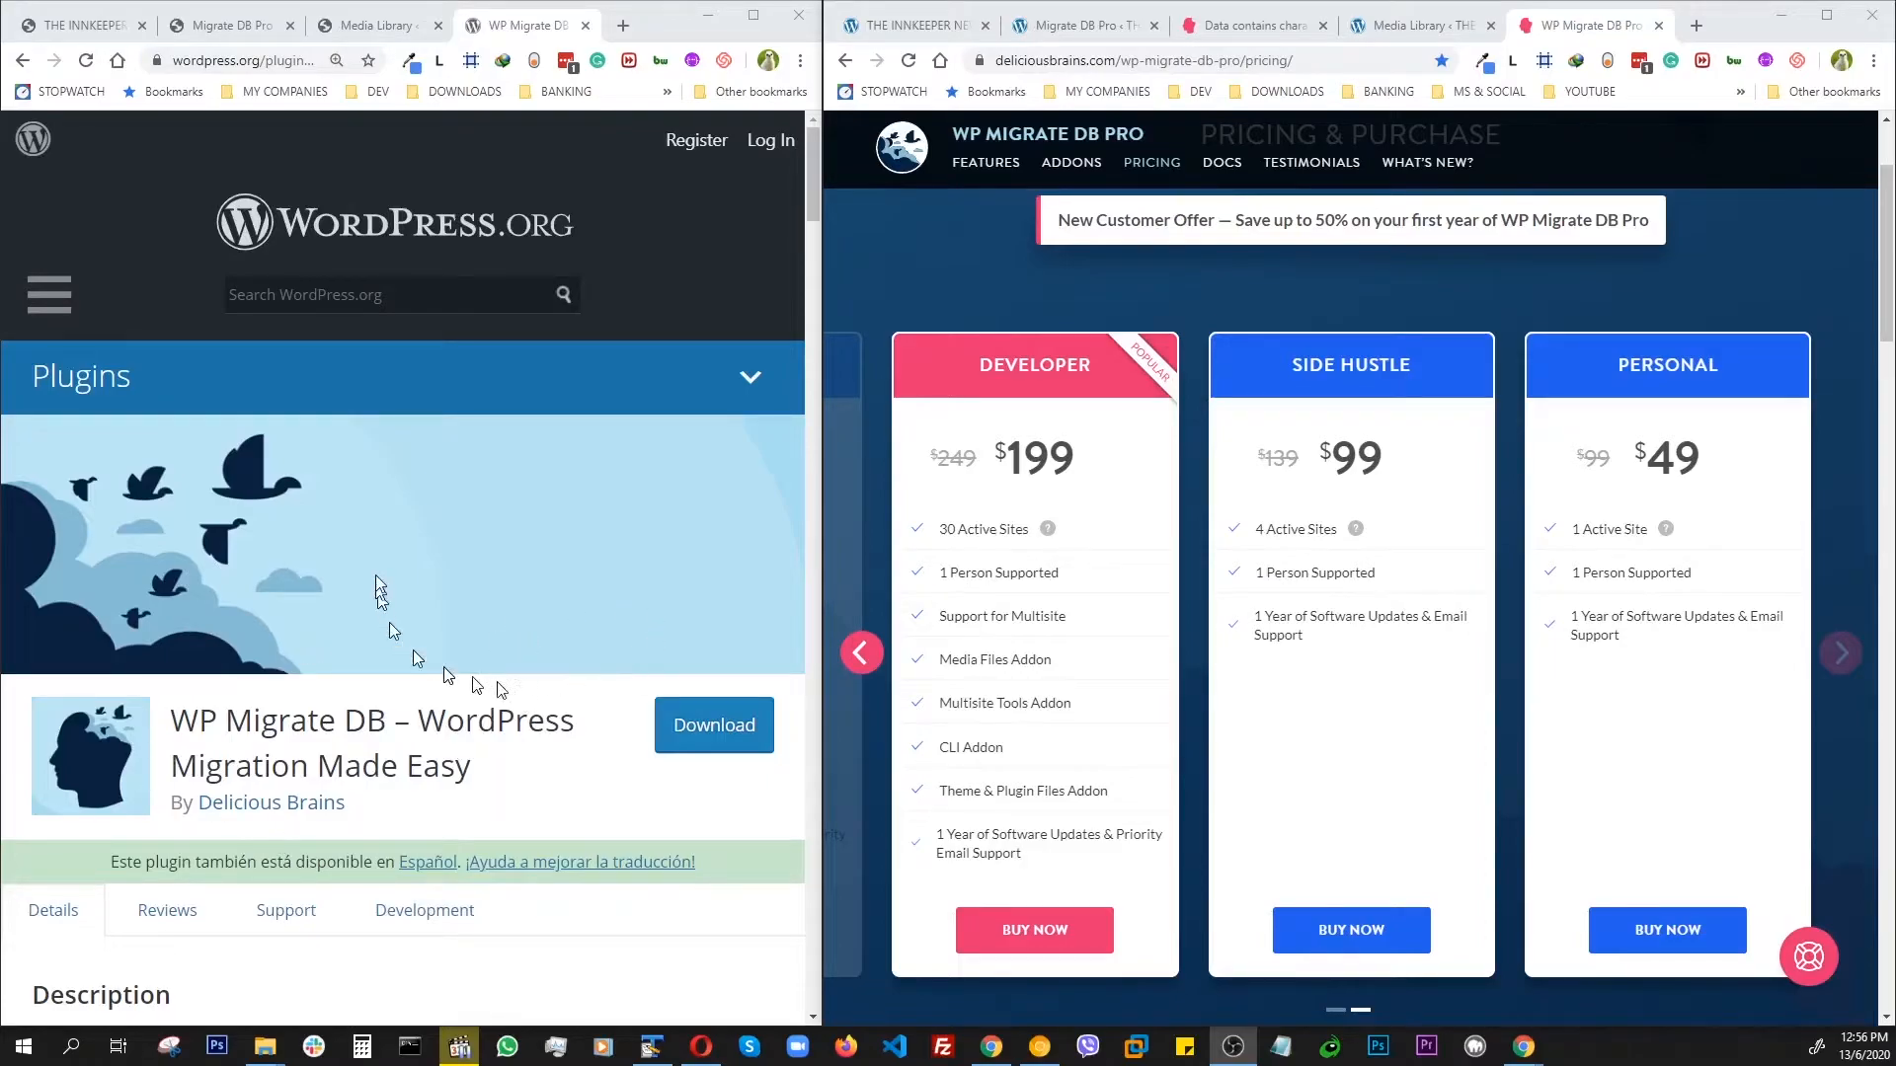
pyautogui.moveTo(947, 659)
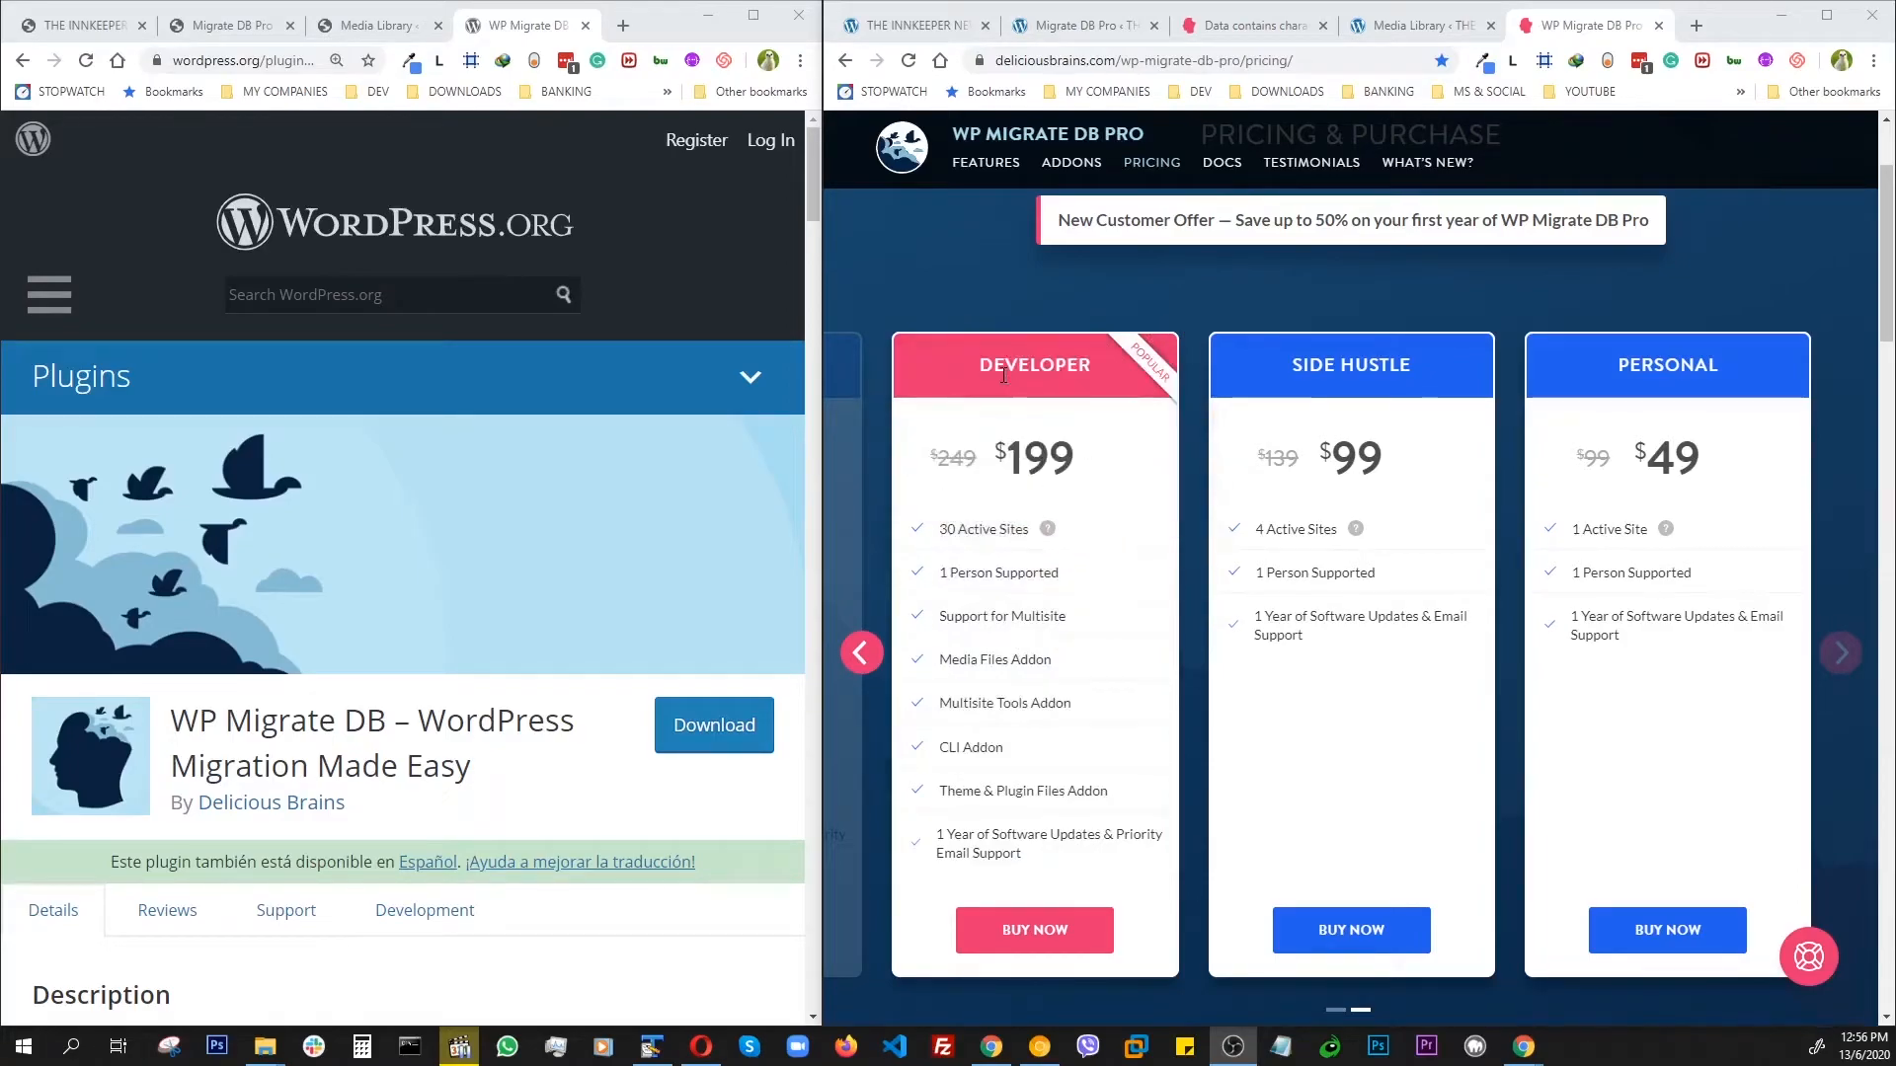
pyautogui.click(944, 379)
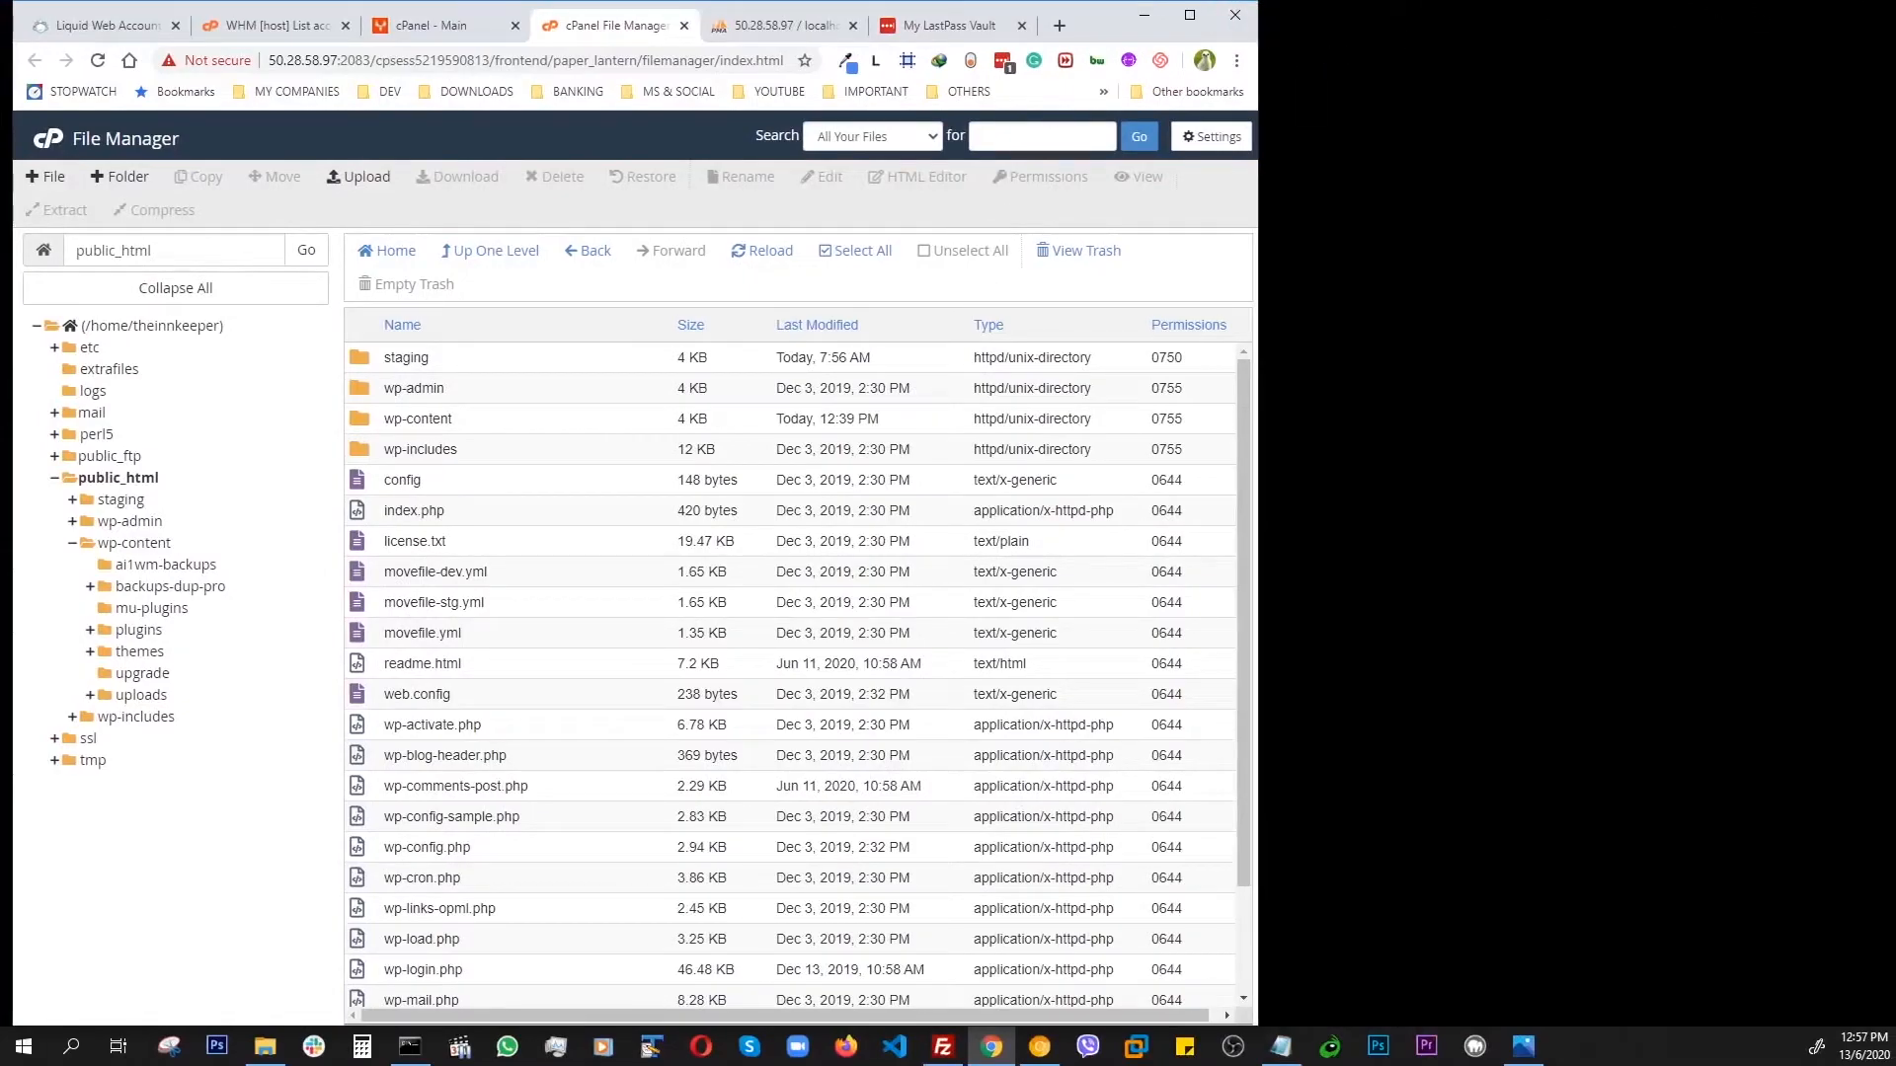
# Step: Switch to FileZilla and upload wp-content.tar from C:\MAMP\htdocs to /home/theinnkeeper/public_html on the server
pyautogui.moveTo(1895, 59); pyautogui.dragTo(1440, 60)
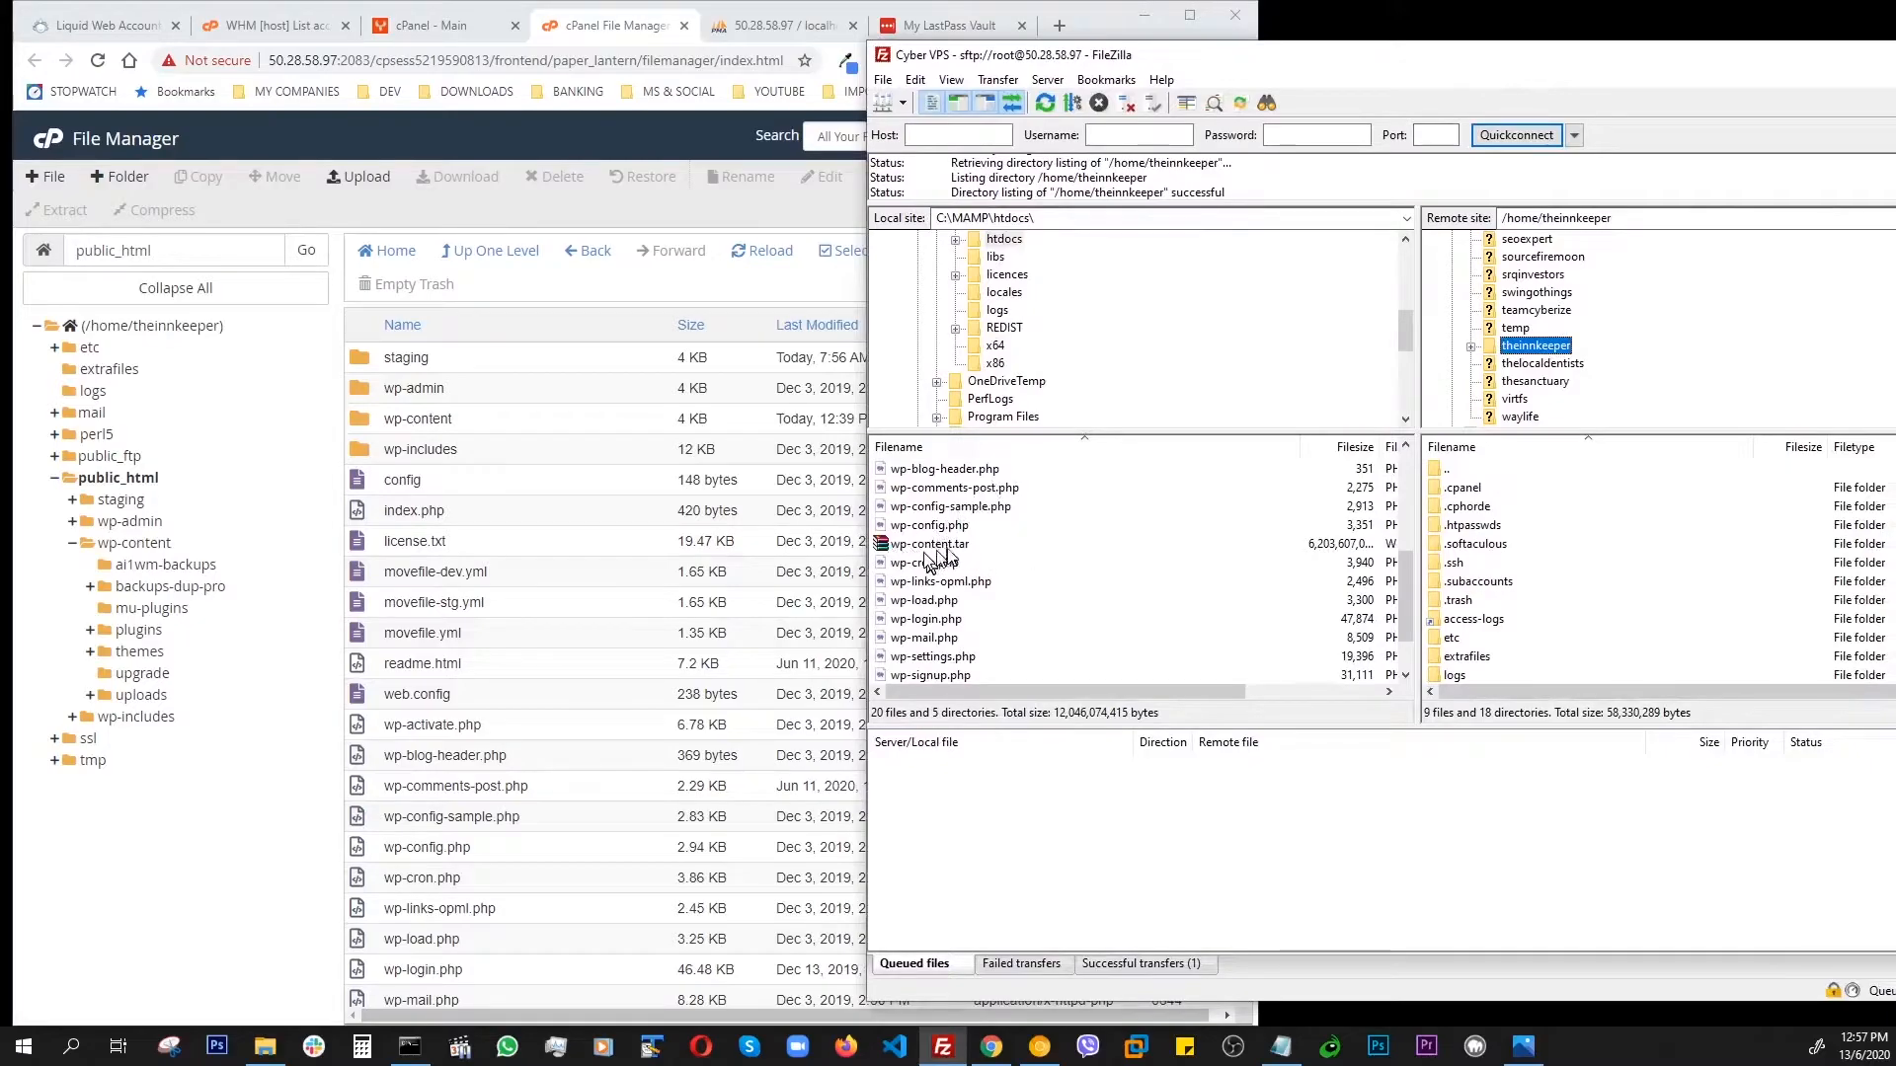
pyautogui.moveTo(1333, 50); pyautogui.dragTo(1332, 72)
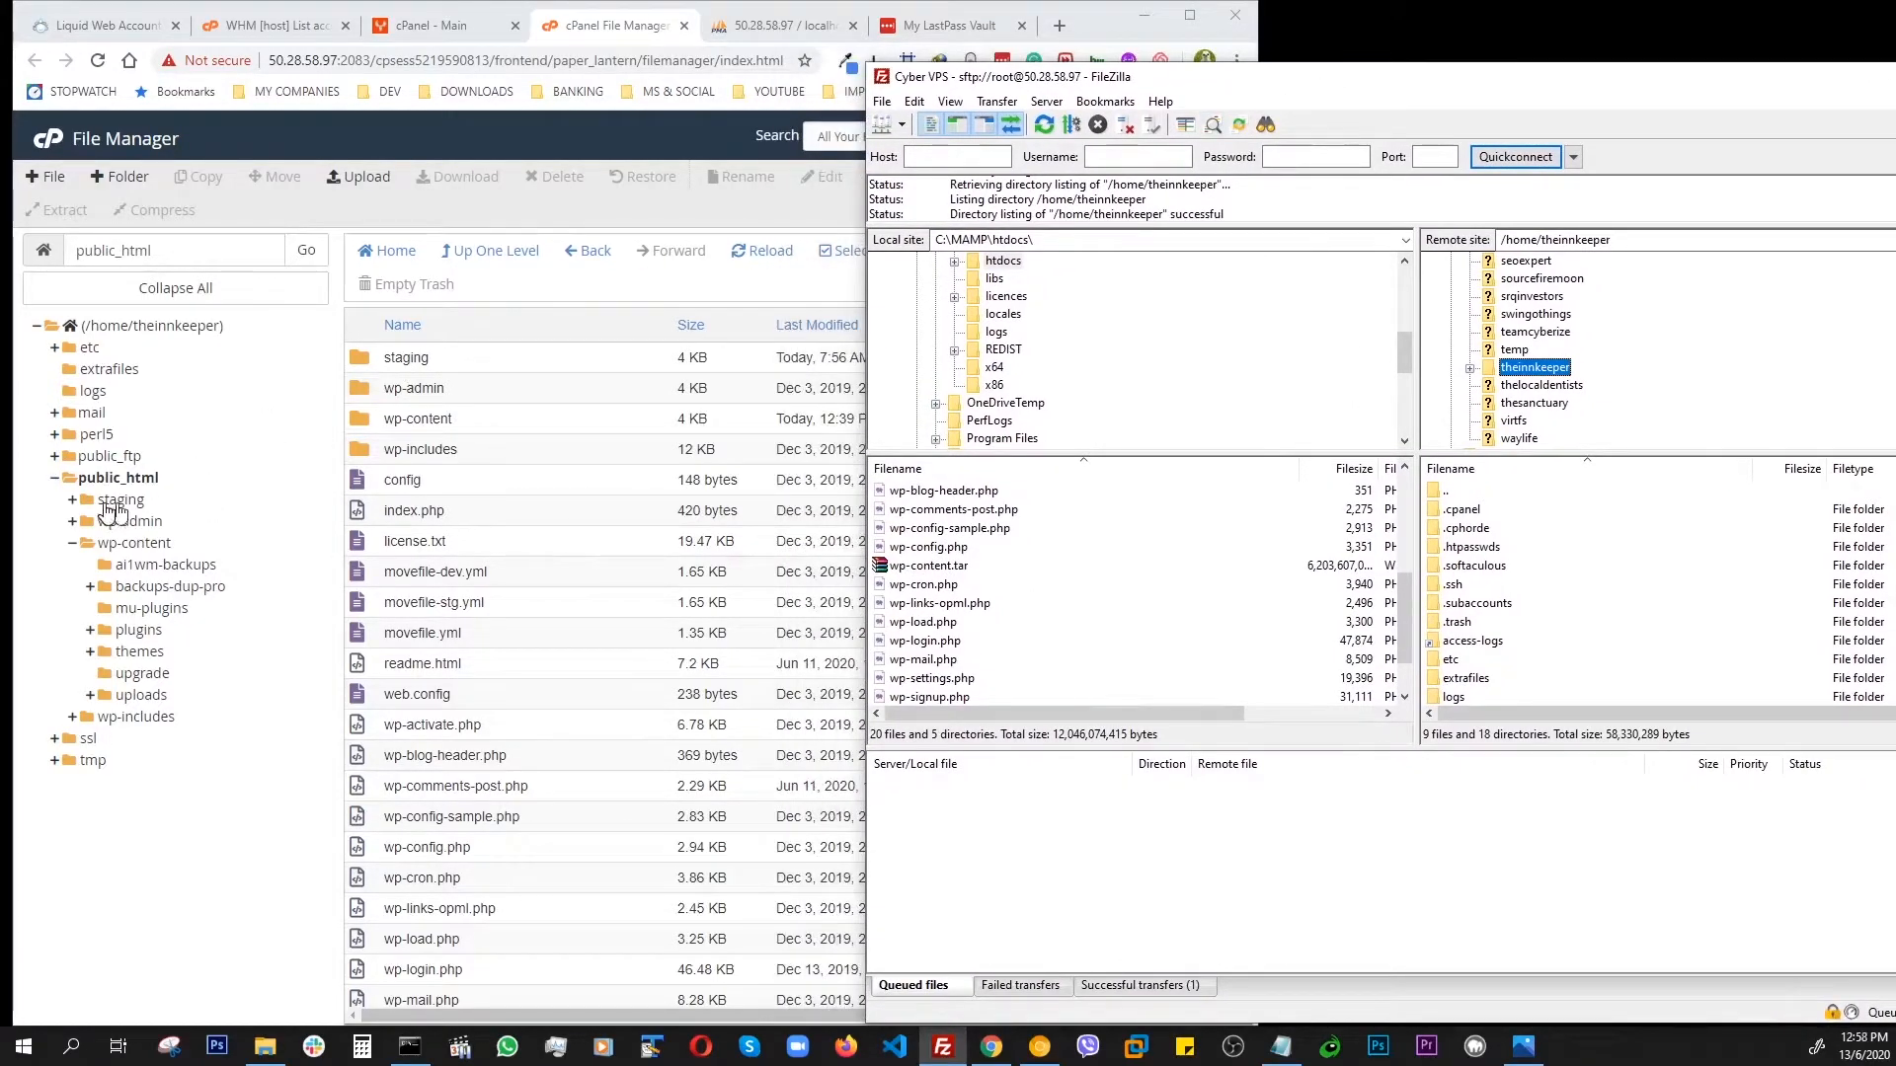
pyautogui.moveTo(1457, 77); pyautogui.dragTo(1342, 22)
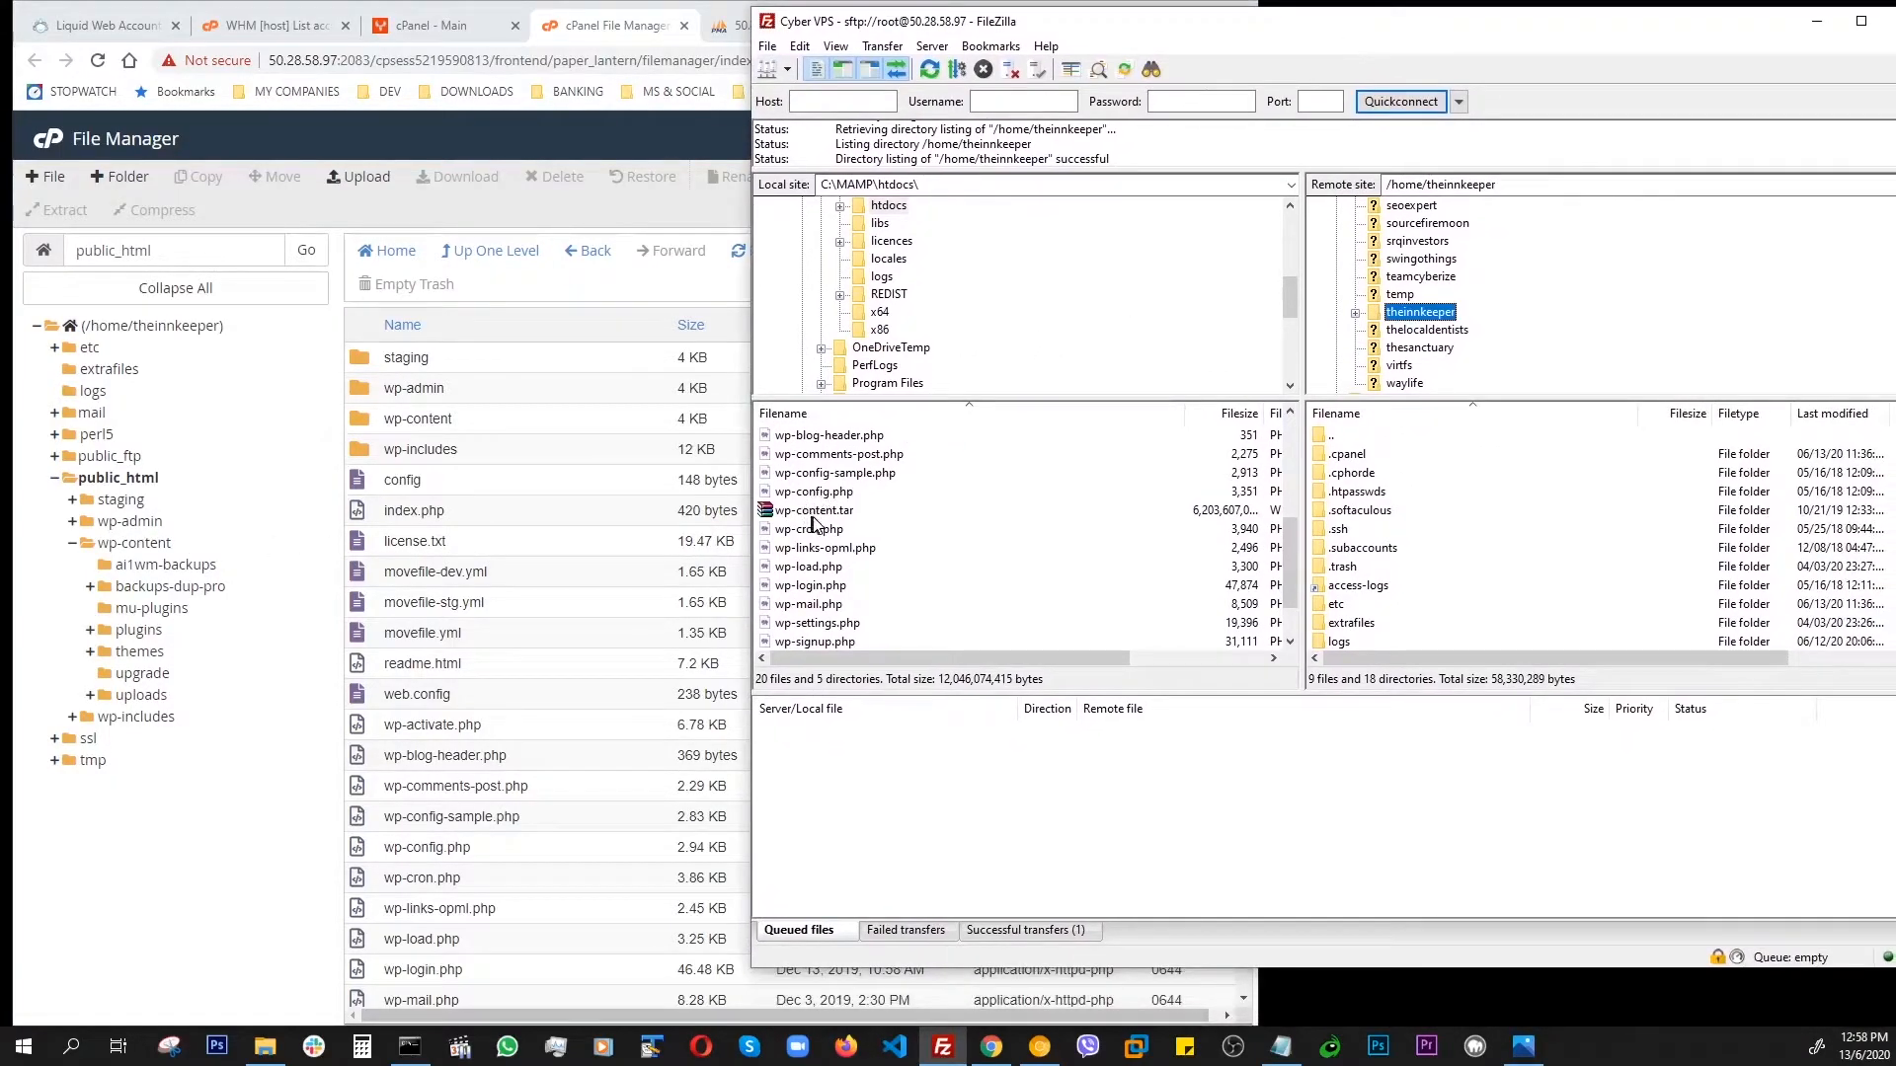
pyautogui.click(812, 514)
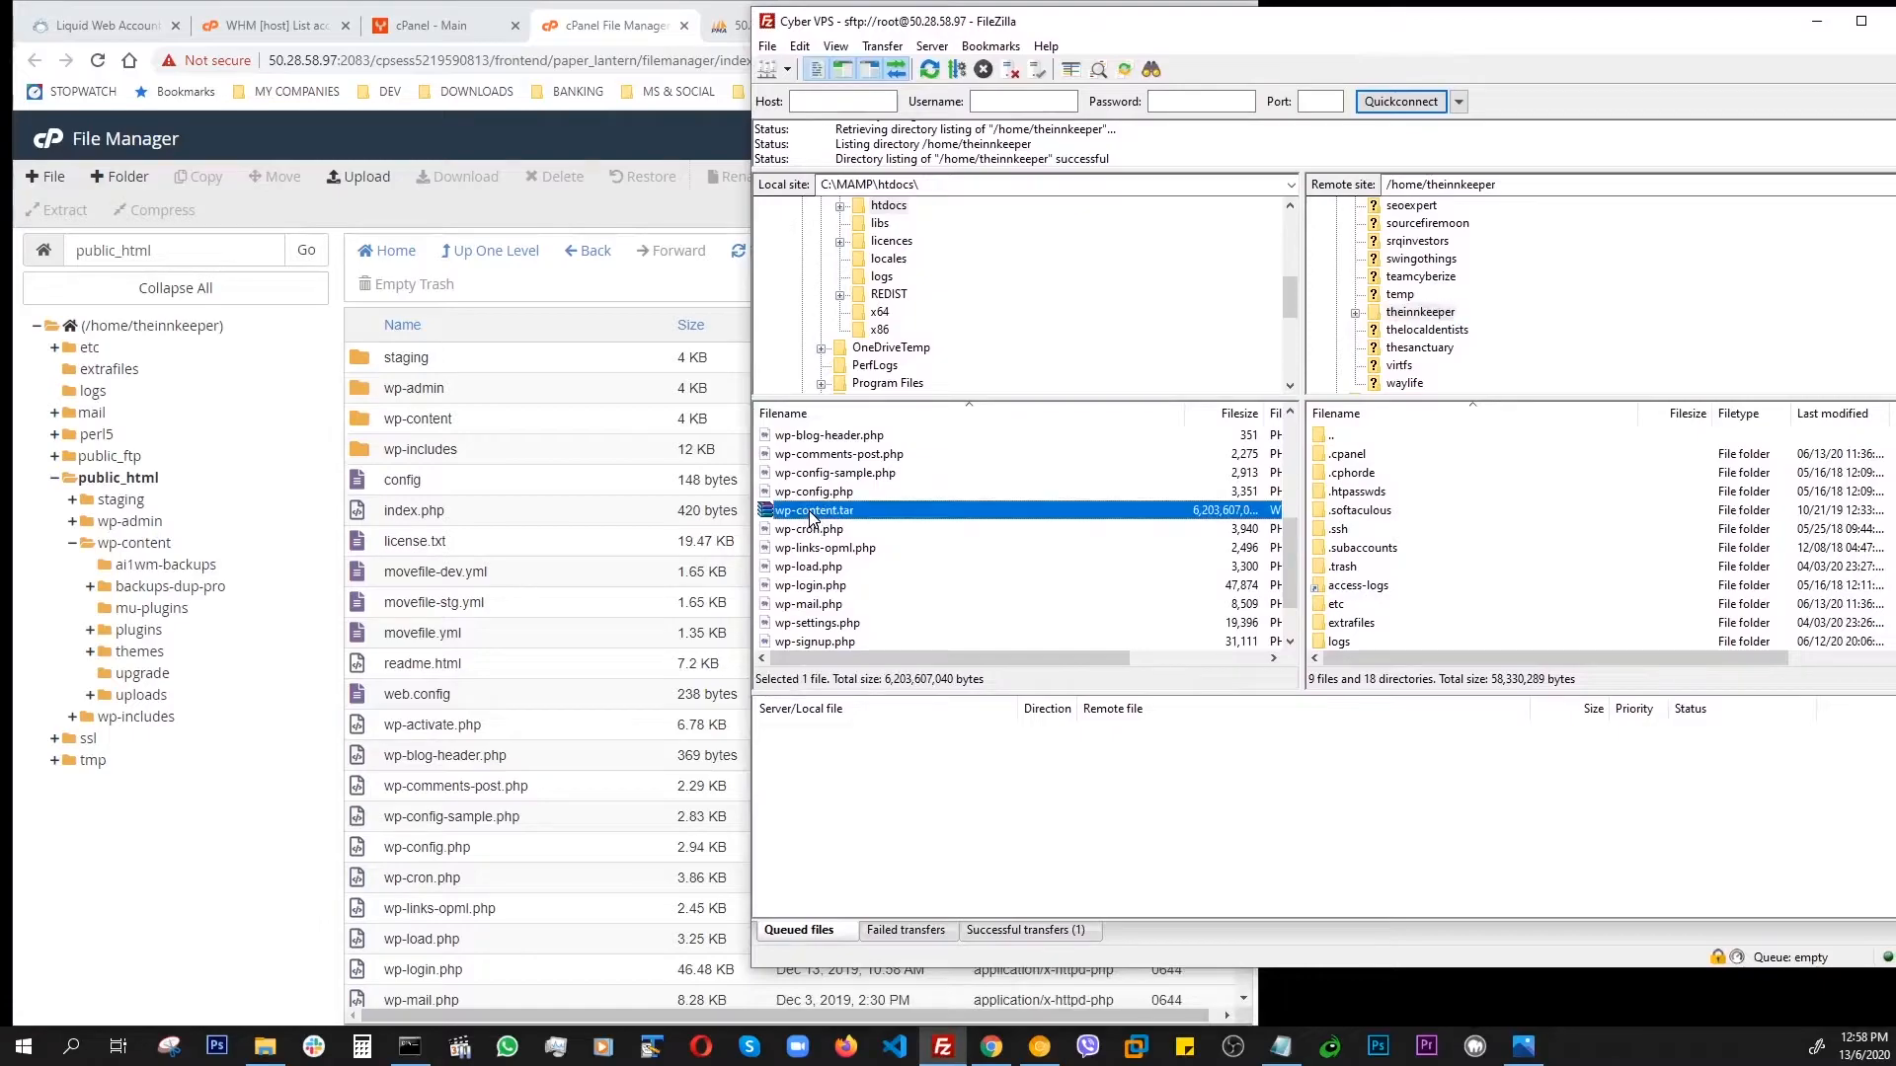
pyautogui.scroll(-2, 1496, 527)
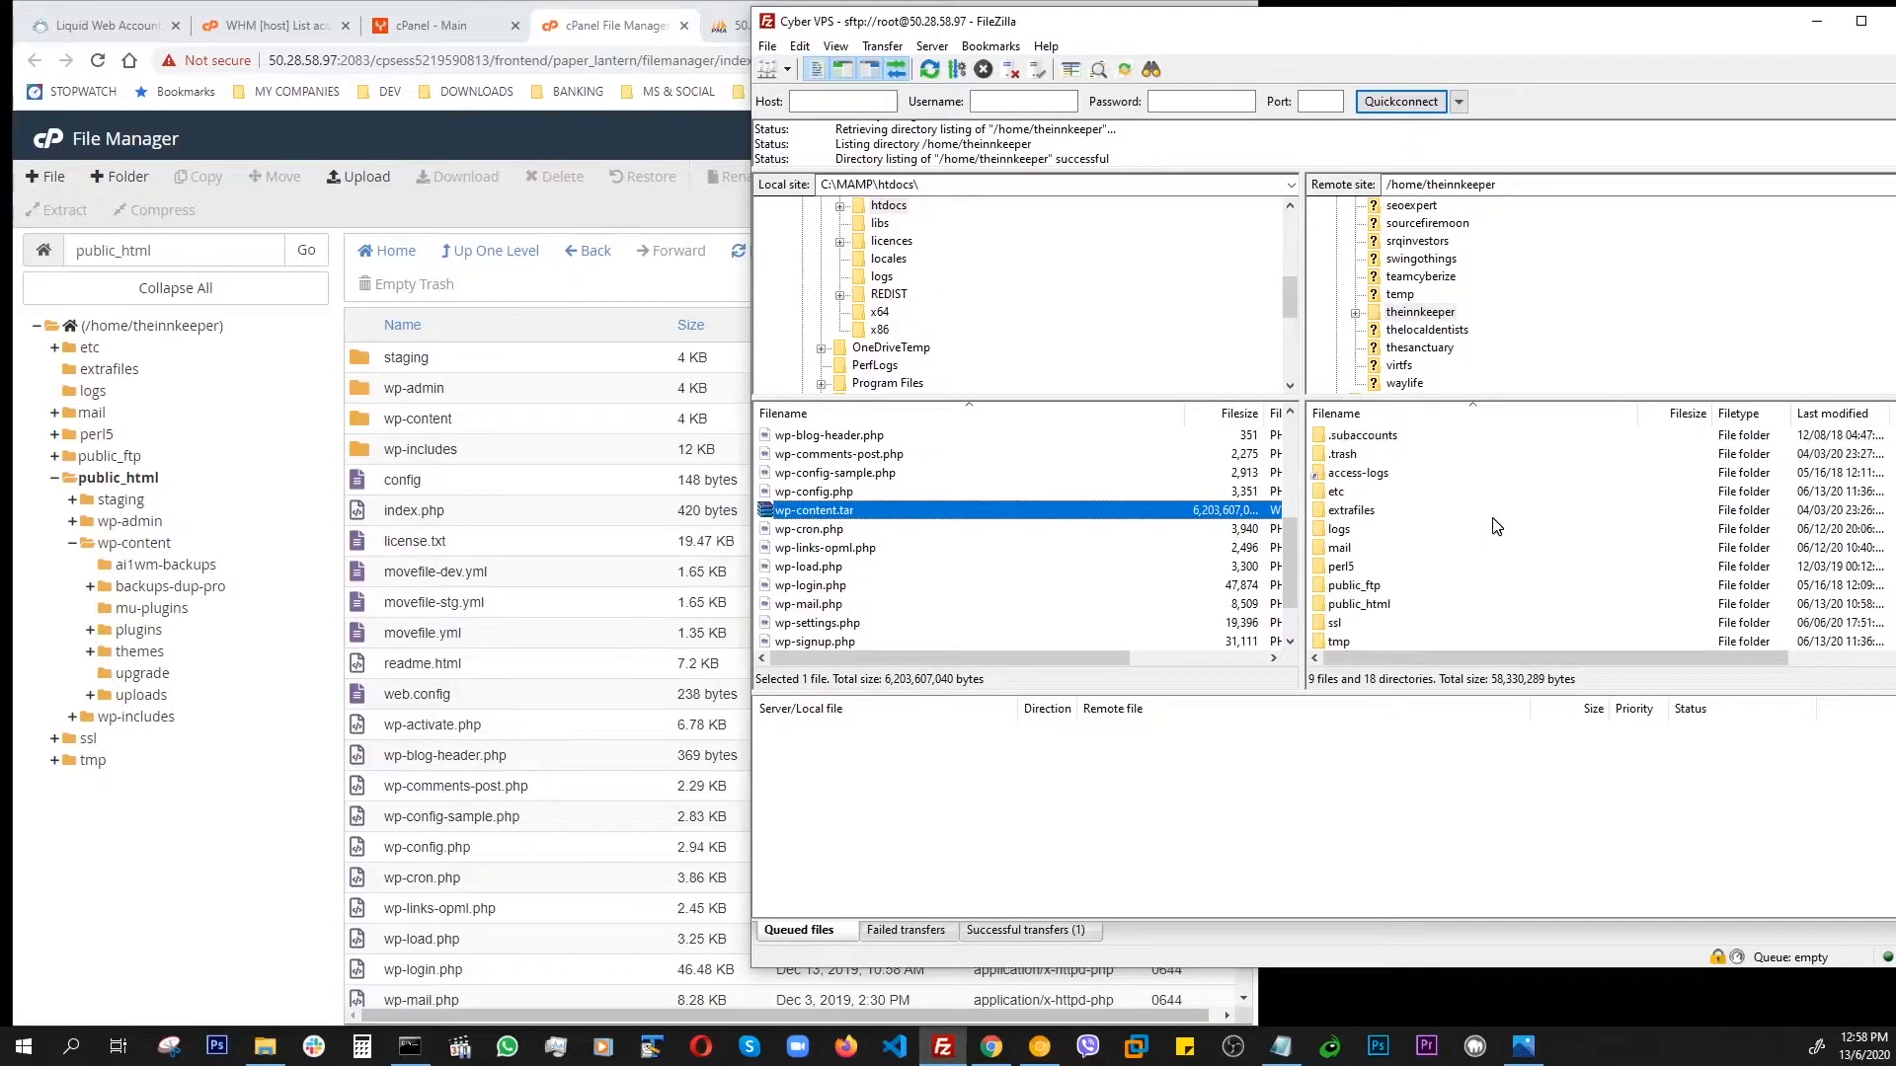
pyautogui.scroll(-1, 1495, 527)
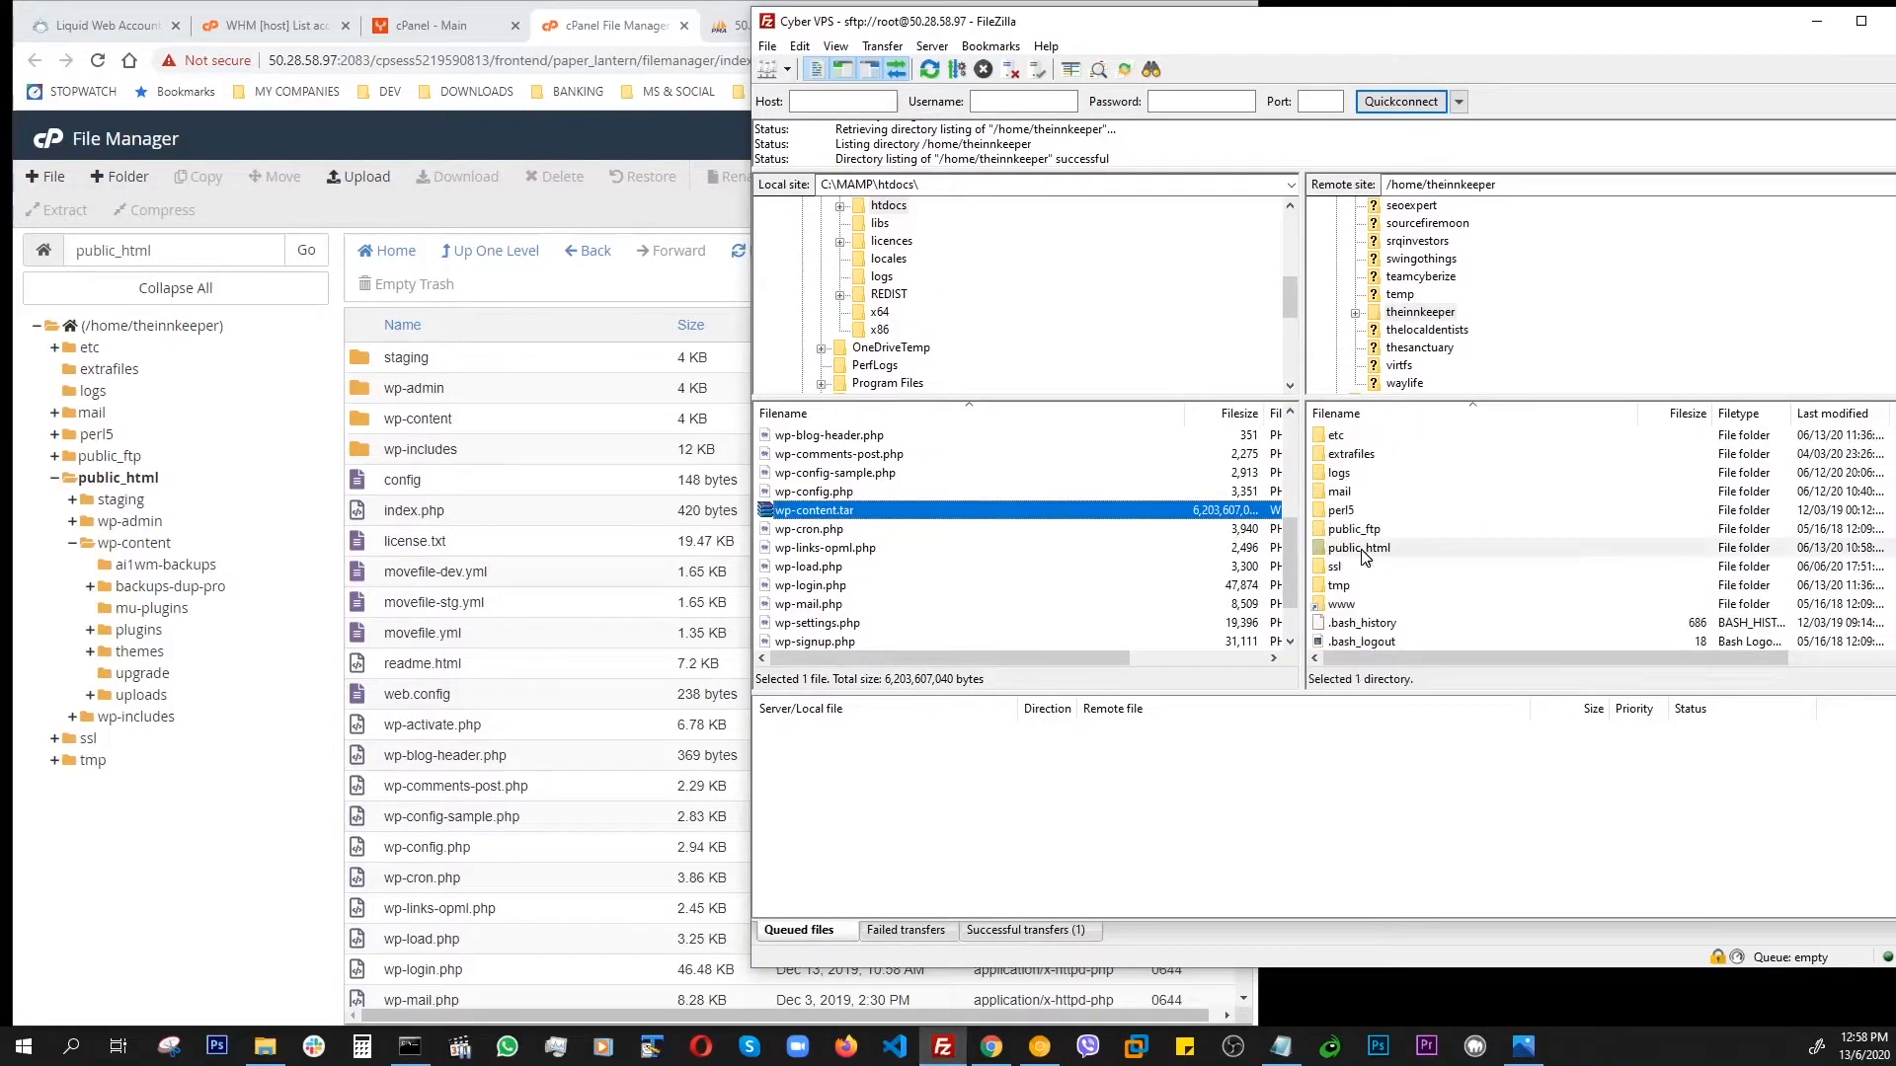
pyautogui.doubleClick(1363, 551)
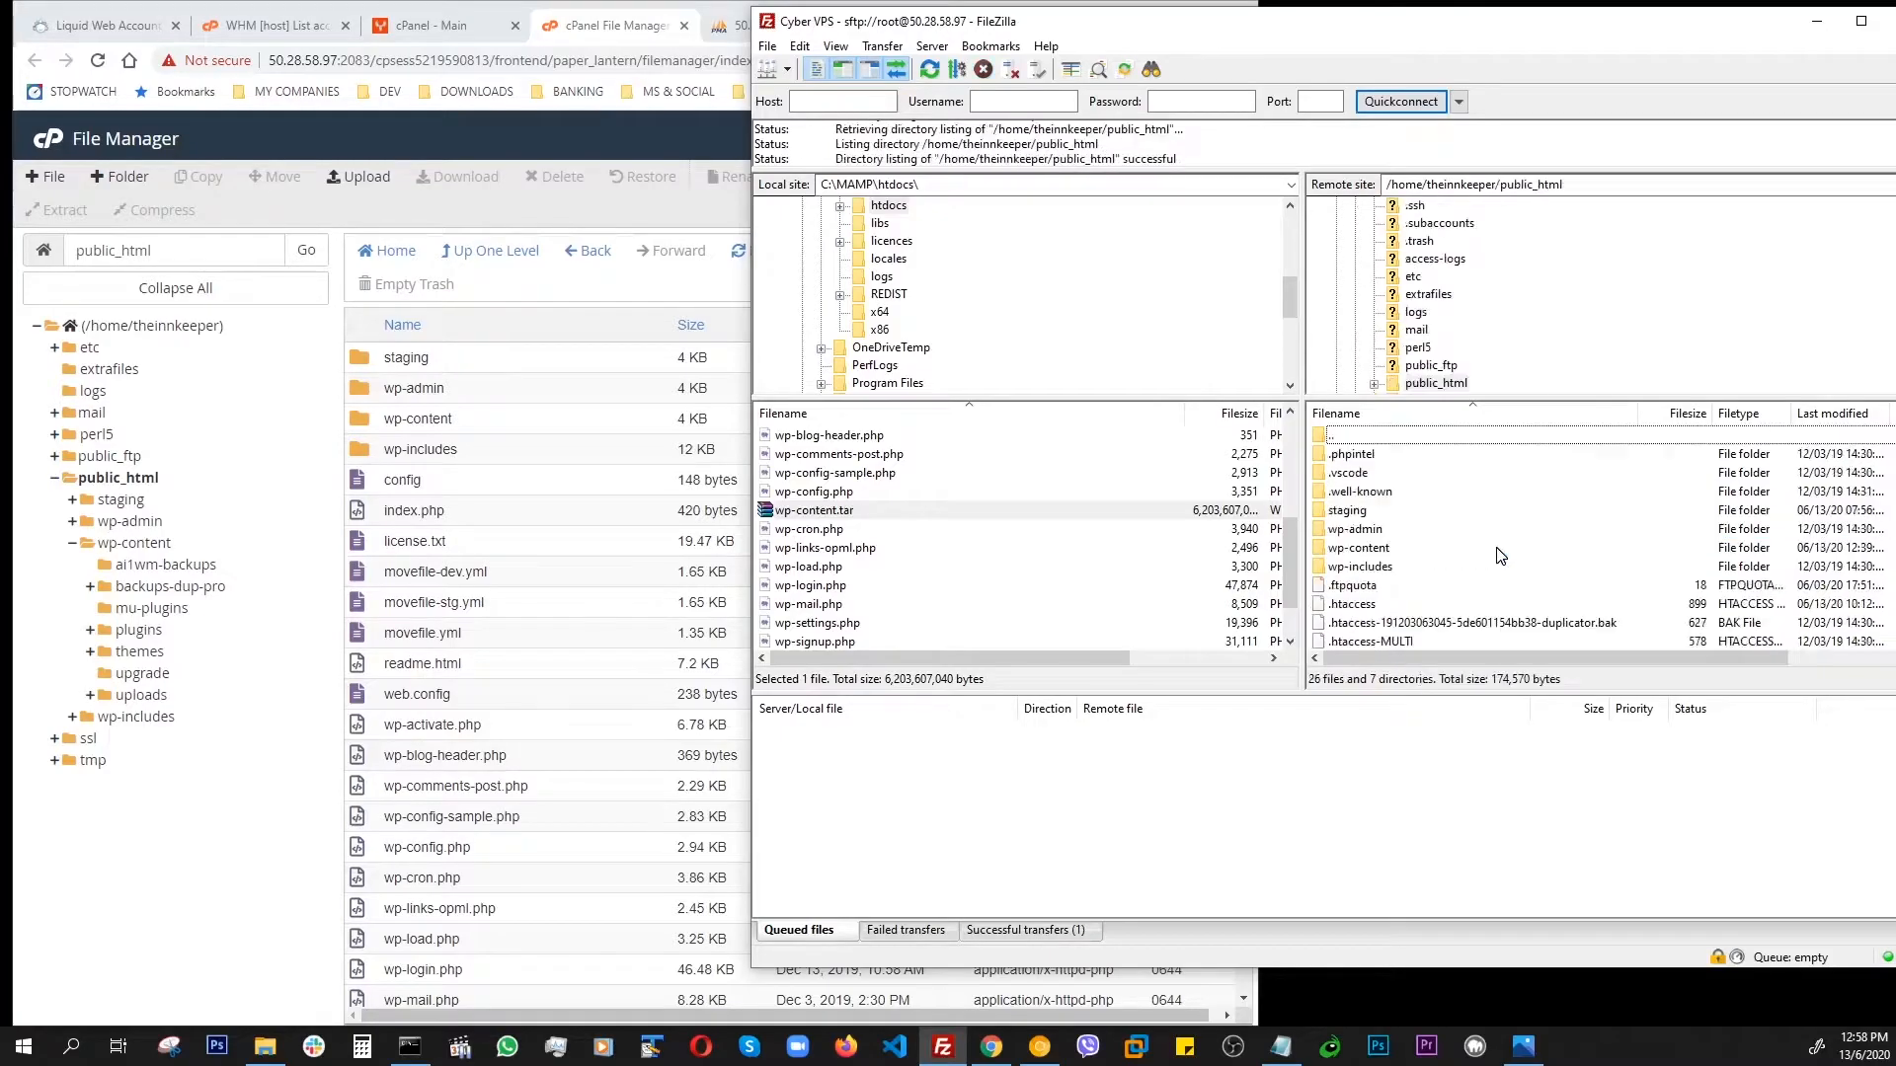
pyautogui.scroll(-2, 1500, 556)
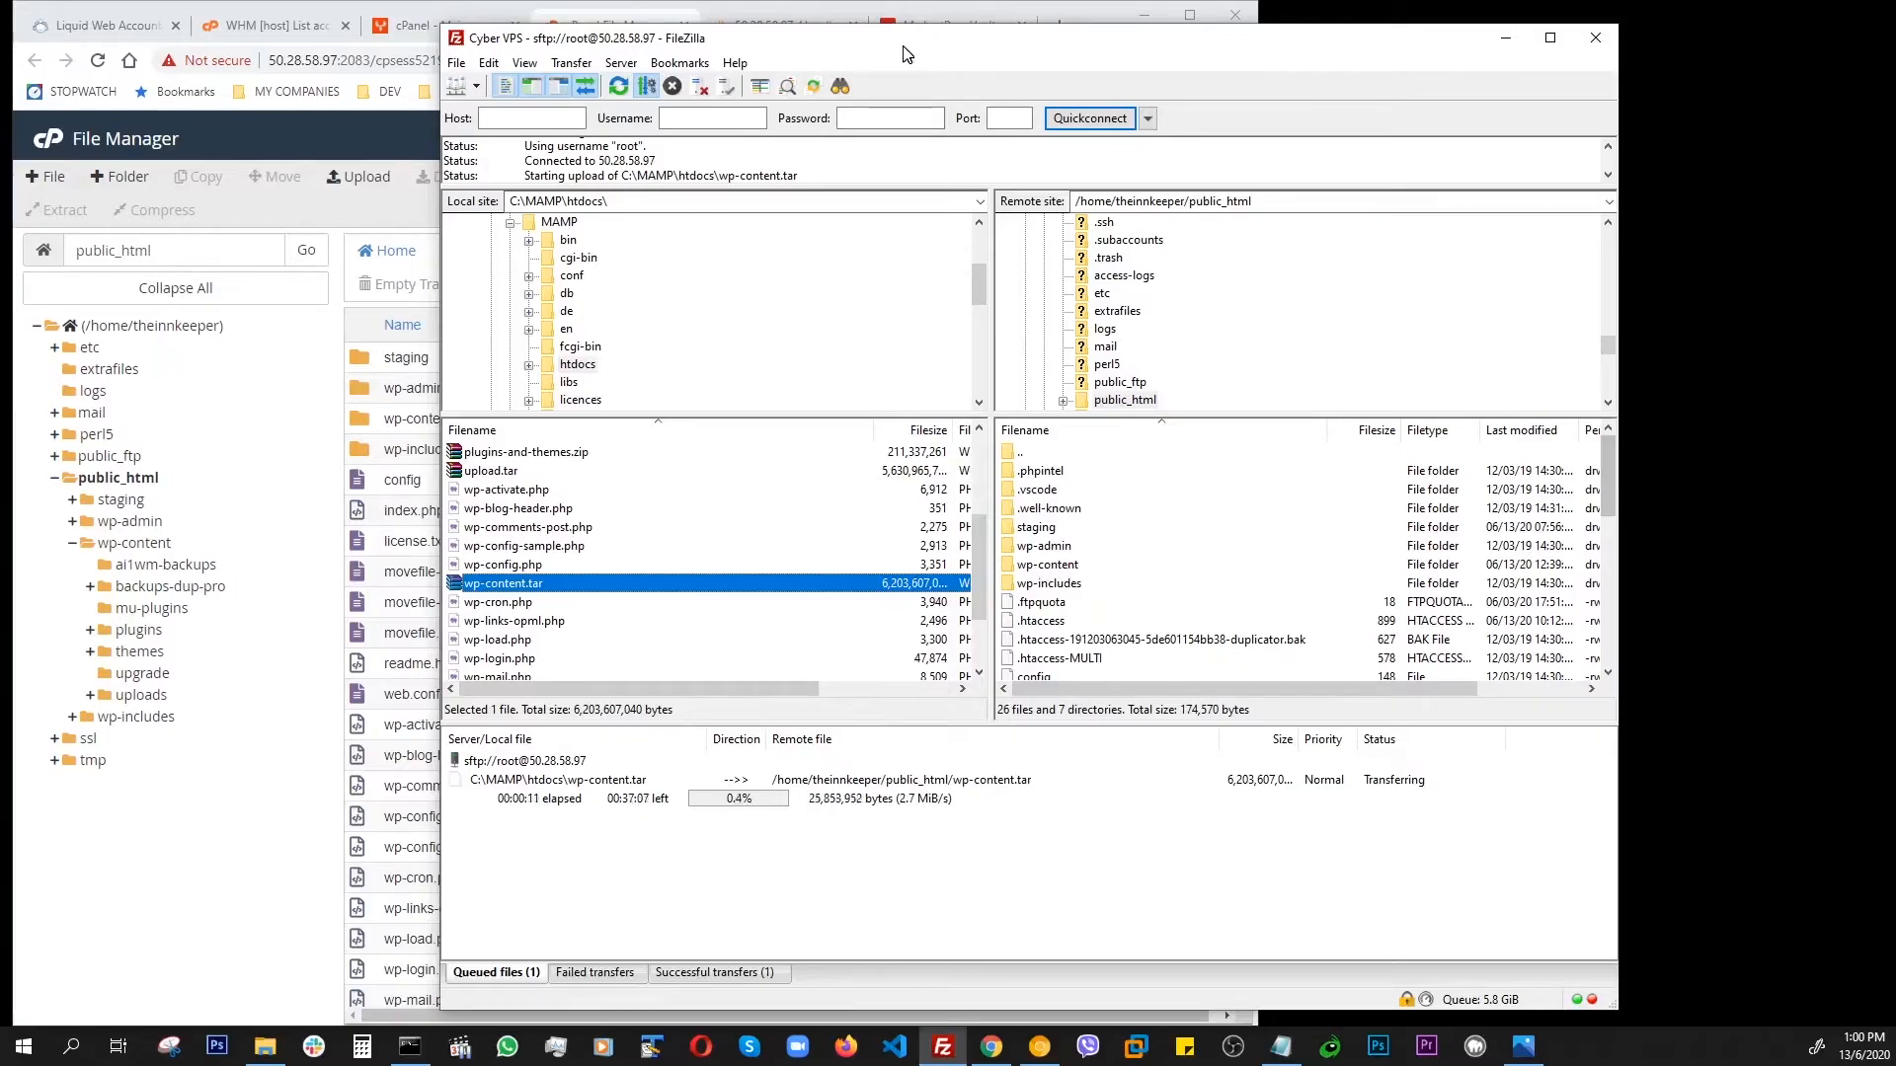
pyautogui.moveTo(904, 47); pyautogui.dragTo(970, 38)
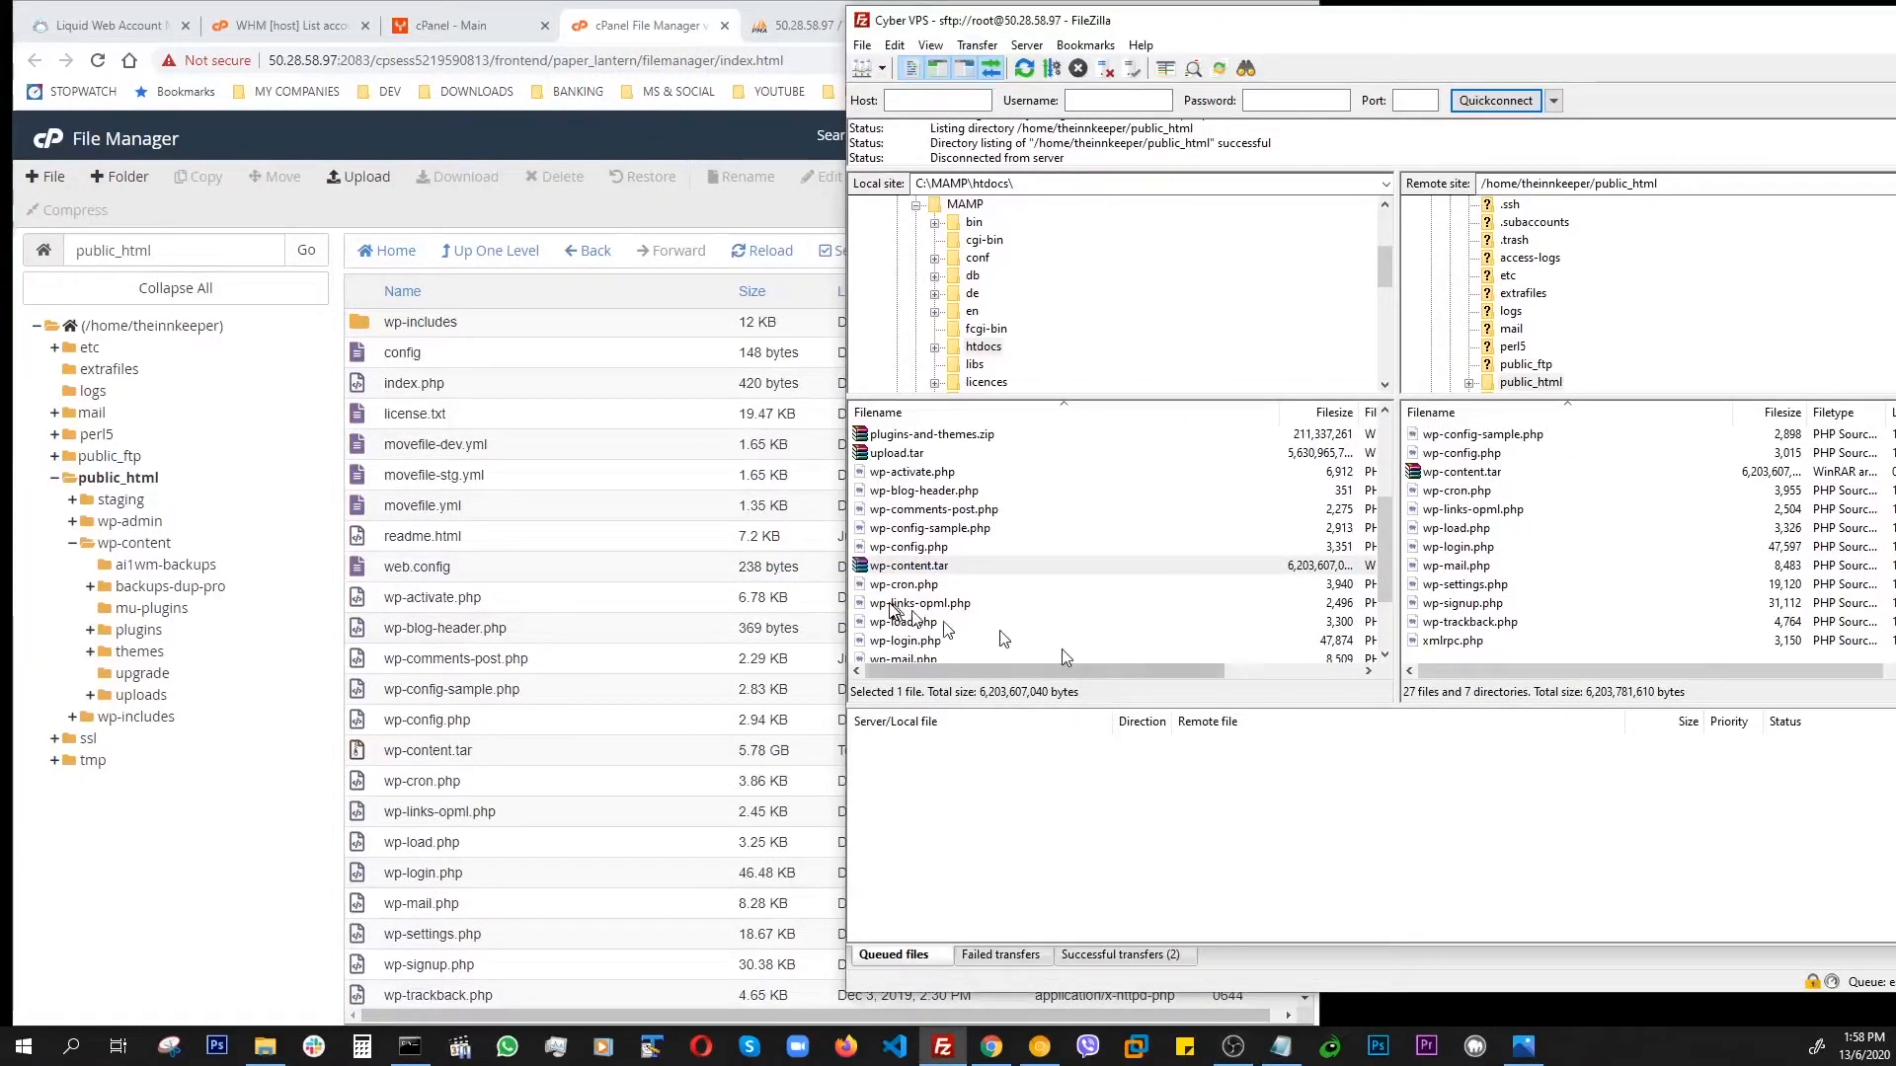
# Step: Move the FileZilla window aside and rename the wp-content folder in public_html to wp-content-old
pyautogui.moveTo(1224, 24); pyautogui.dragTo(1895, 109)
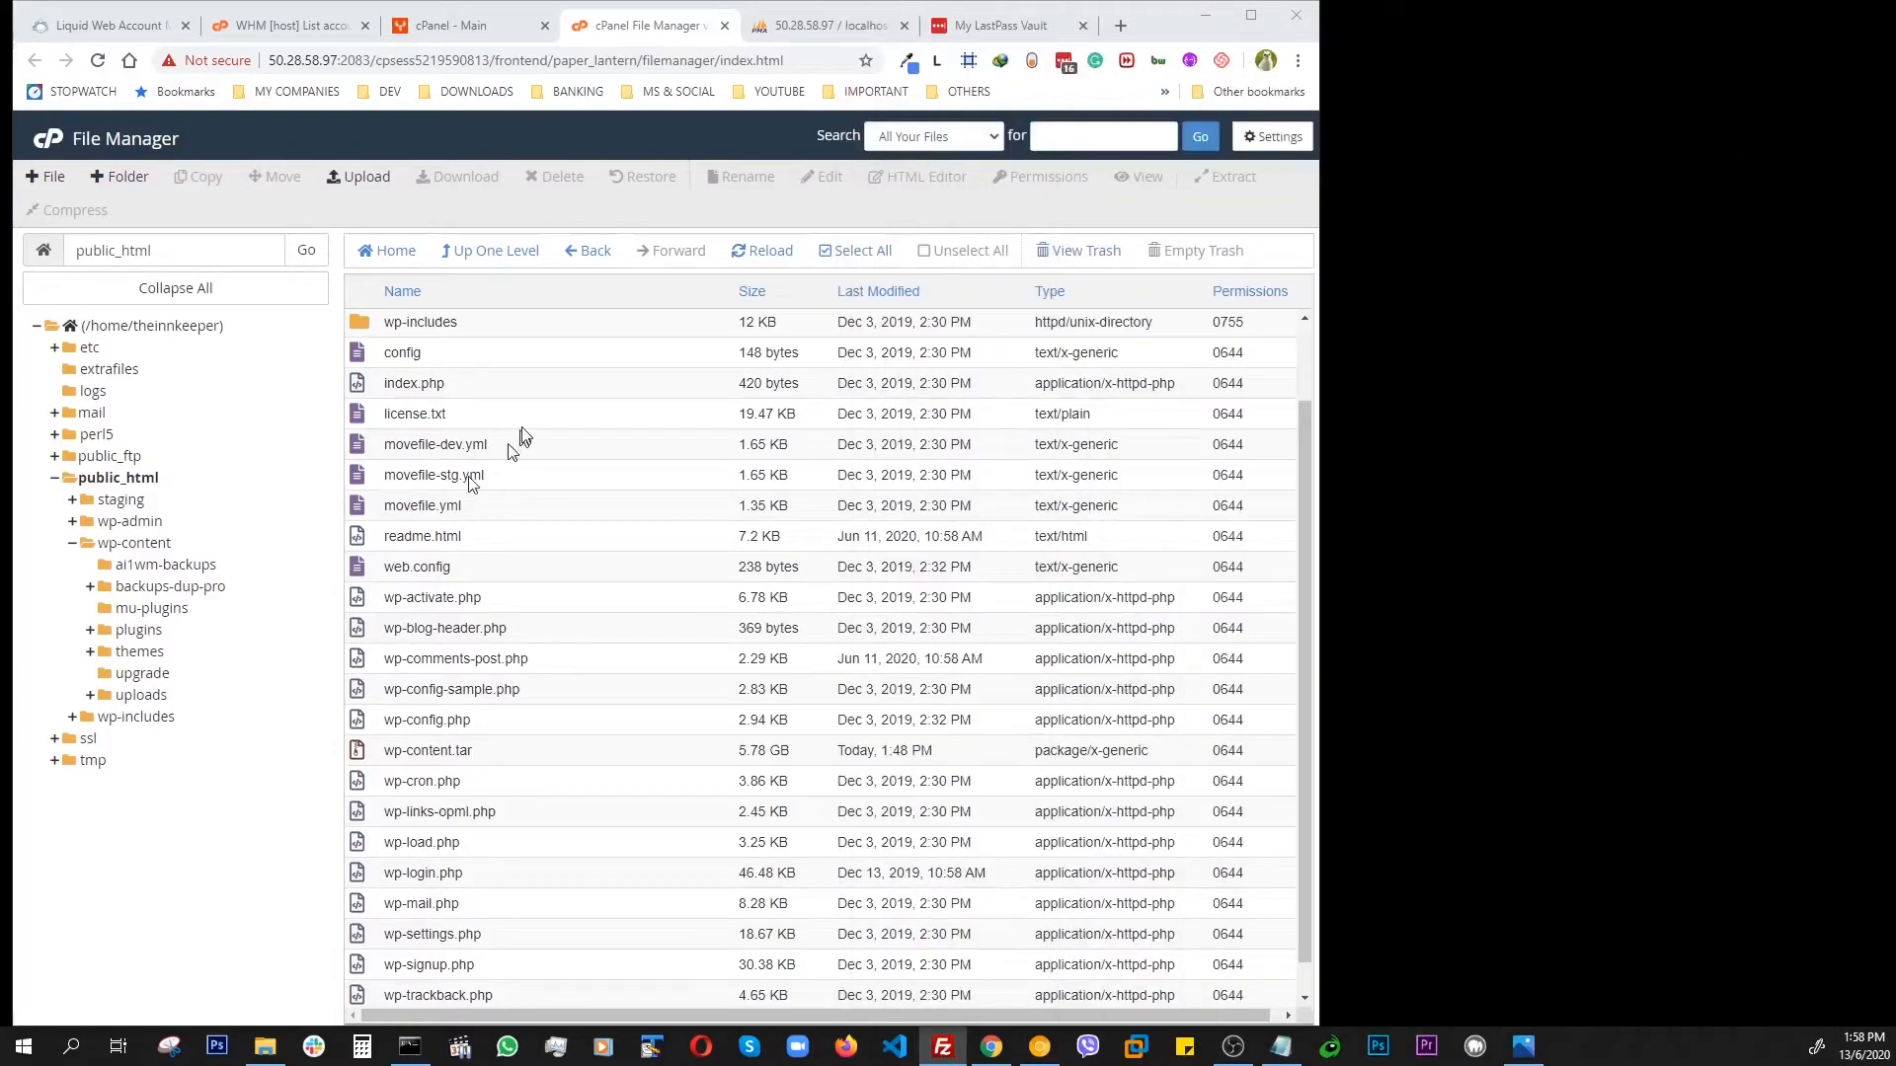
pyautogui.click(566, 299)
pyautogui.scroll(-3, 554, 454)
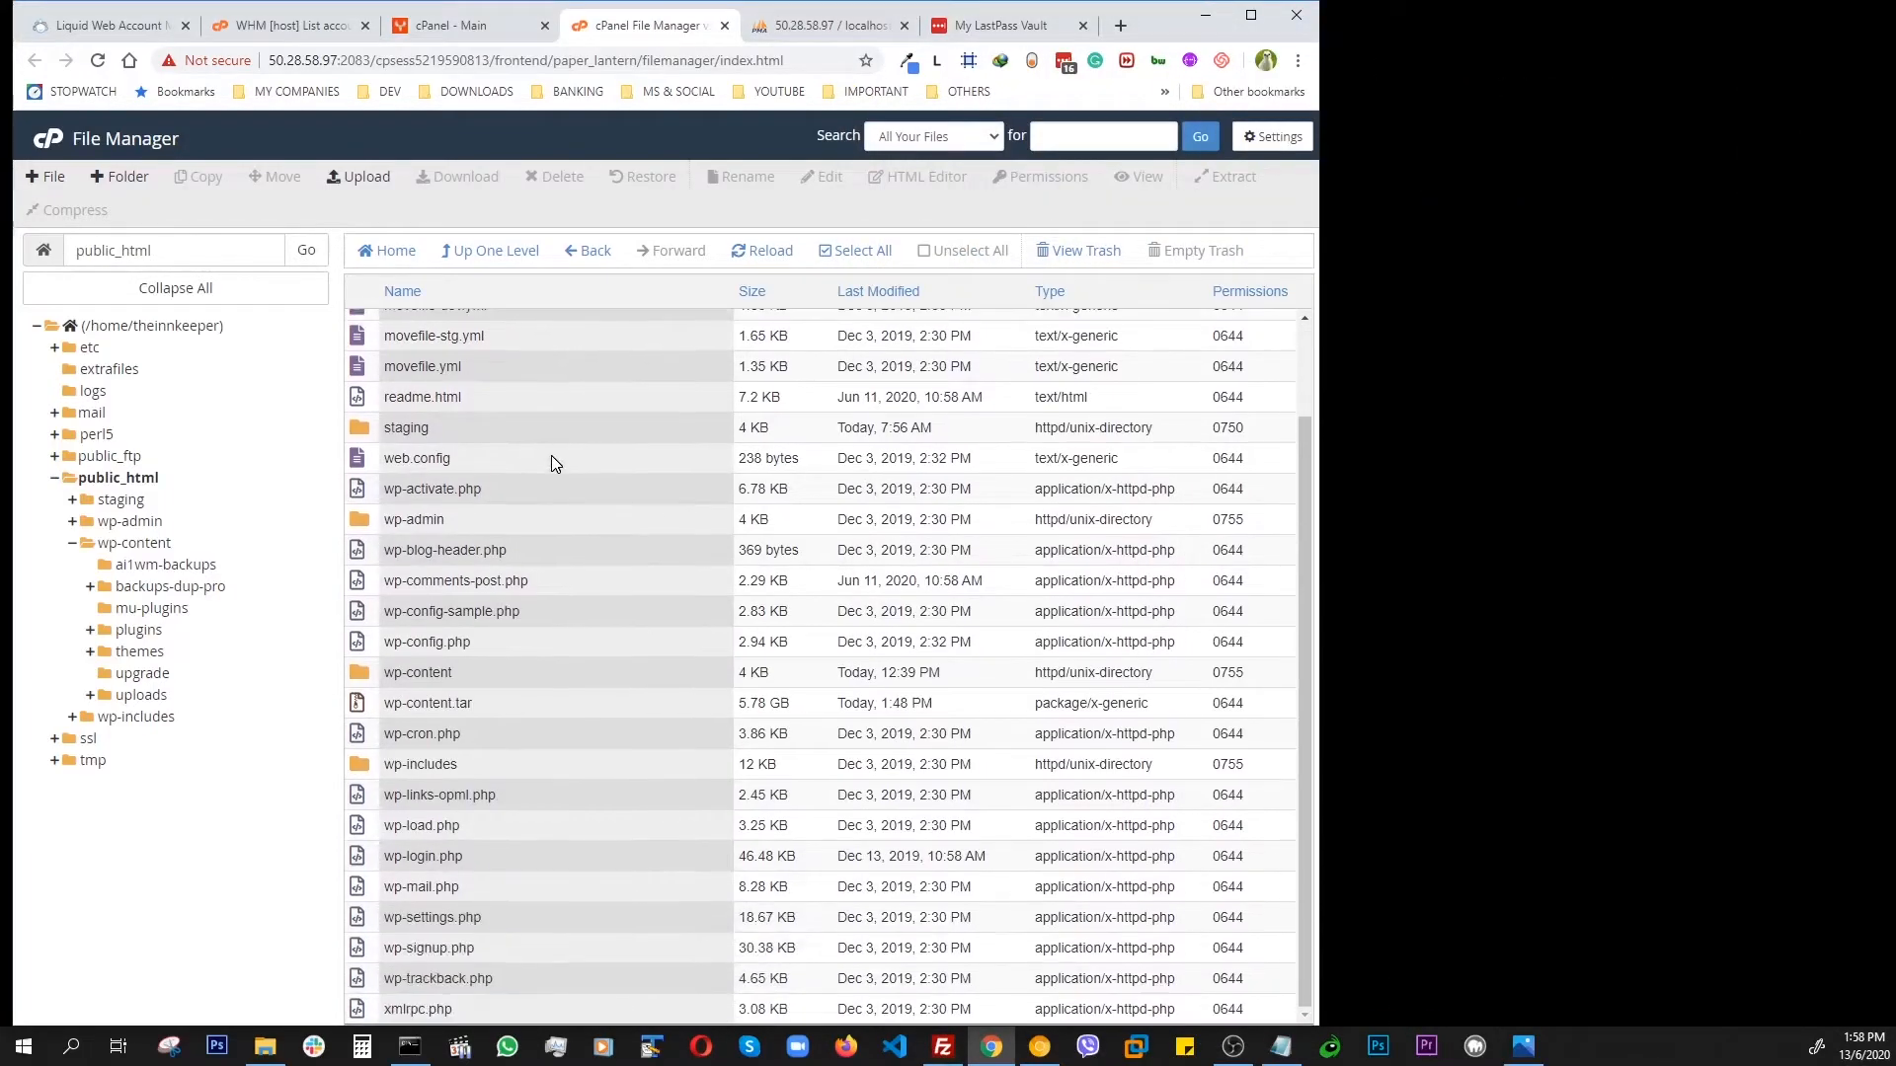
pyautogui.click(488, 707)
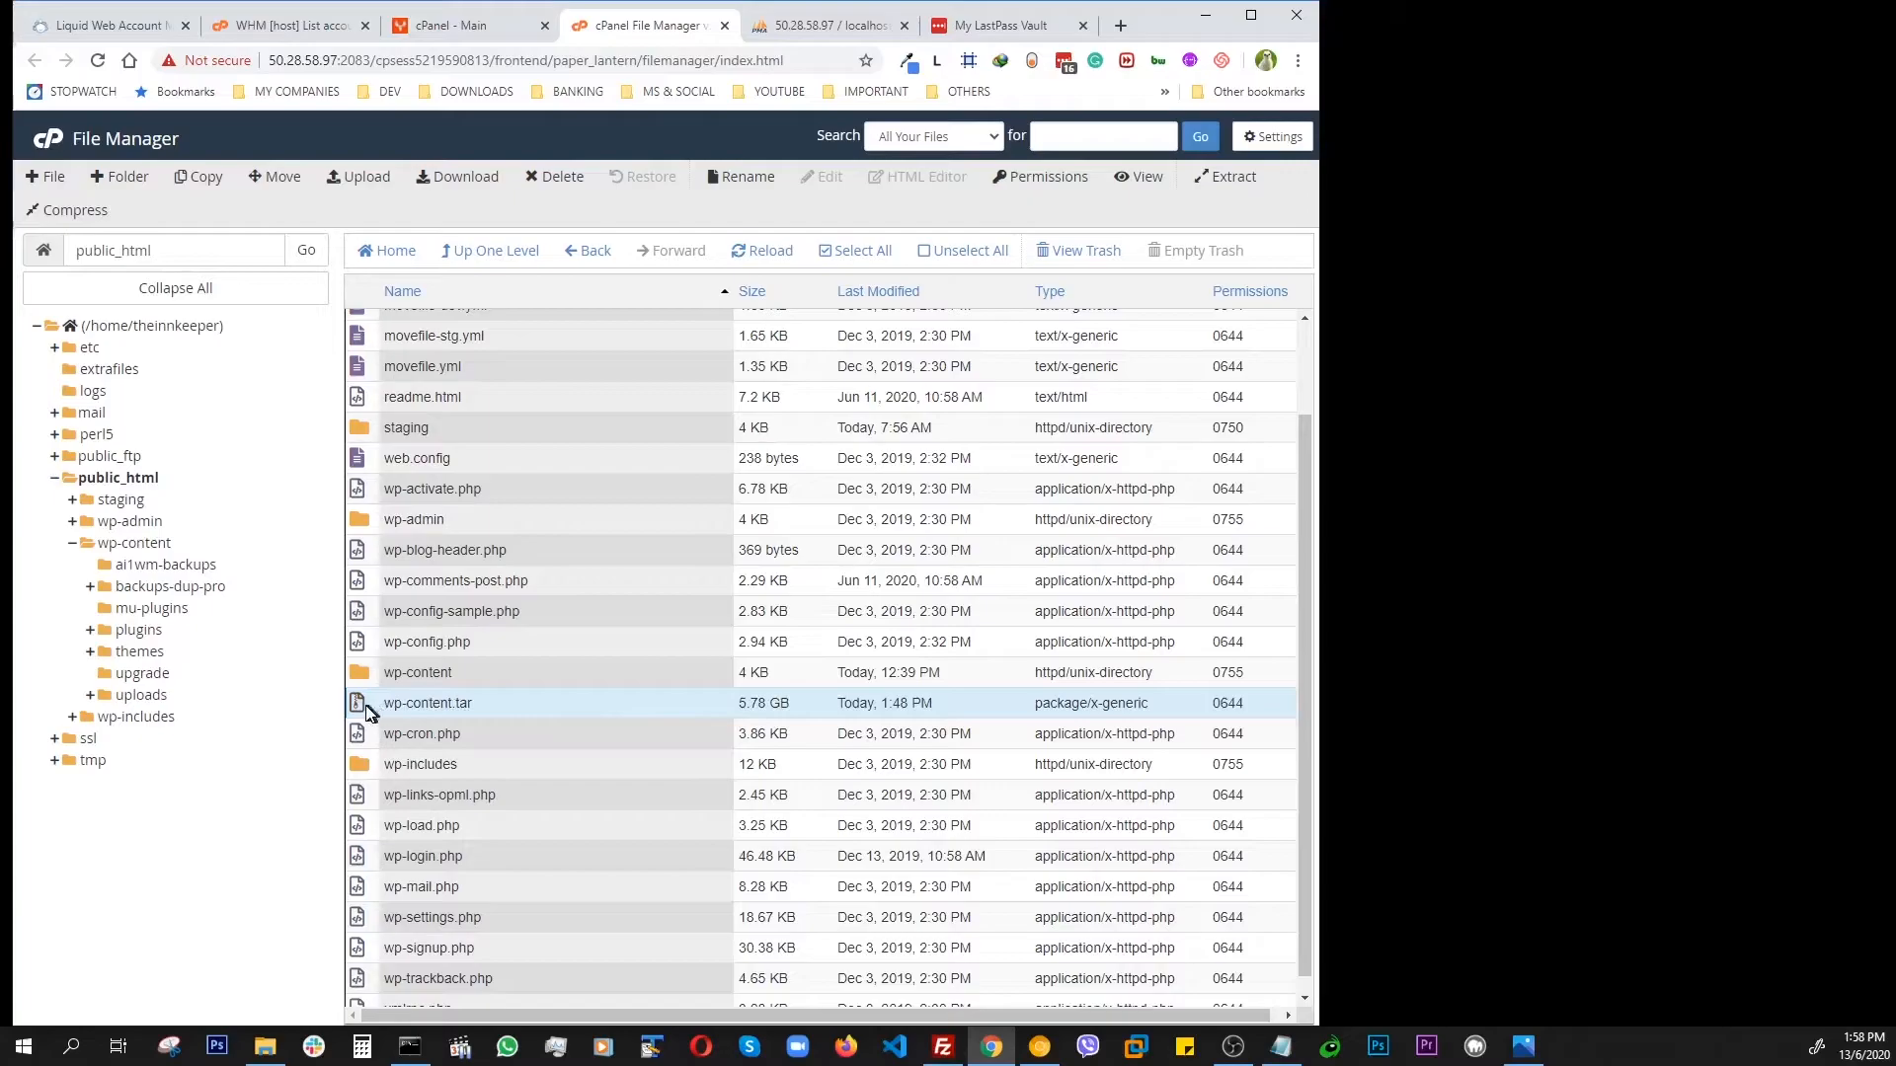
pyautogui.scroll(3, 405, 691)
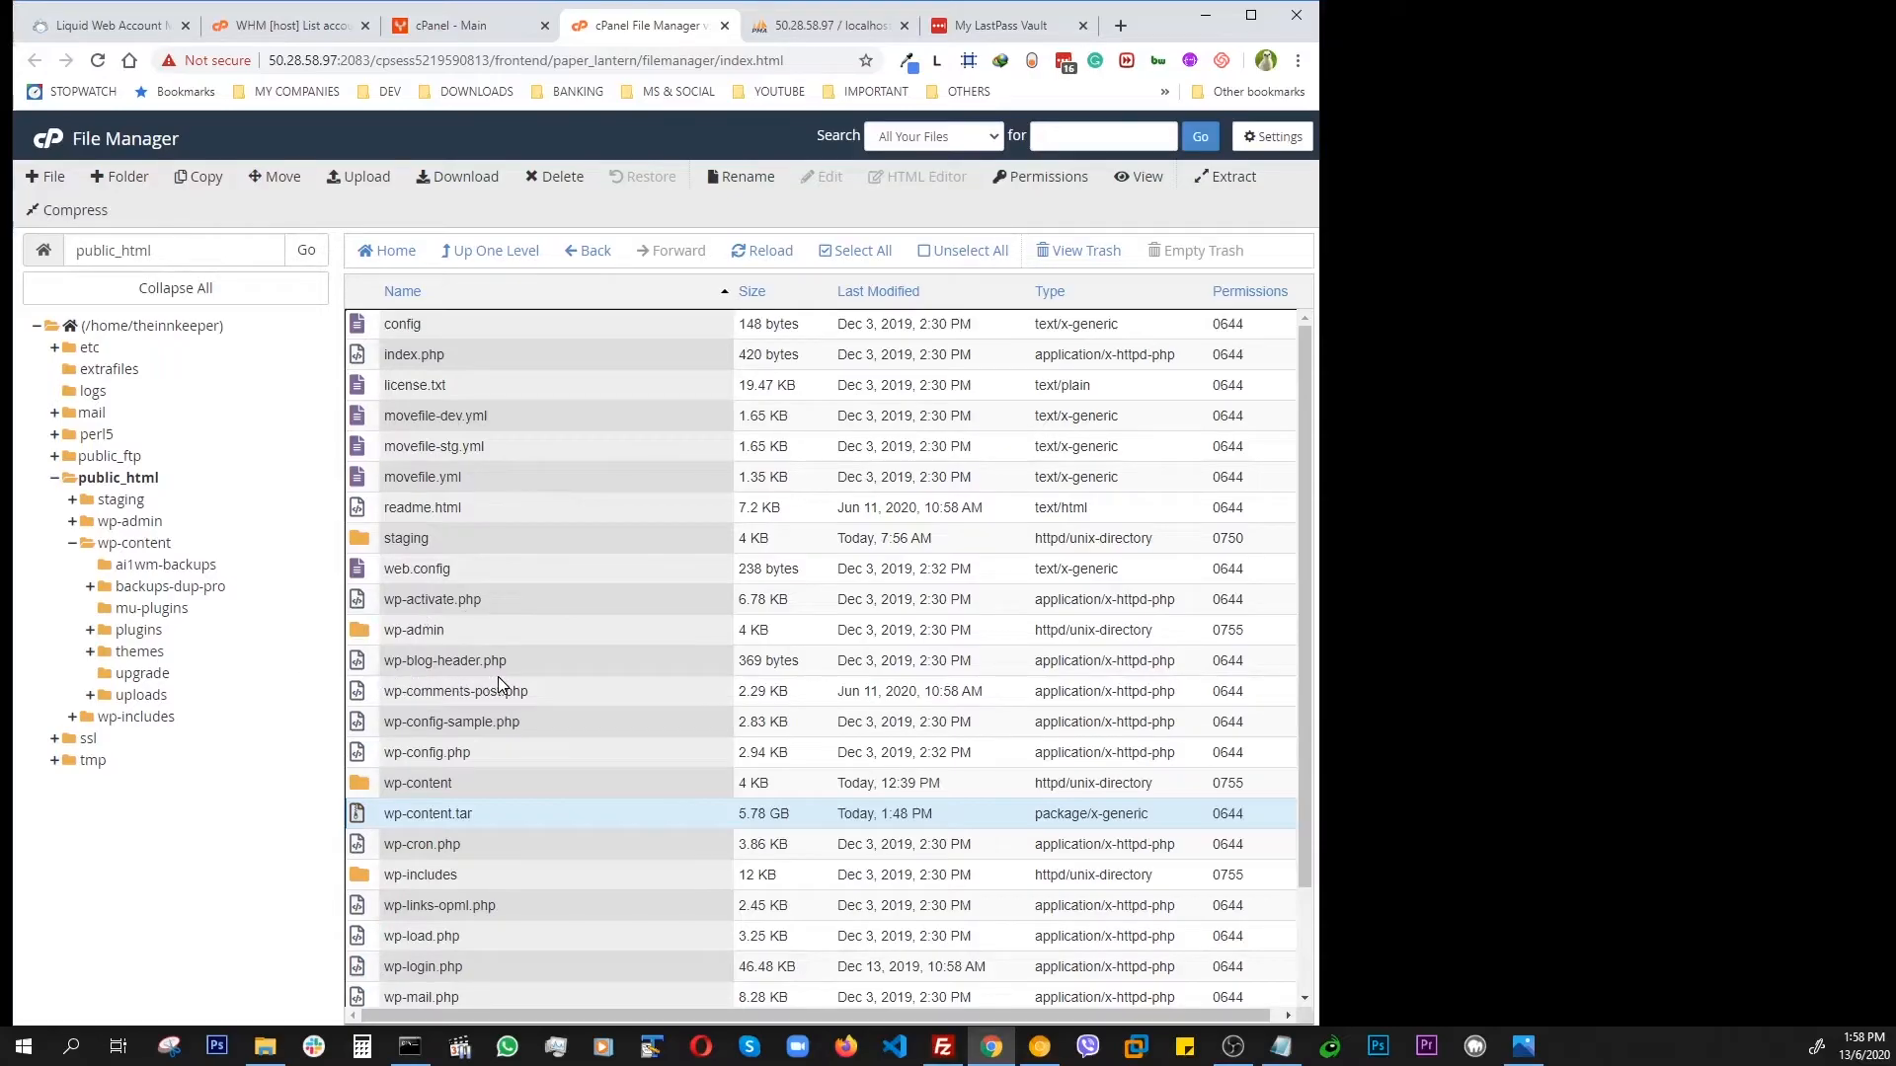
pyautogui.click(468, 780)
pyautogui.click(442, 785)
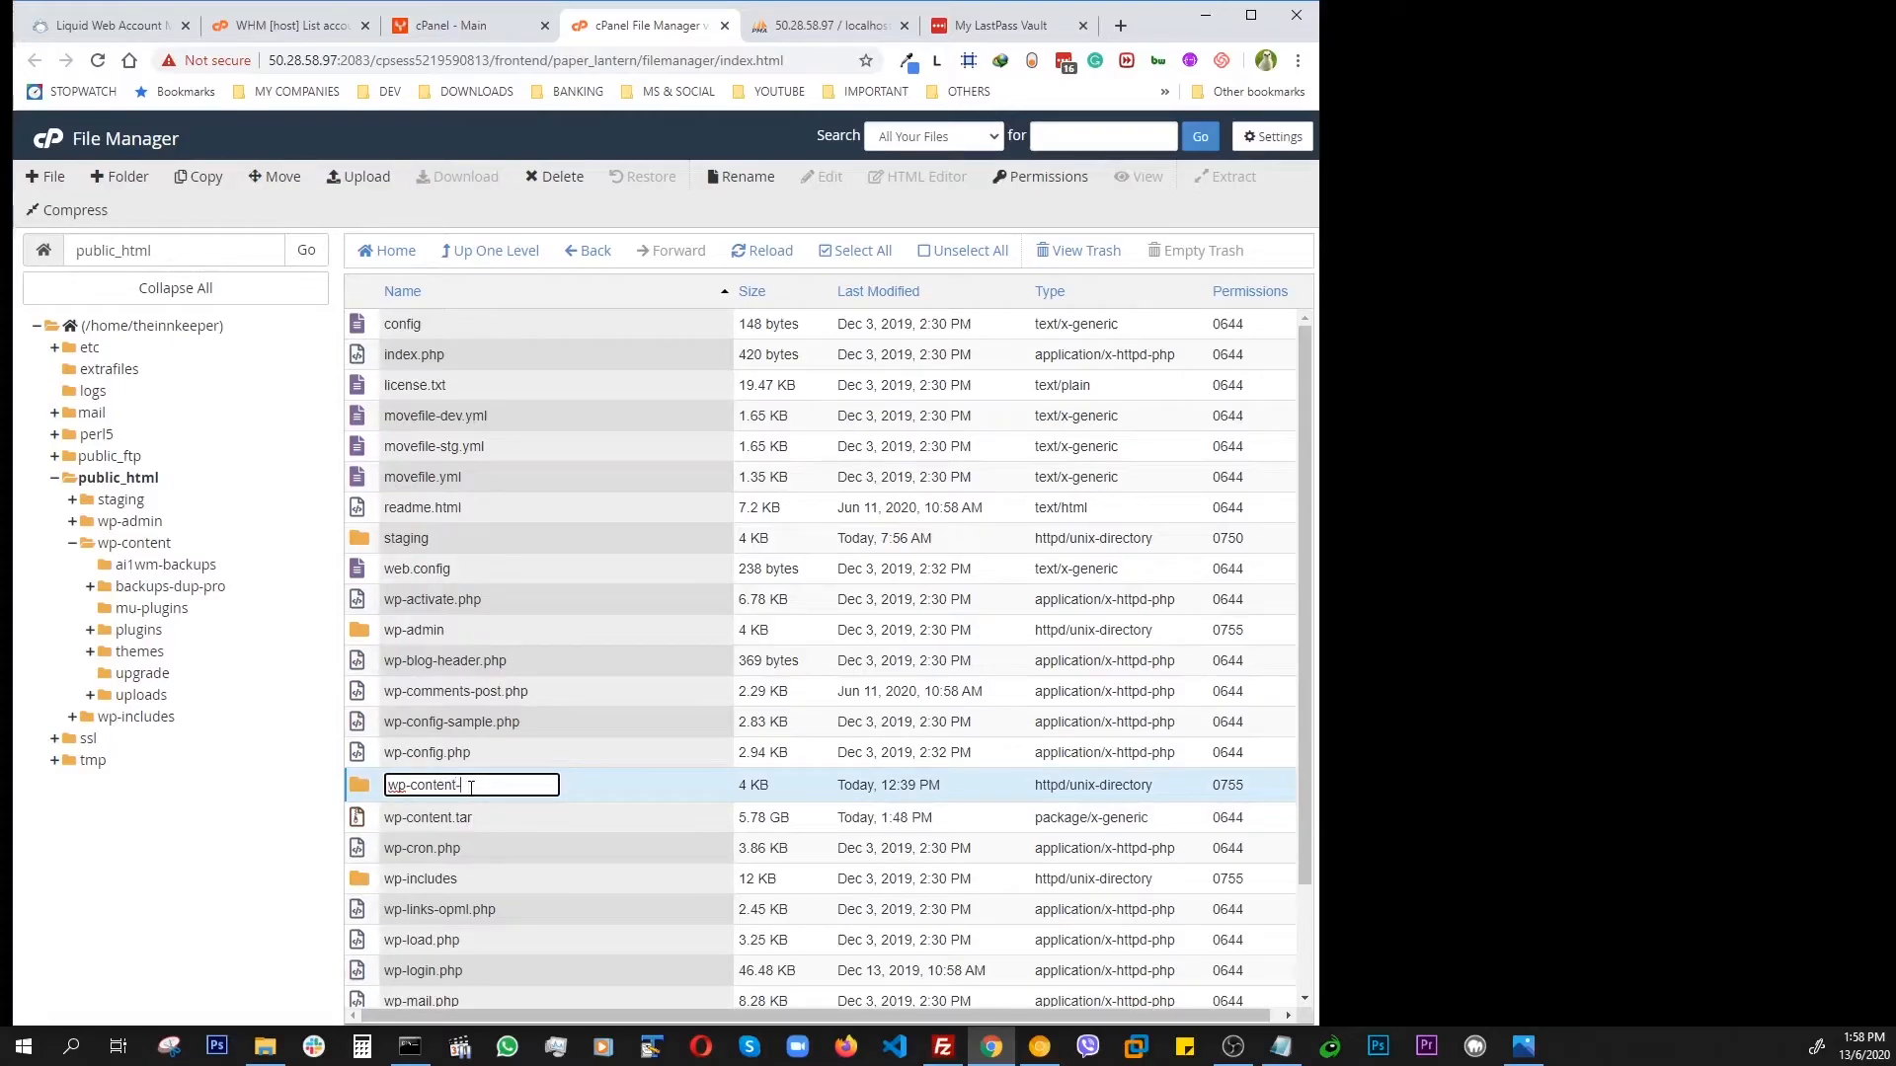
pyautogui.press('Escape')
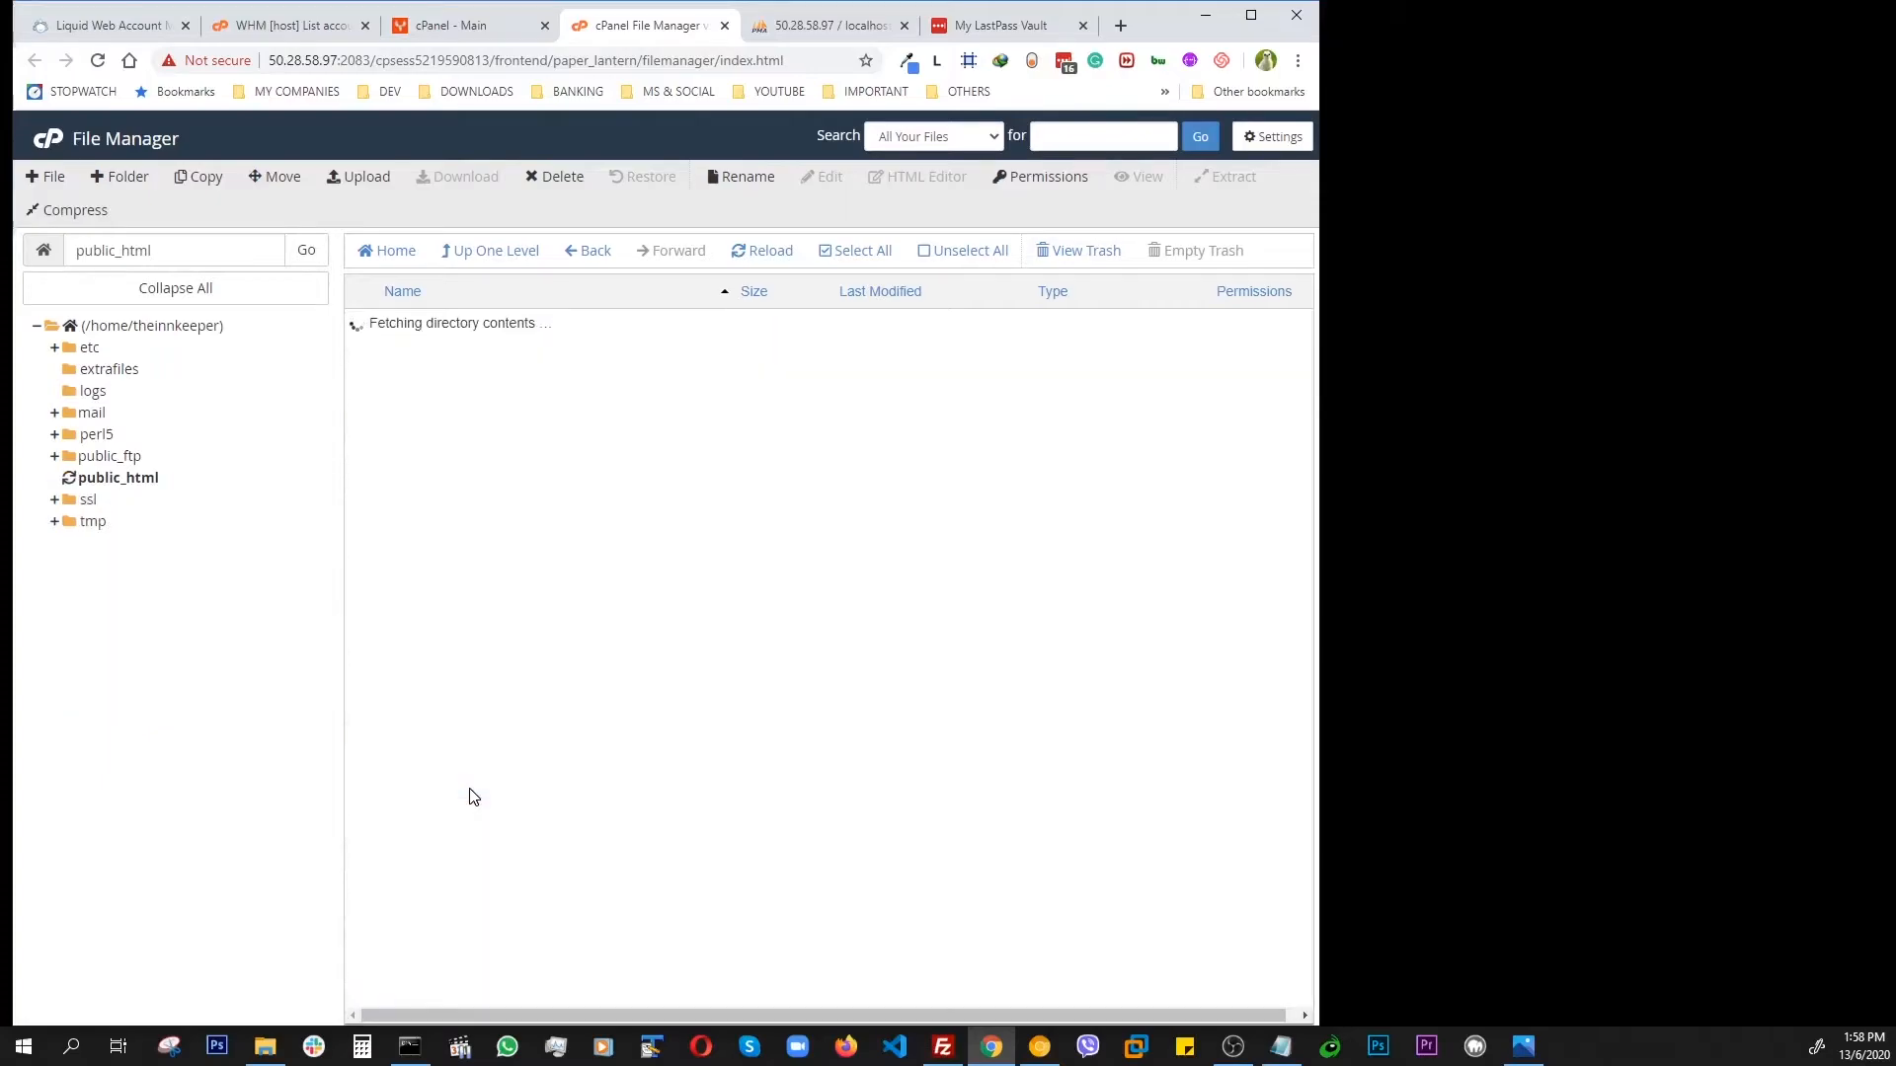
# Step: Extract wp-content.tar into /public_html, close the extraction results and reload the file listing
pyautogui.scroll(-1, 573, 635)
pyautogui.scroll(2, 568, 613)
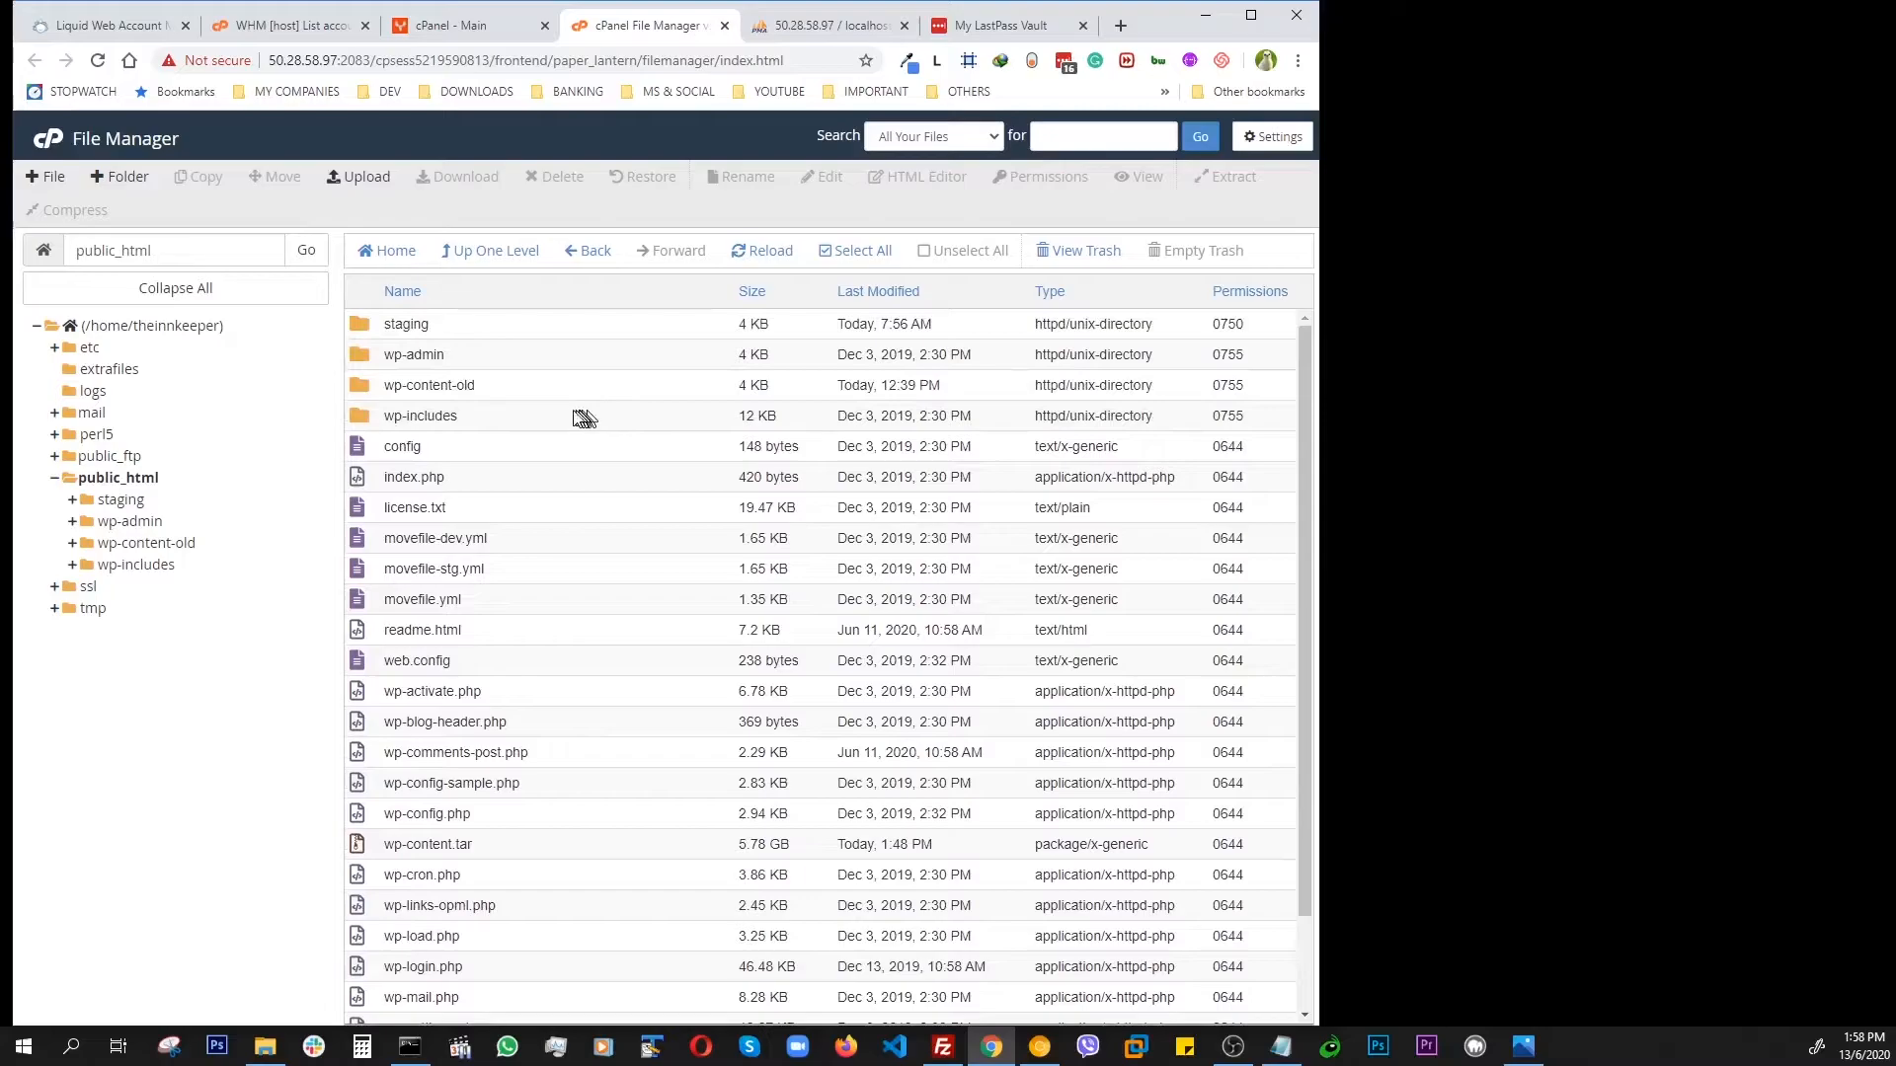
pyautogui.scroll(-1, 578, 424)
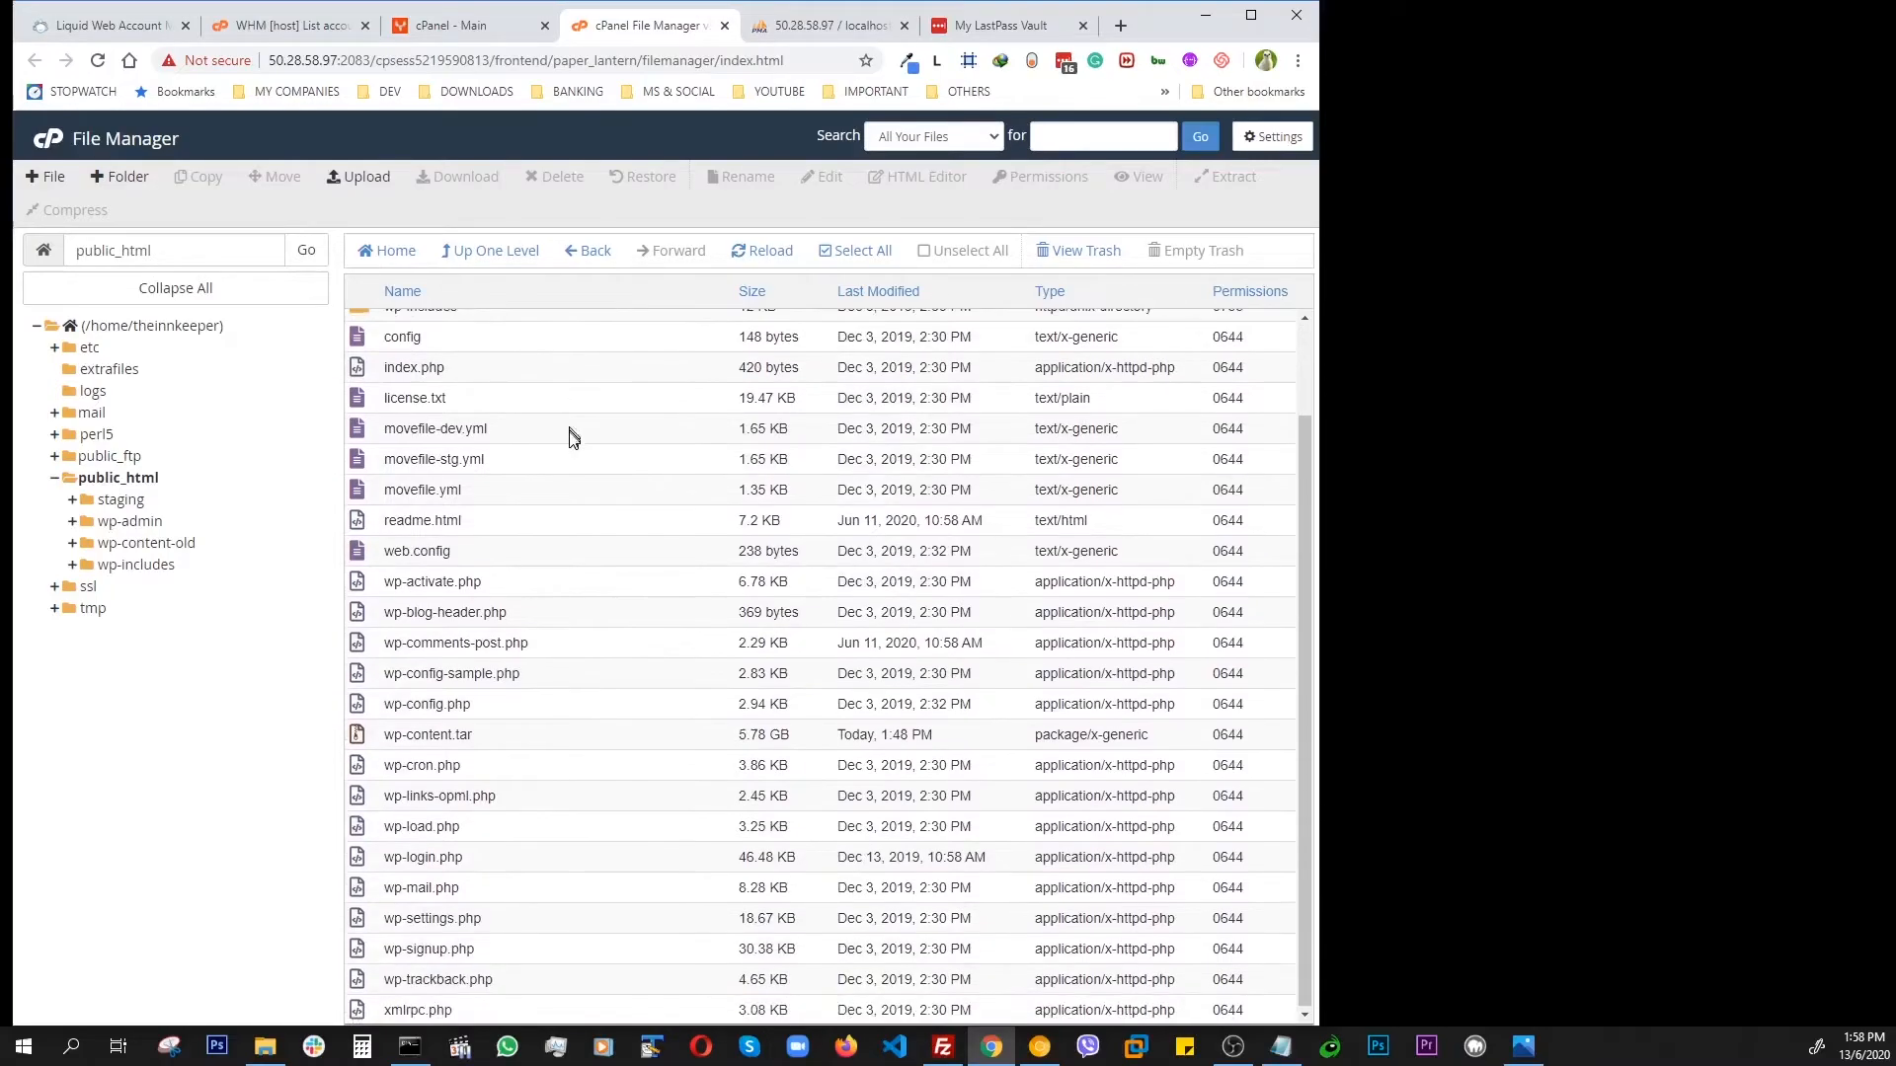
pyautogui.click(394, 735)
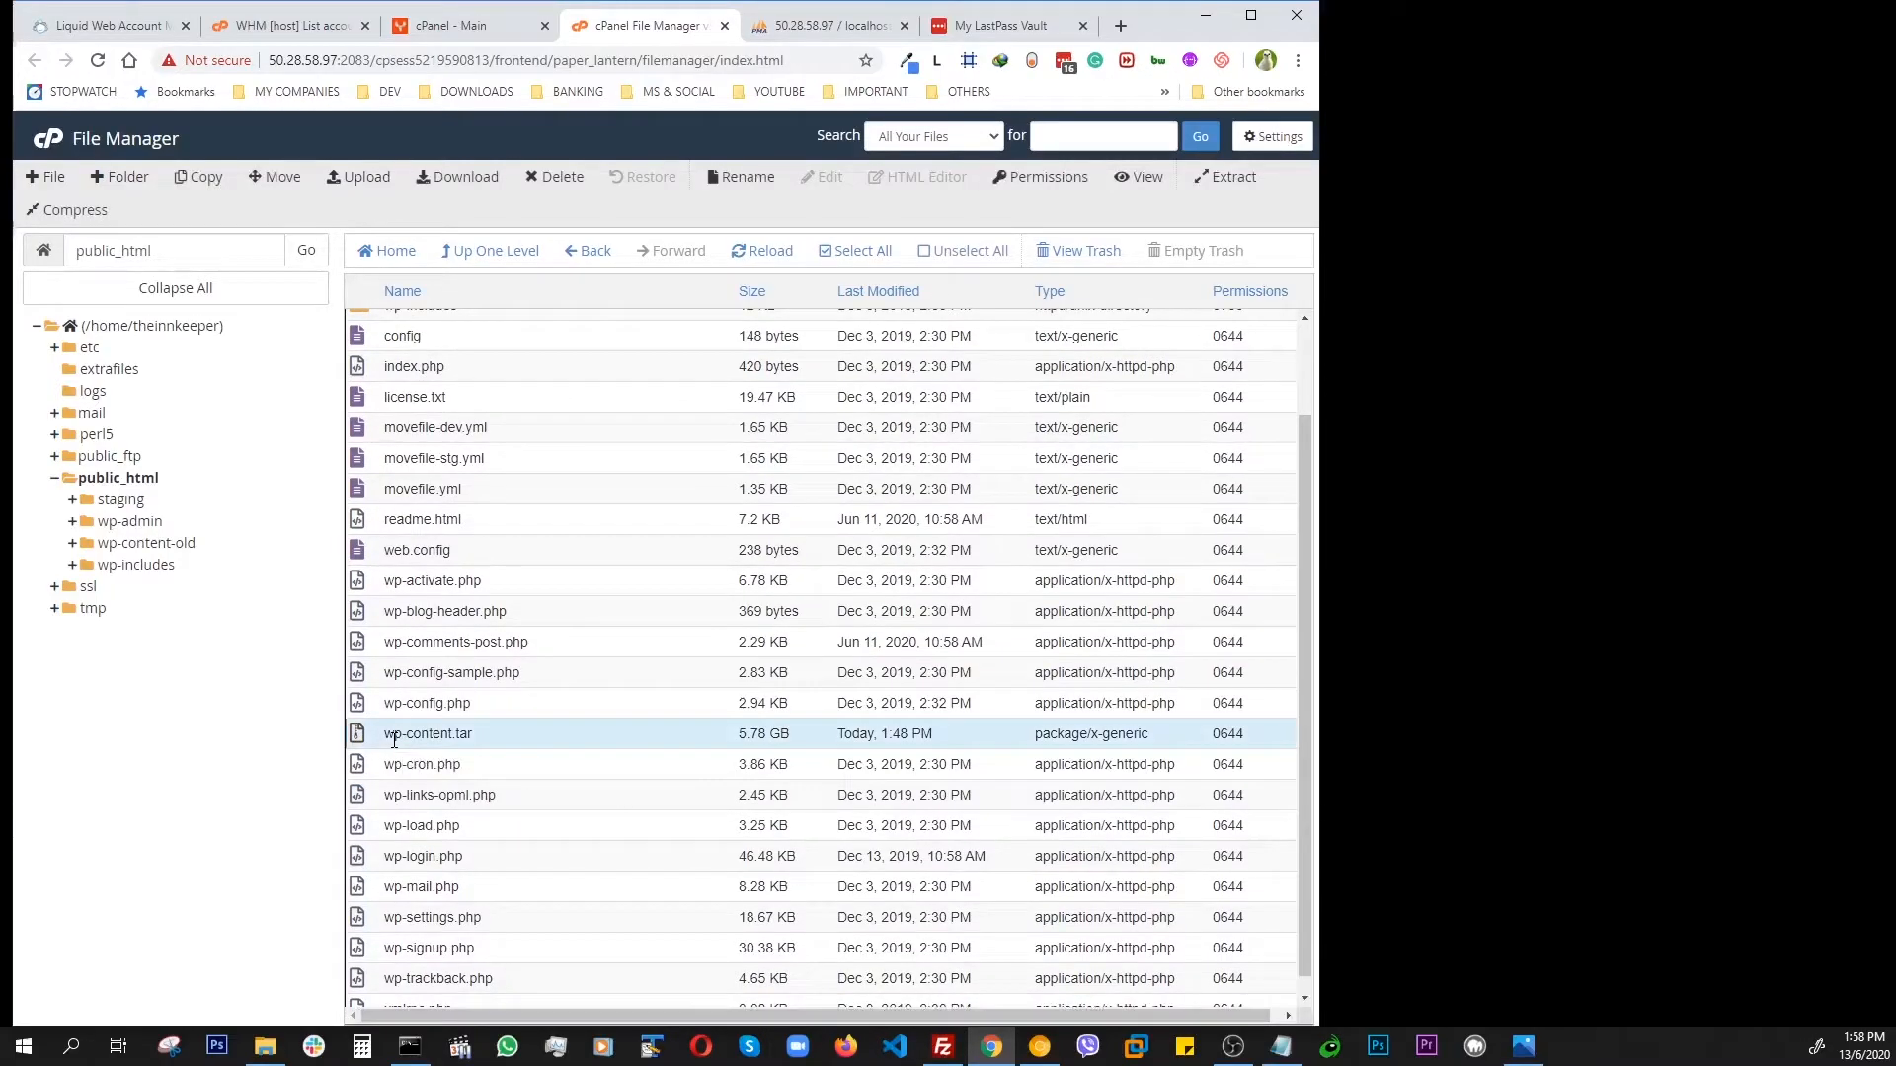
pyautogui.click(1222, 177)
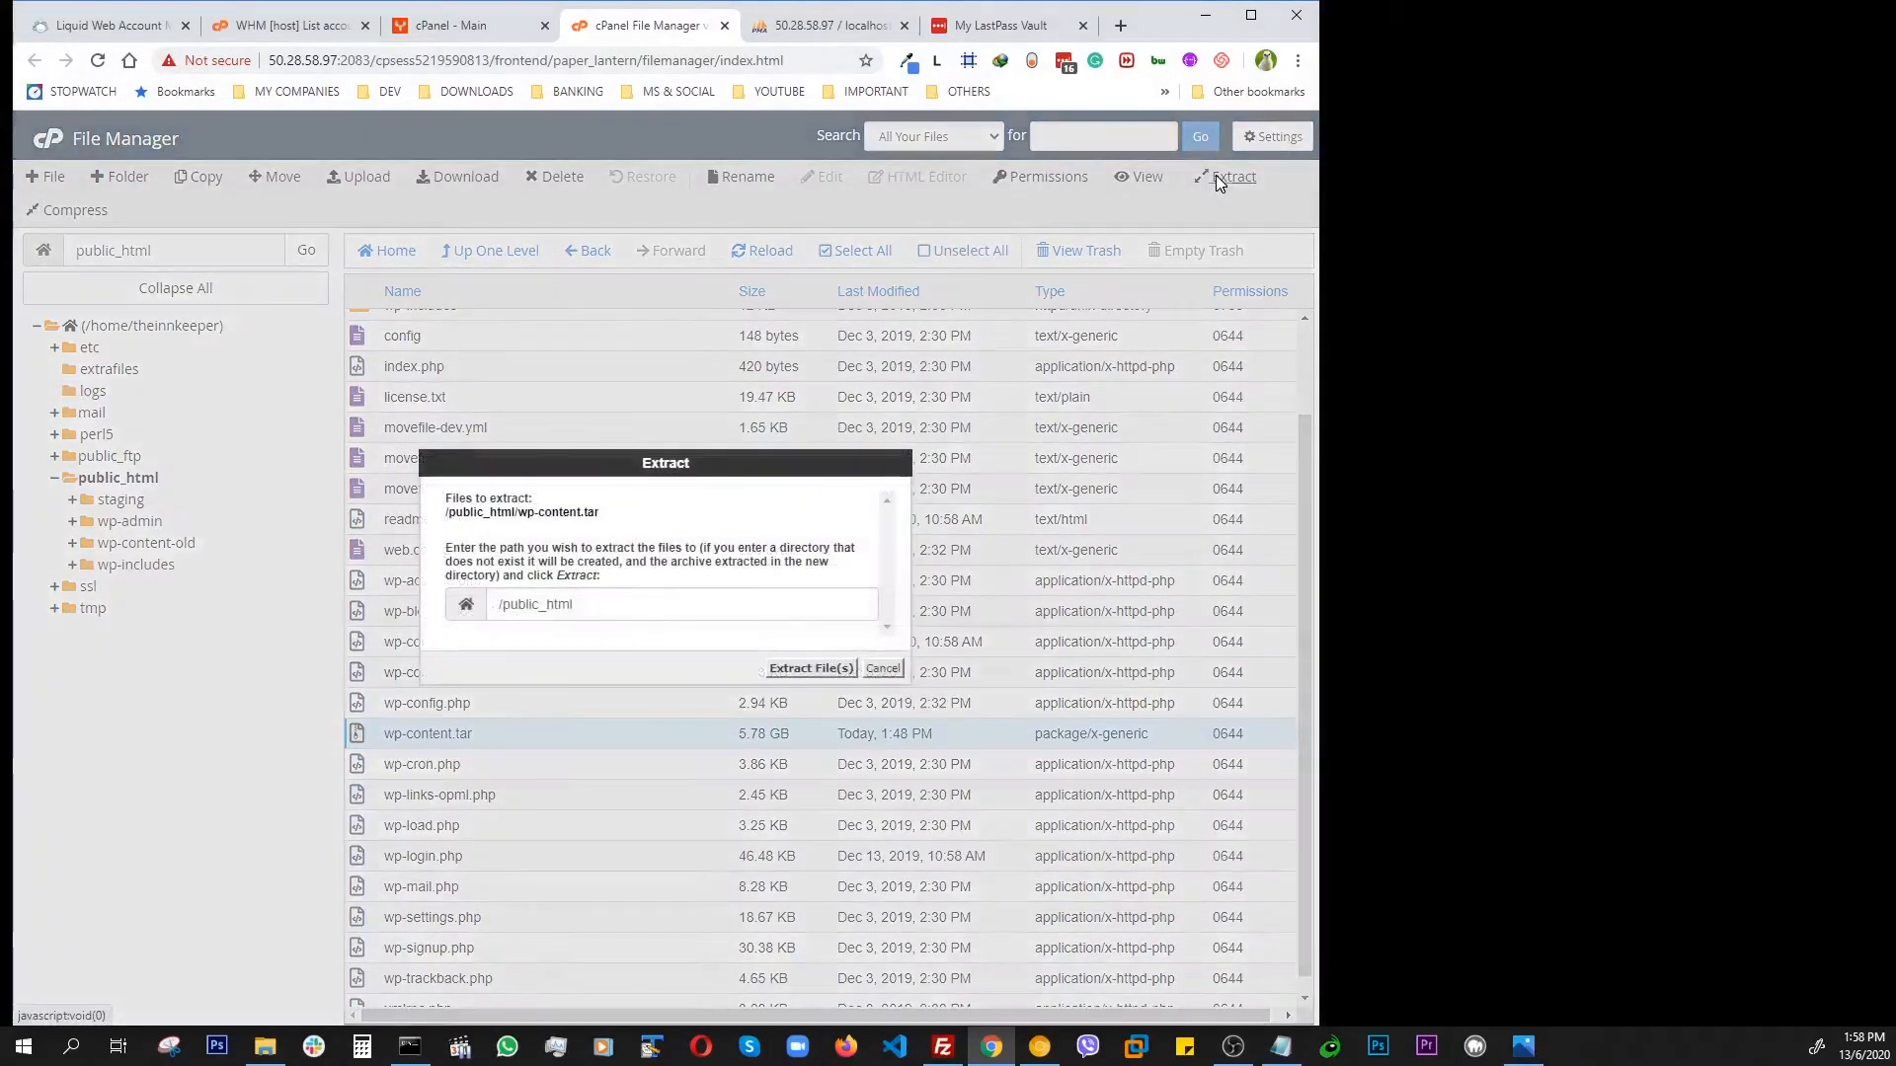
pyautogui.click(794, 672)
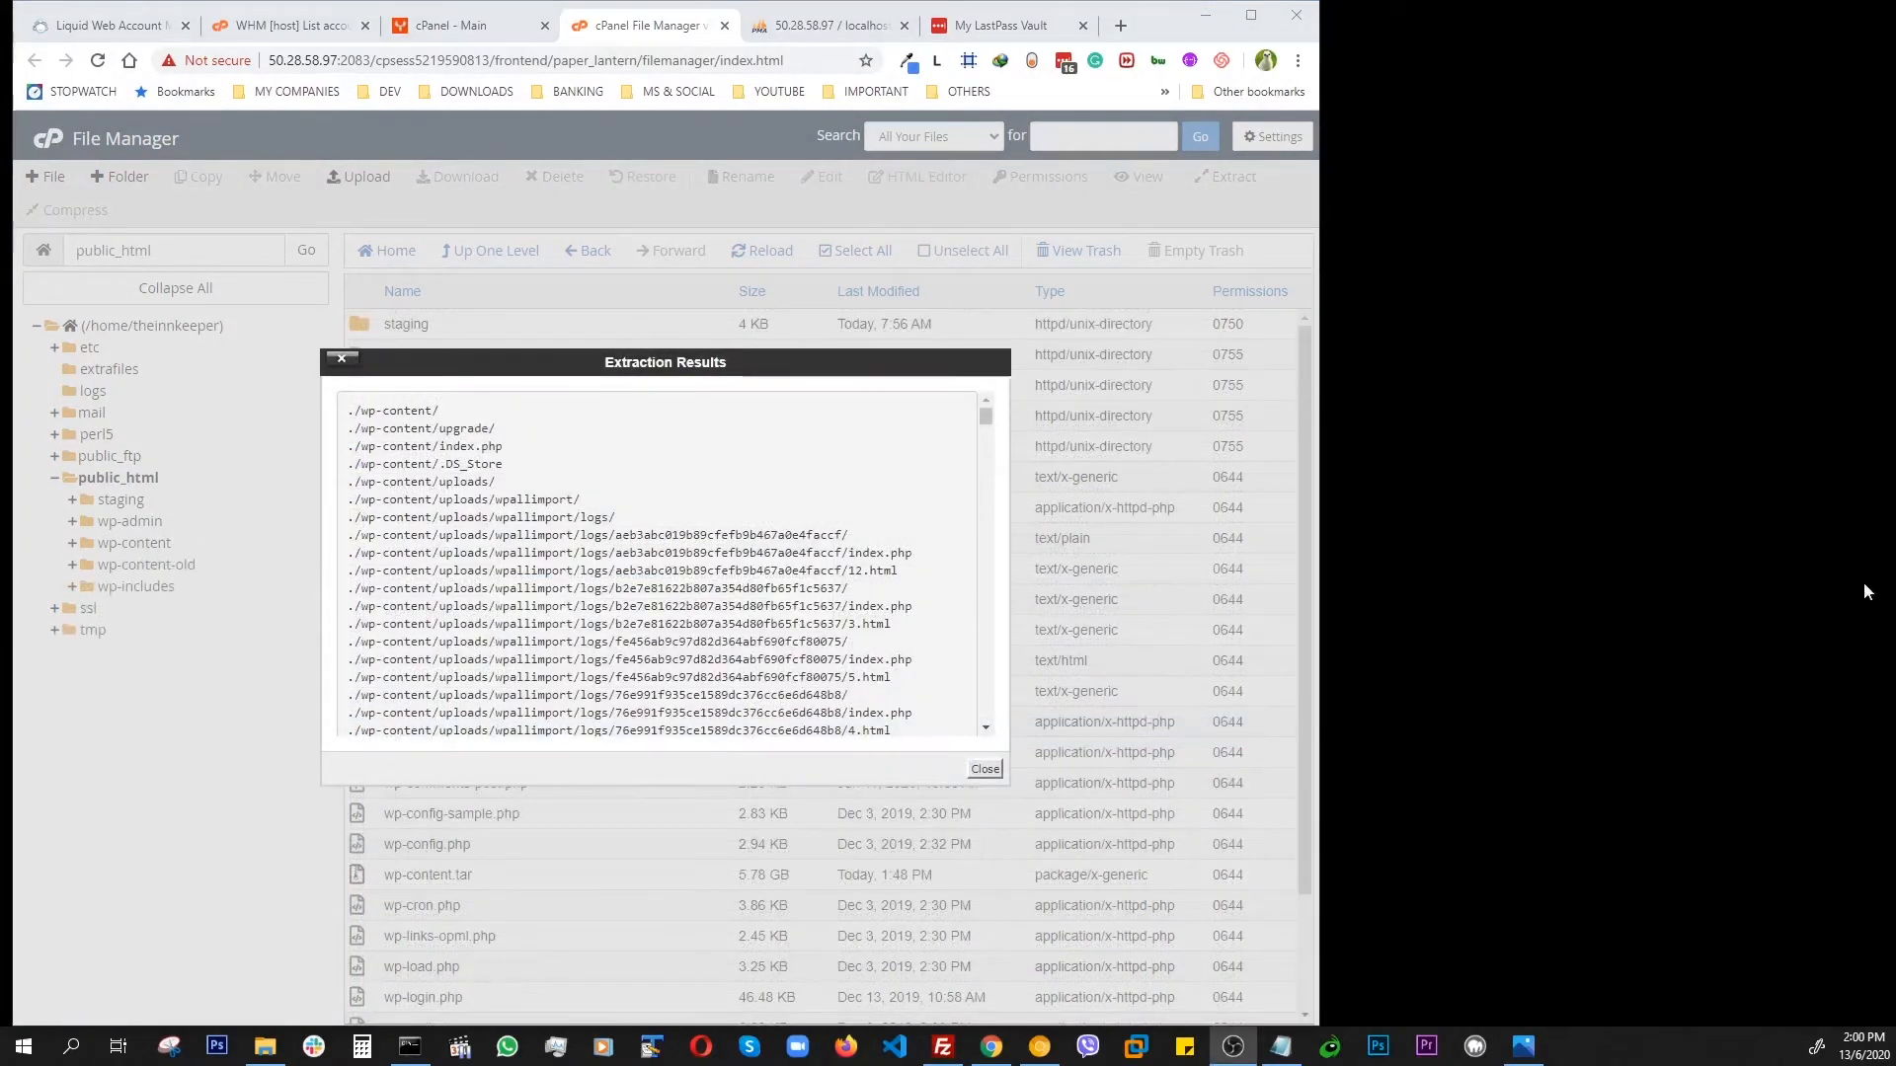
pyautogui.click(490, 361)
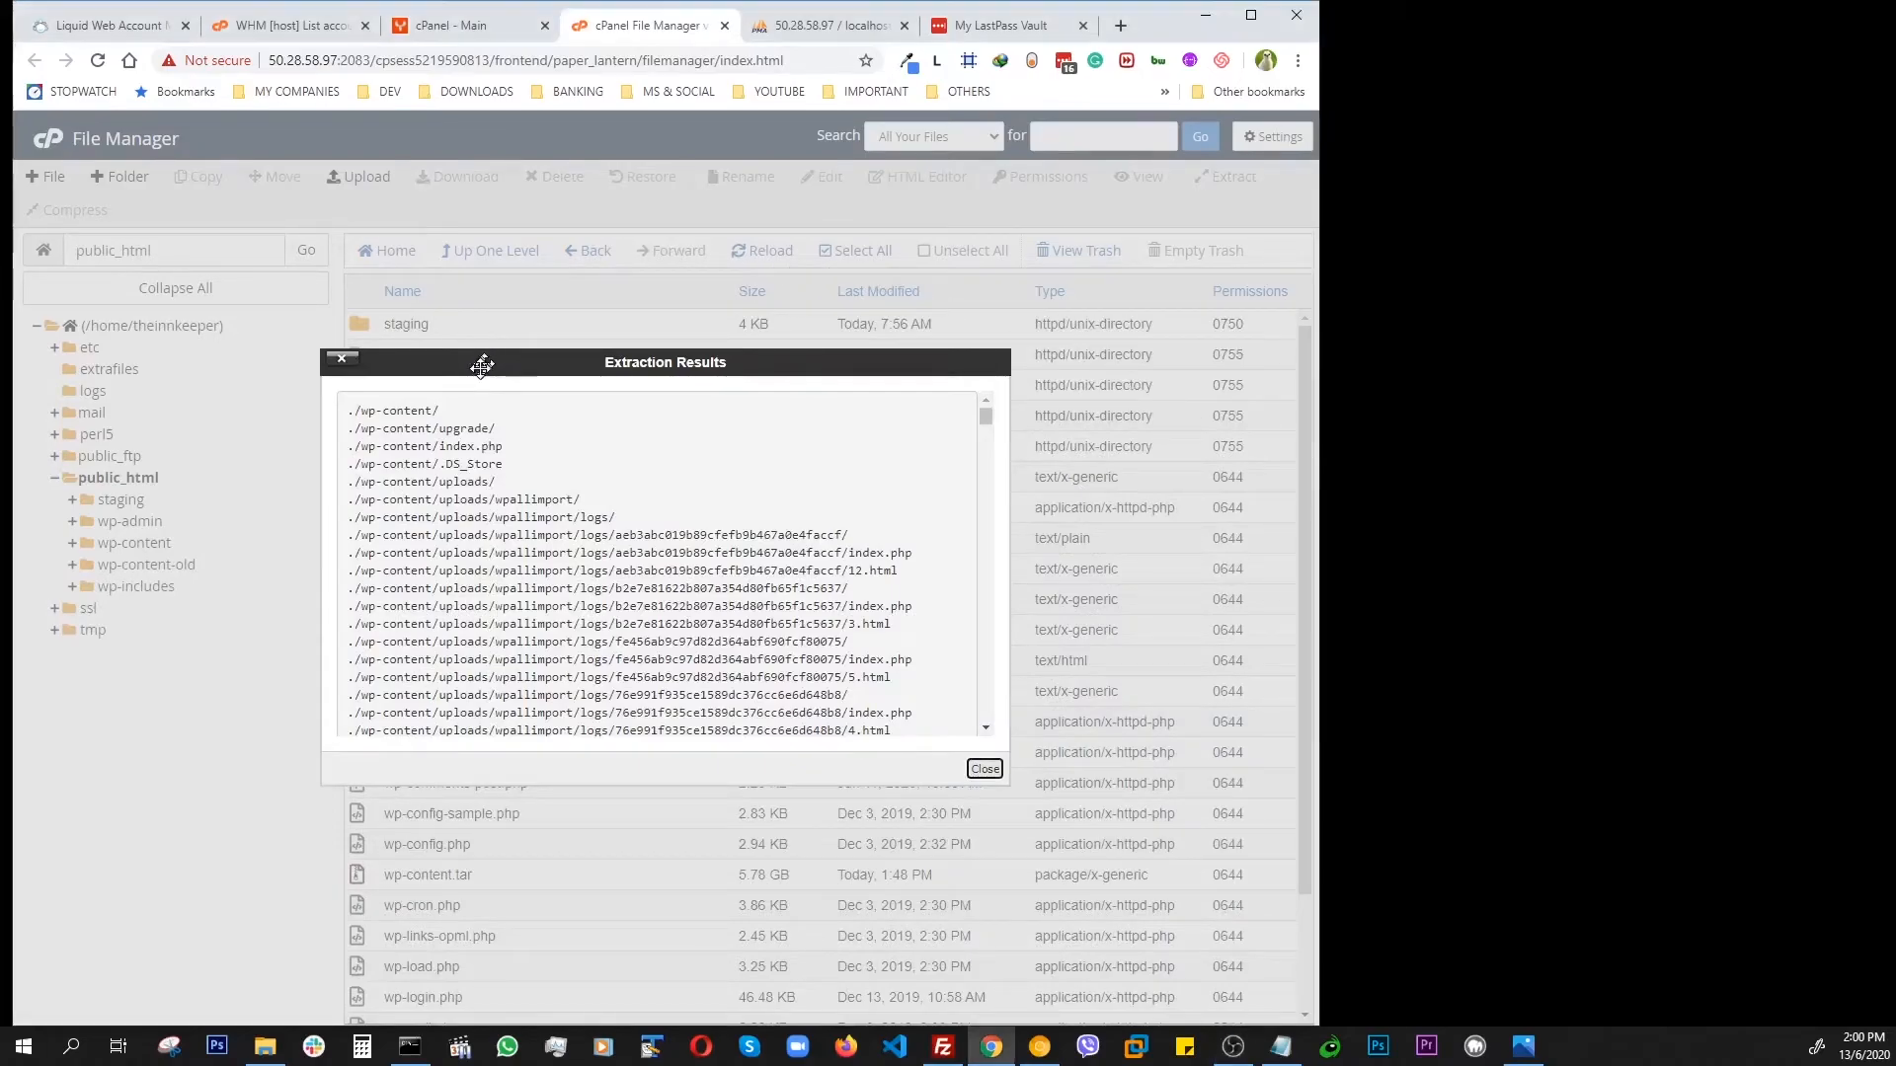
pyautogui.click(985, 768)
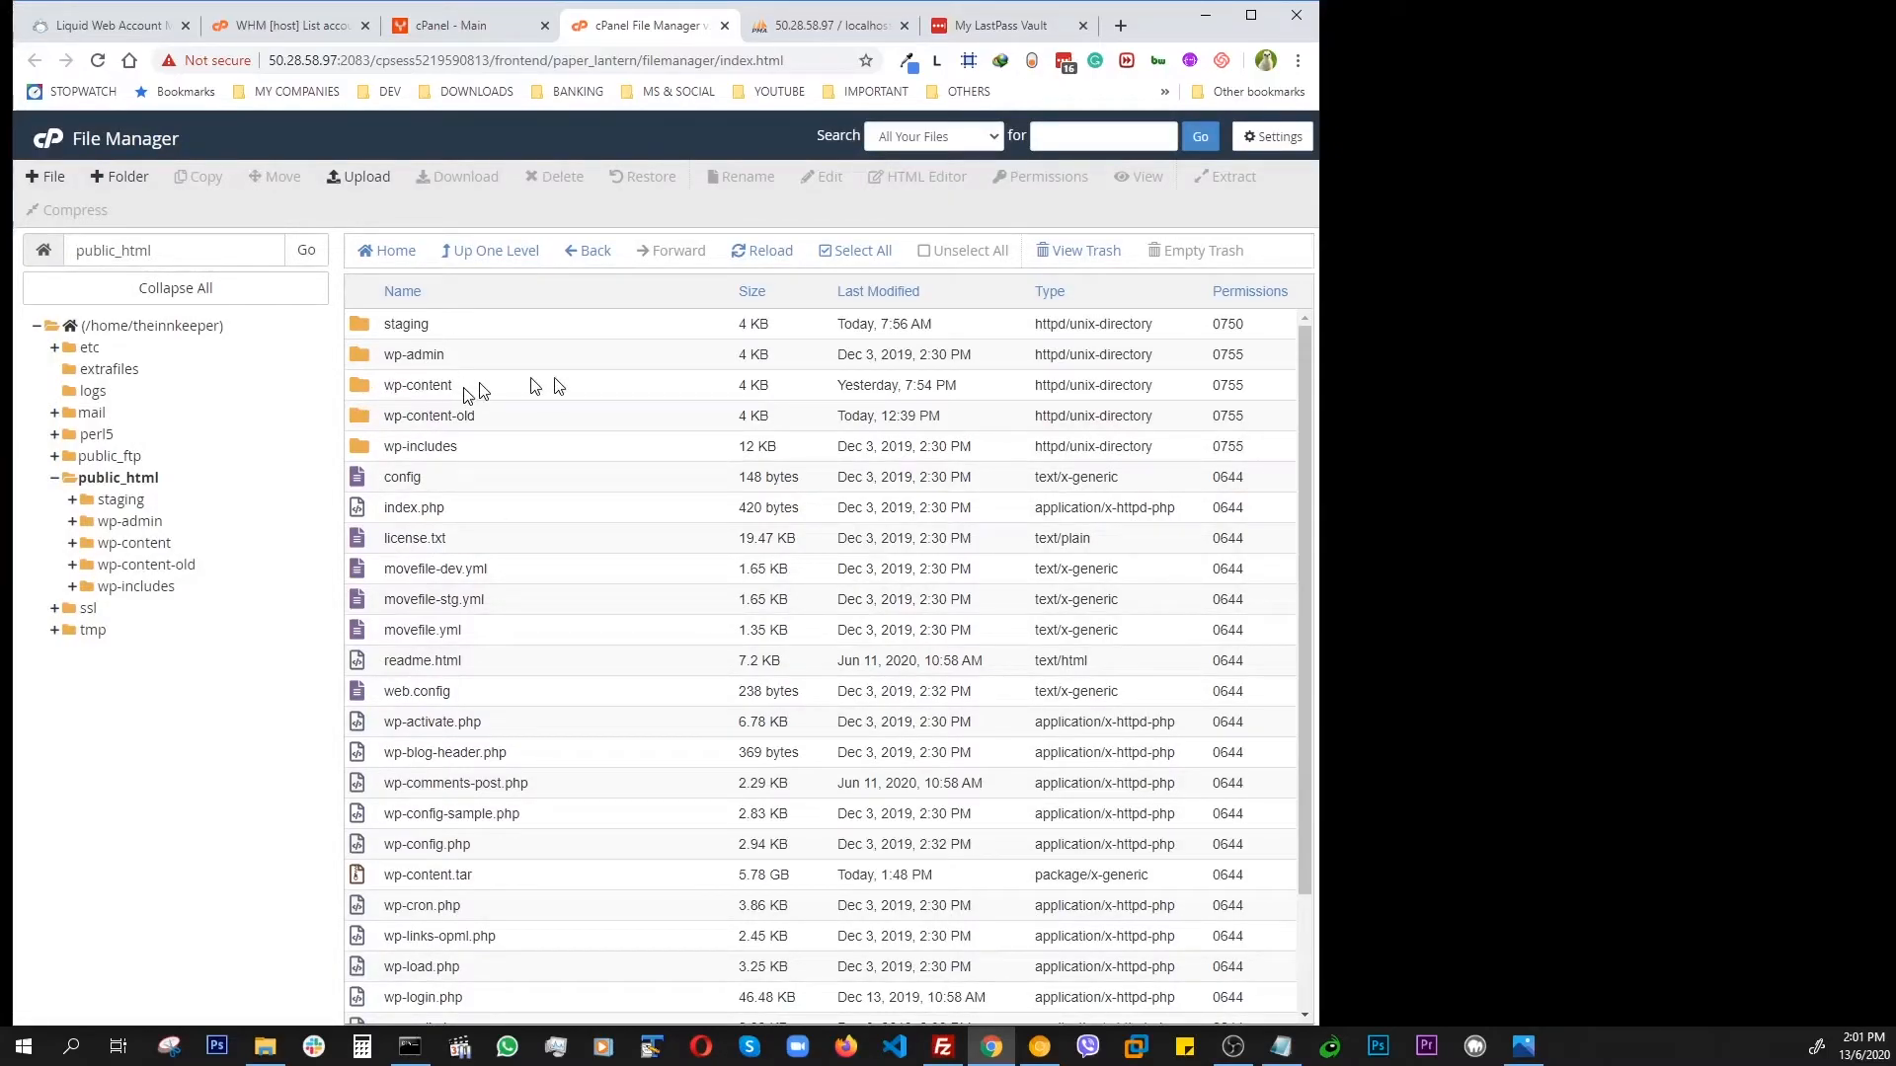
pyautogui.click(760, 250)
# Step: Open the table structure of the theinnke_main_db database in phpMyAdmin and widen its browser window
pyautogui.click(829, 25)
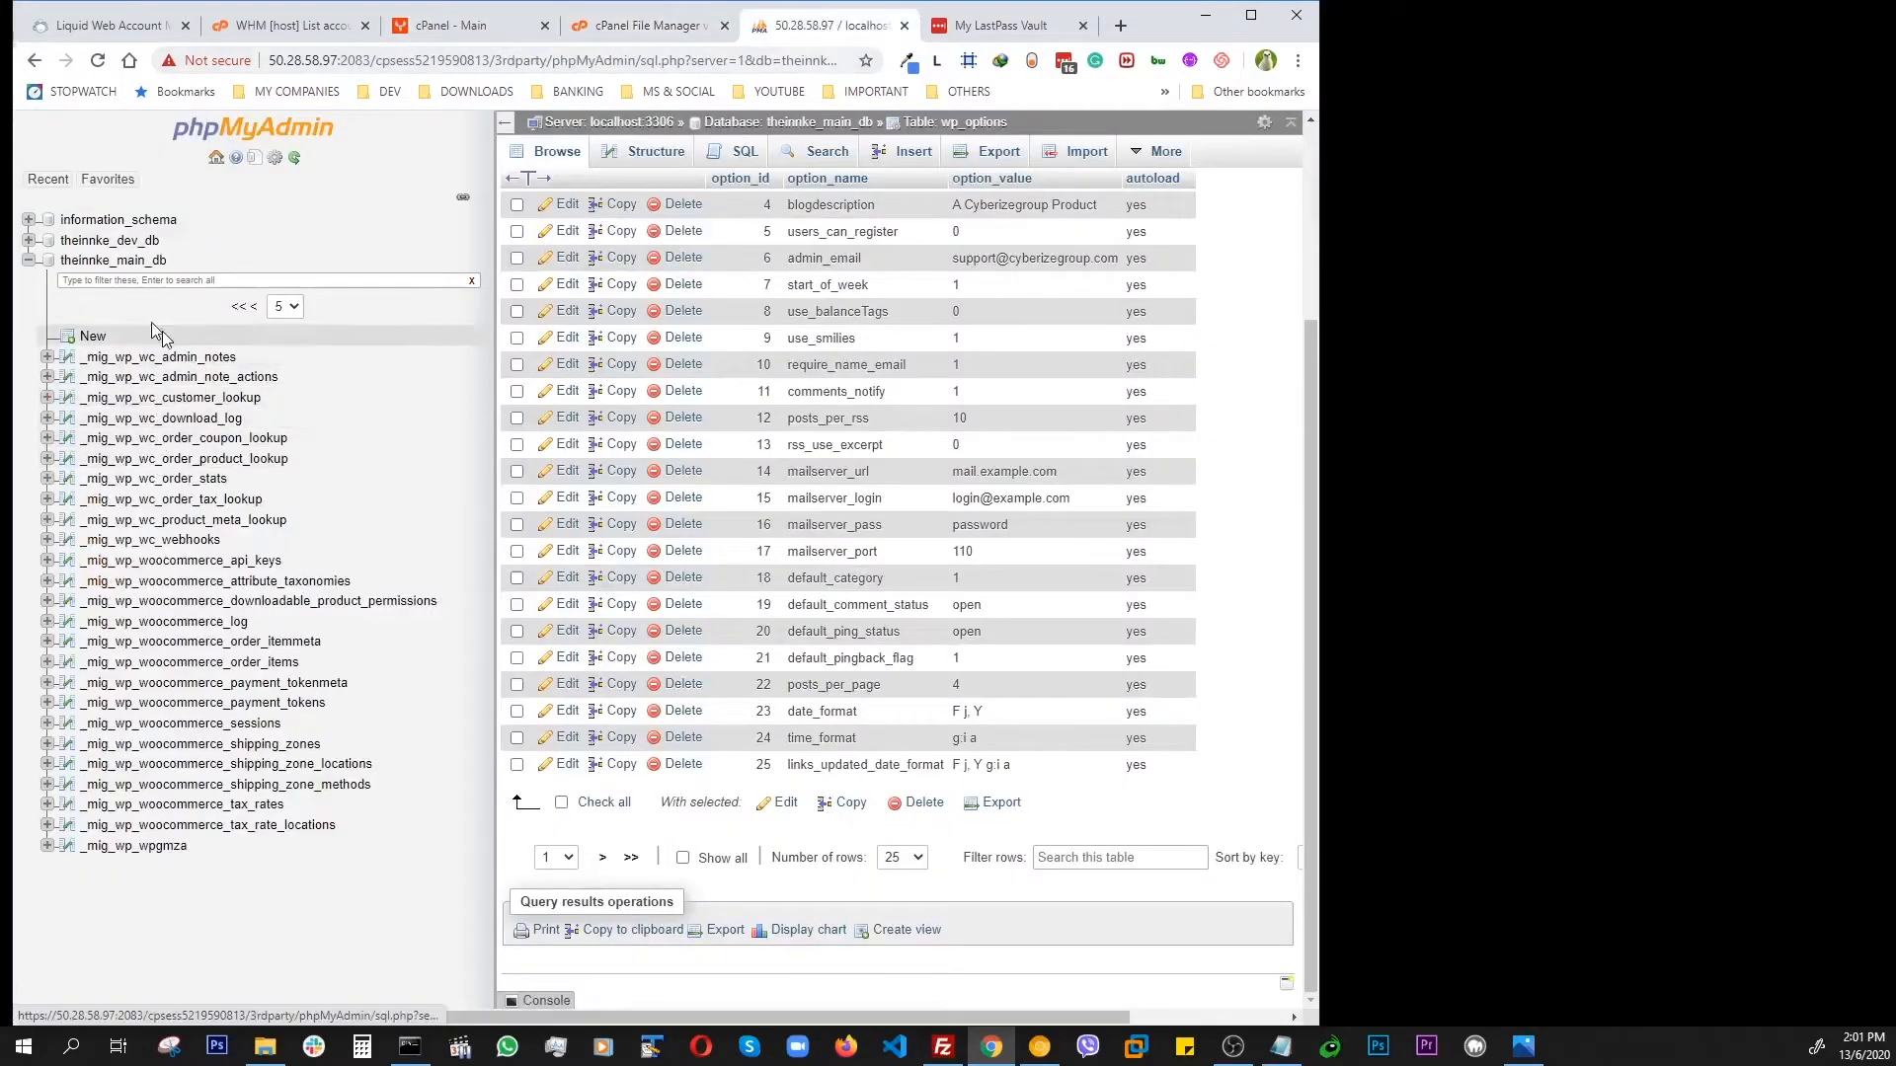
pyautogui.click(140, 263)
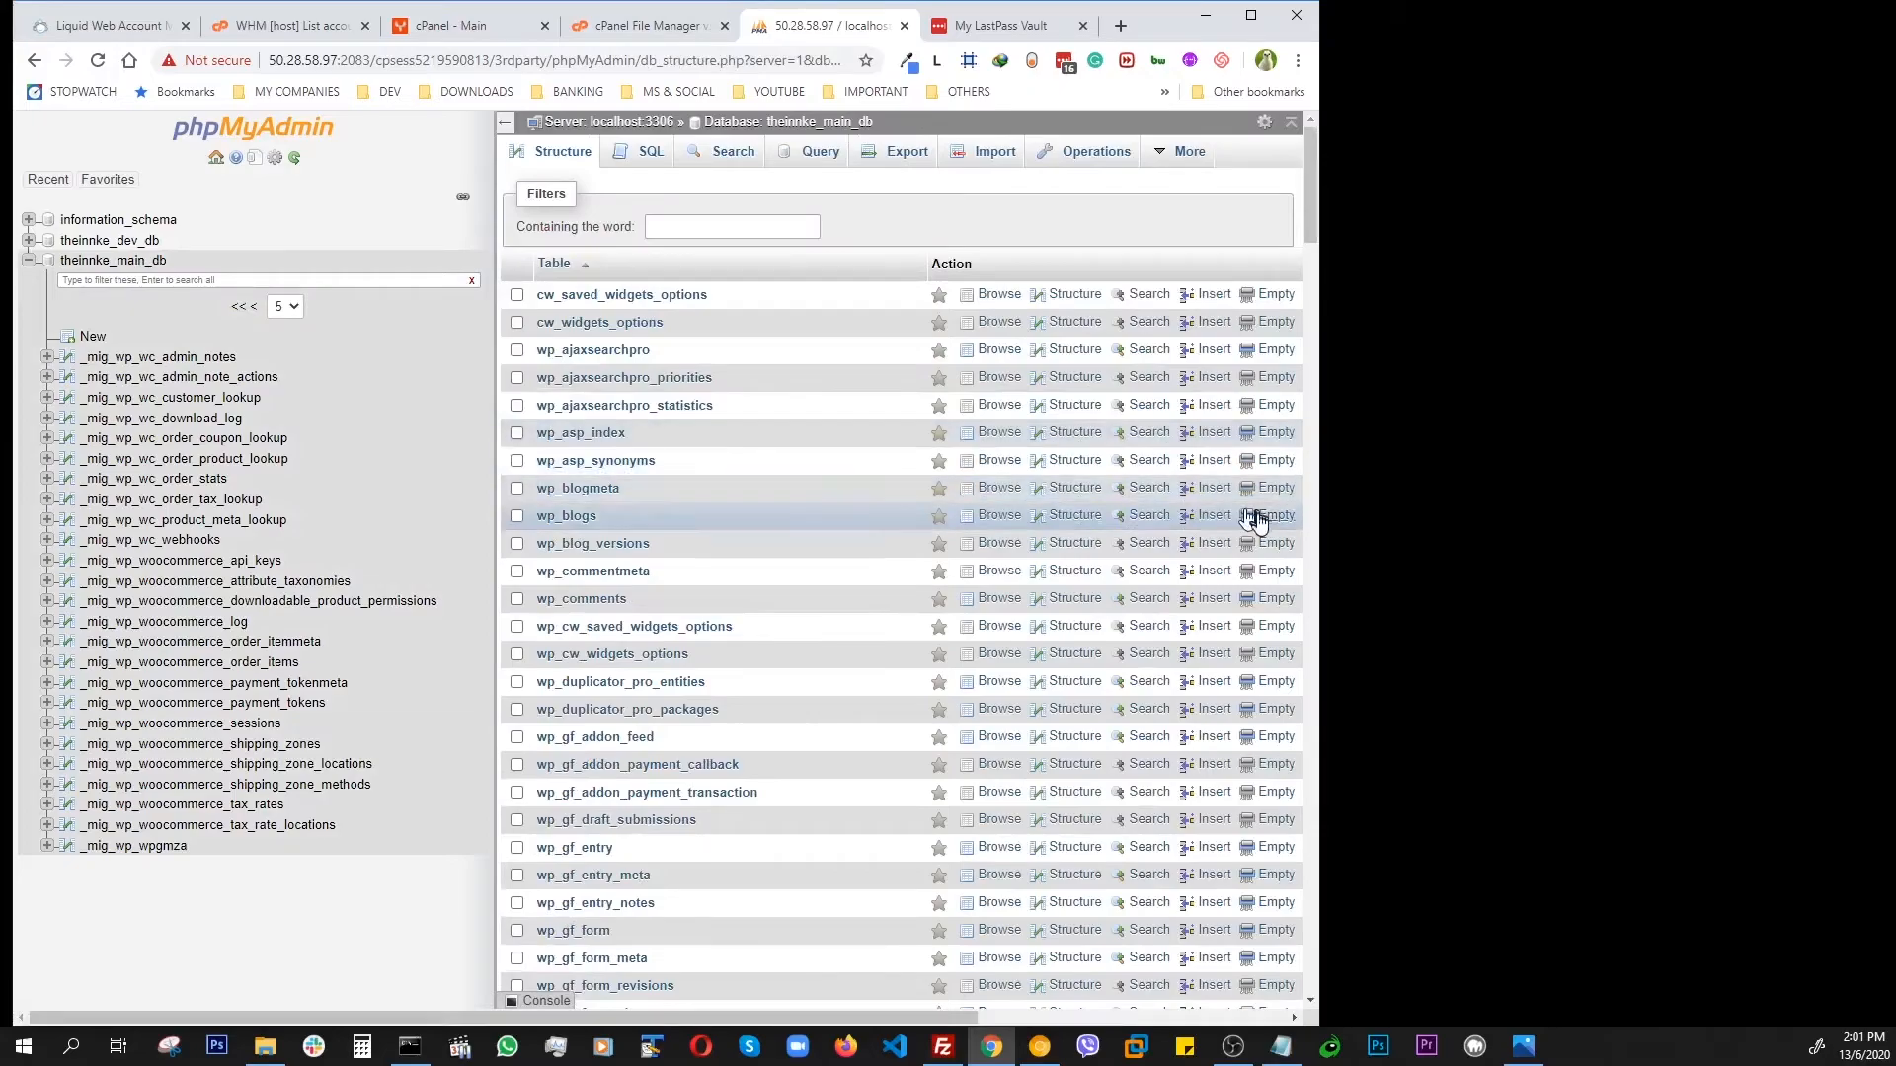
pyautogui.moveTo(1326, 566); pyautogui.dragTo(1638, 566)
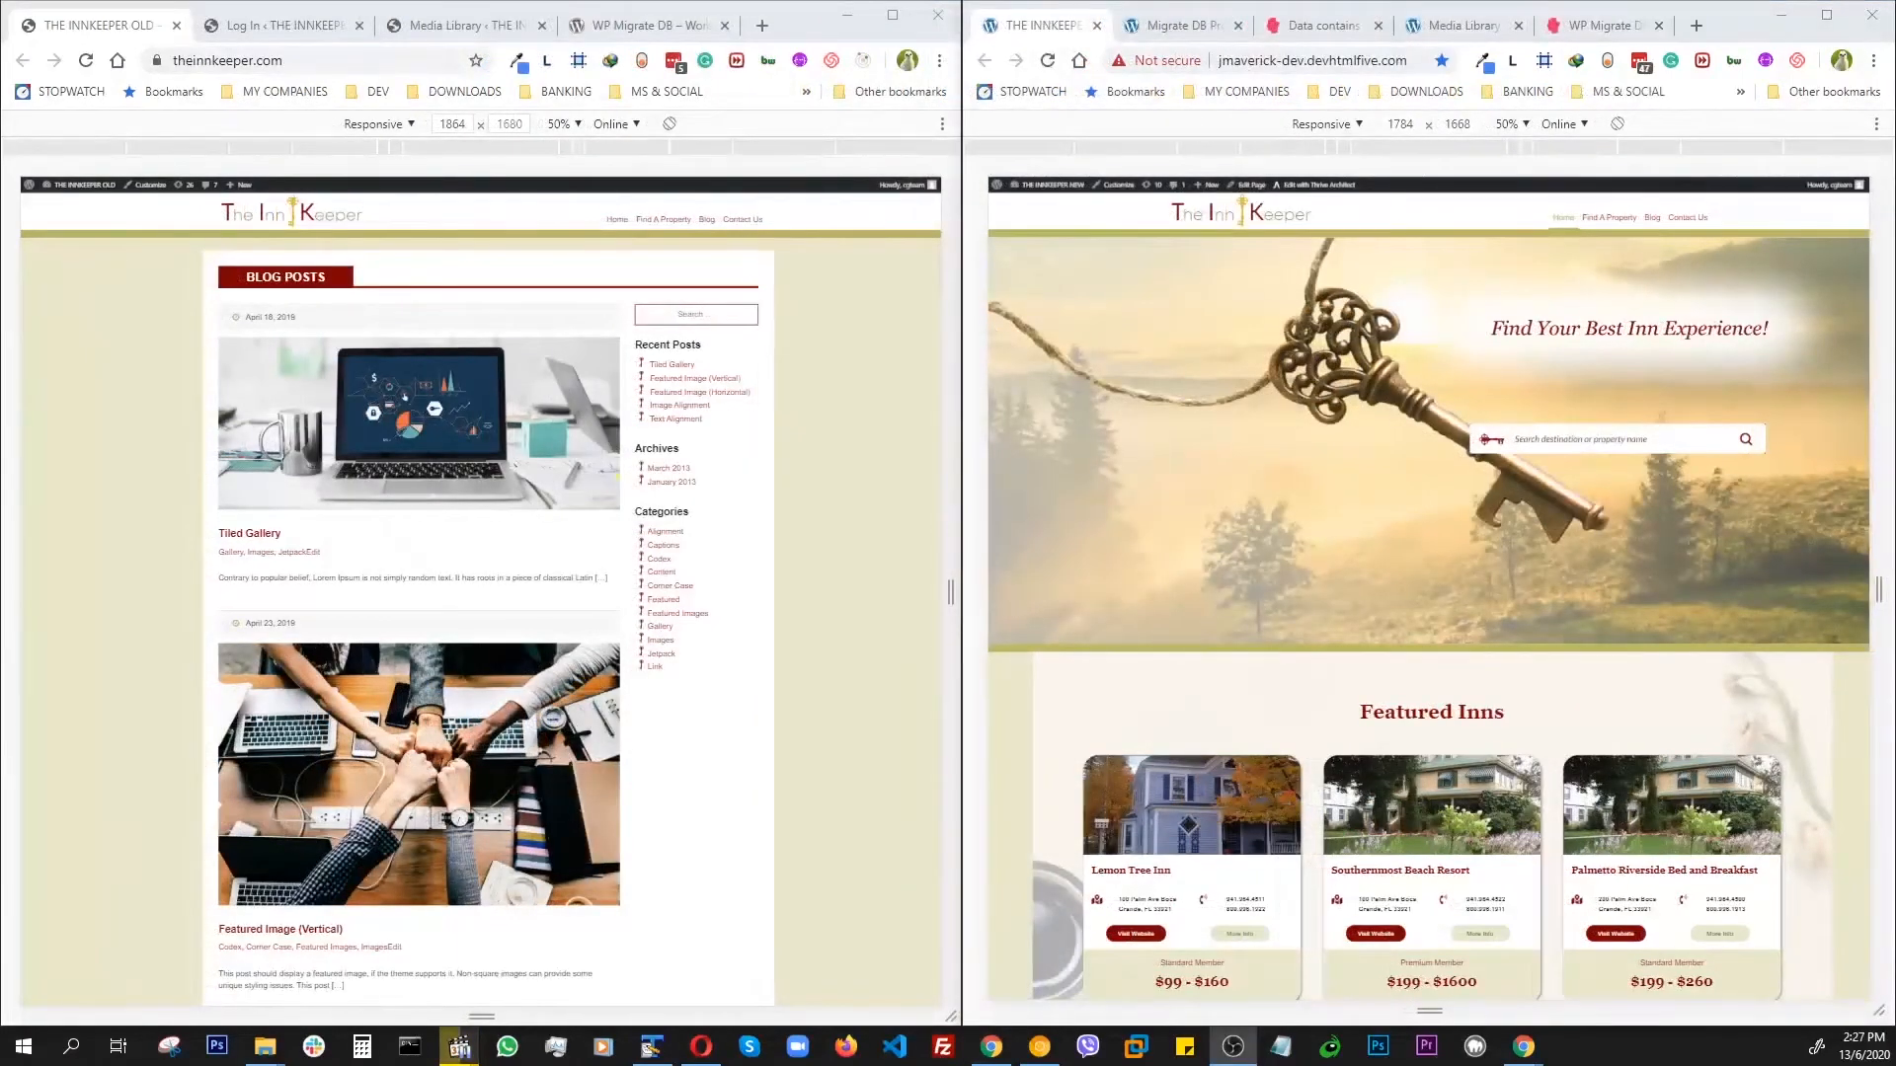
# Step: Reload the theinnkeeper.com home page and log in to its WordPress dashboard with the prefilled credentials
pyautogui.click(1077, 135)
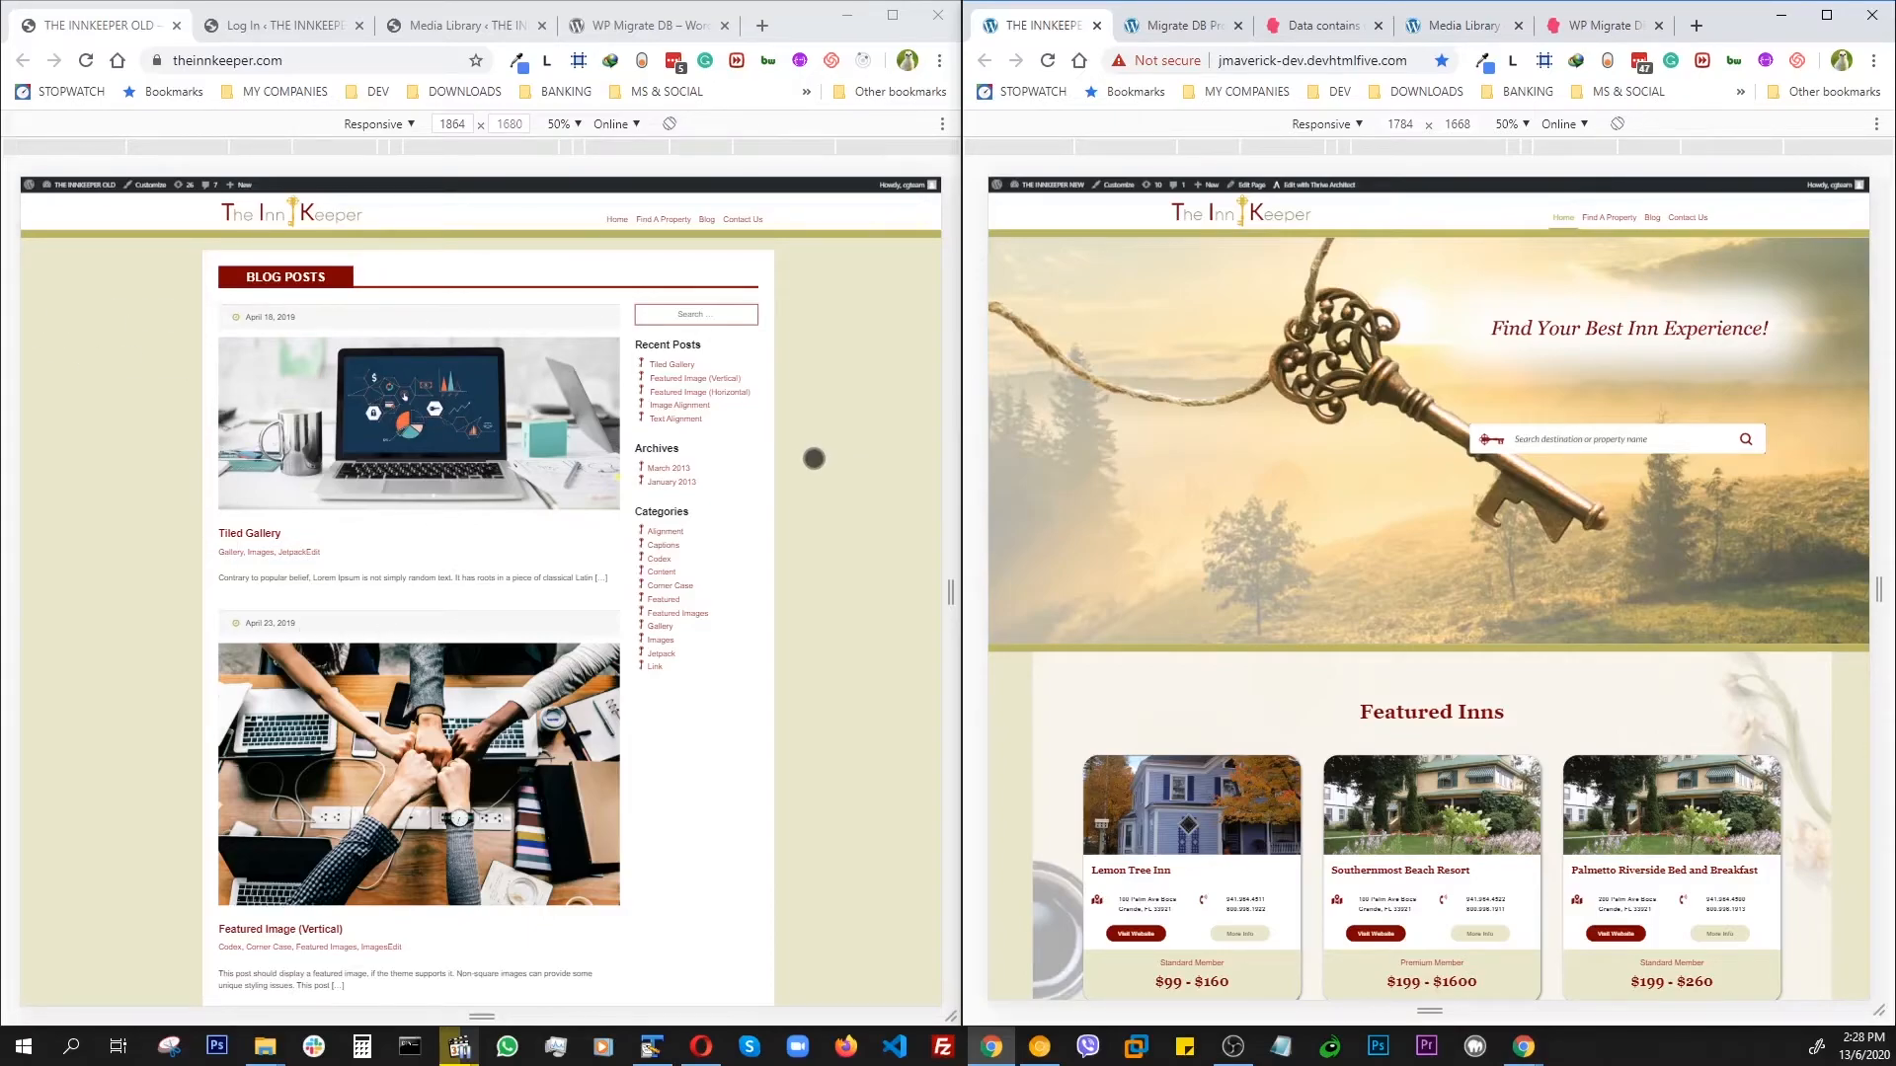
pyautogui.click(88, 63)
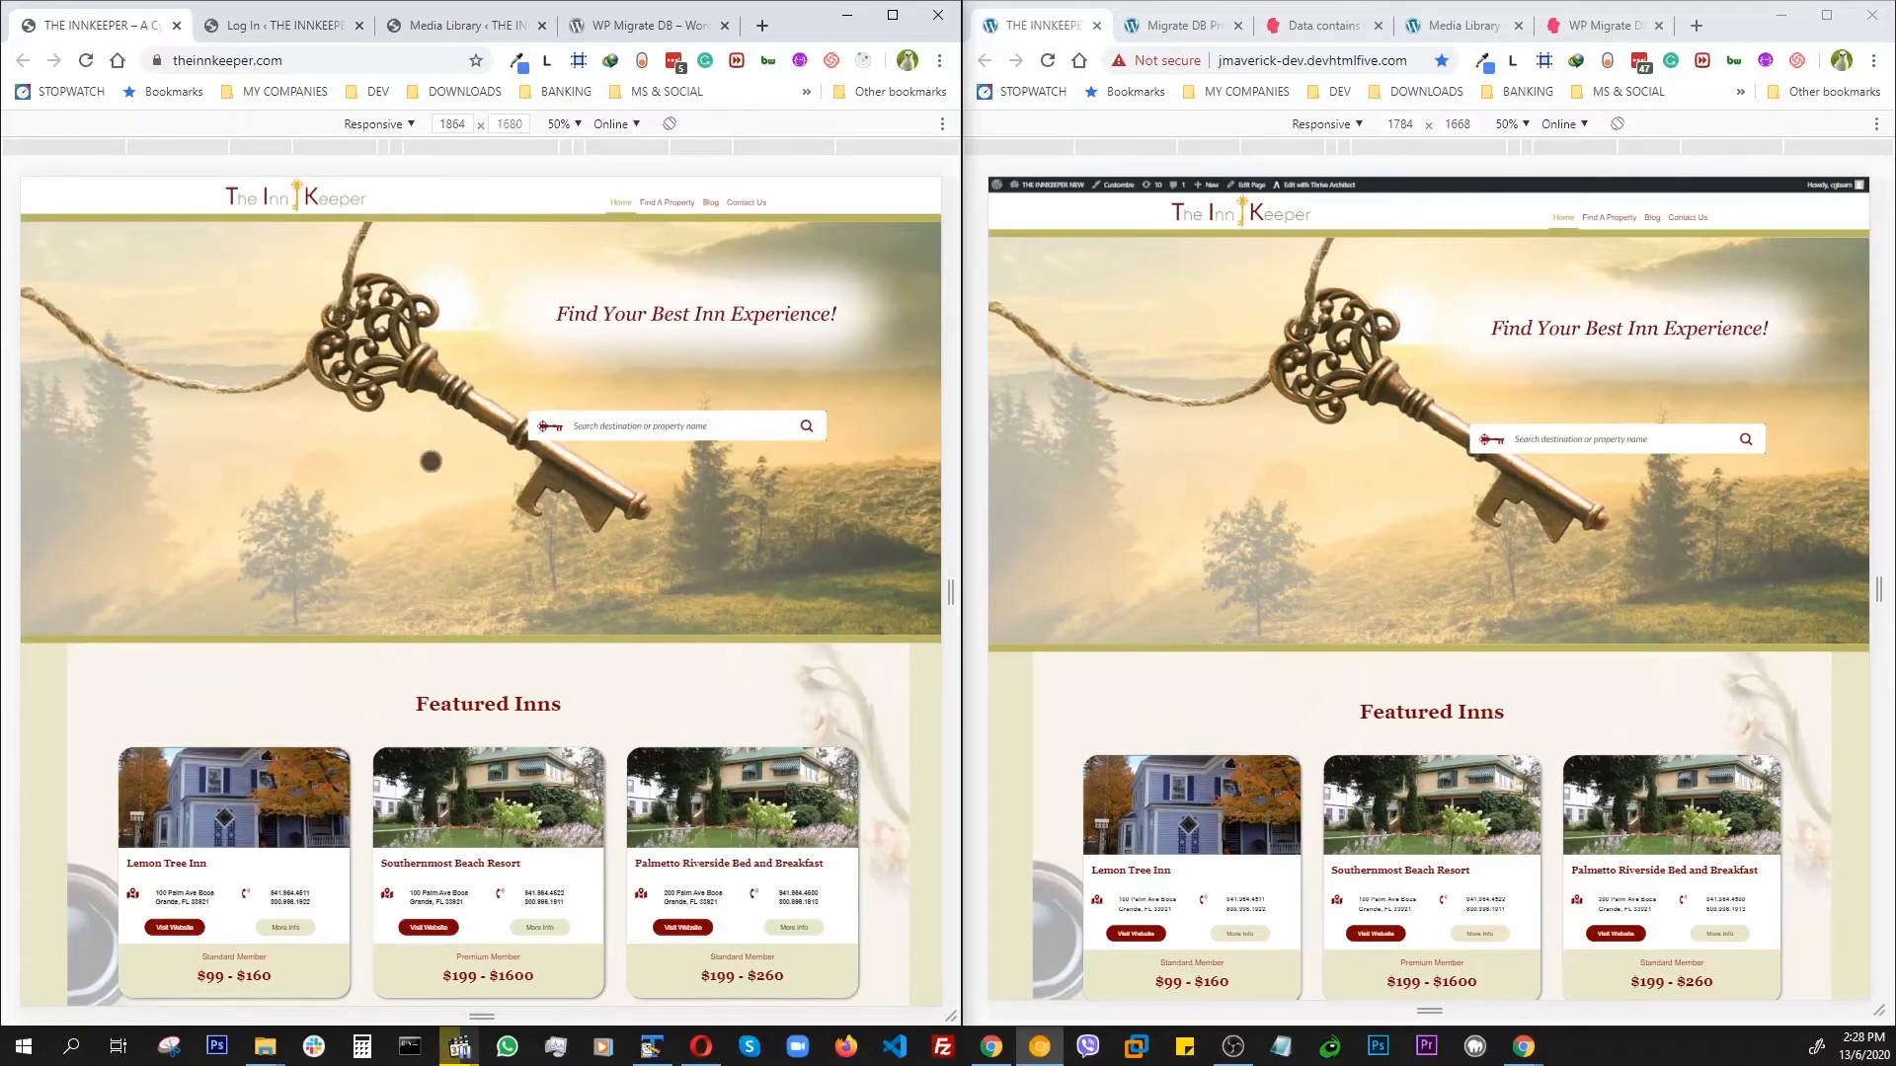
pyautogui.click(287, 25)
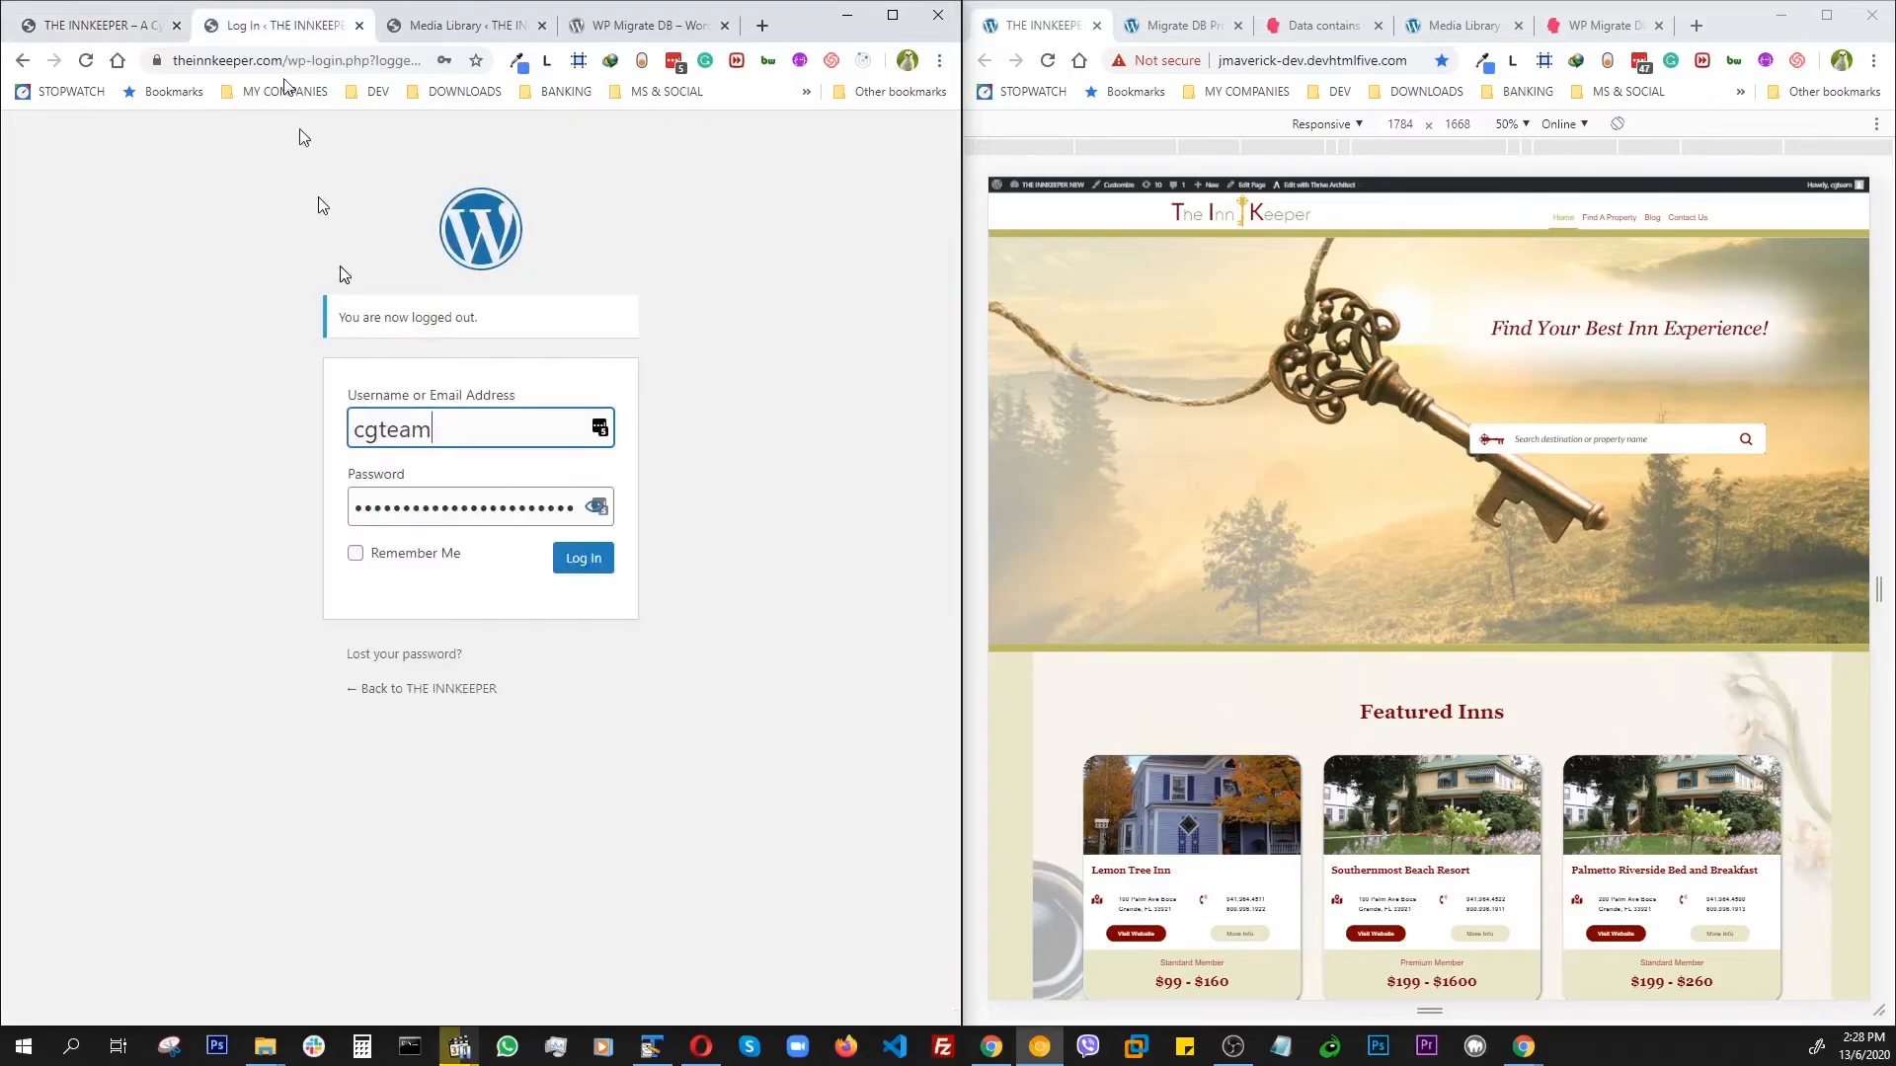
pyautogui.click(589, 562)
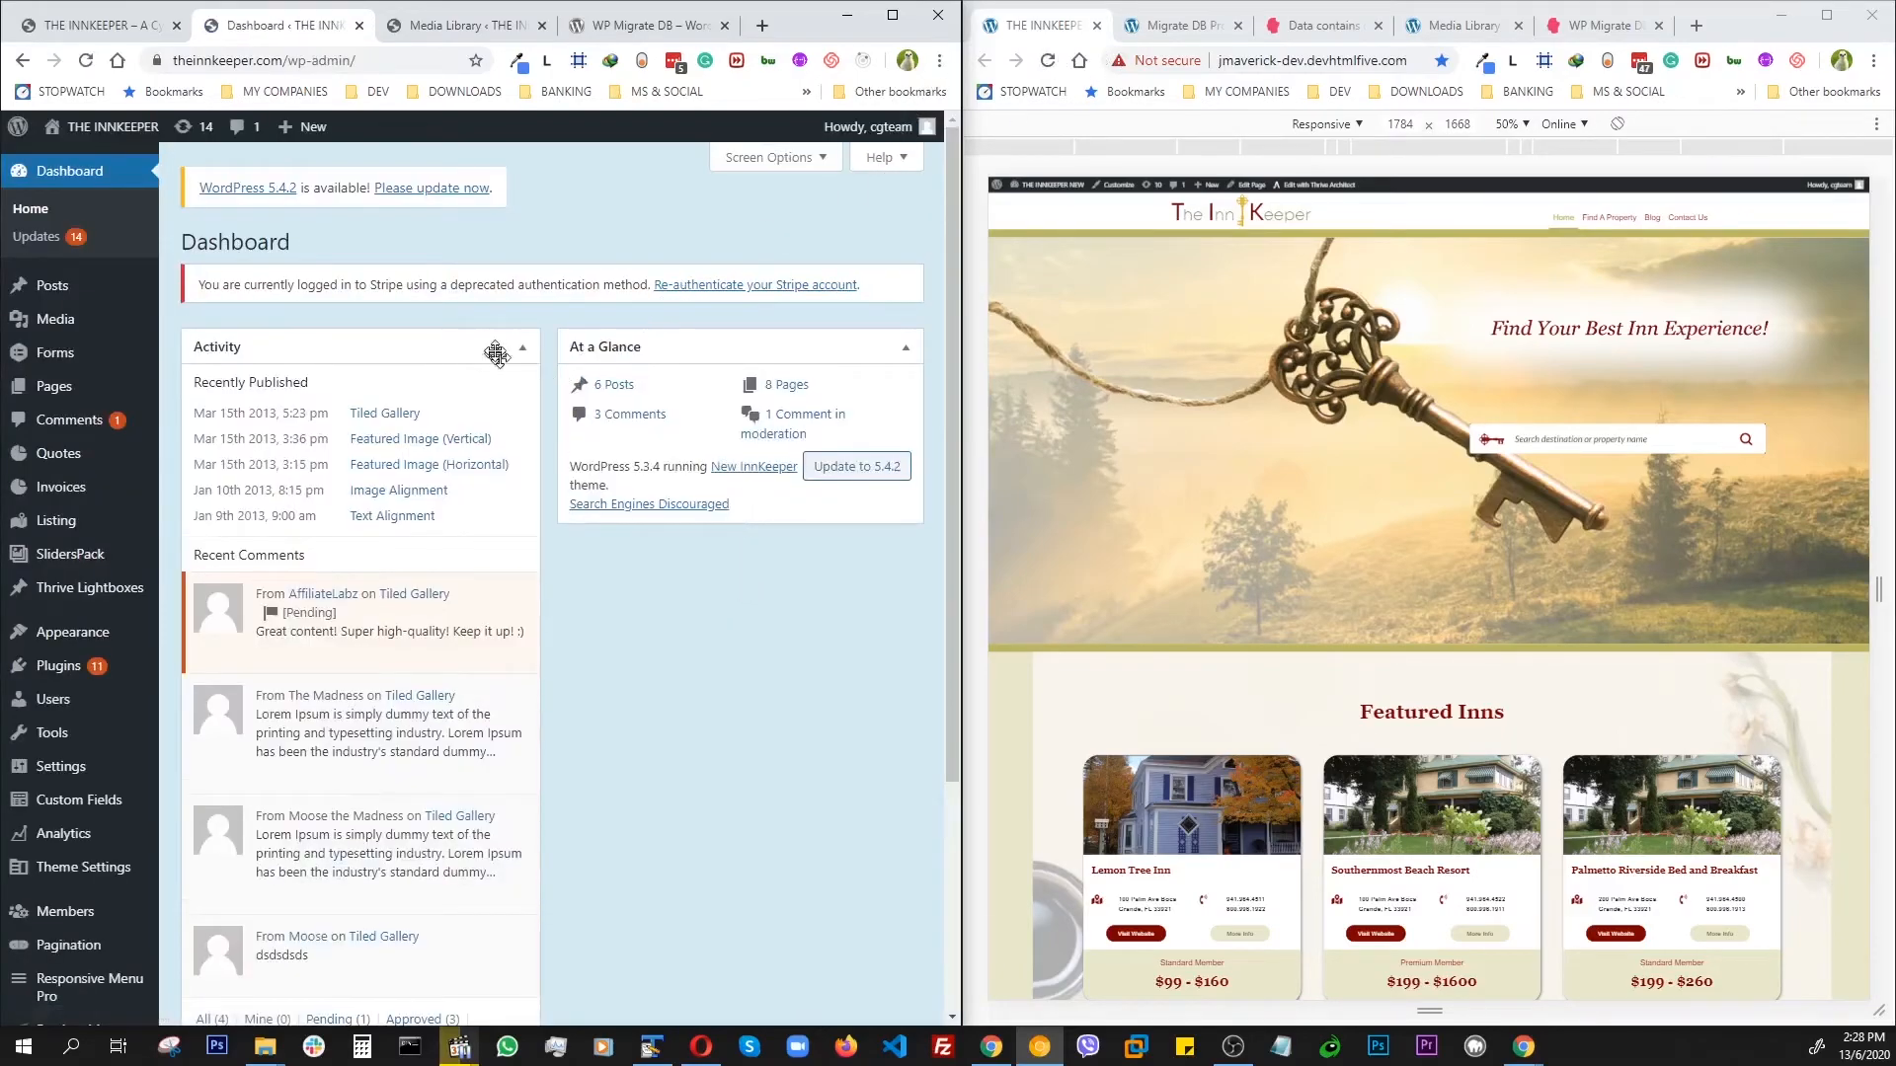
# Step: Open the Listing overview in the WordPress admin of both the development site and theinnkeeper.com for comparison
pyautogui.click(1153, 25)
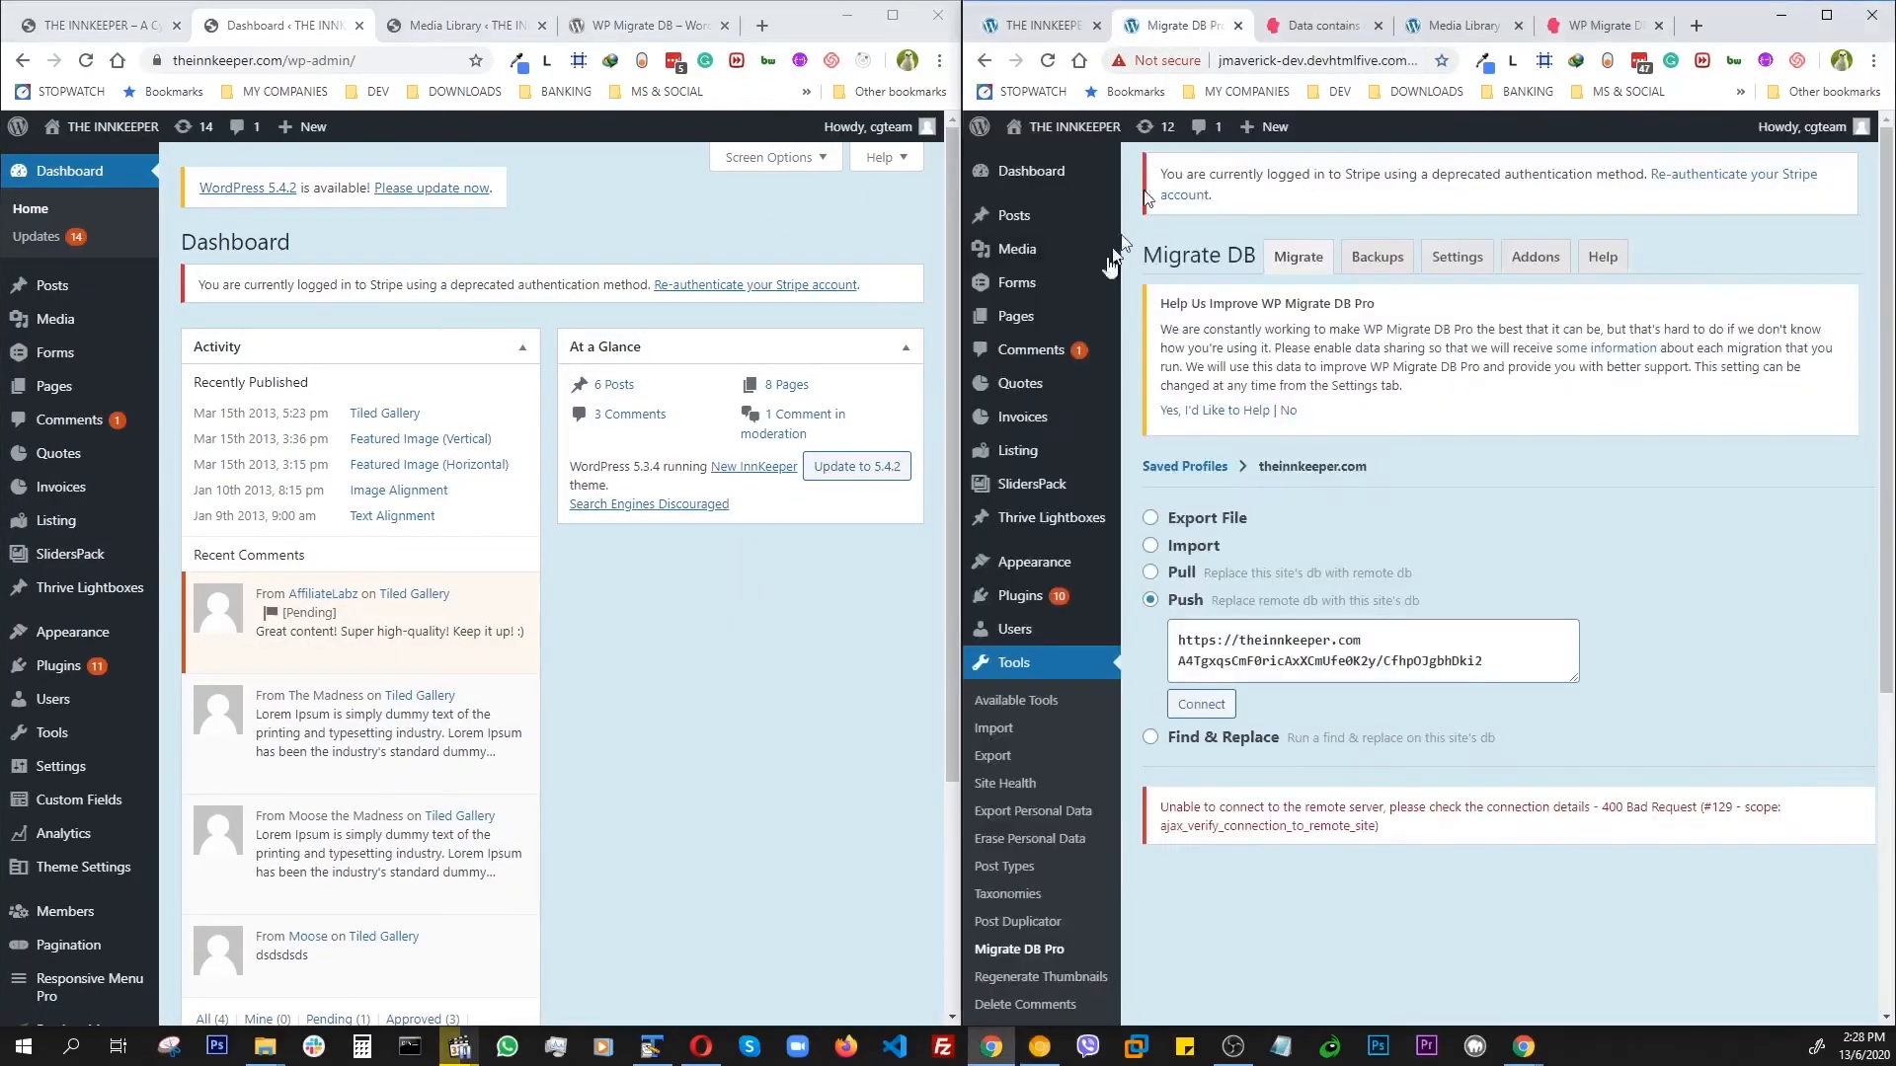
pyautogui.click(1024, 452)
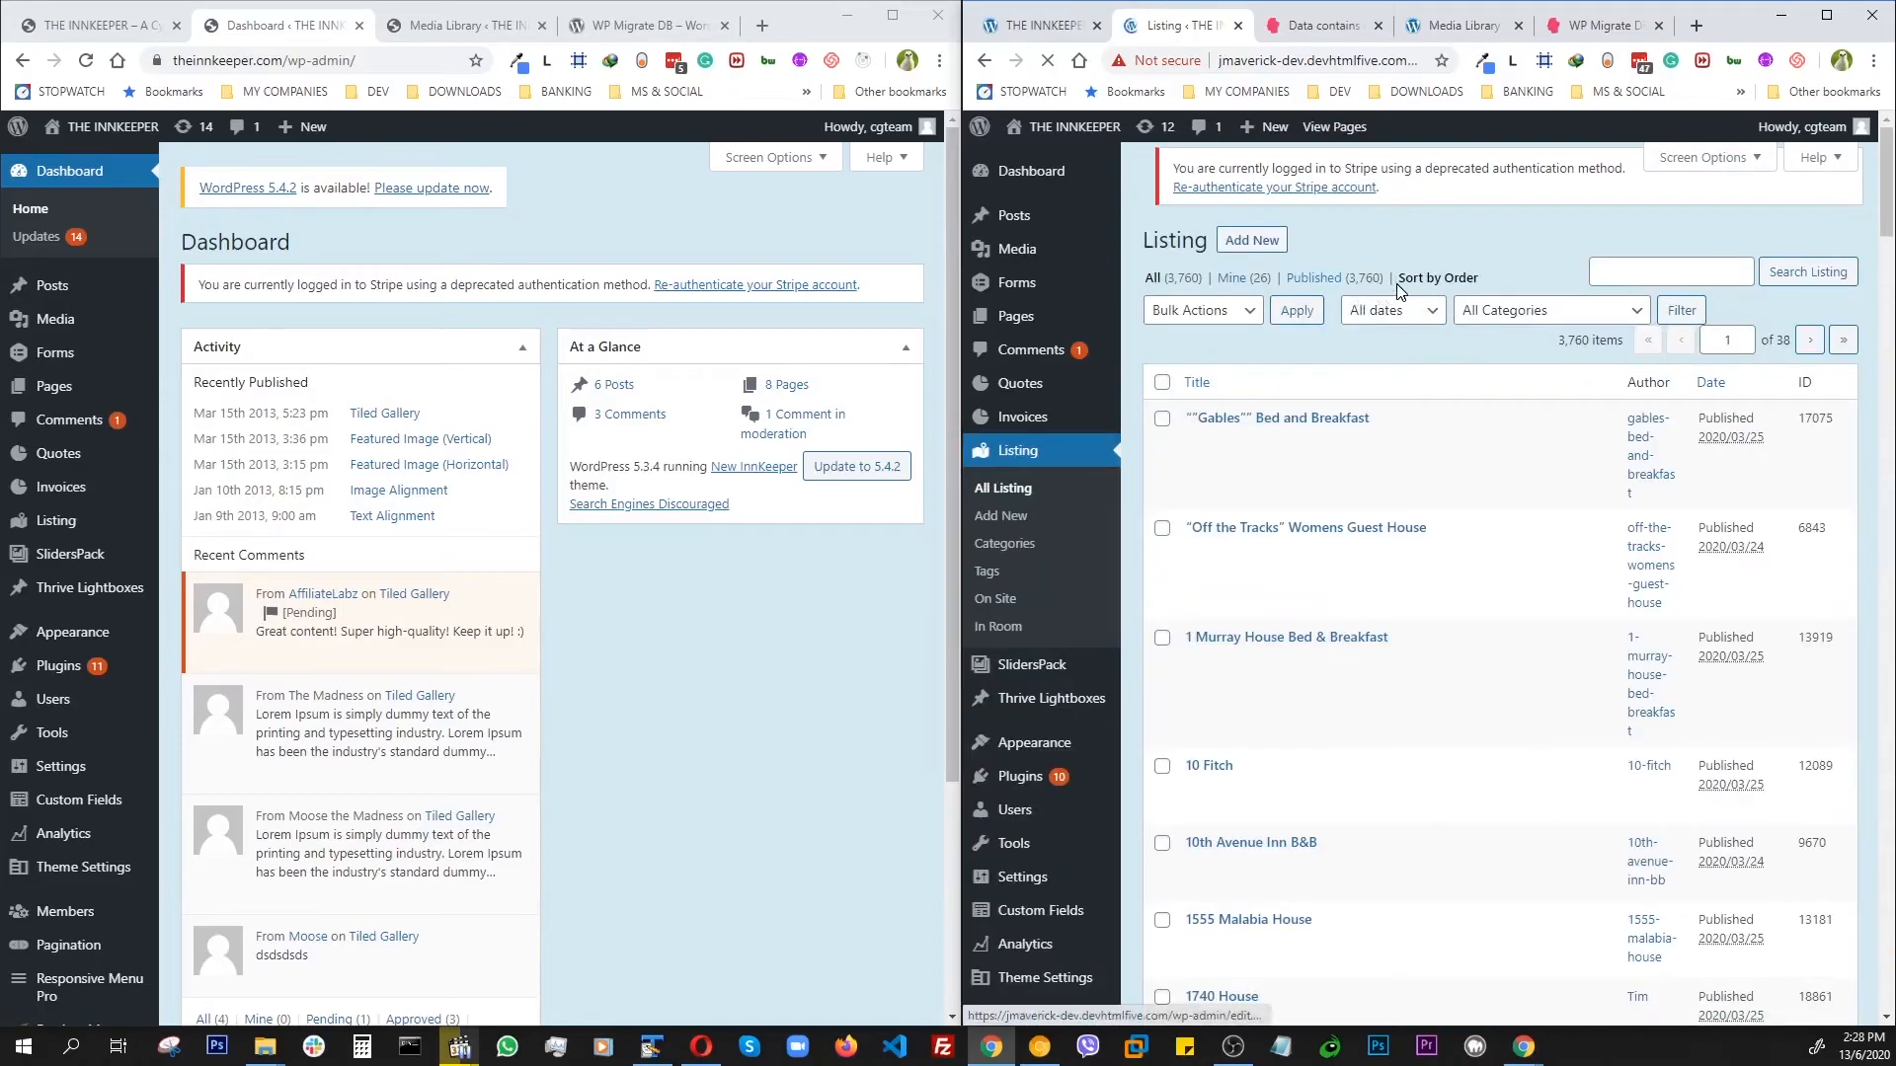
pyautogui.moveTo(69, 363)
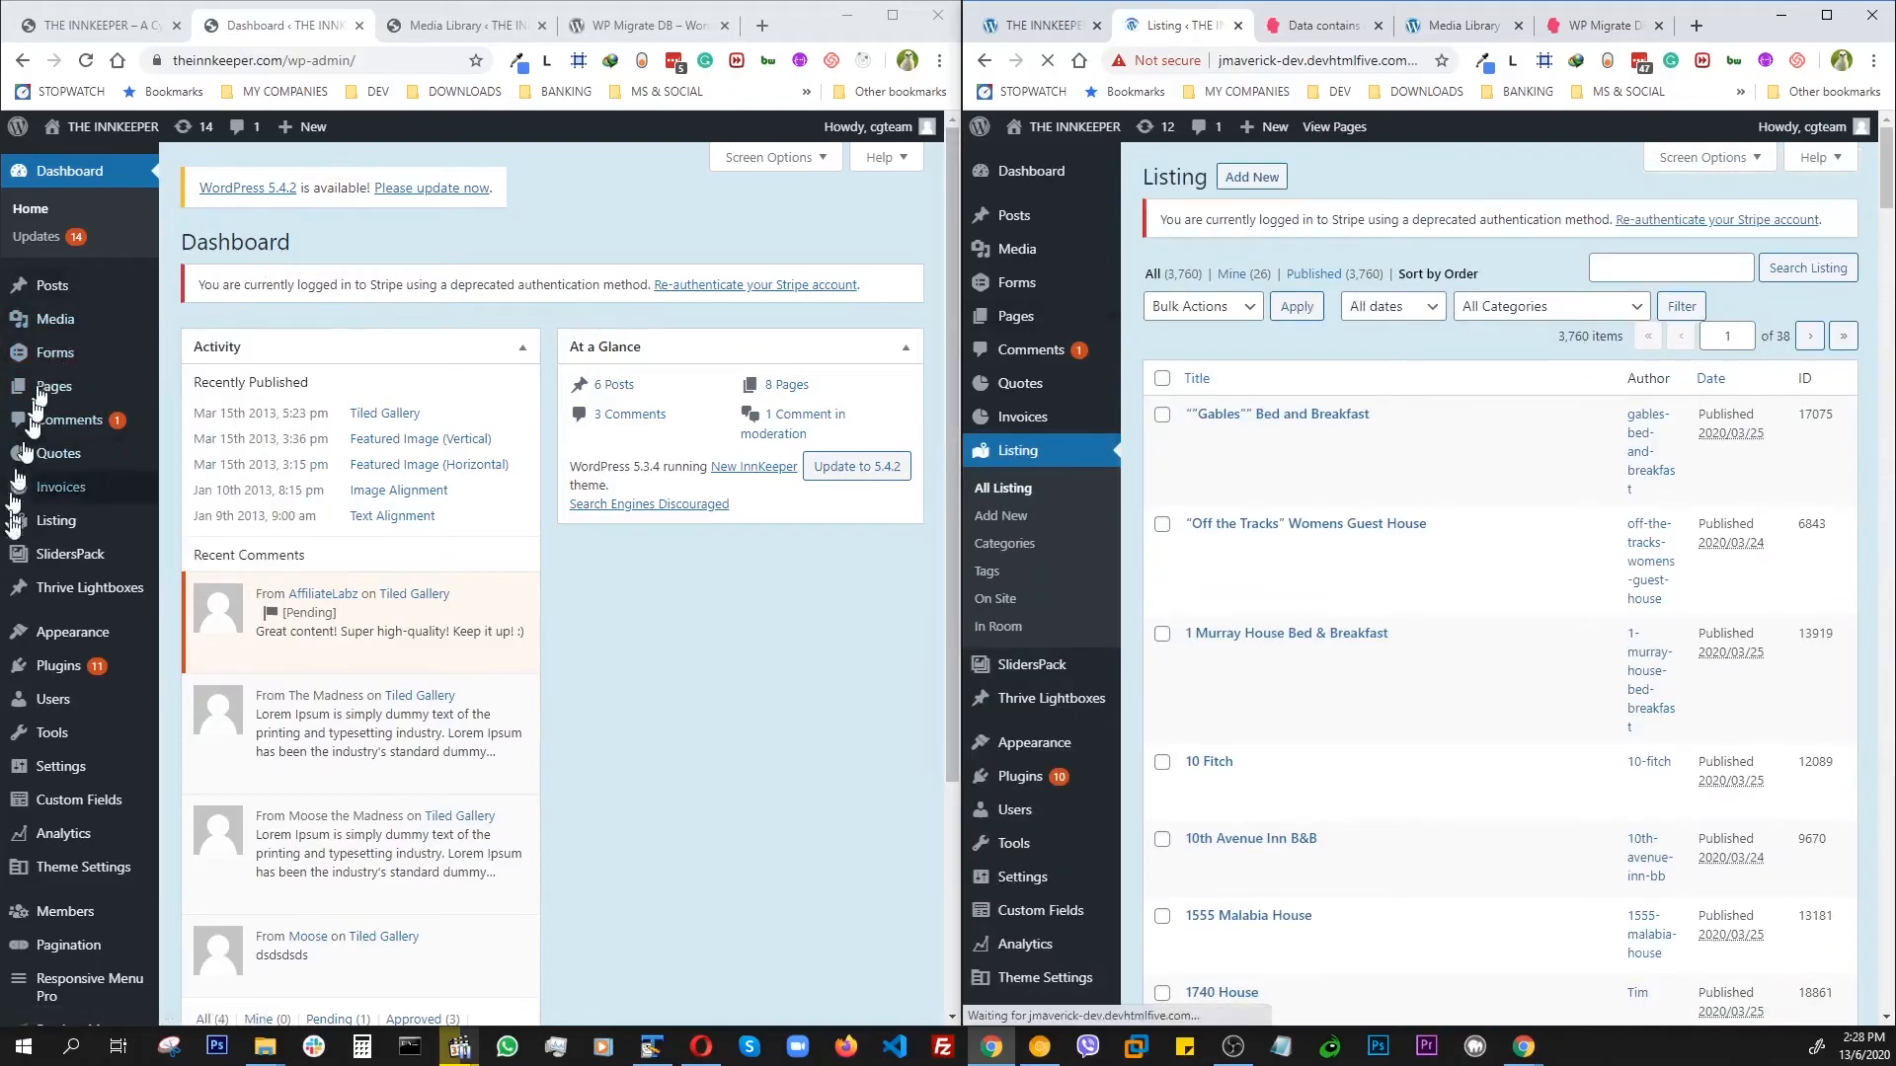
pyautogui.click(54, 523)
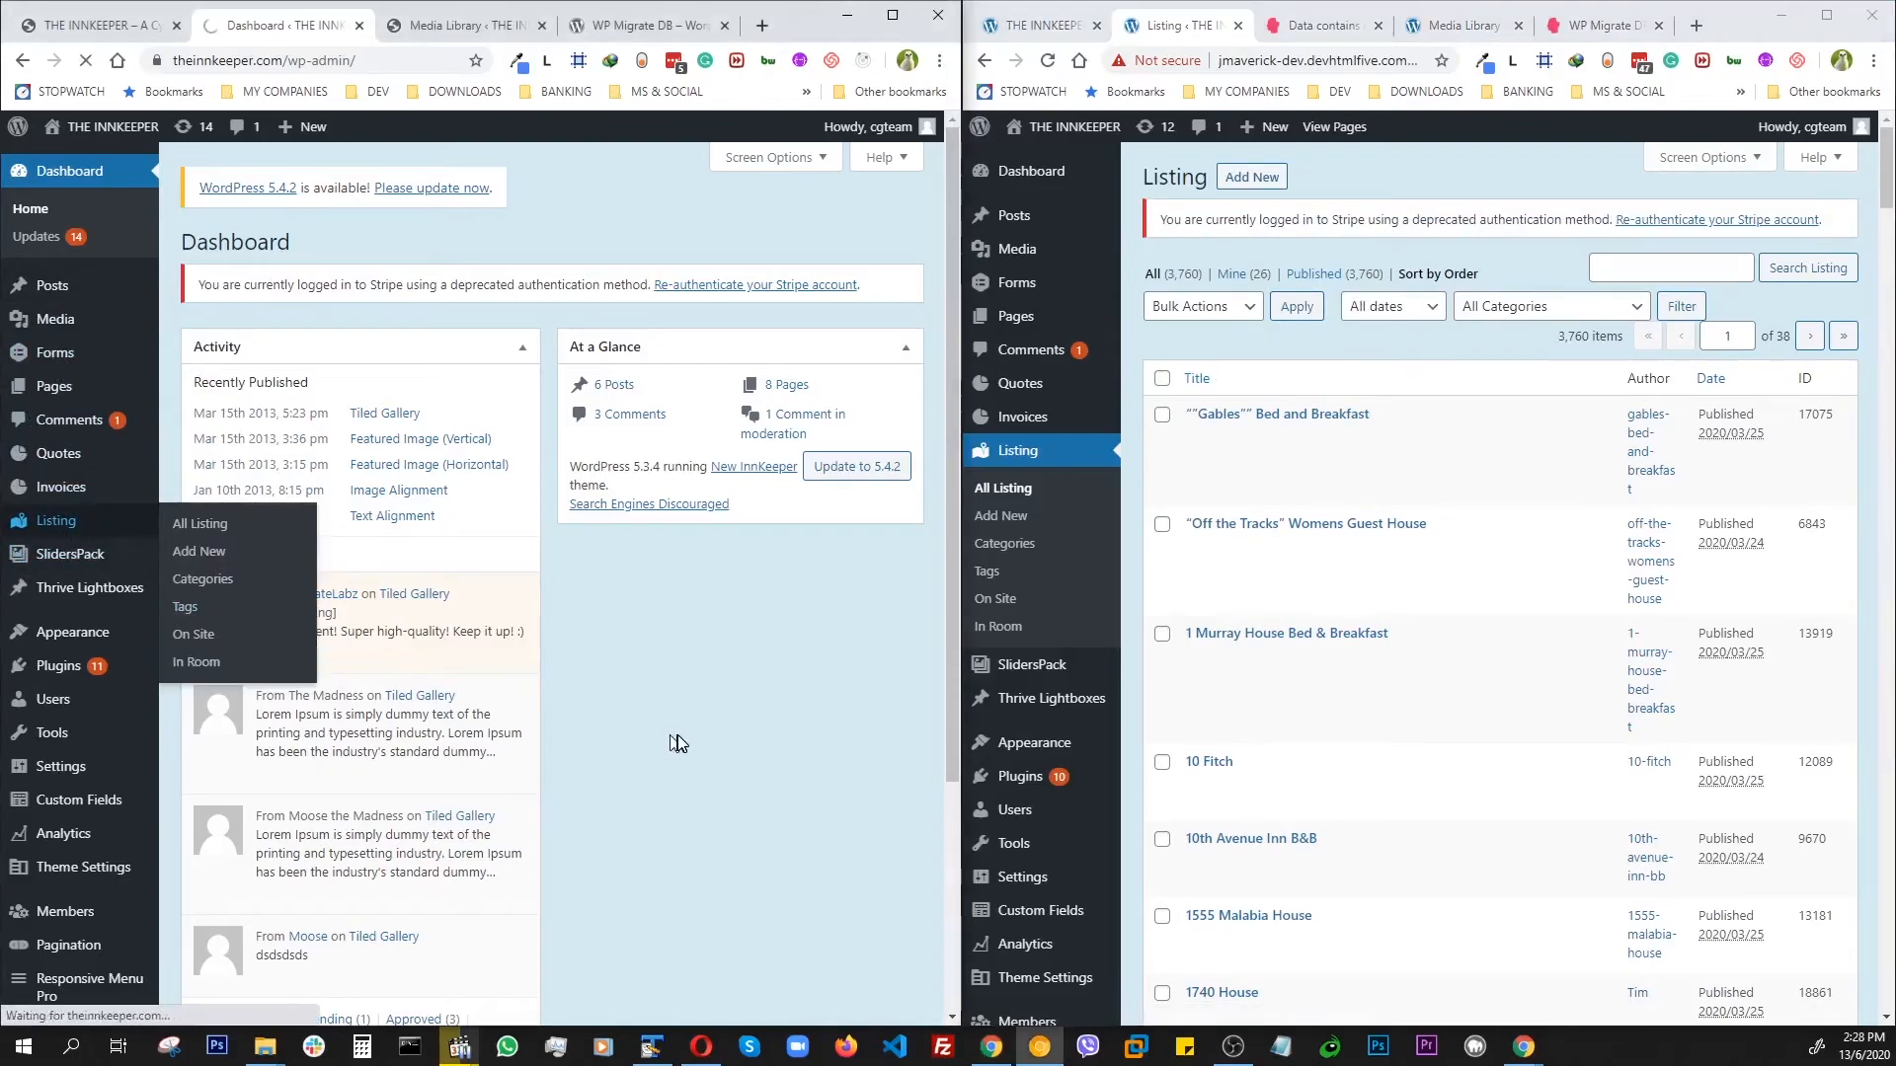